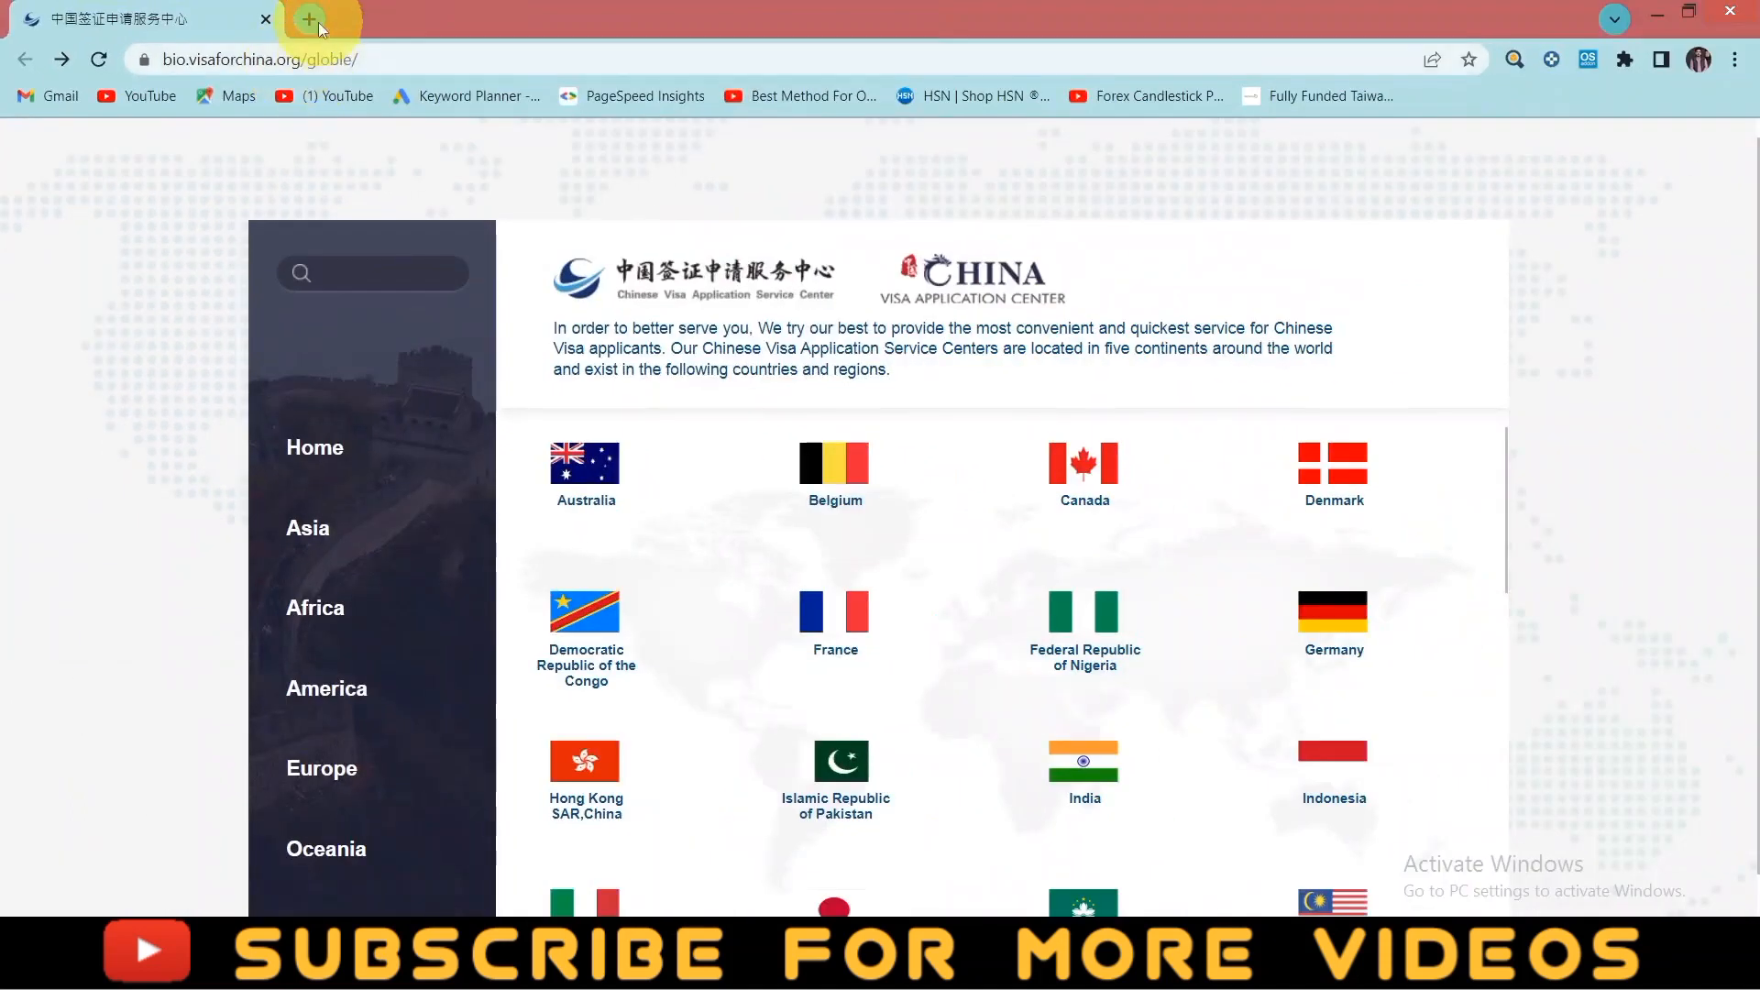
pyautogui.click(317, 22)
pyautogui.write('vi')
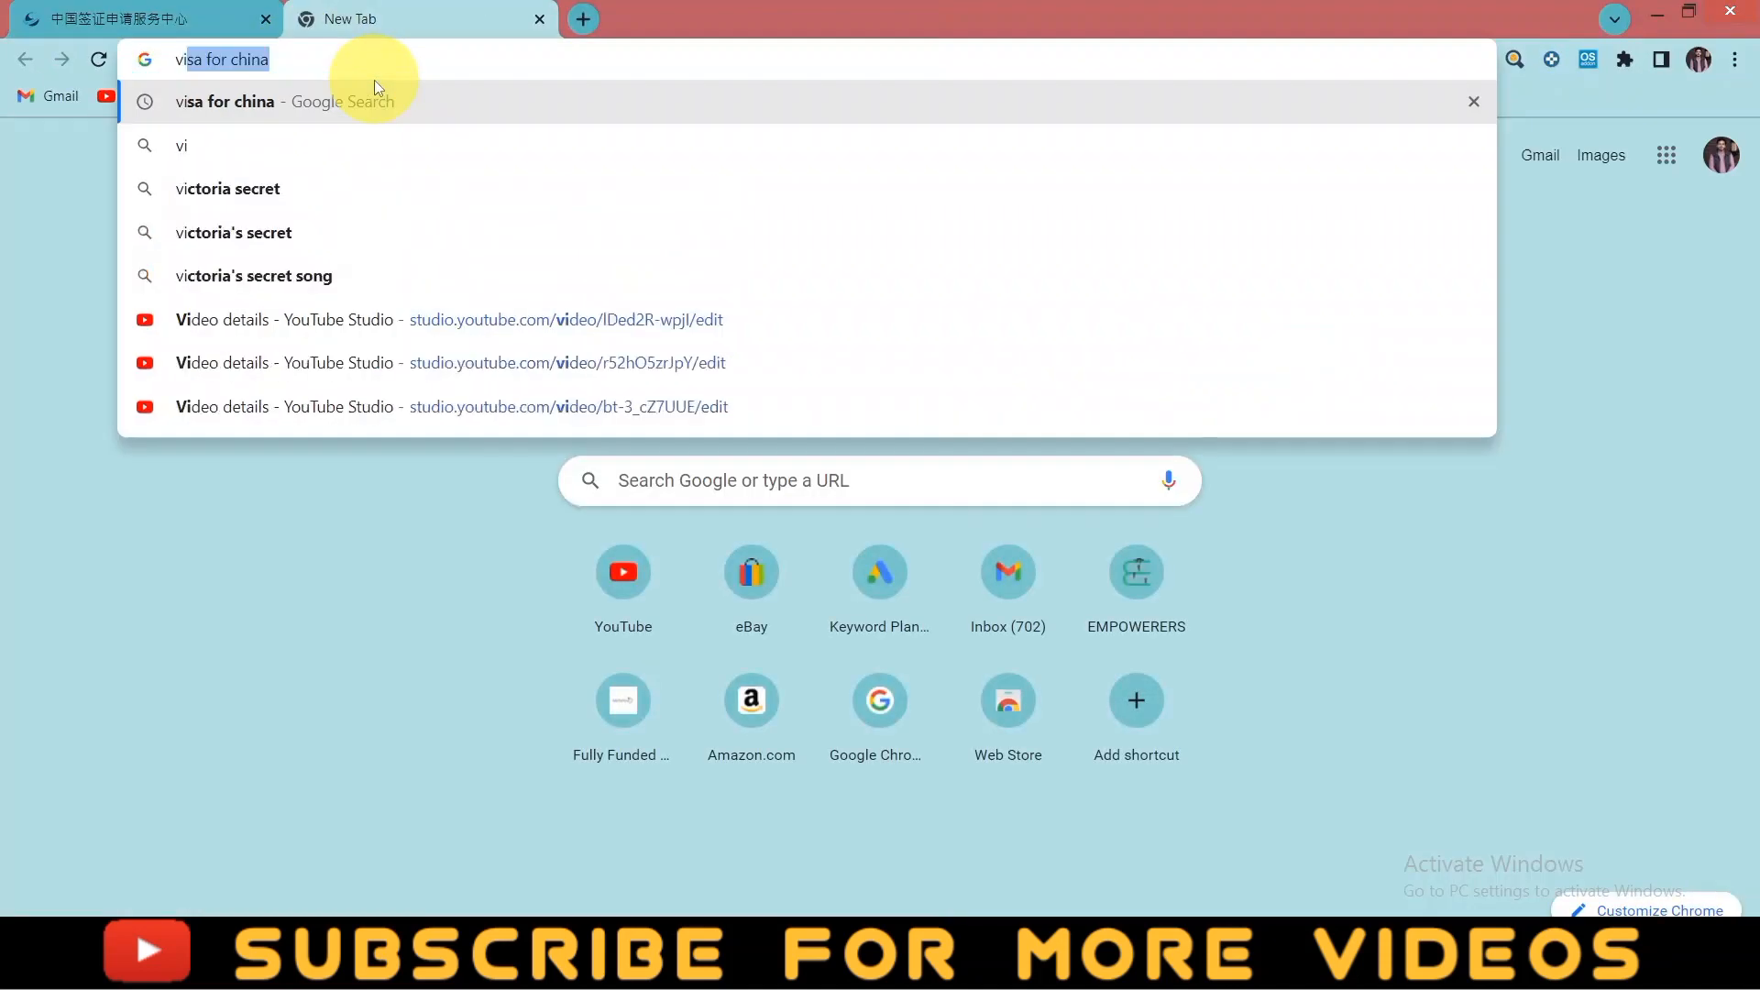
pyautogui.write('sa for china')
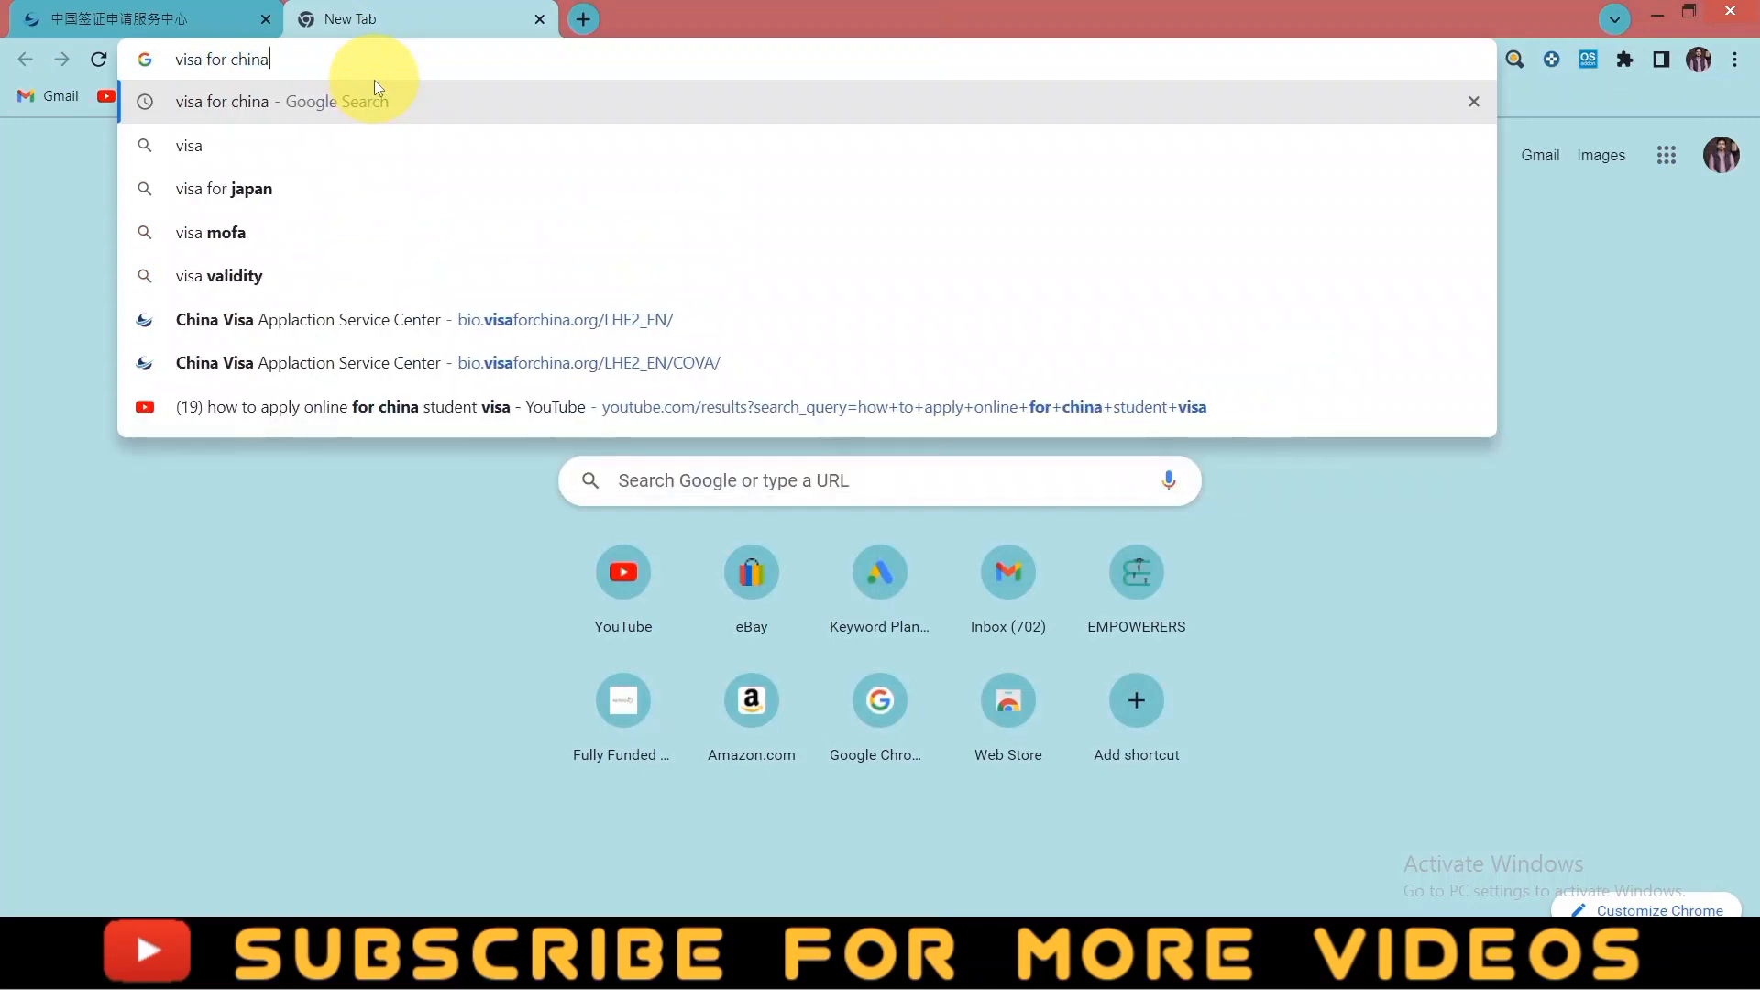
pyautogui.press('Return')
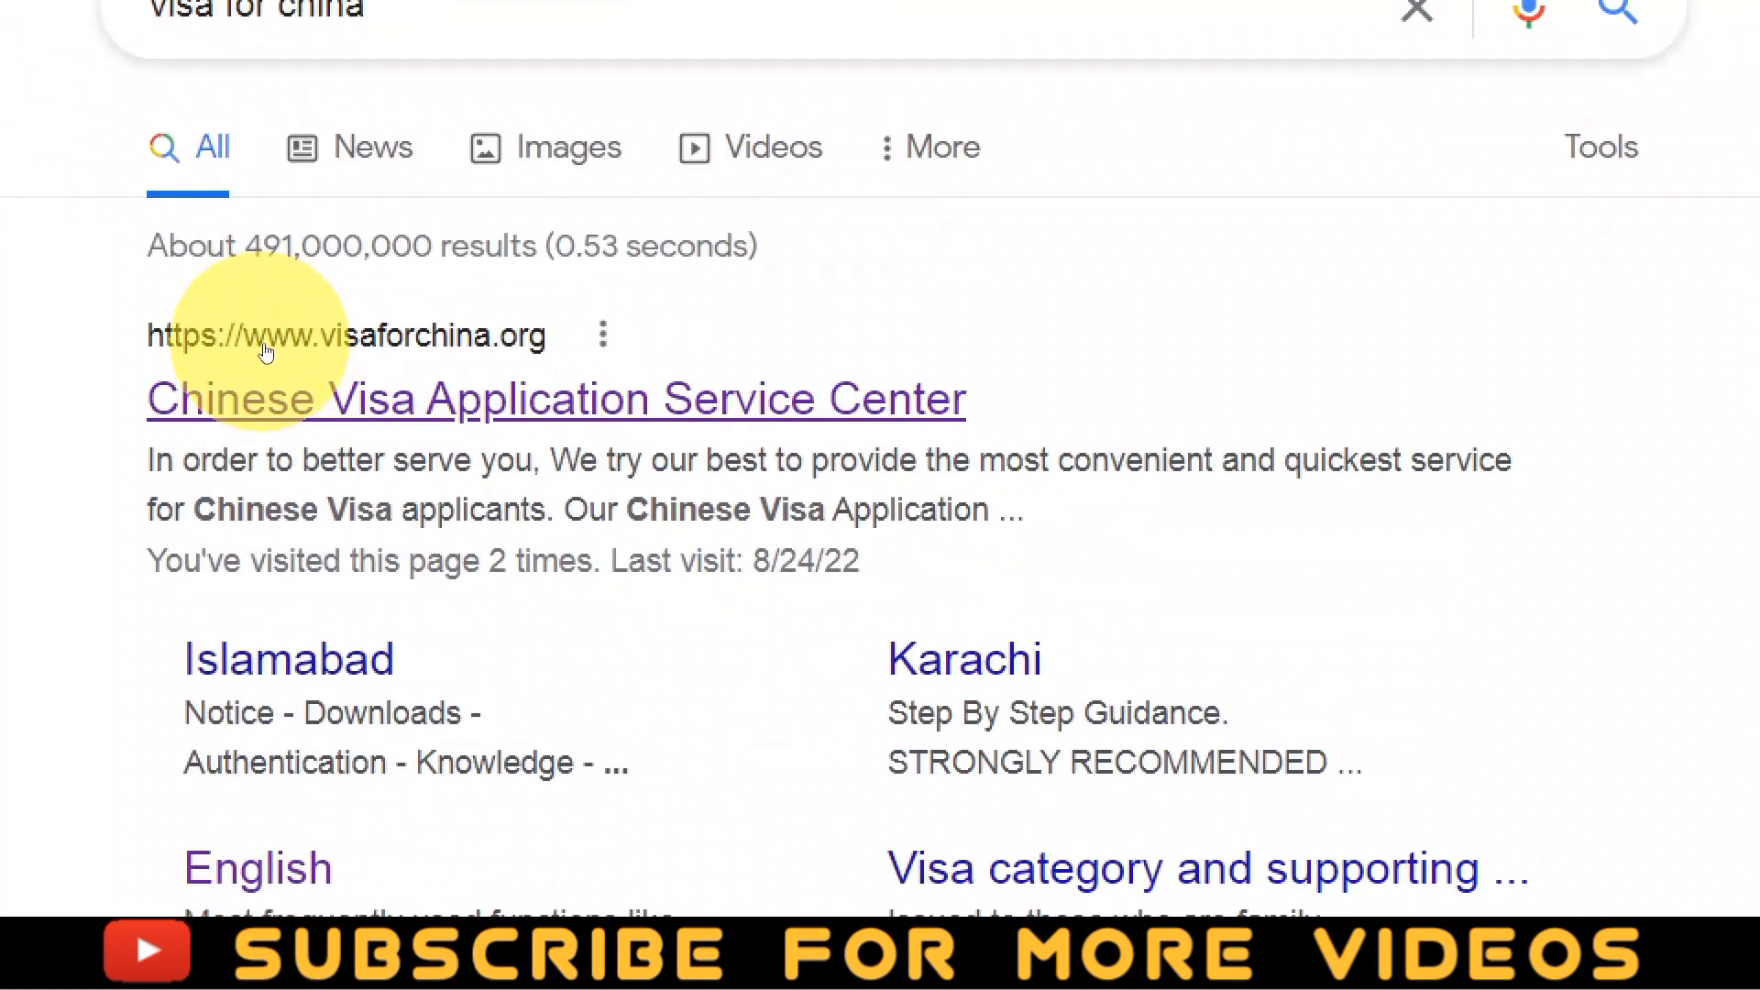
pyautogui.click(335, 379)
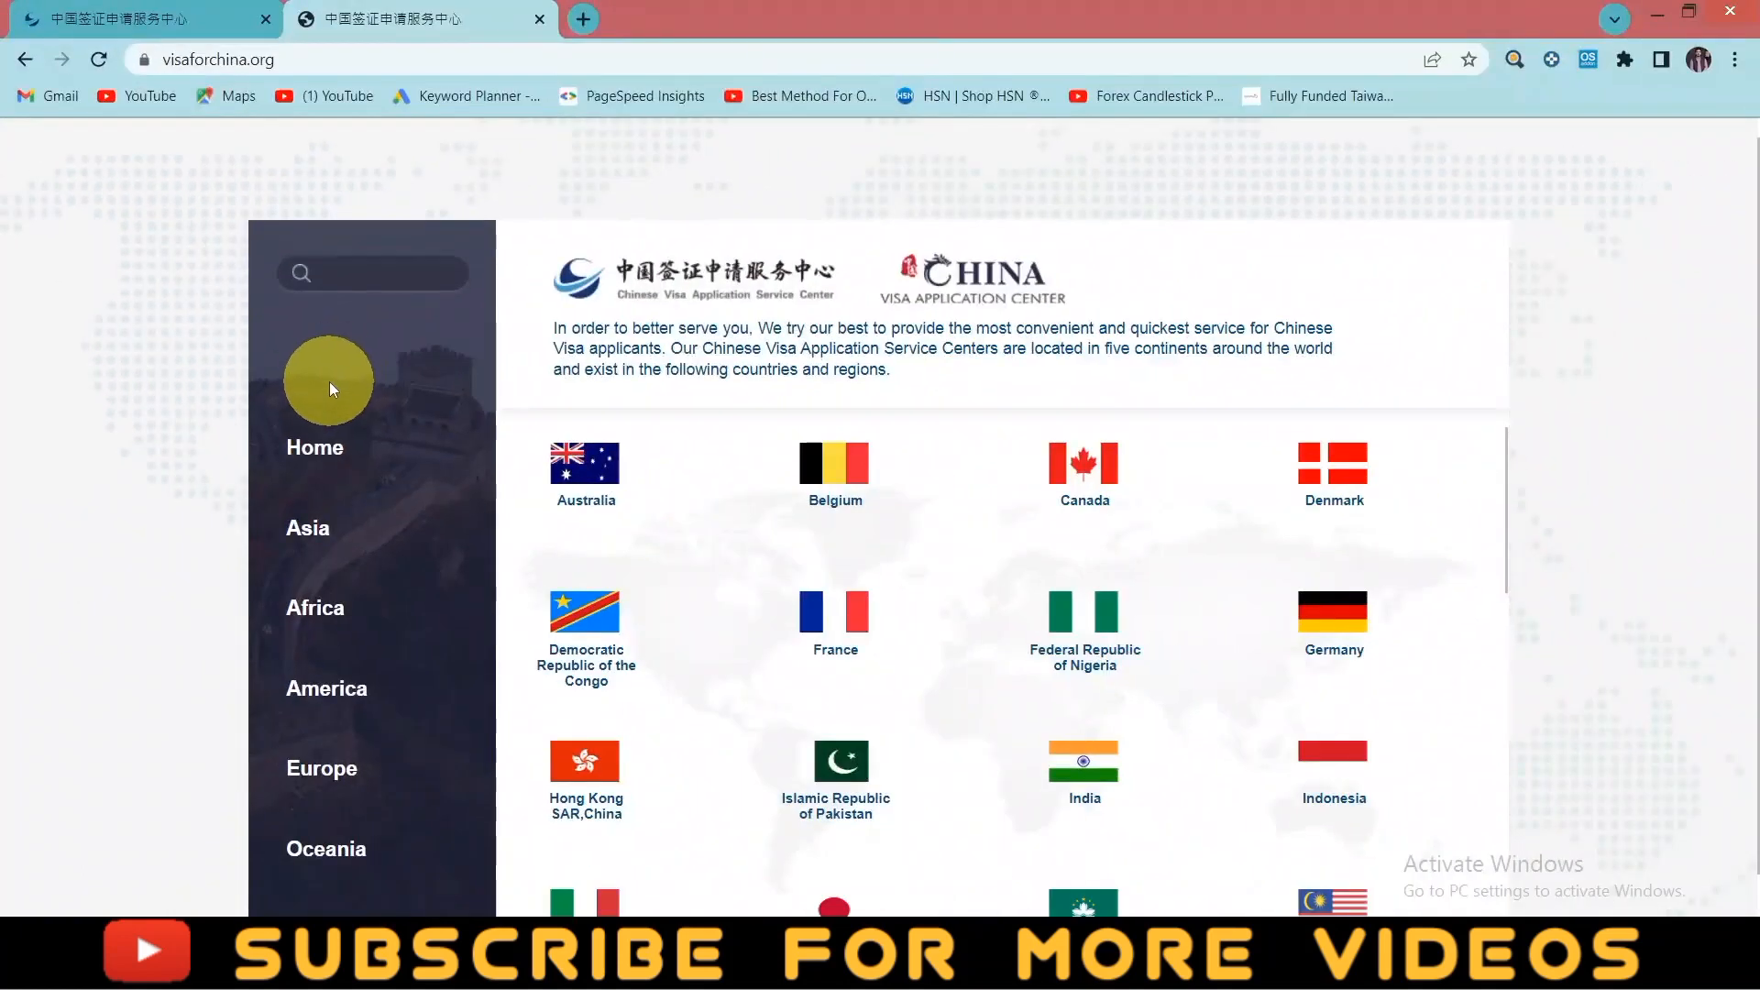
pyautogui.moveTo(1065, 755)
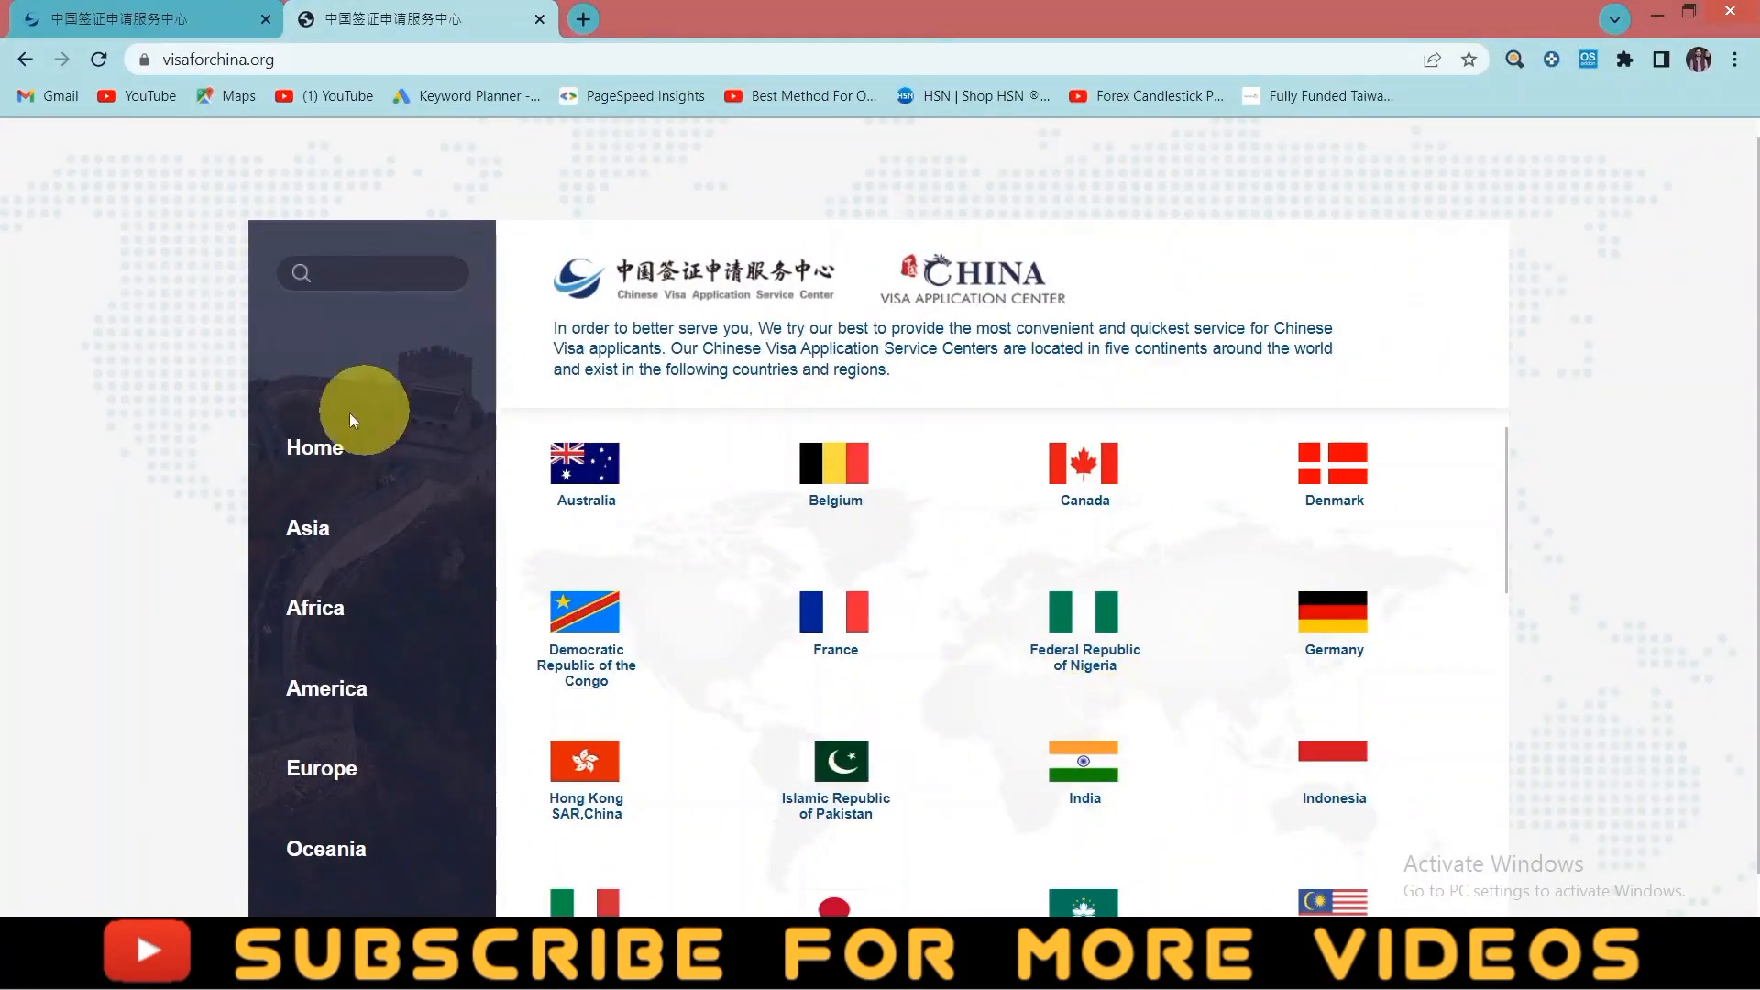
pyautogui.click(92, 11)
pyautogui.click(357, 9)
pyautogui.click(186, 8)
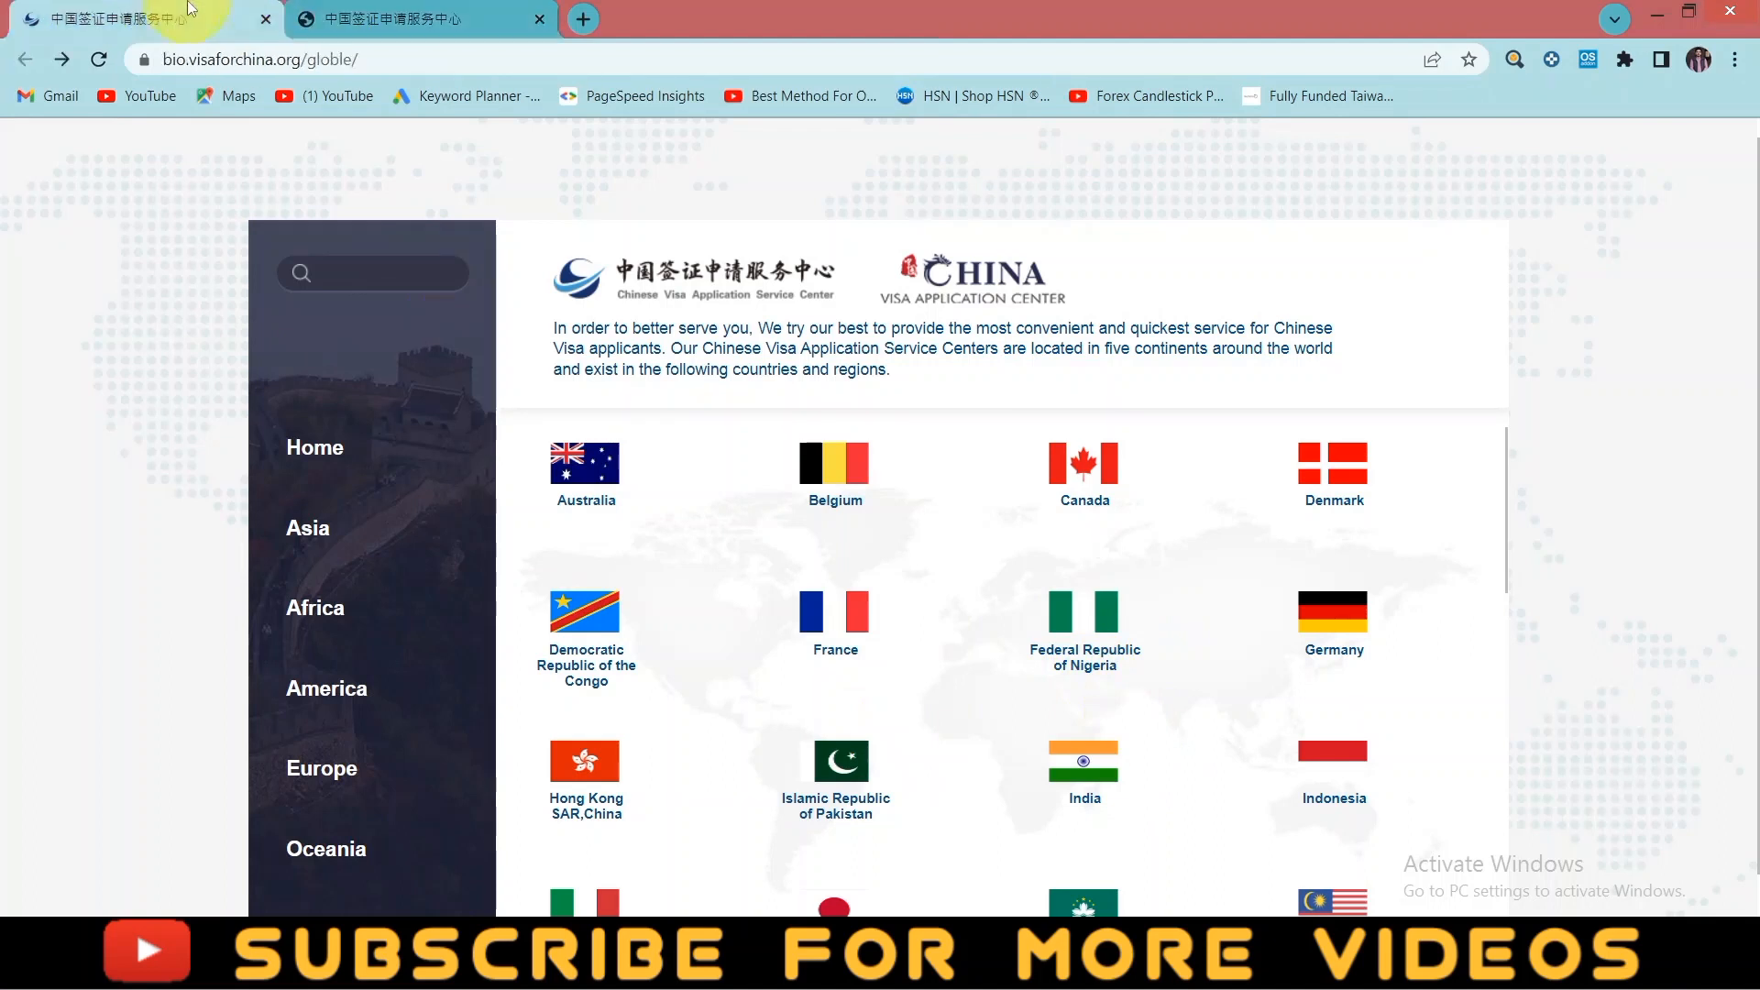
pyautogui.click(431, 11)
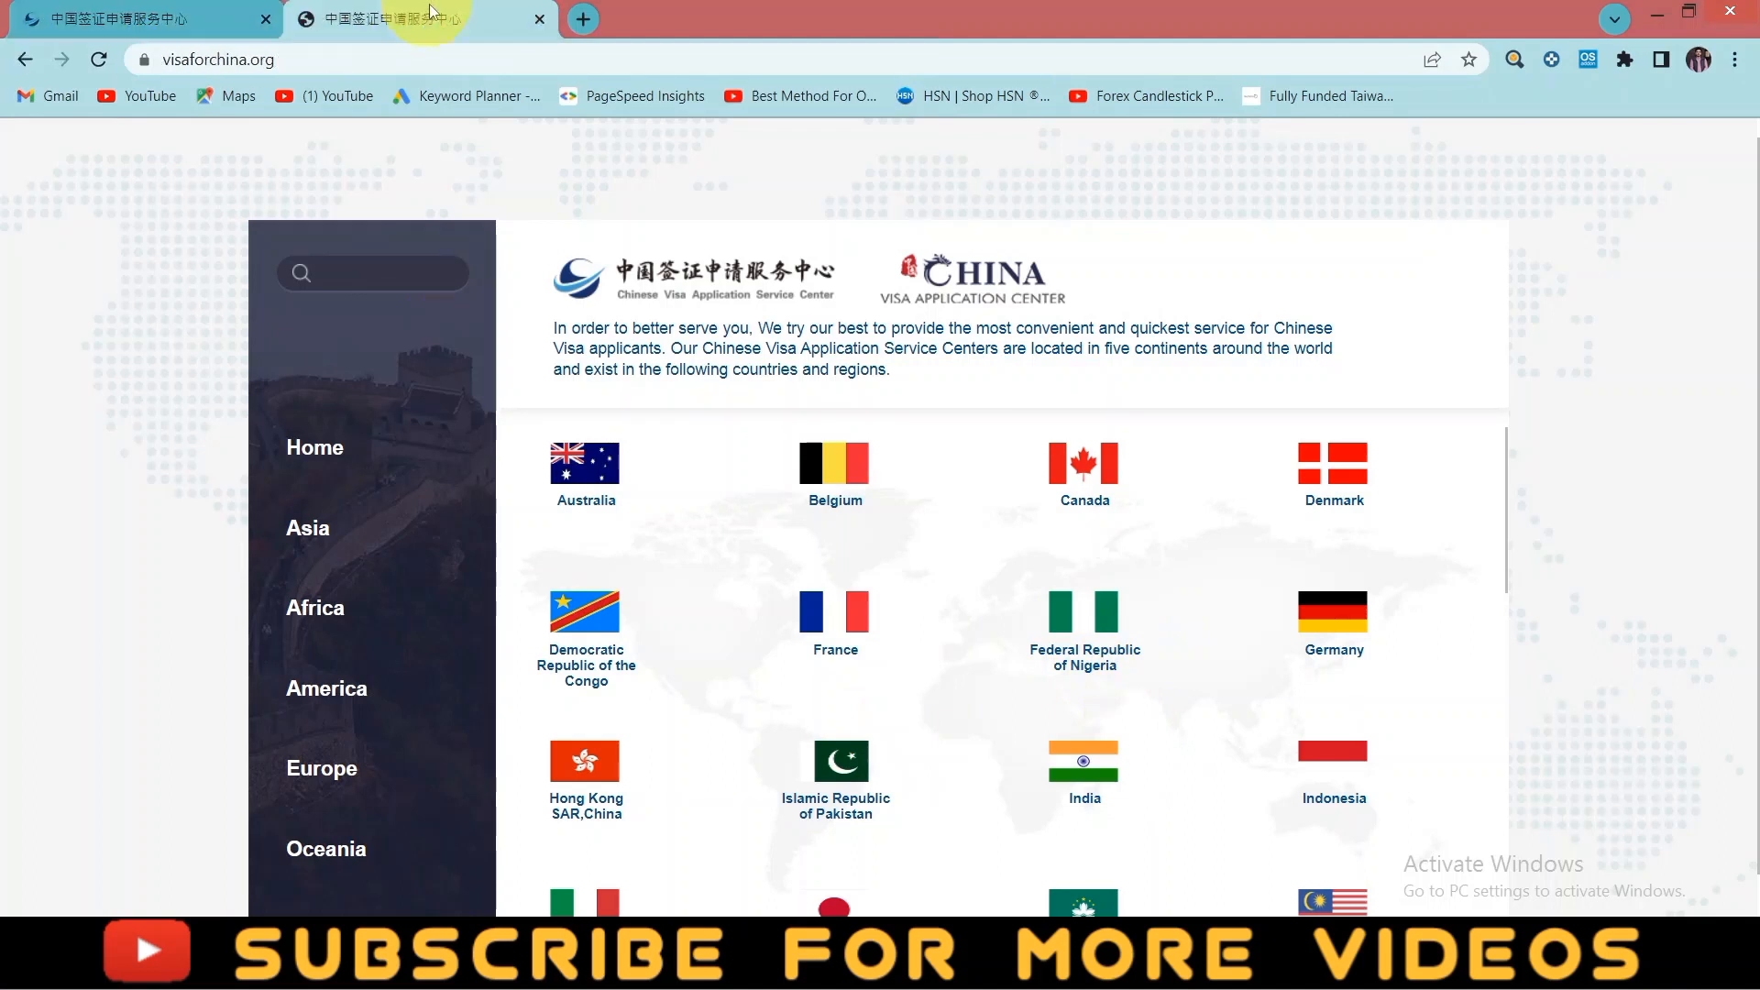
pyautogui.click(540, 20)
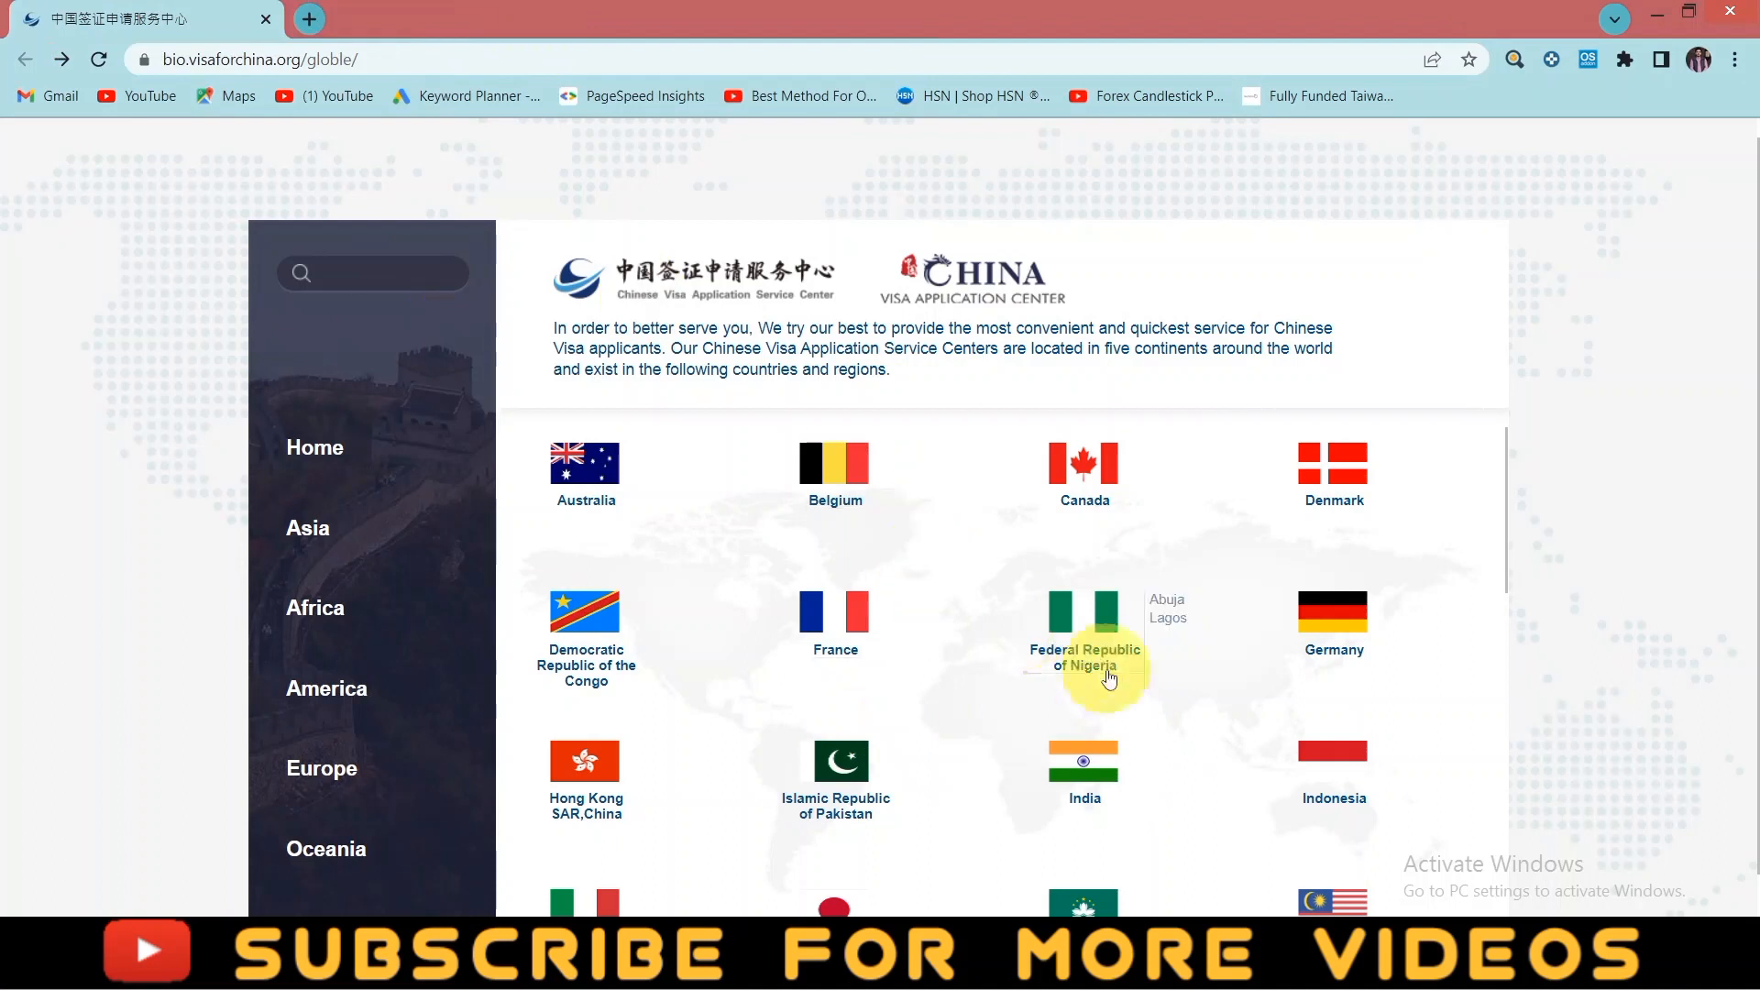
# - Open the Lahore centre's home page from the Pakistan city list
pyautogui.scroll(-1, 974, 710)
pyautogui.moveTo(975, 710)
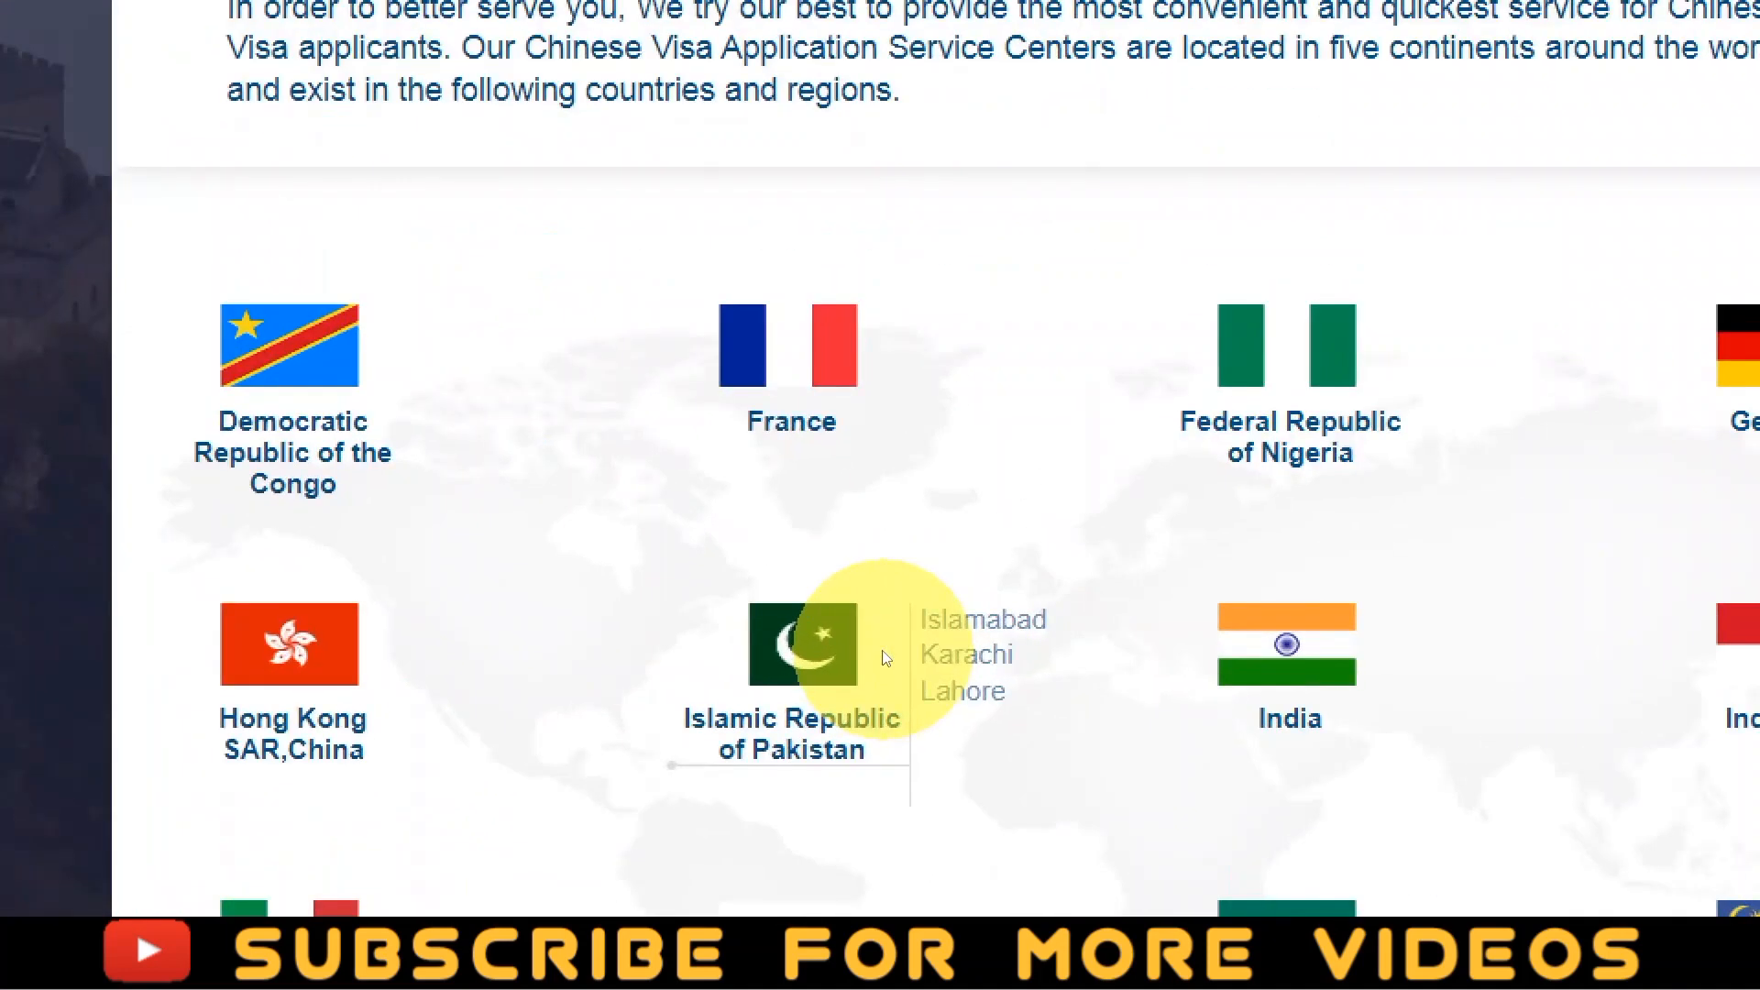
pyautogui.click(919, 682)
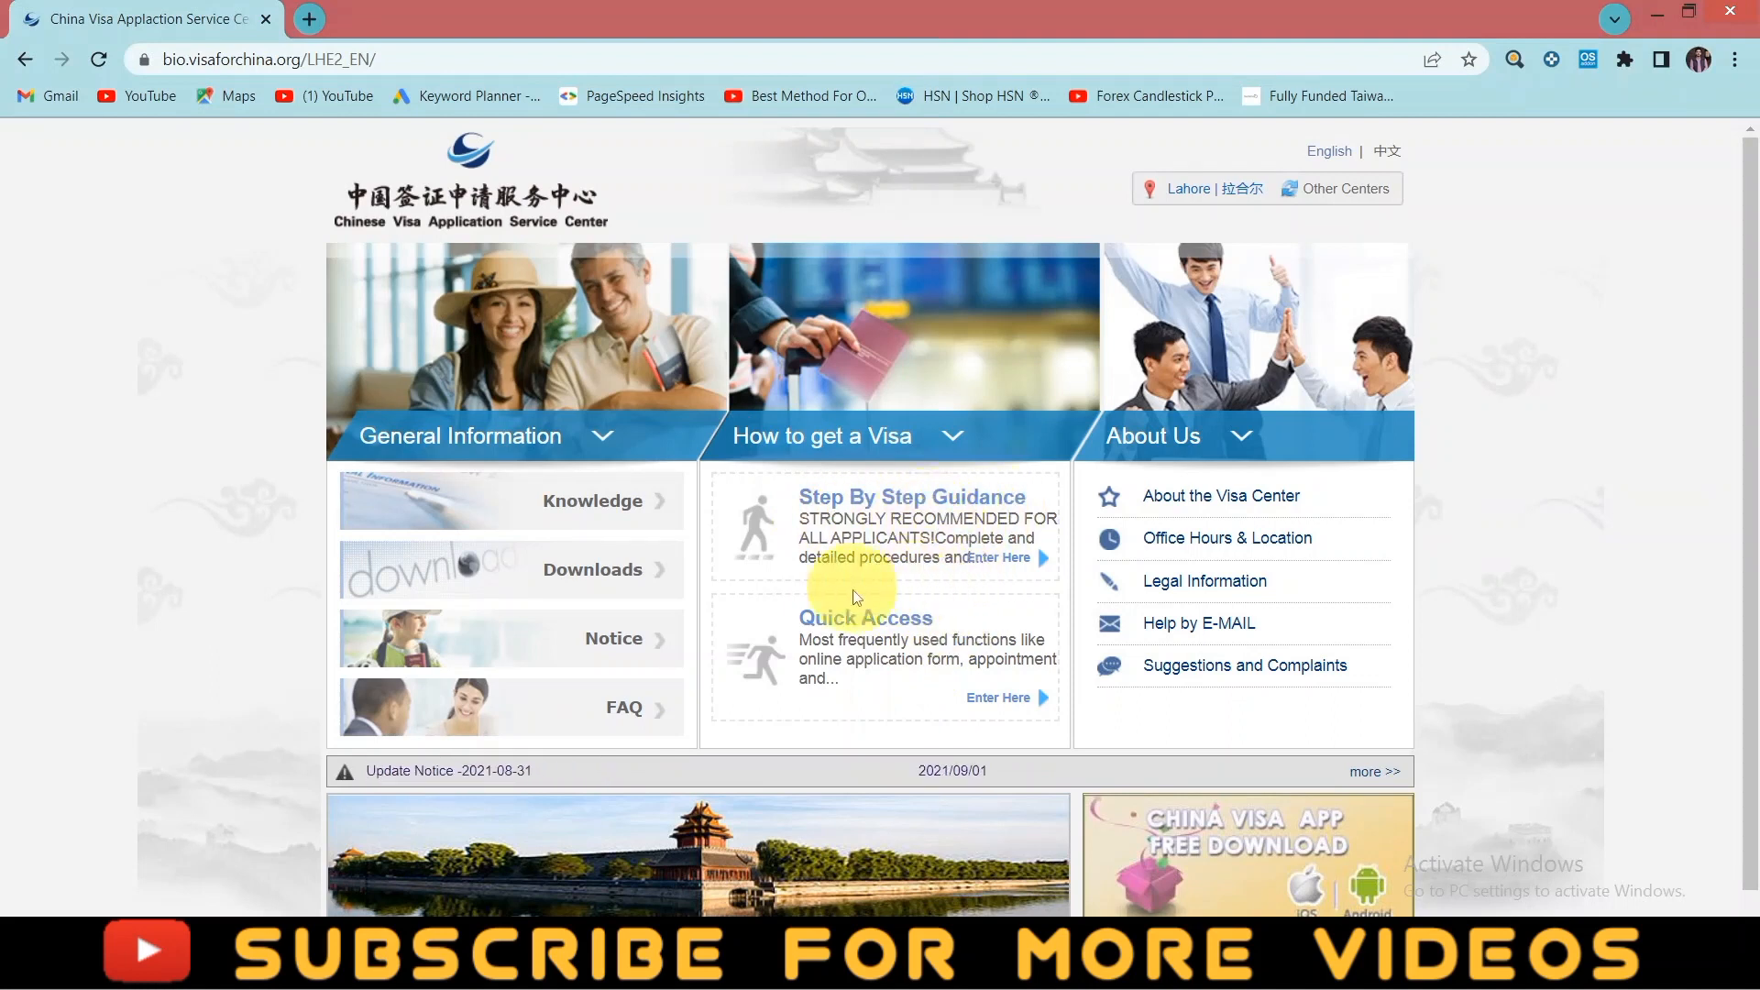
# - Open Step By Step Guidance and Quick Access in new tabs, then view the Step-by-Step Guide
pyautogui.rightClick(912, 503)
pyautogui.click(954, 519)
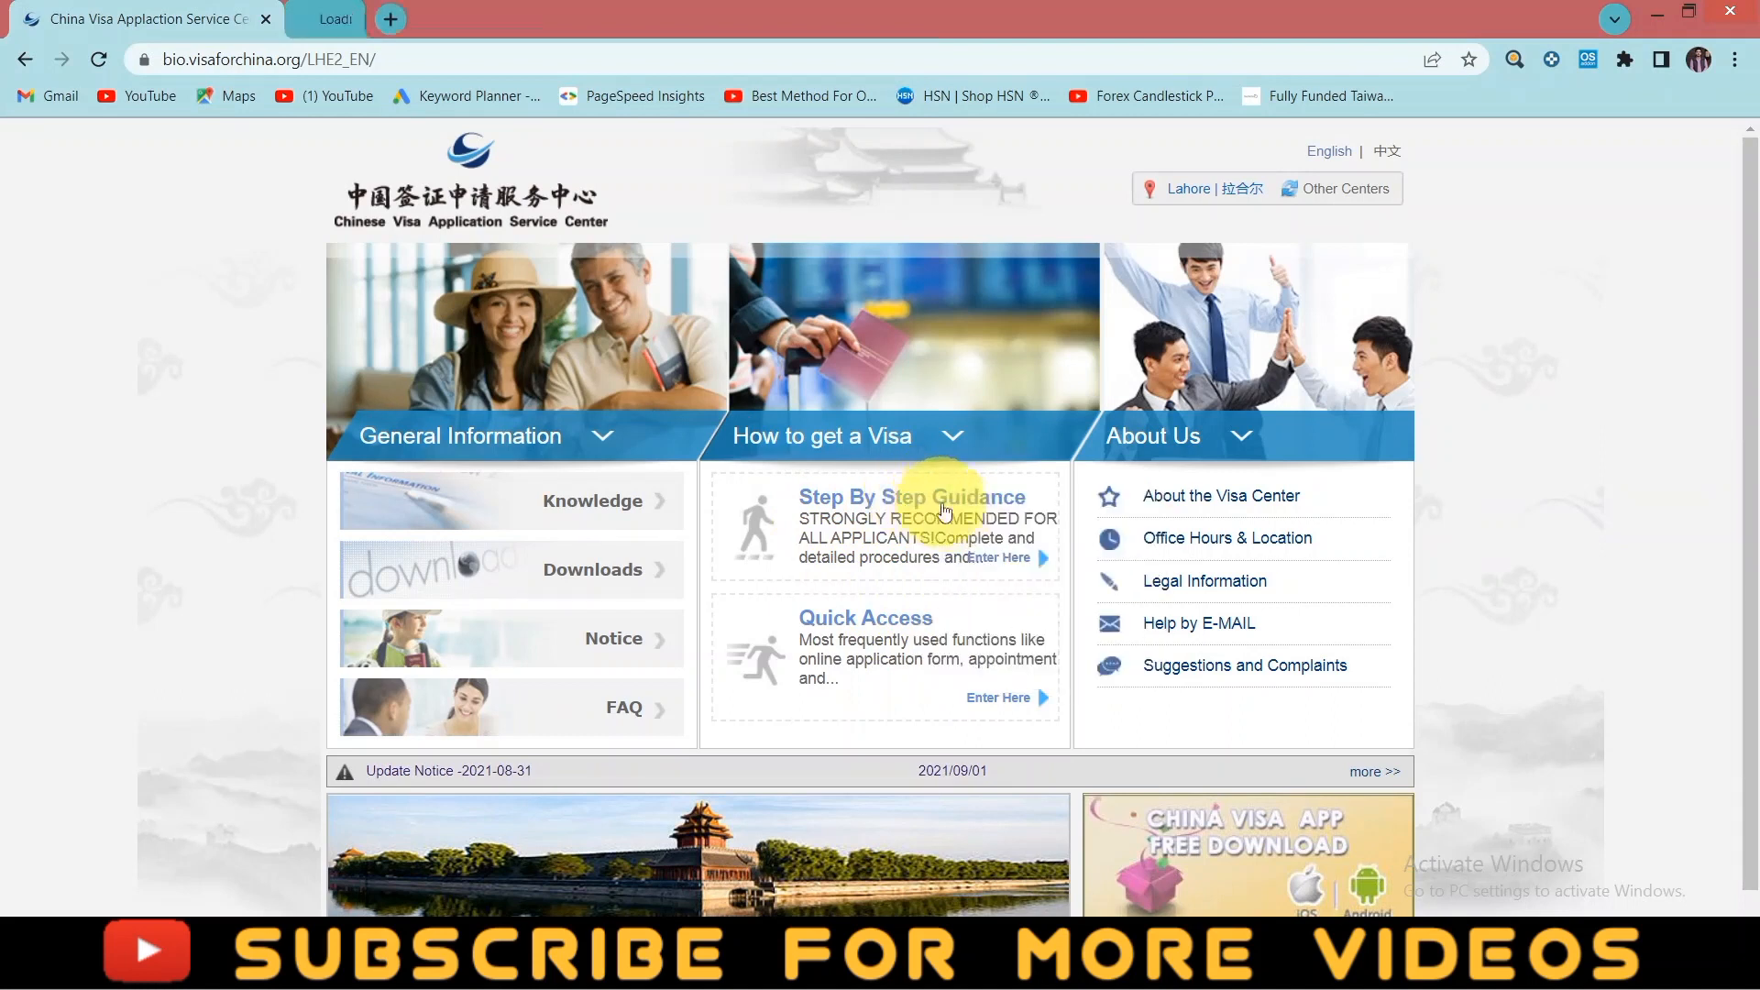
pyautogui.rightClick(999, 698)
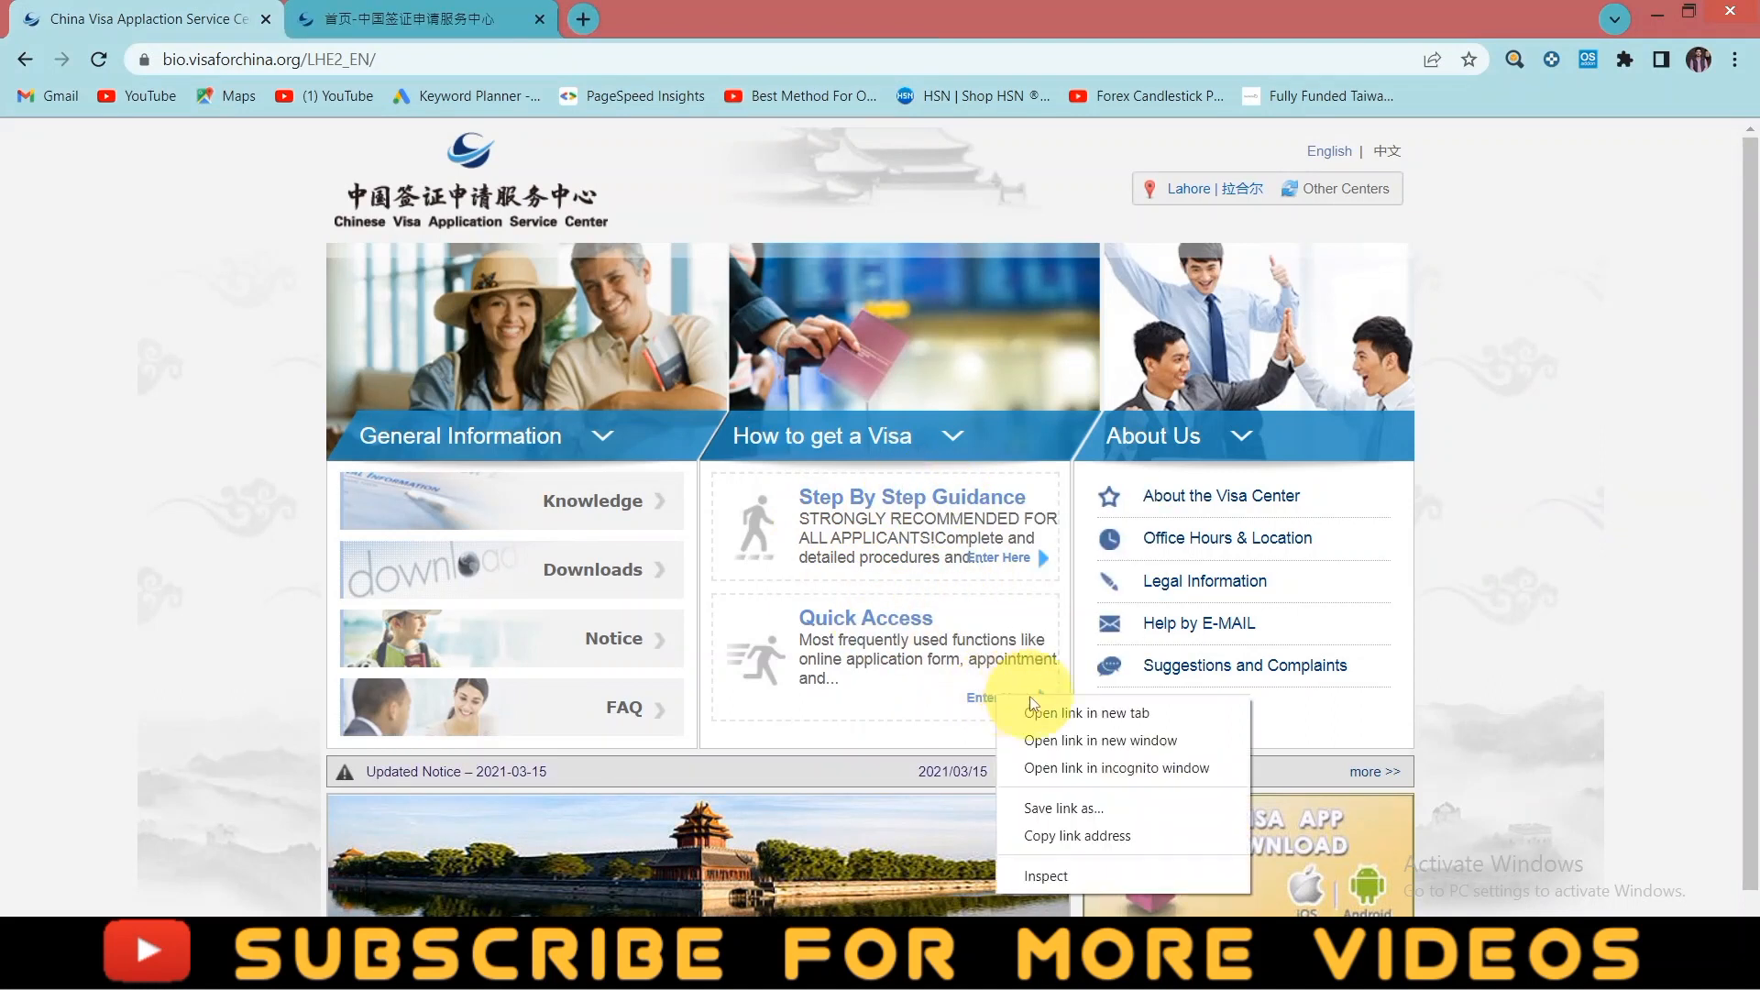
pyautogui.click(1040, 708)
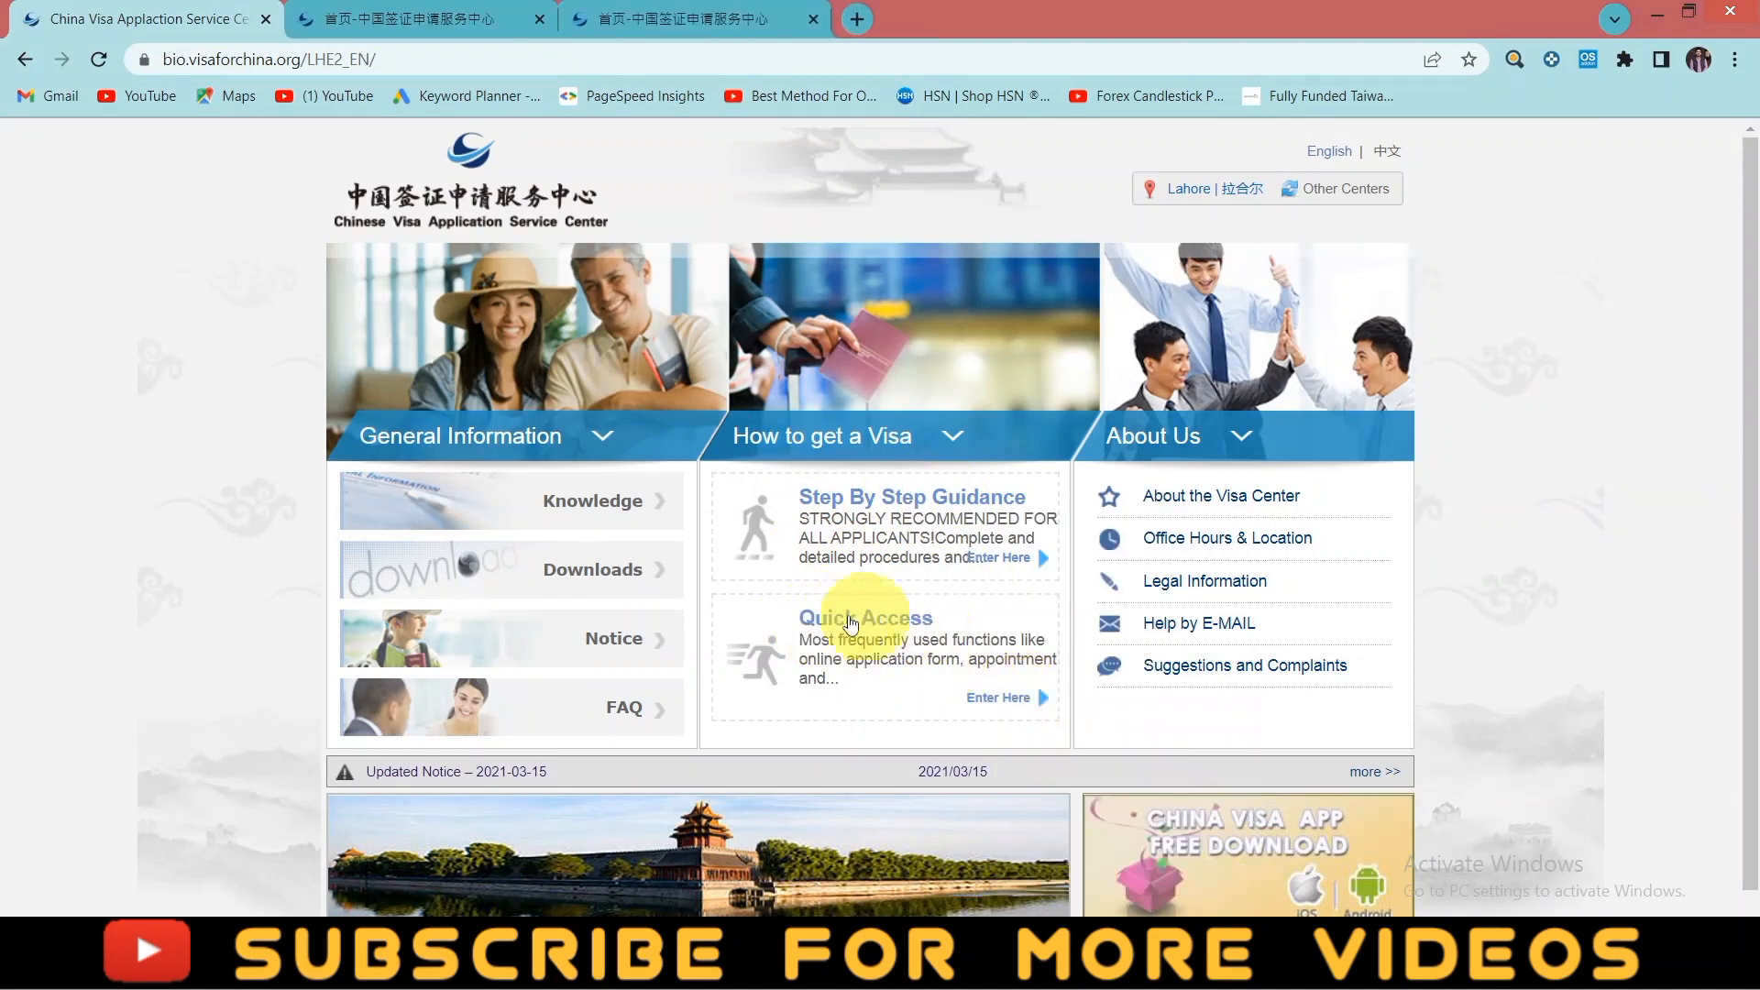
pyautogui.click(408, 18)
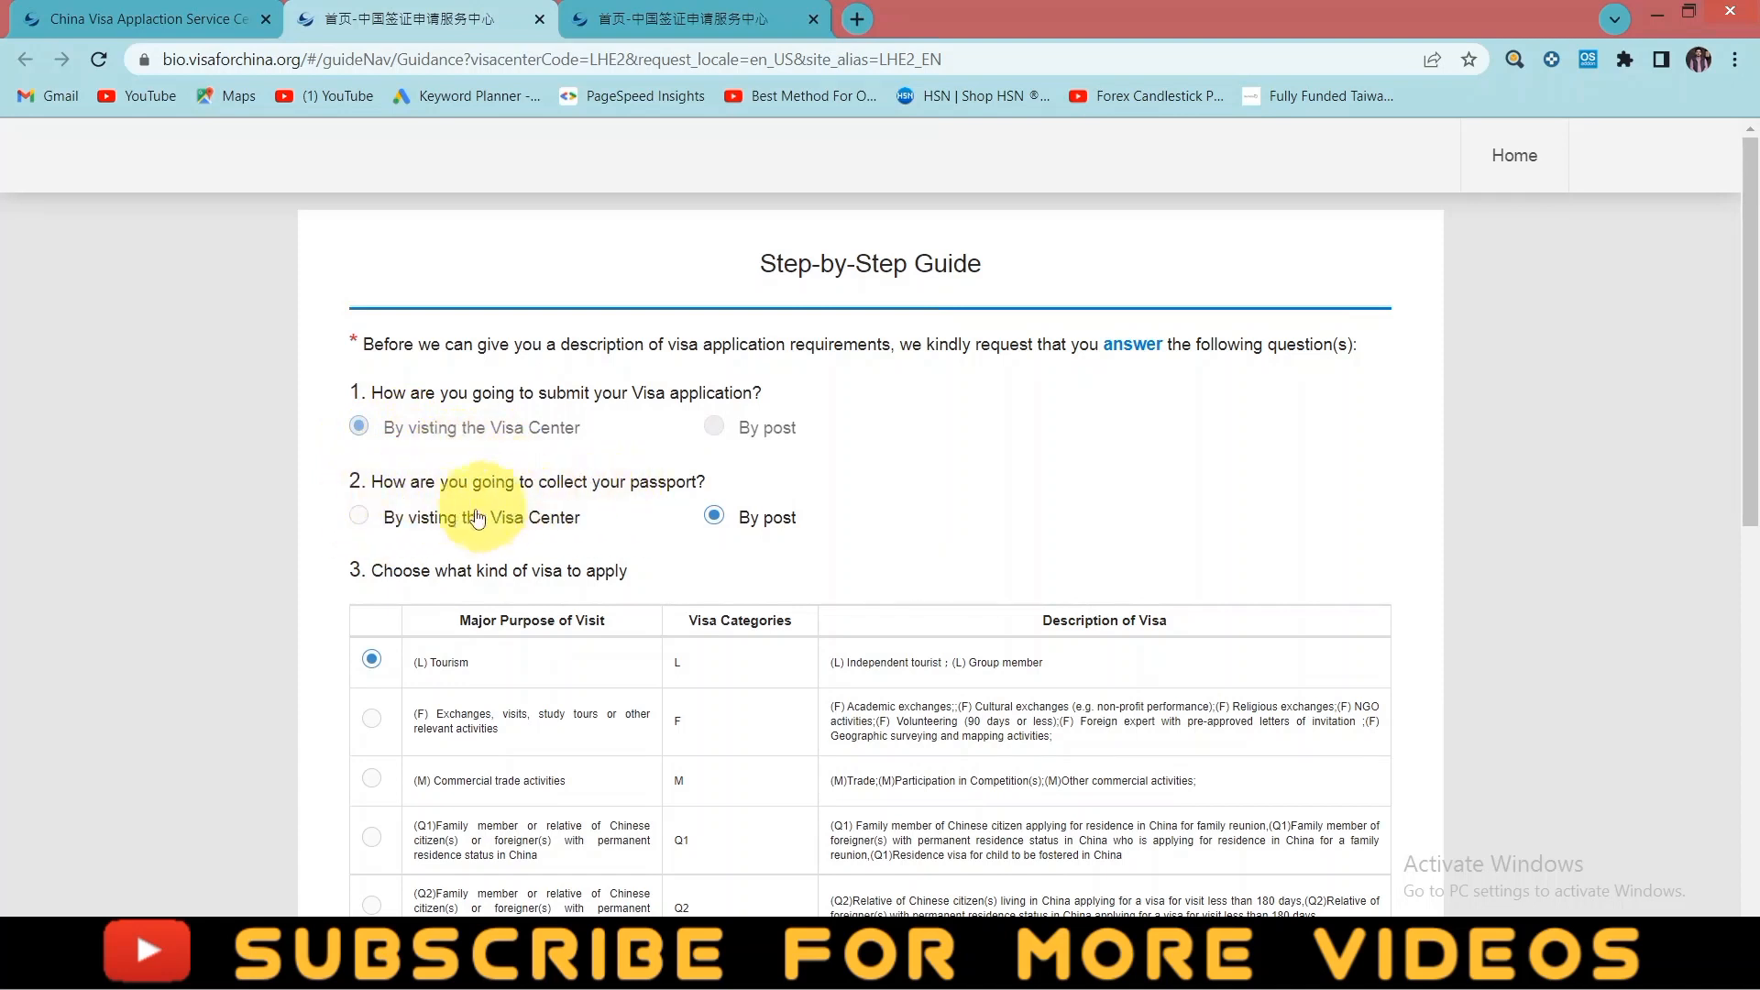
# - Choose passport collection at the Visa Center and the (X1) Study visa type
pyautogui.click(359, 517)
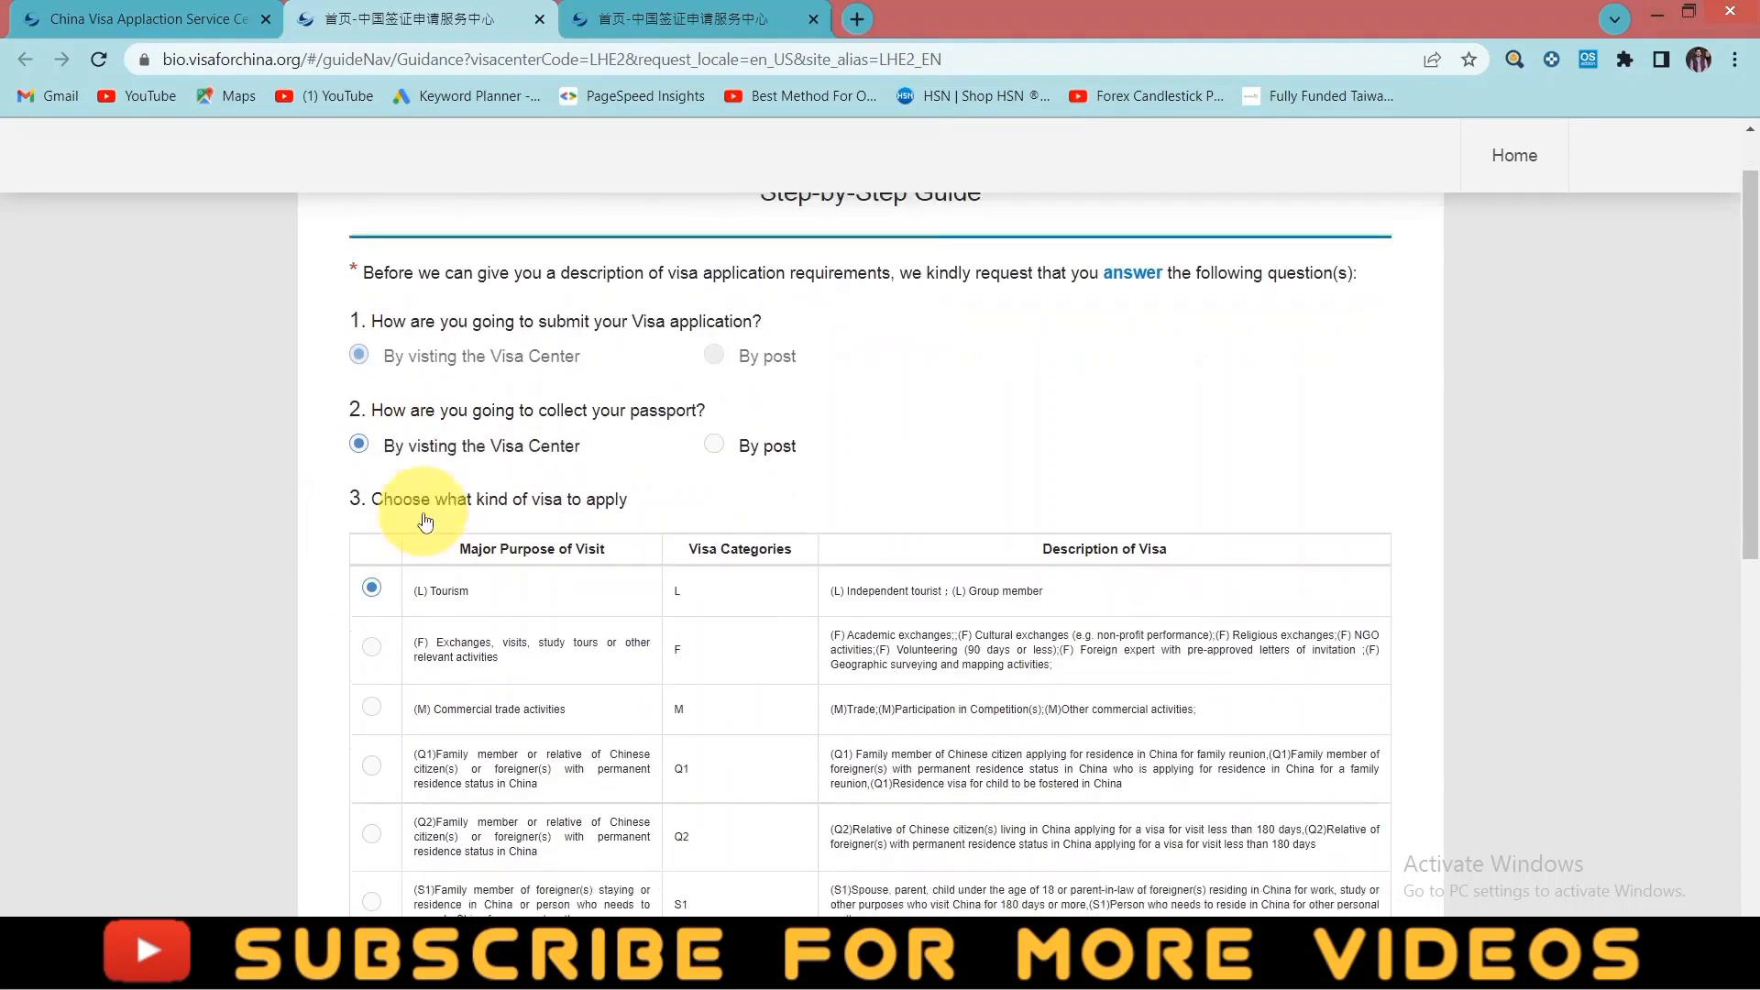
pyautogui.scroll(-2, 425, 521)
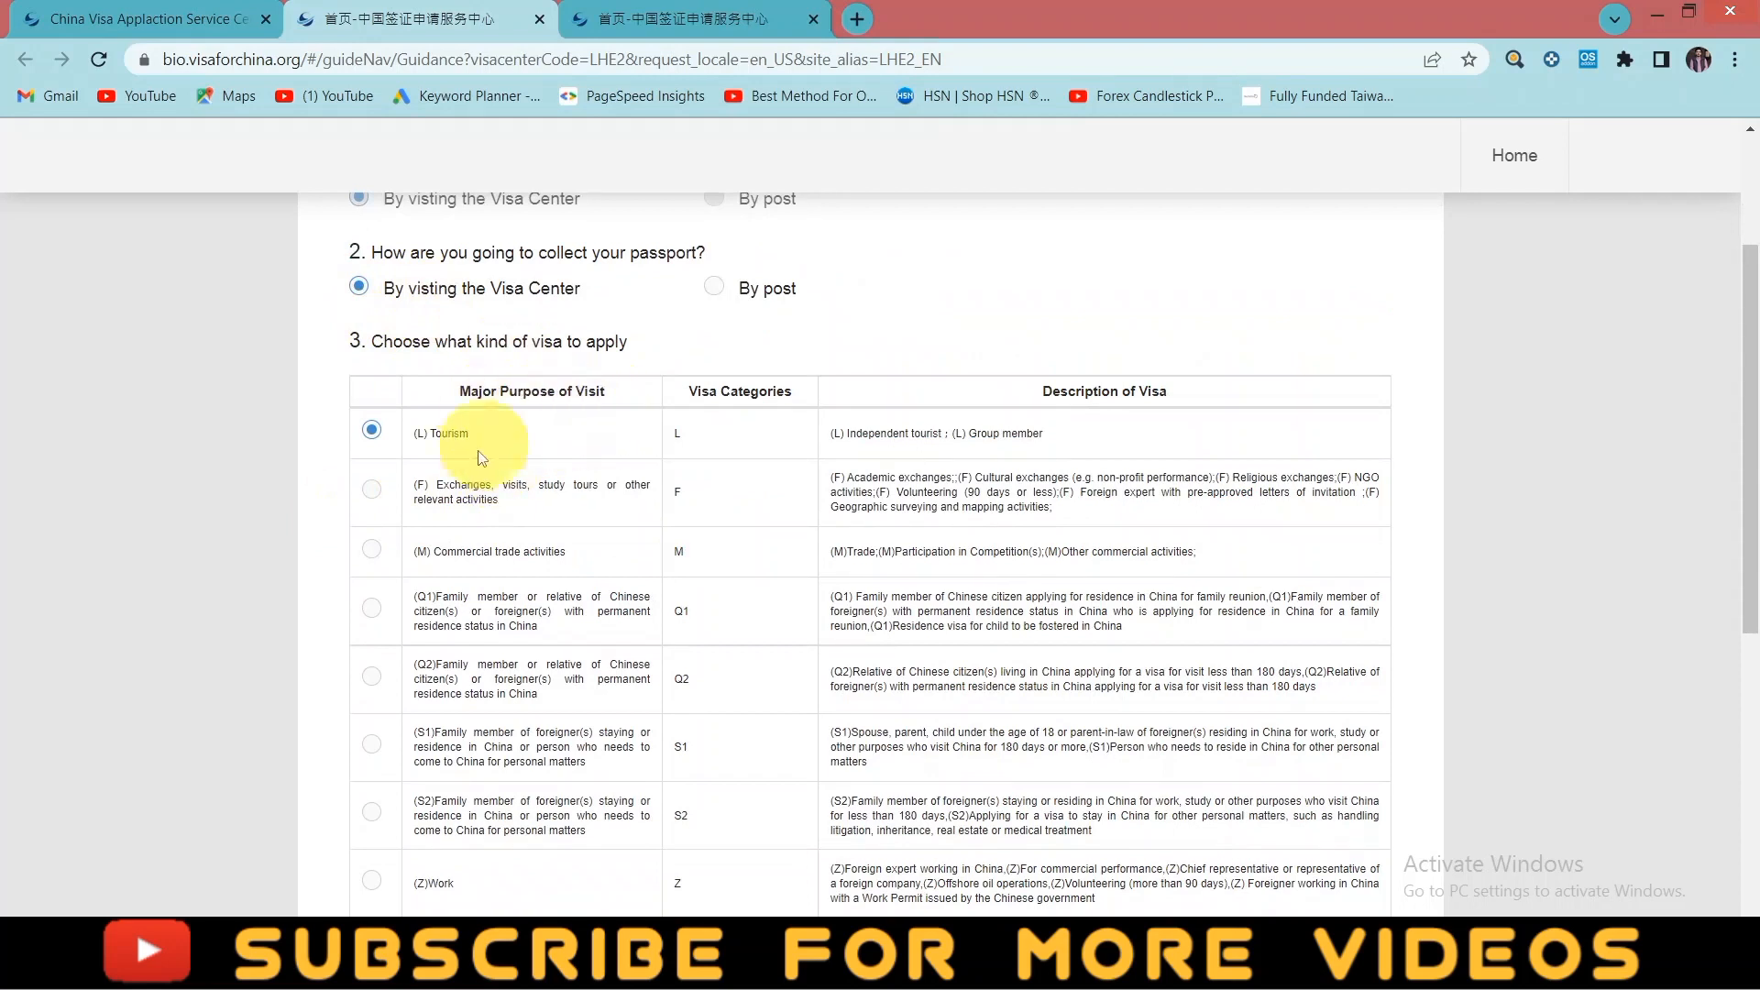
pyautogui.scroll(-1, 486, 463)
pyautogui.scroll(-2, 464, 435)
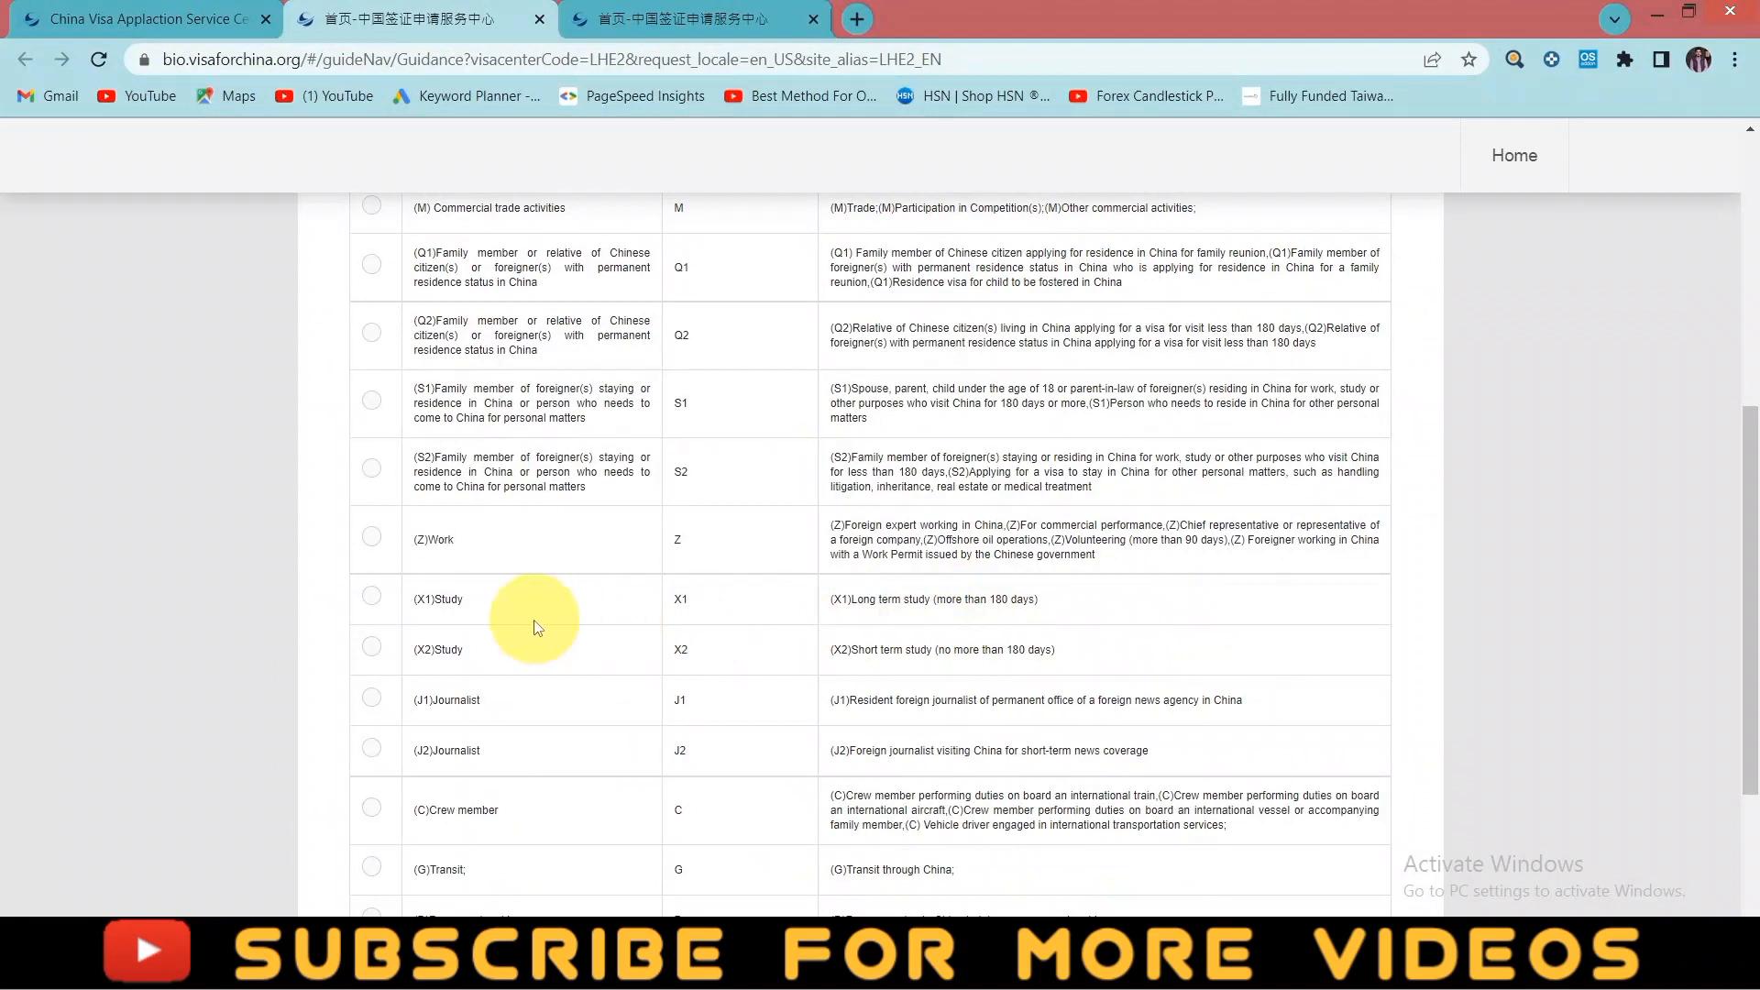
pyautogui.click(371, 597)
pyautogui.scroll(-3, 675, 647)
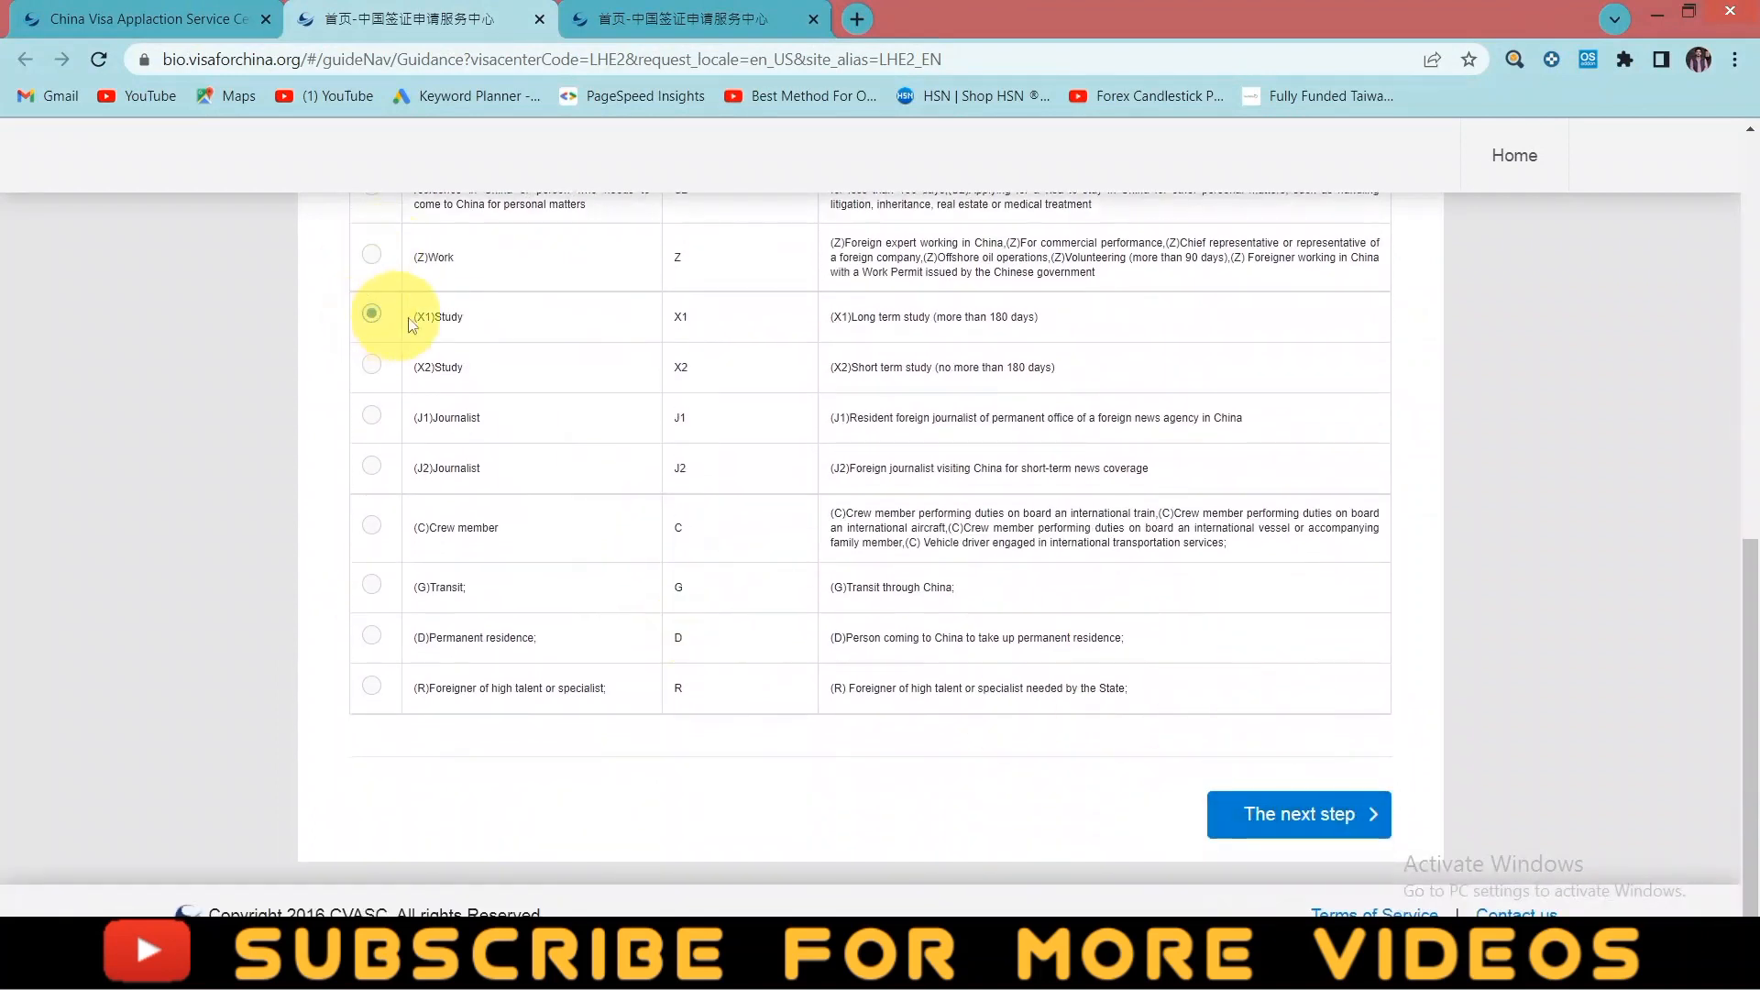
# - Continue the guide to the Terms and Conditions, briefly checking the Quick Access tab
pyautogui.click(1304, 811)
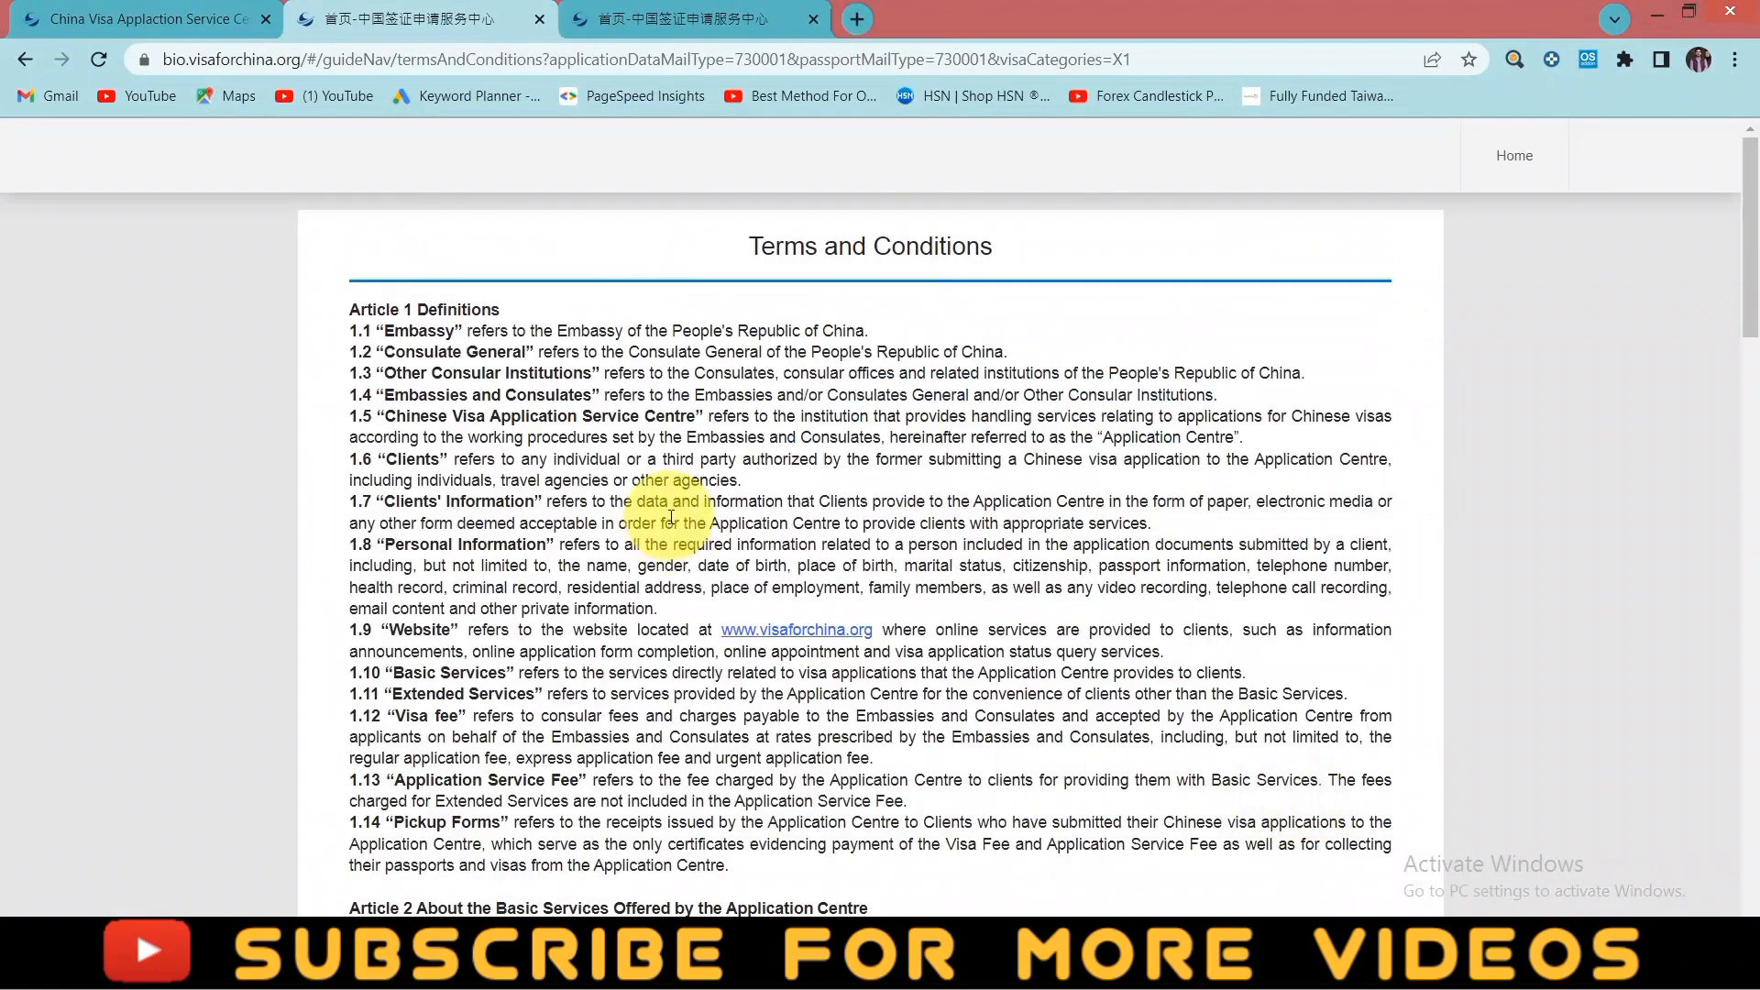
pyautogui.click(653, 24)
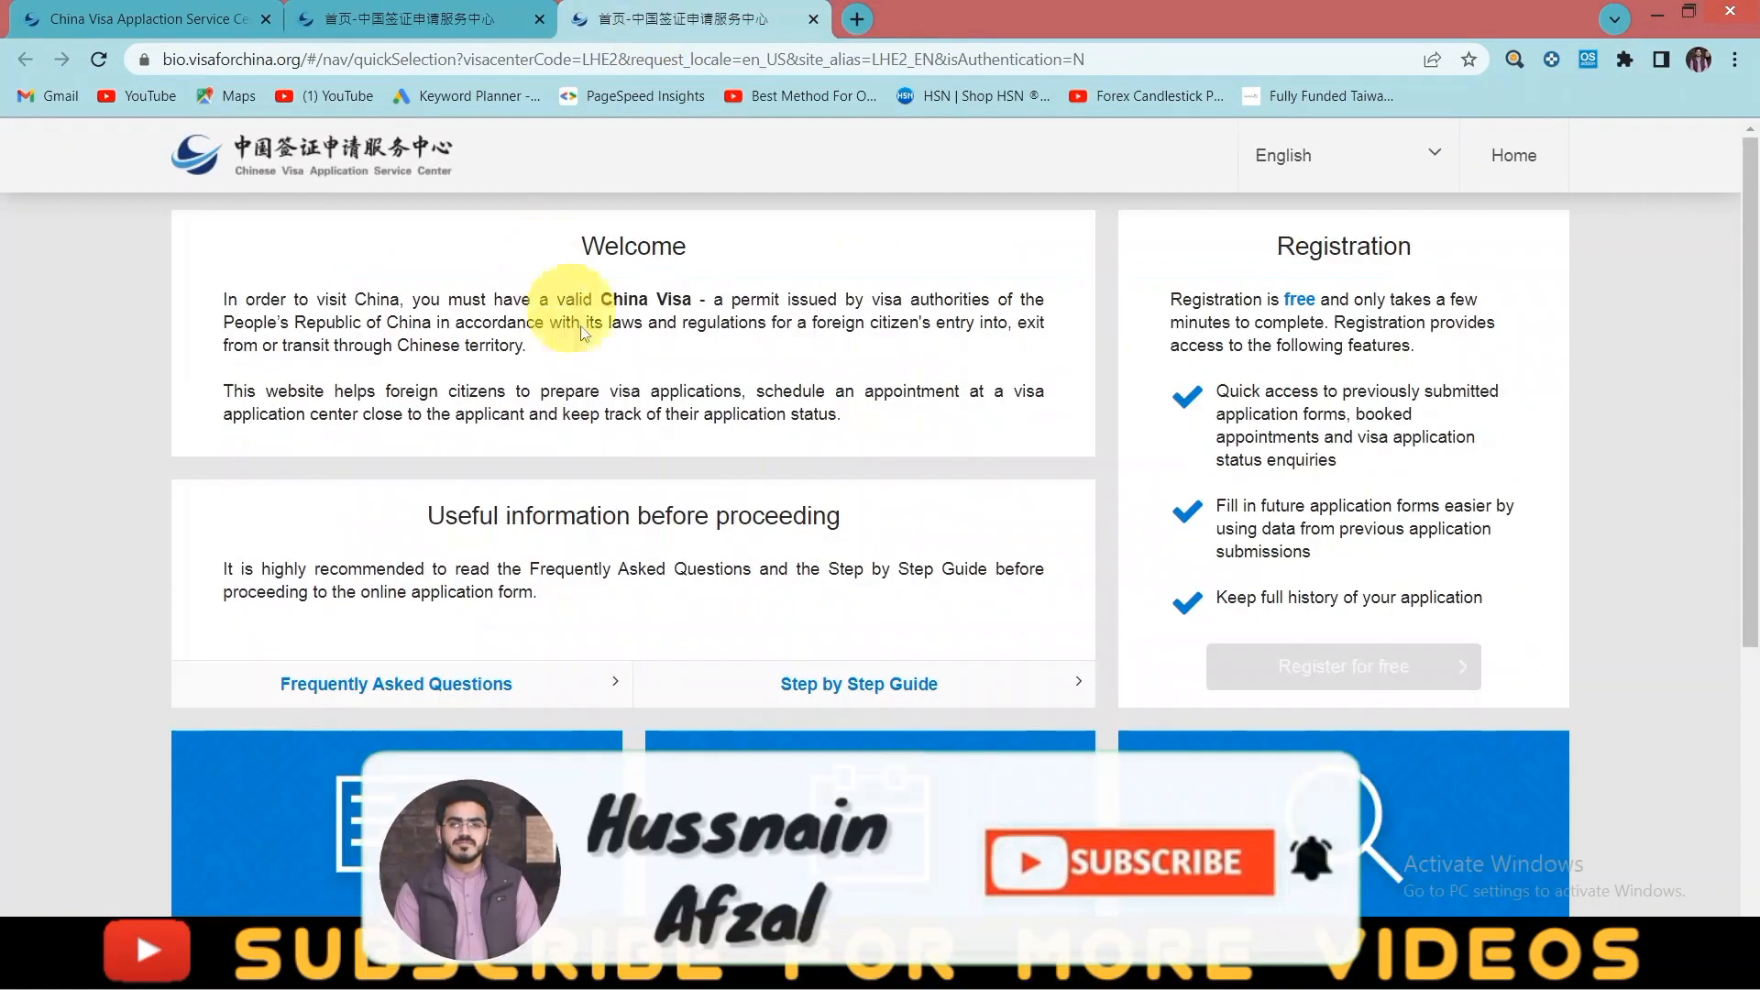
pyautogui.scroll(-3, 730, 511)
pyautogui.scroll(4, 814, 342)
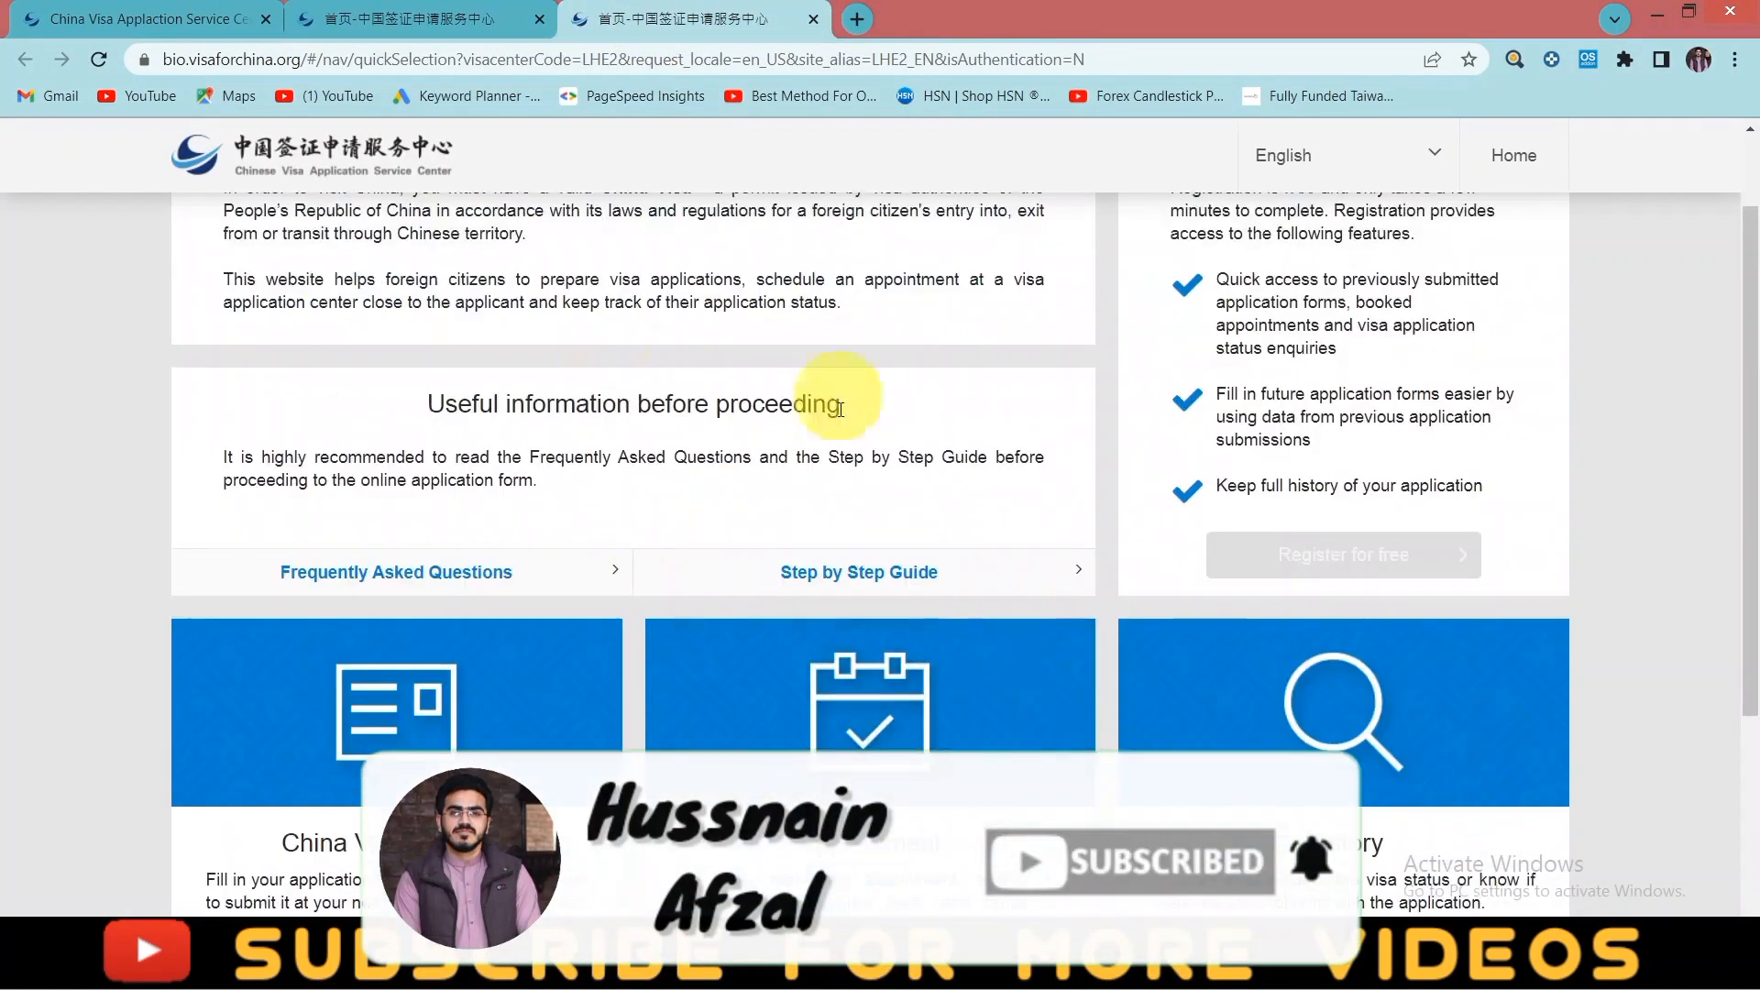
pyautogui.scroll(1, 505, 401)
pyautogui.click(395, 18)
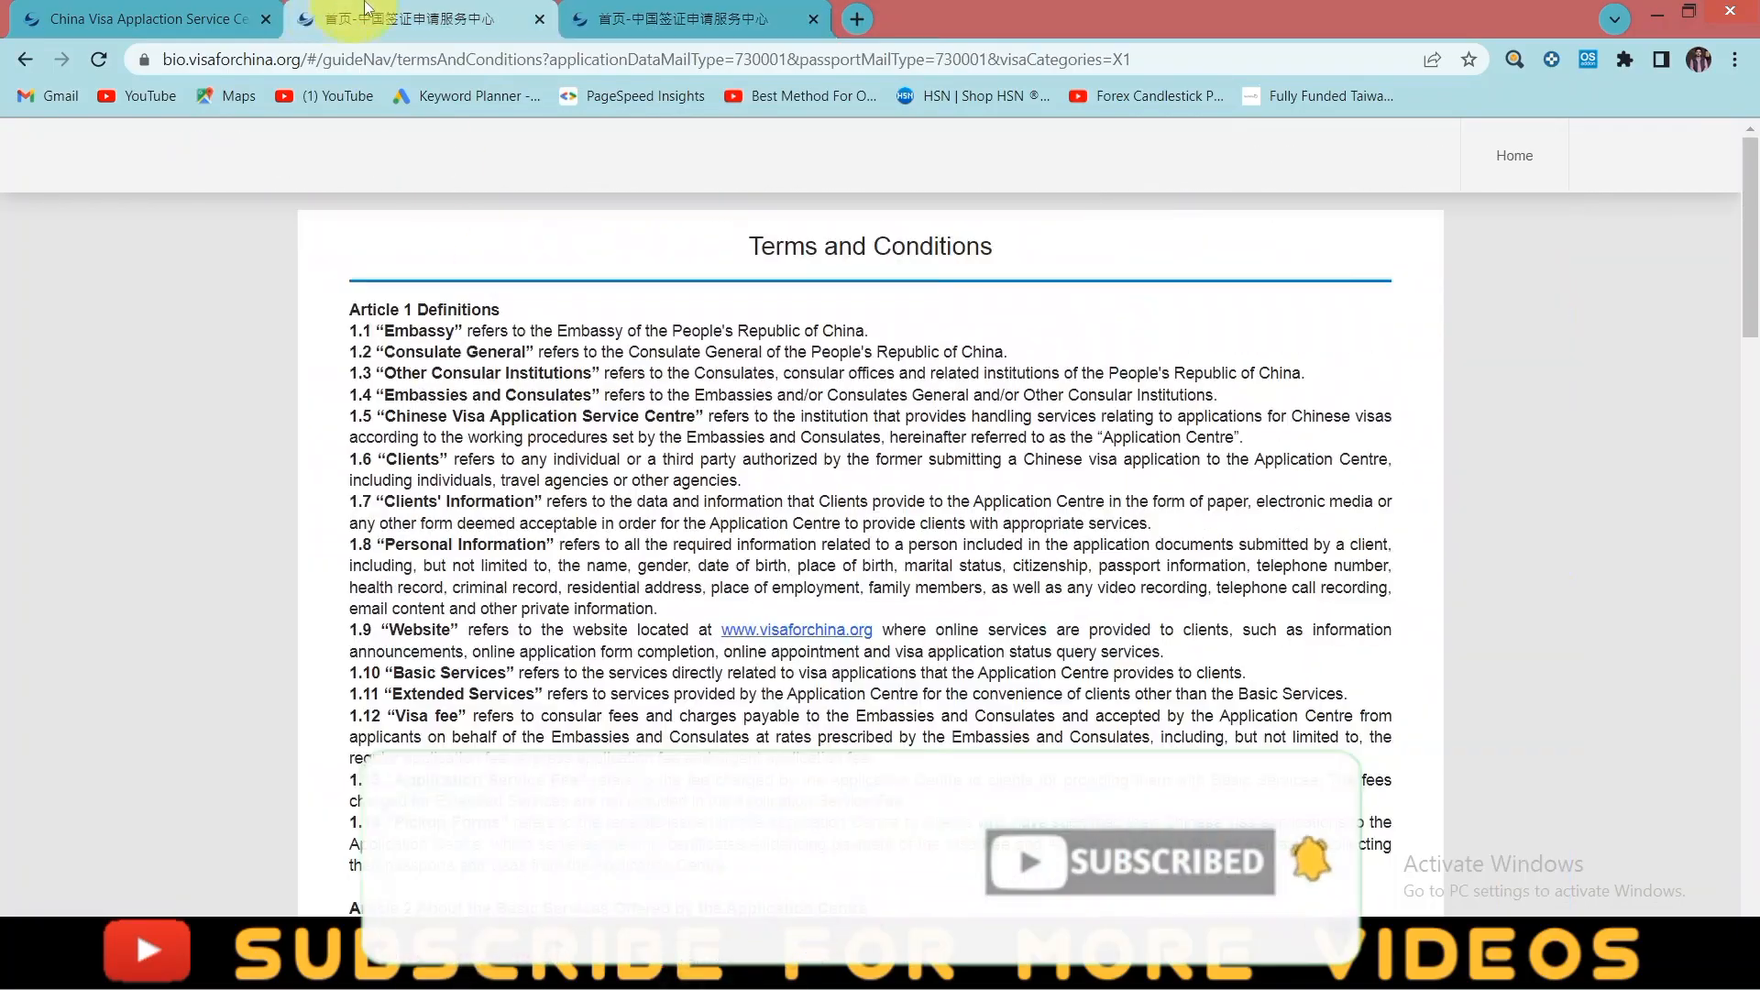
# - Tick 'I have read and agreed' and advance twice to Step2 Submit at the Centre
pyautogui.scroll(-5, 578, 349)
pyautogui.scroll(-15, 587, 376)
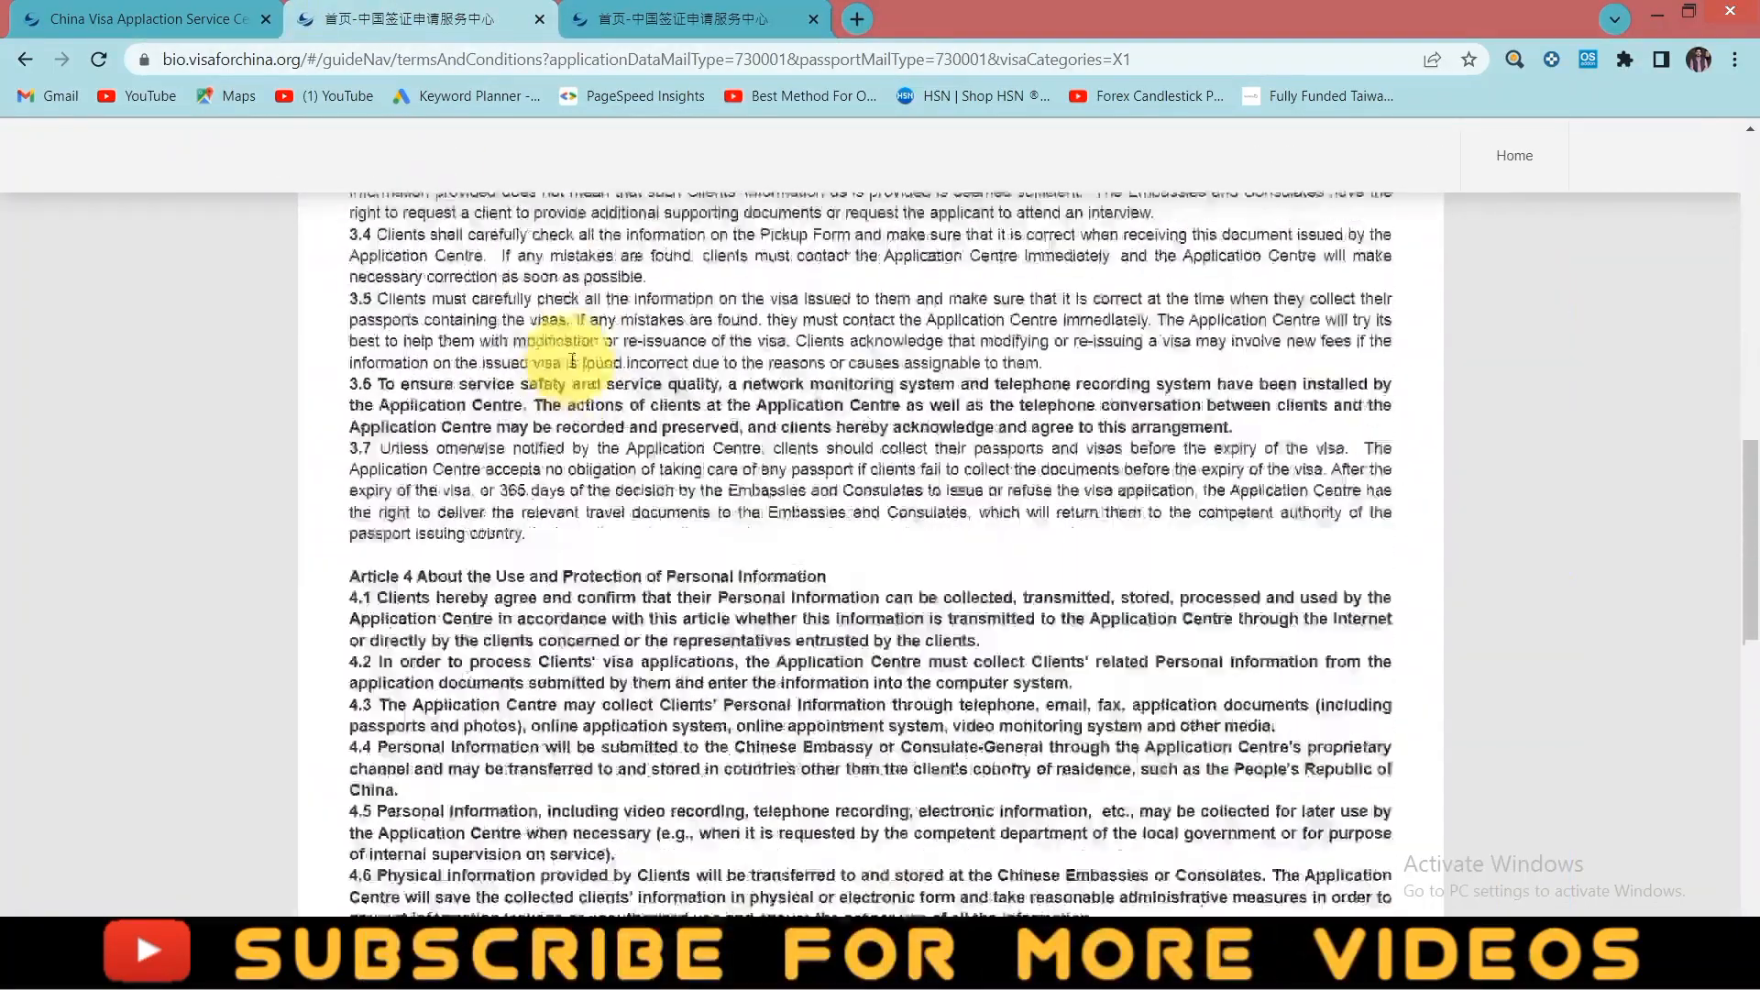
pyautogui.scroll(-10, 426, 330)
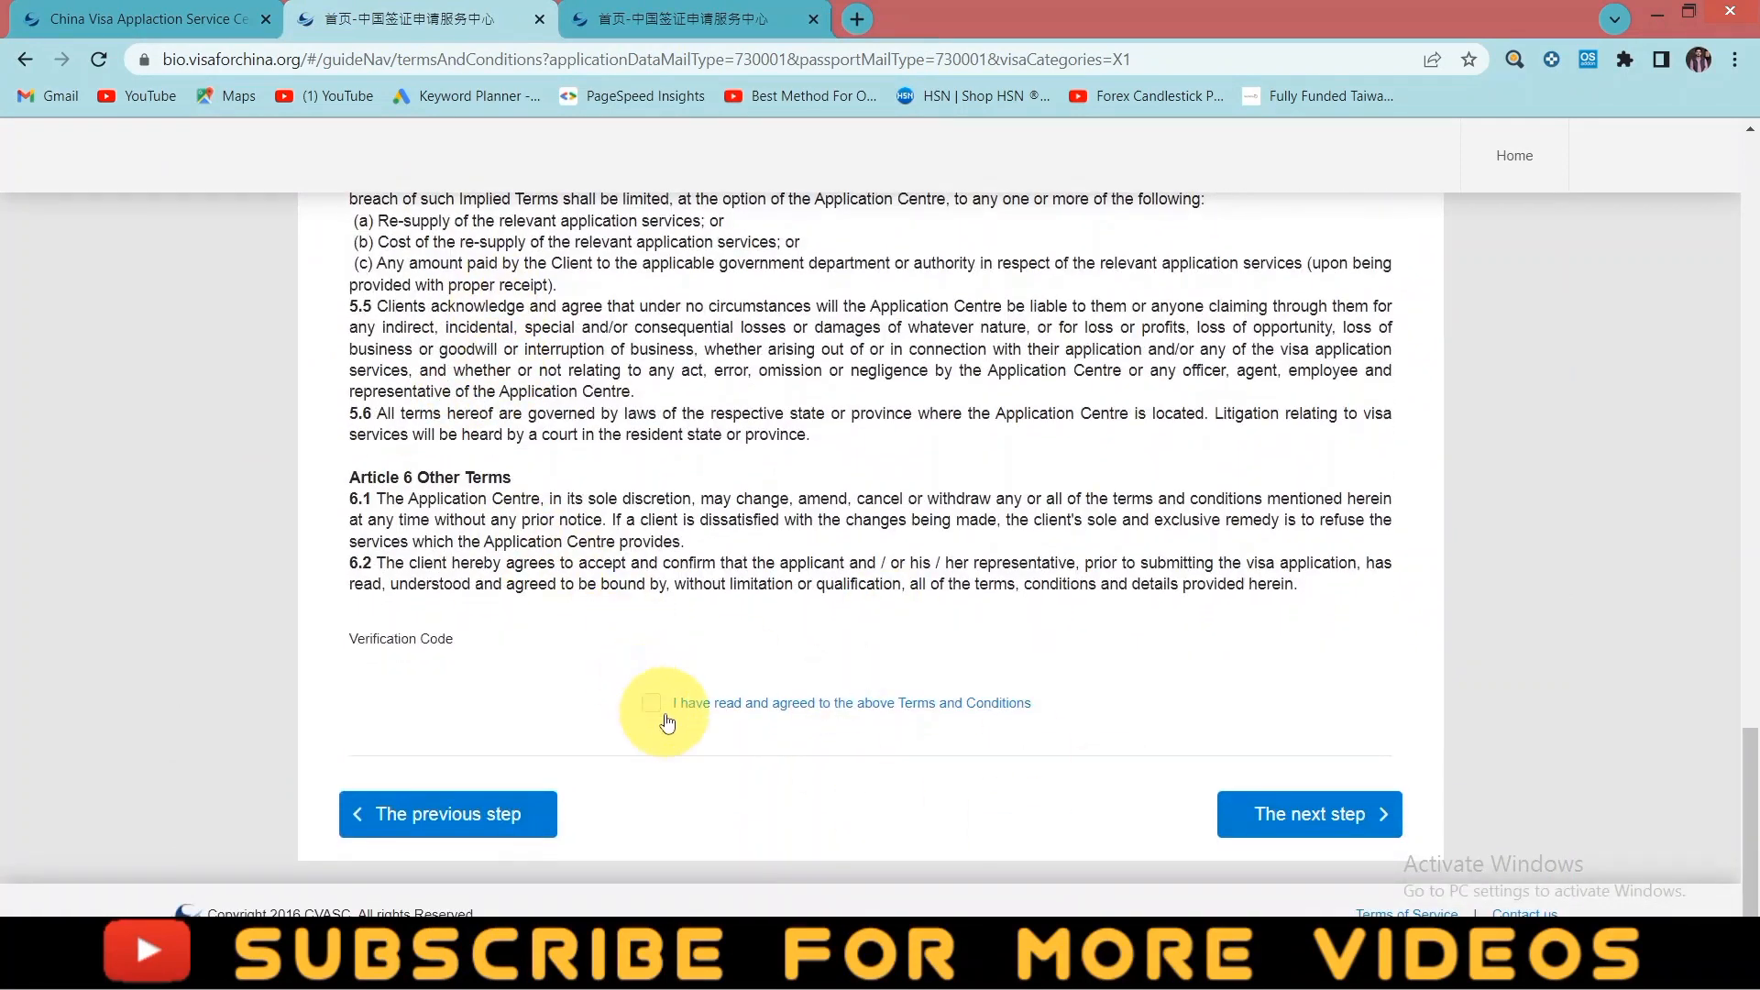
pyautogui.click(658, 710)
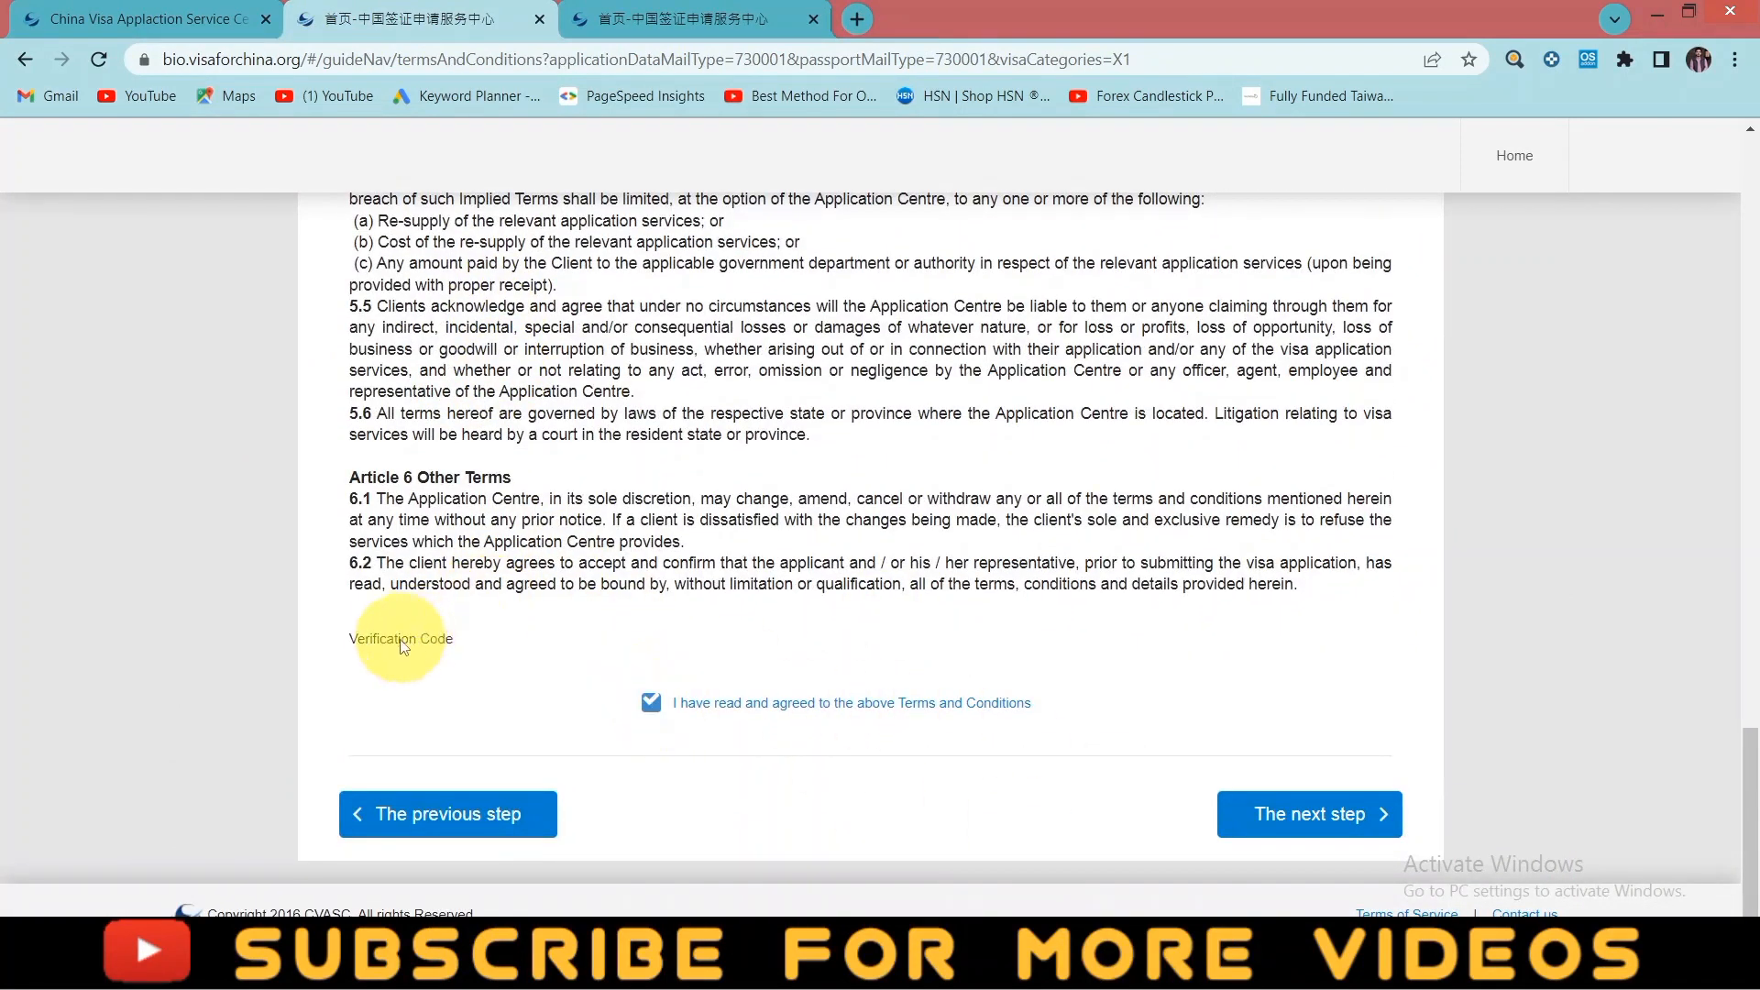
pyautogui.click(1281, 828)
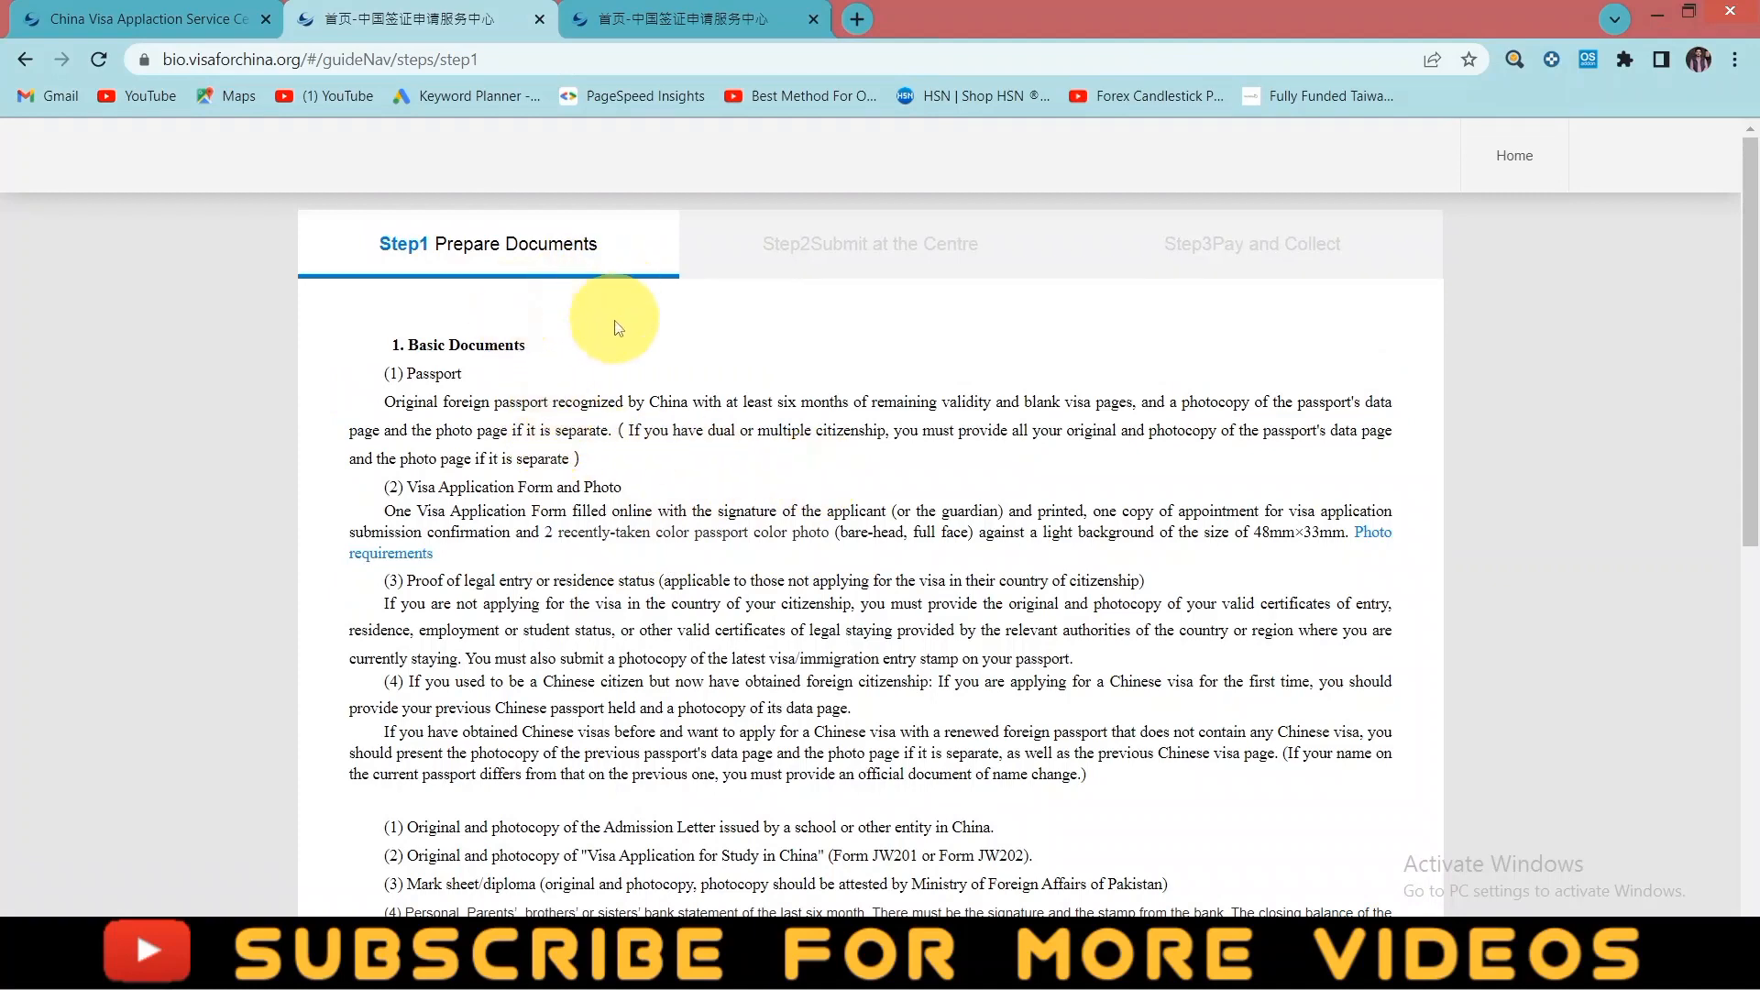
pyautogui.scroll(-10, 545, 343)
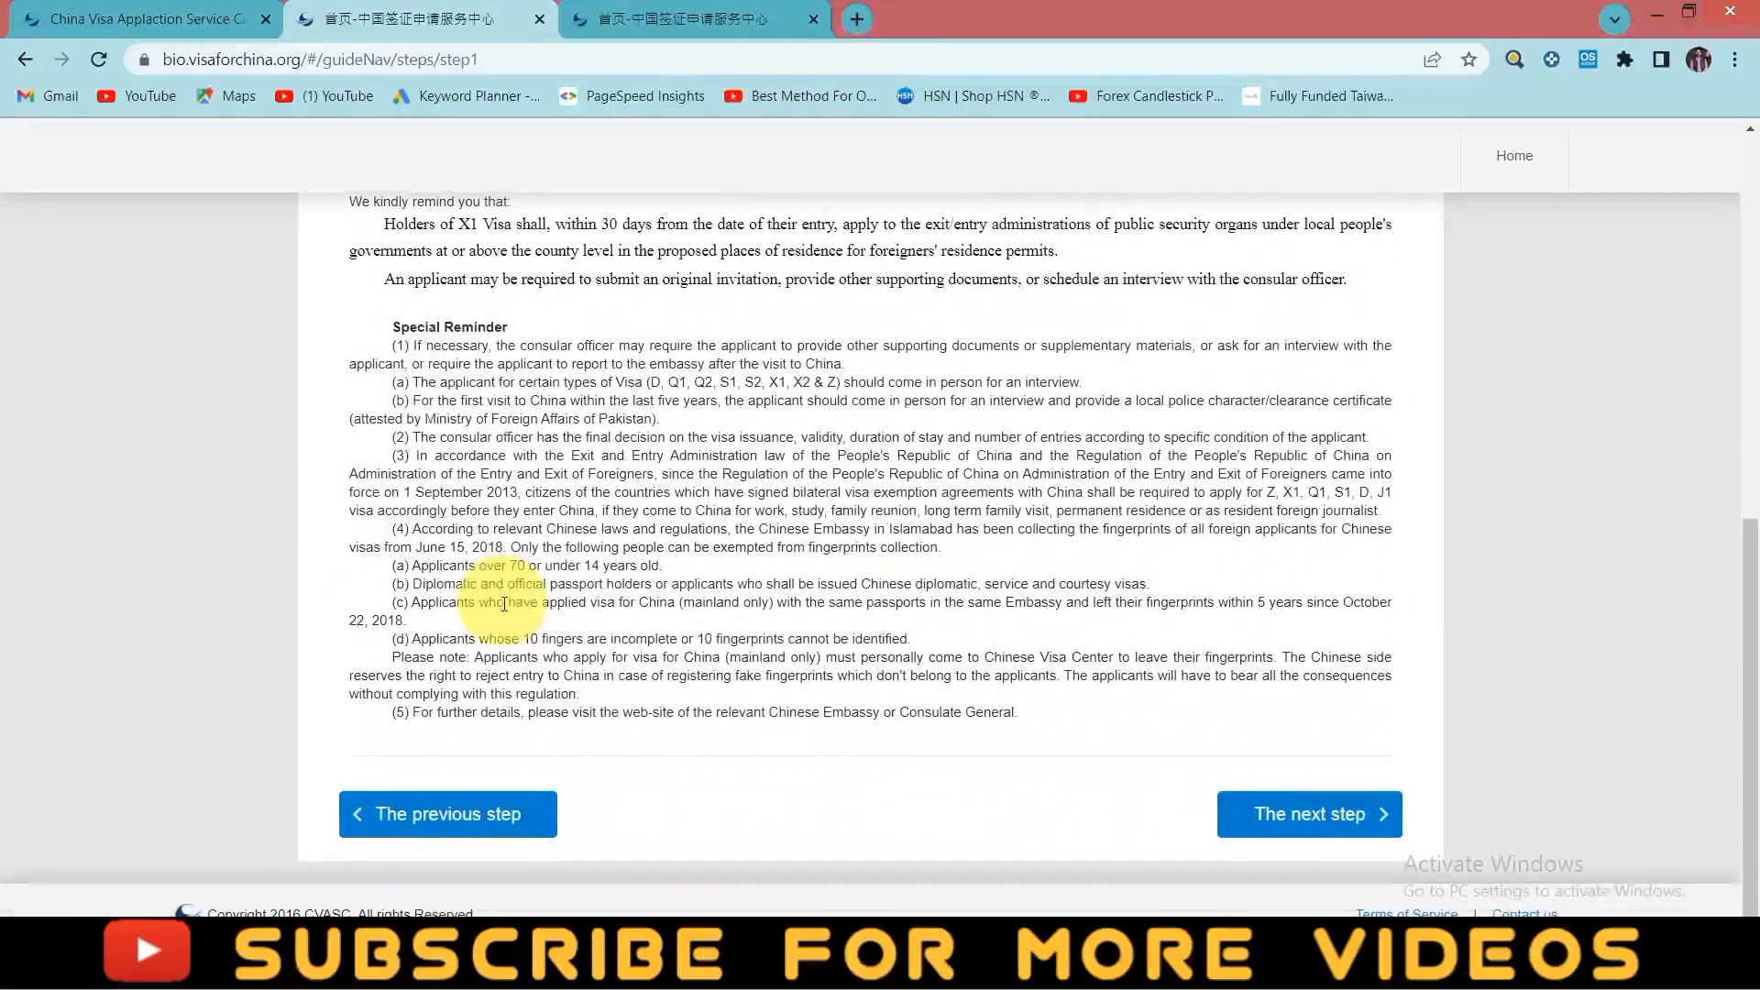
pyautogui.click(1331, 814)
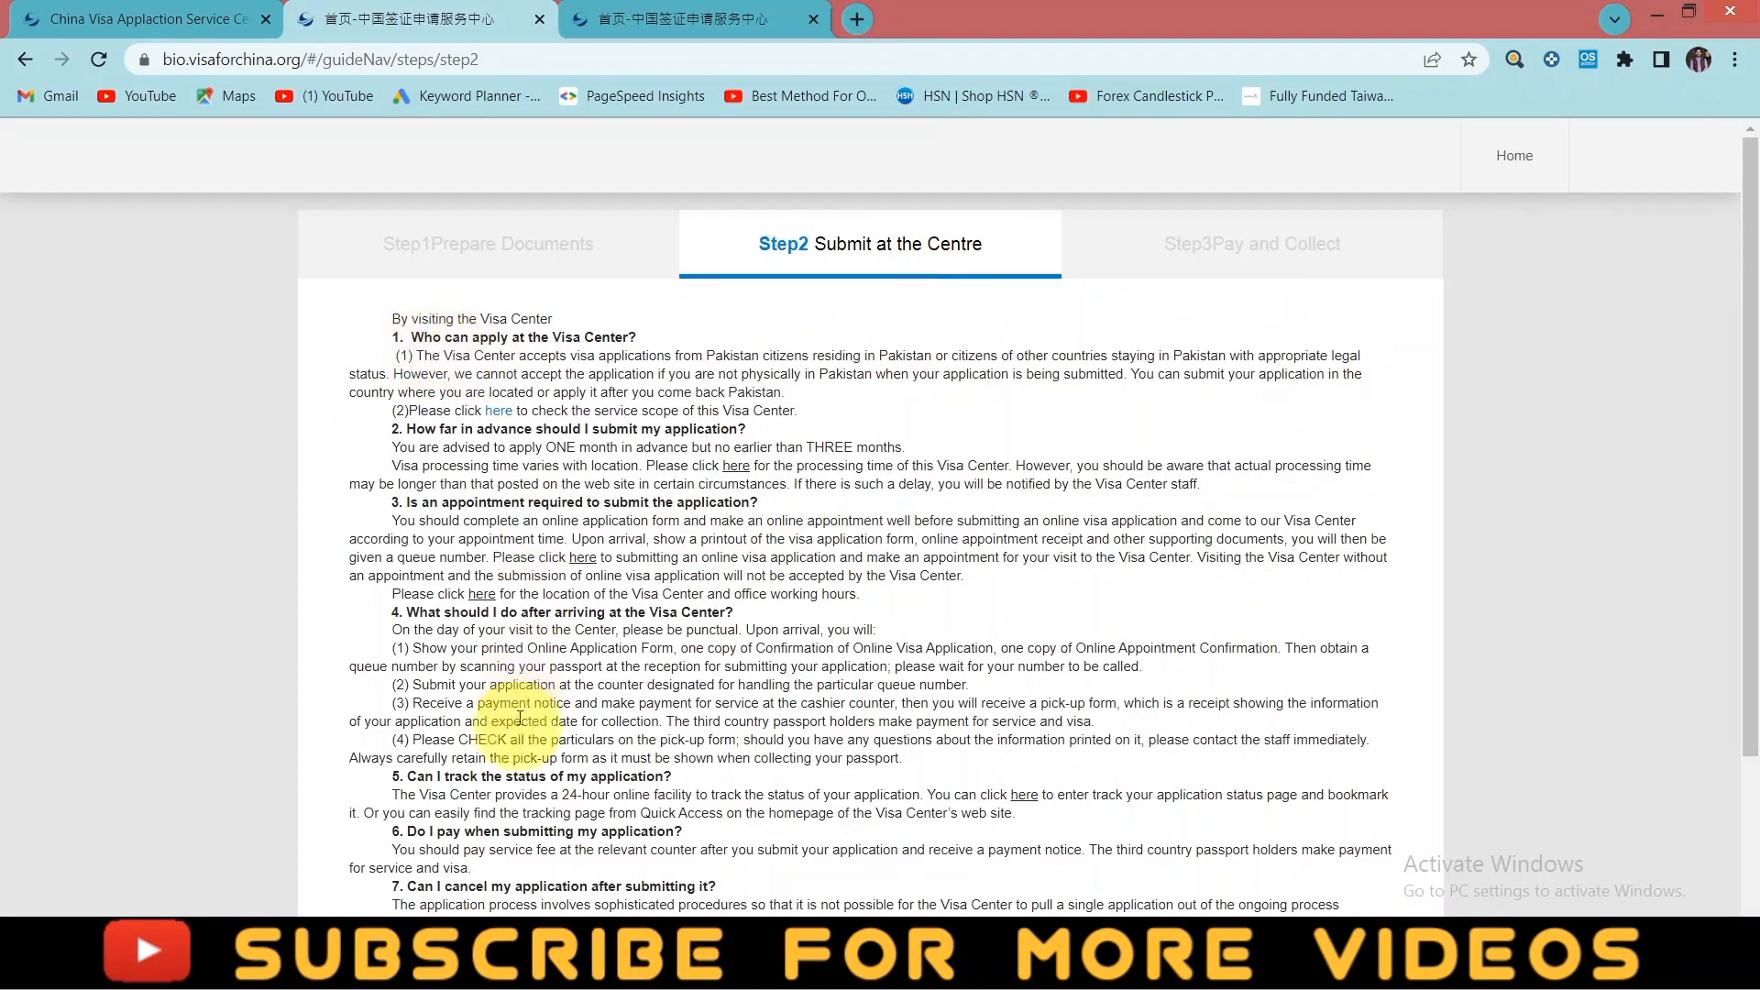
# - View Step3 Pay and Collect, then close the guide tab
pyautogui.scroll(-3, 472, 522)
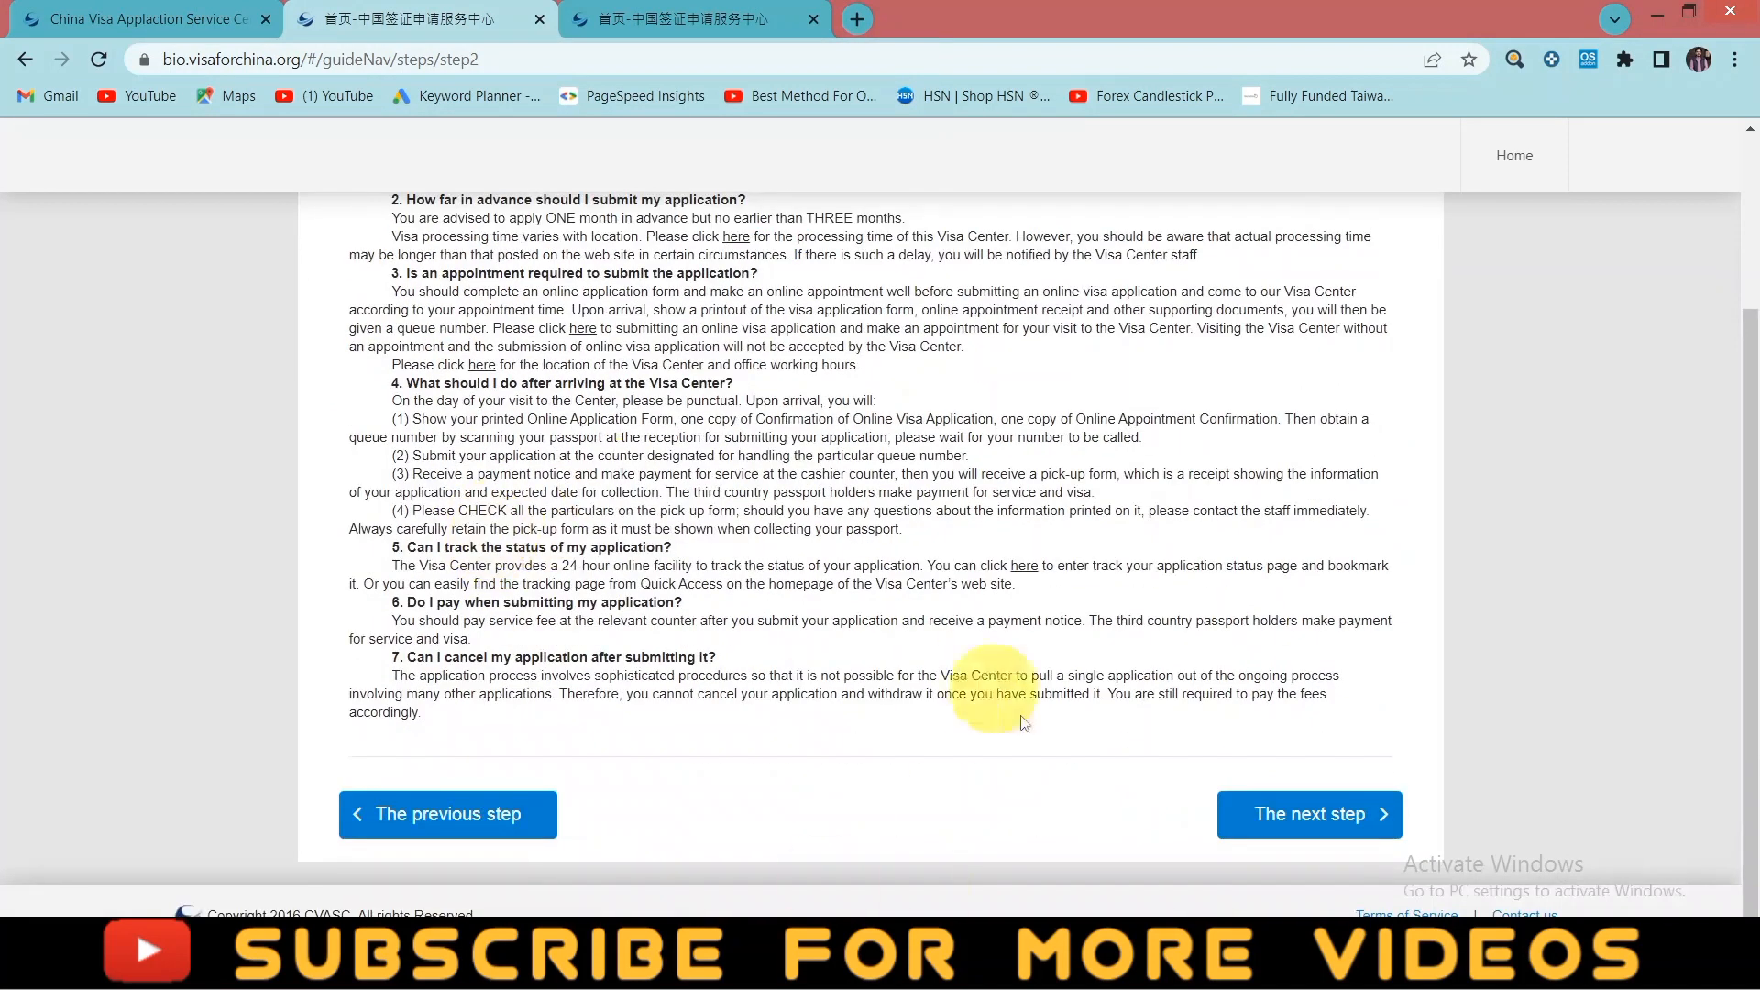
pyautogui.click(1302, 814)
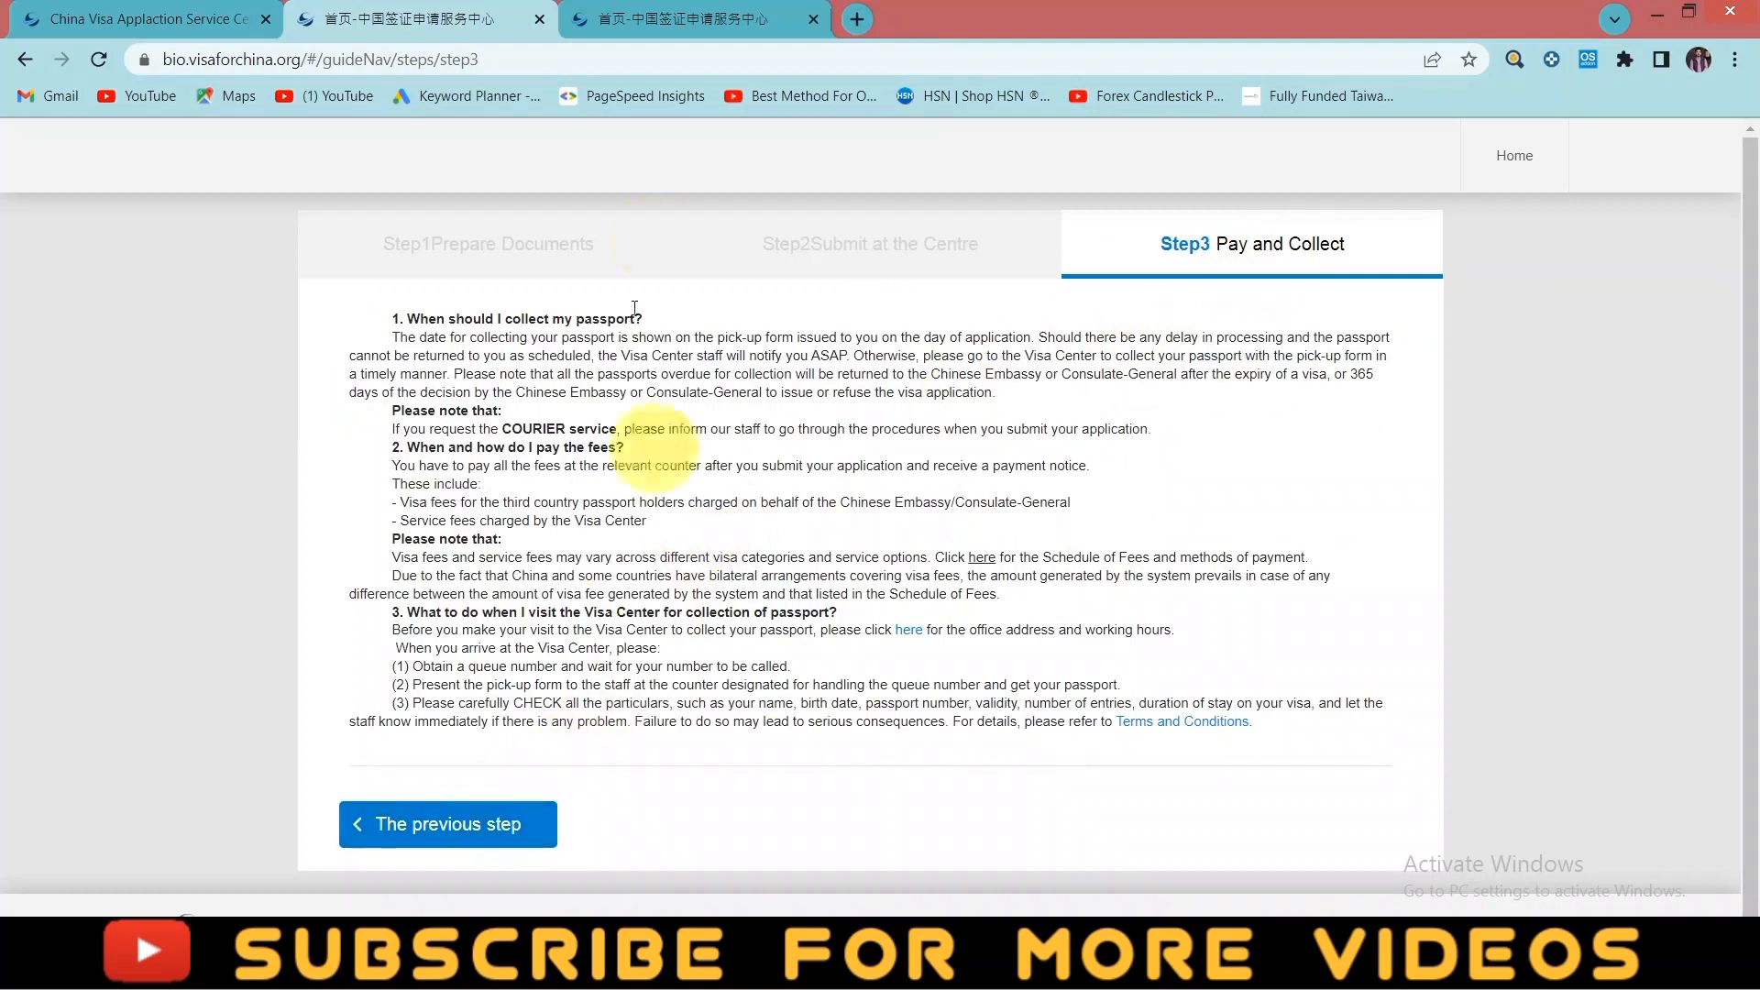
pyautogui.click(539, 20)
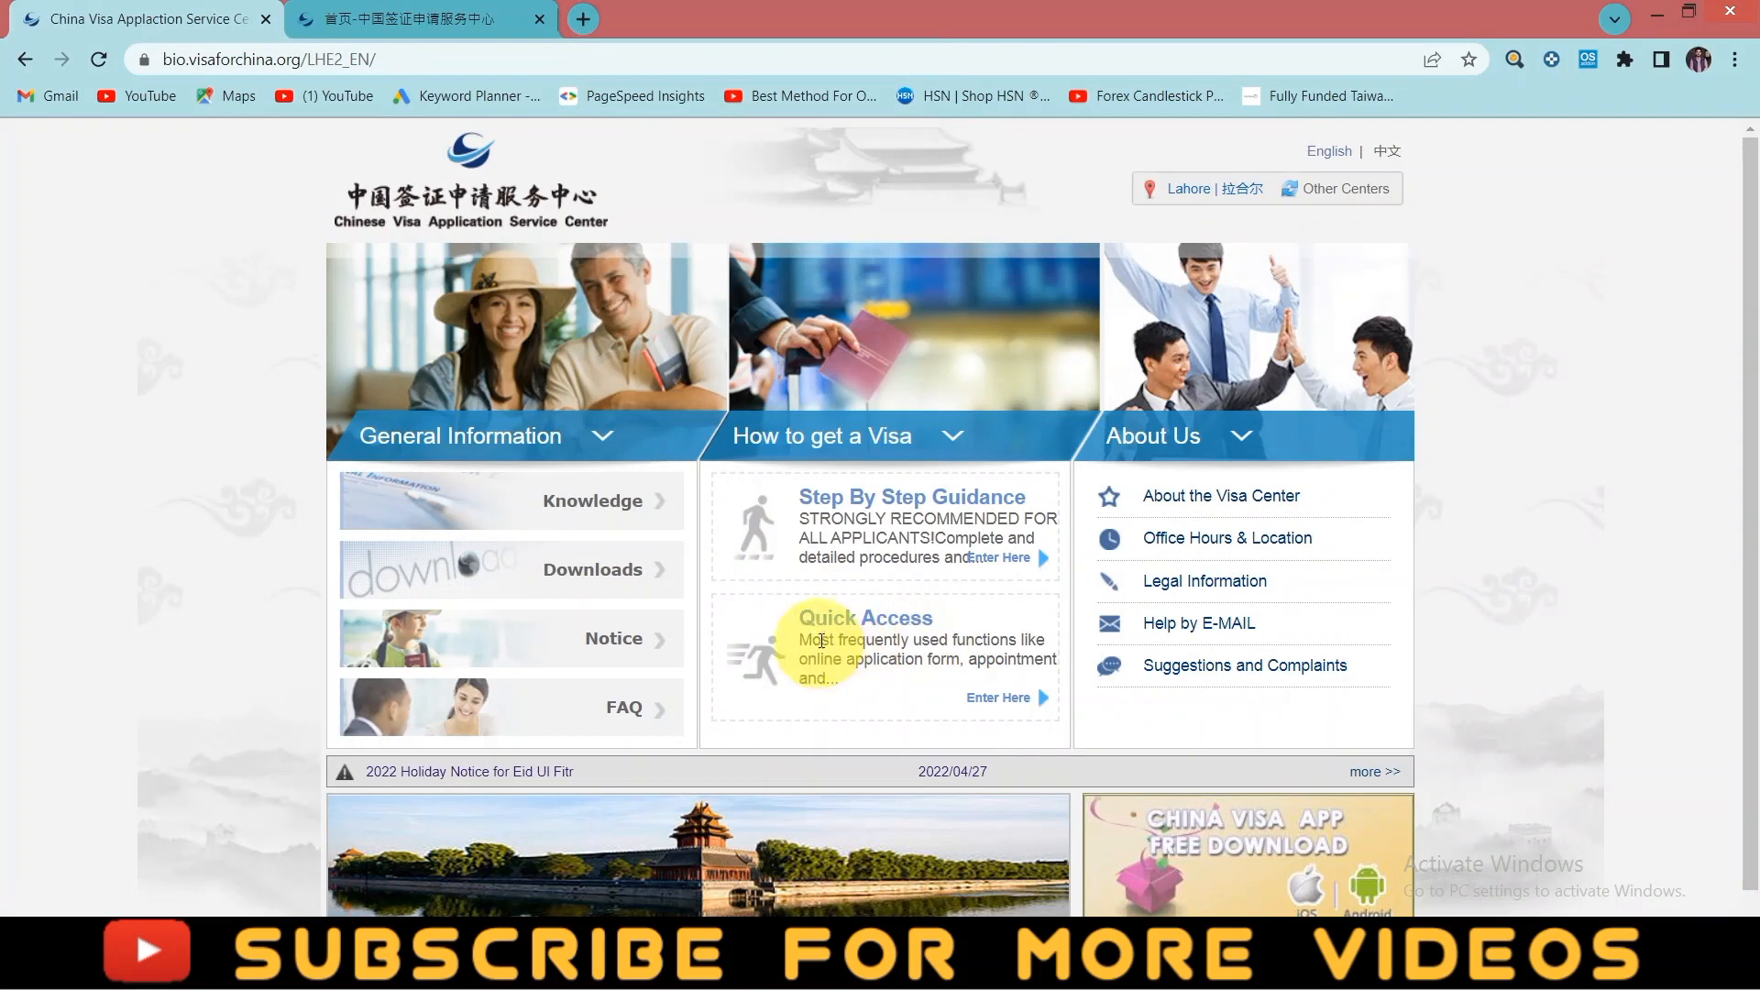
# - Open Quick Access and scroll to the China Visa Applicant, Appointment and History cards
pyautogui.click(829, 621)
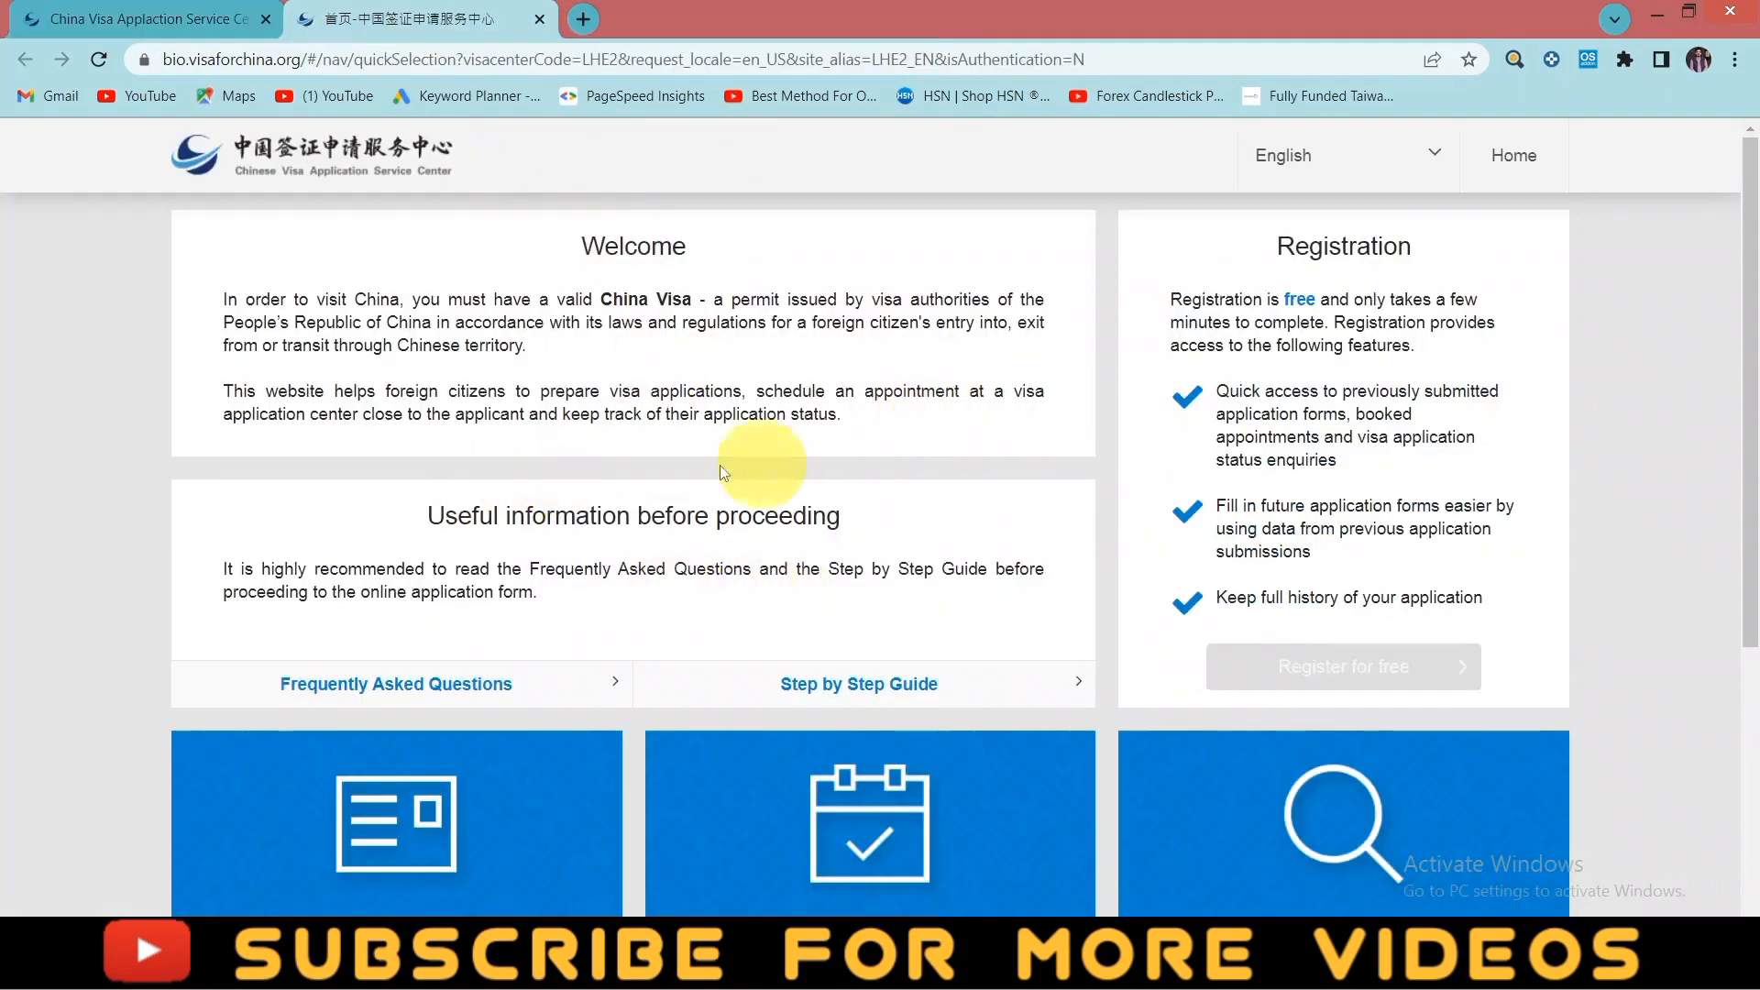
pyautogui.scroll(-5, 370, 349)
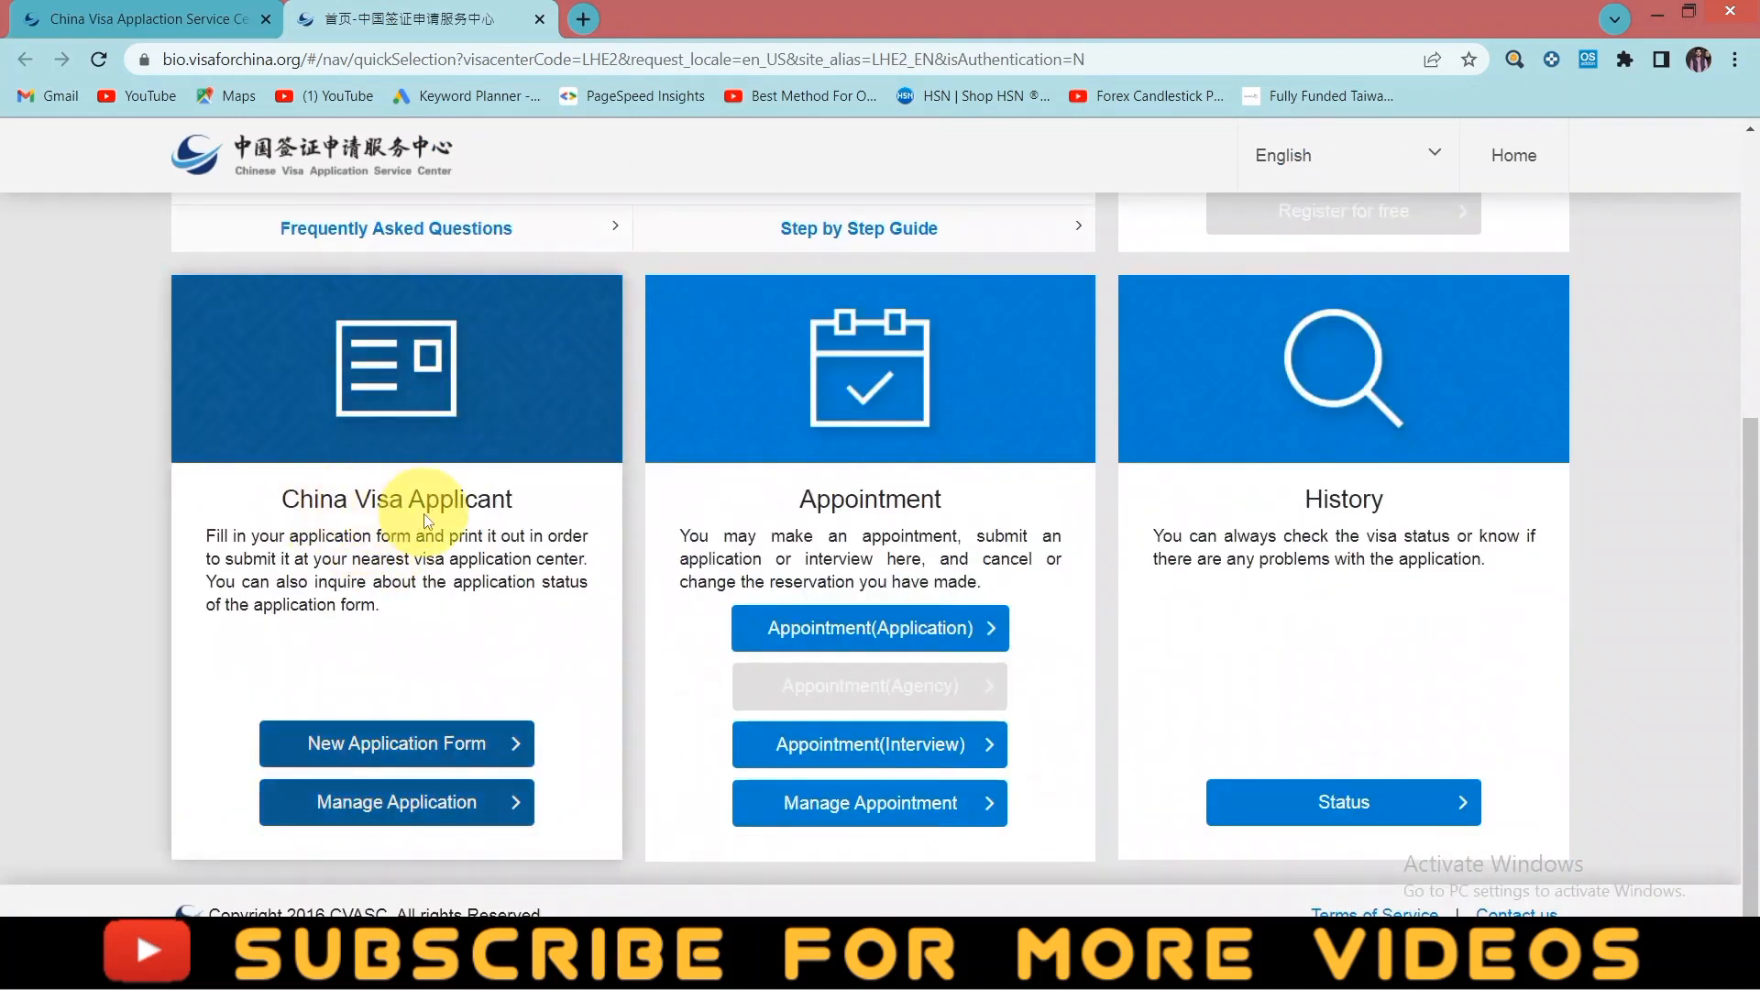
# - Start a New Application Form, read through the instructions and terms, and click AGREE
pyautogui.click(371, 757)
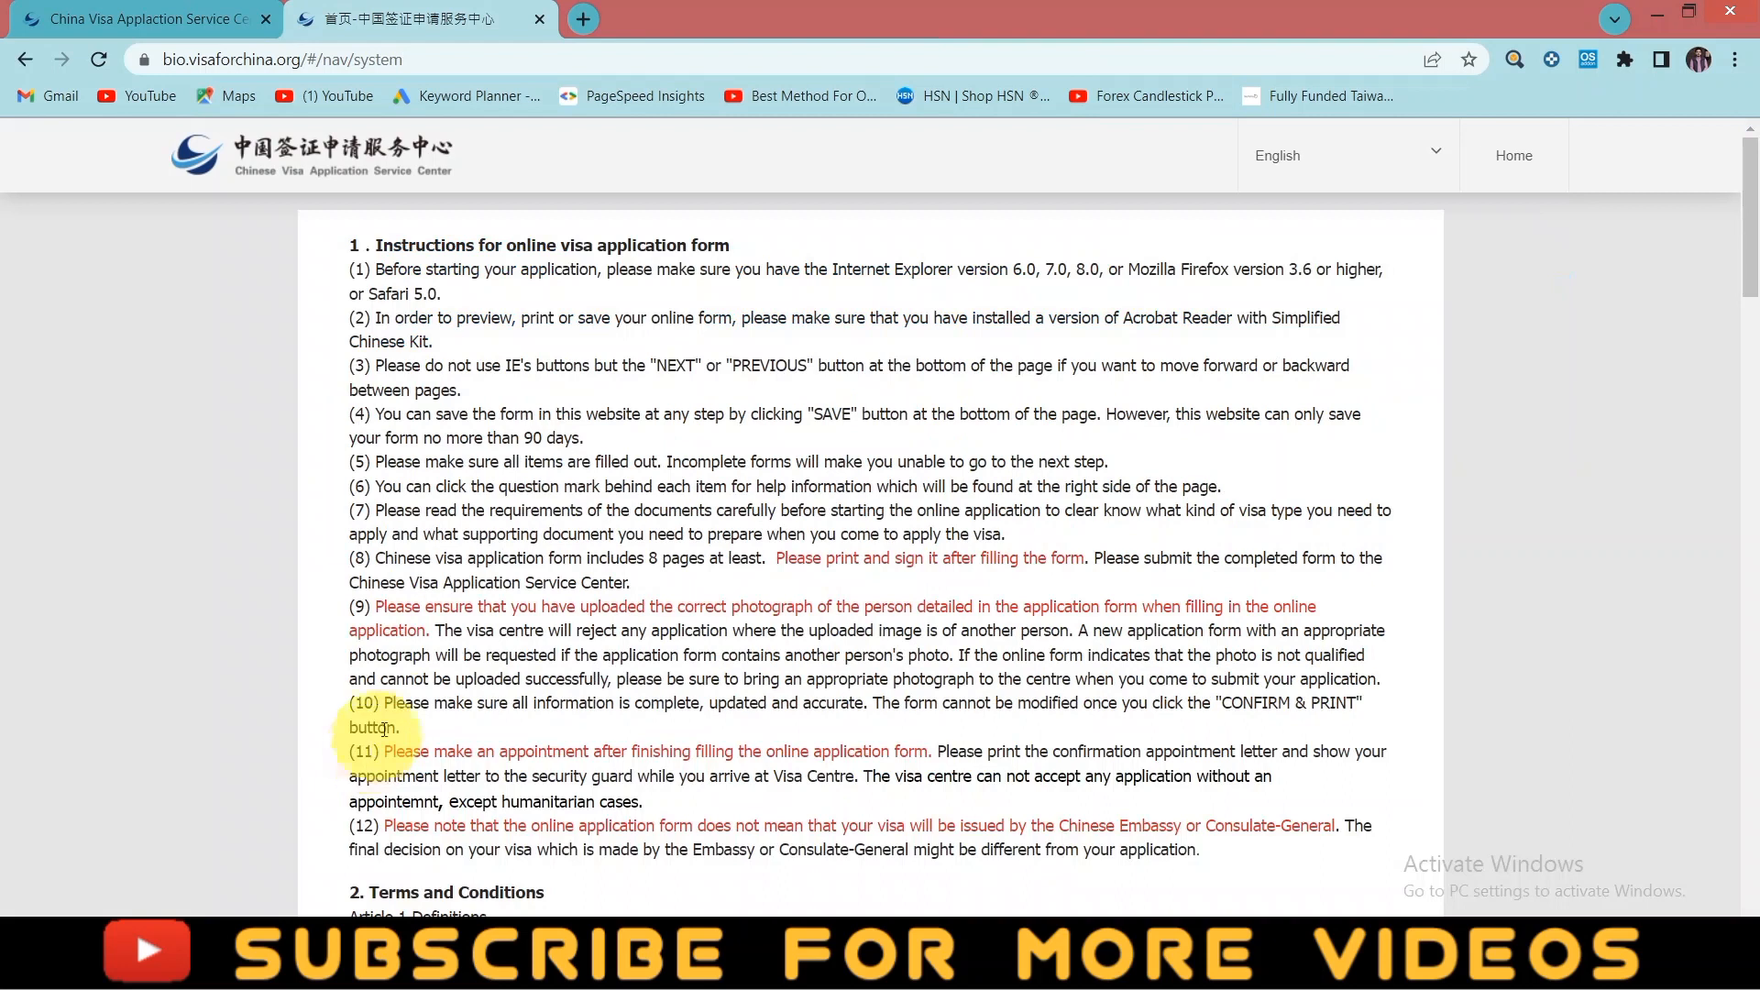
pyautogui.scroll(-1, 438, 326)
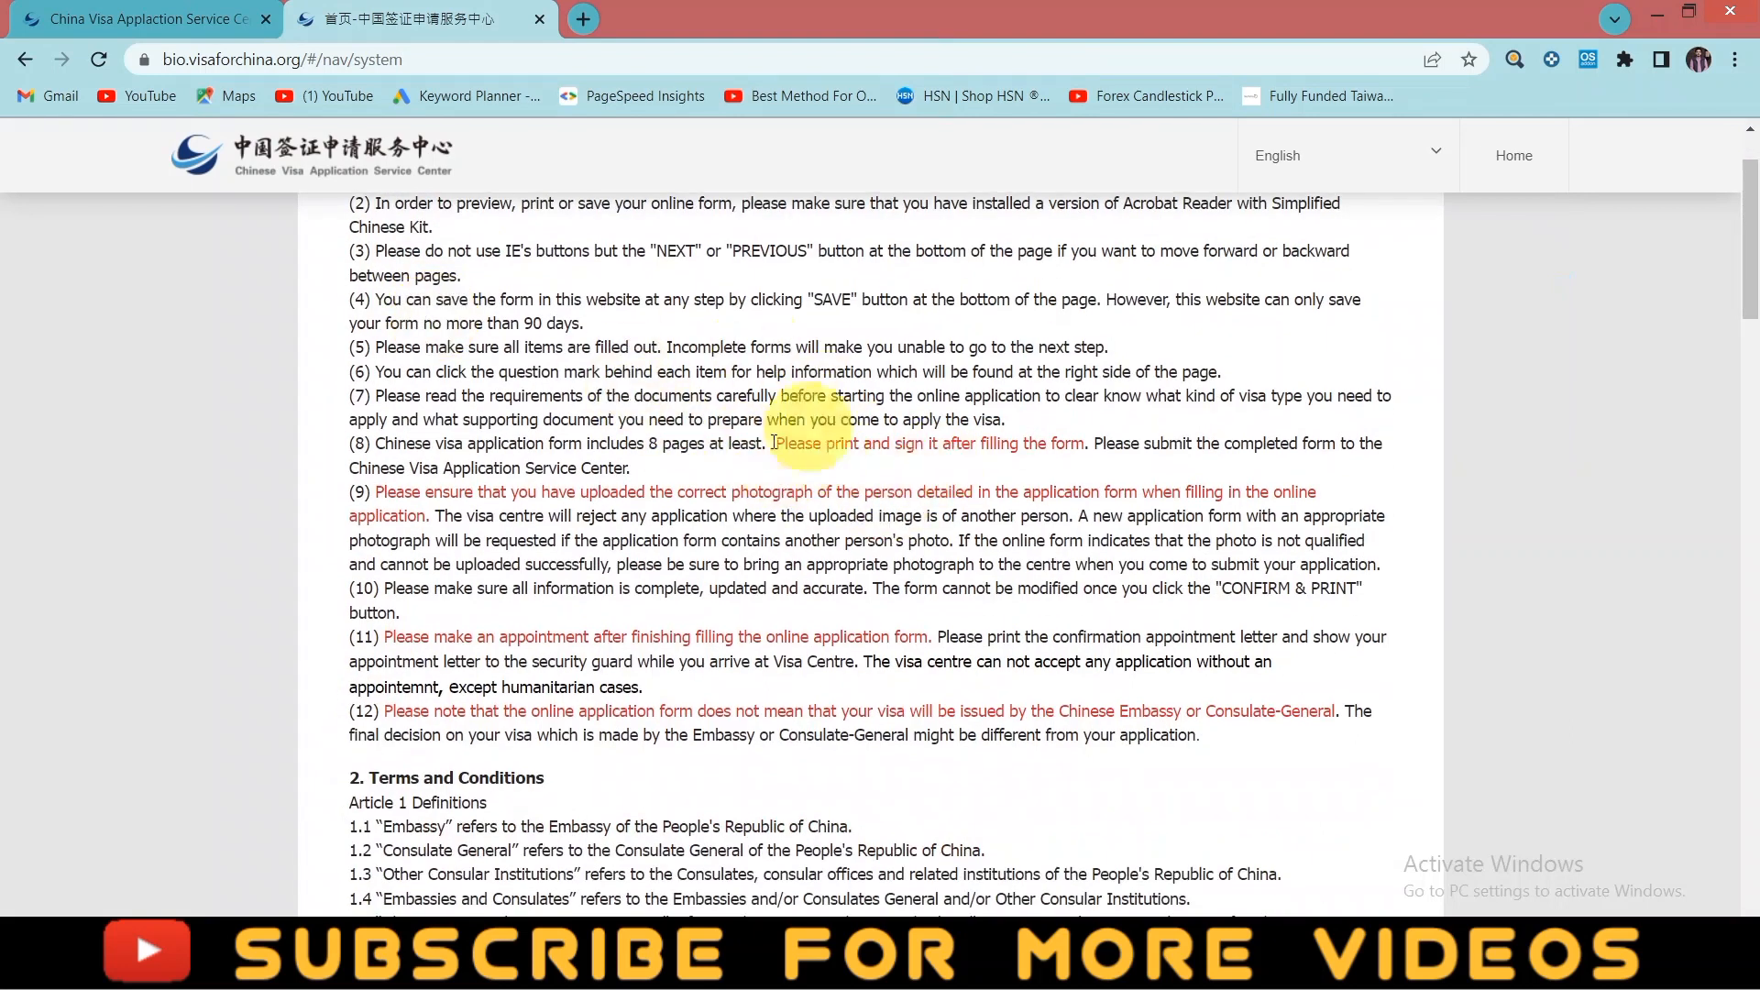
pyautogui.scroll(1, 550, 399)
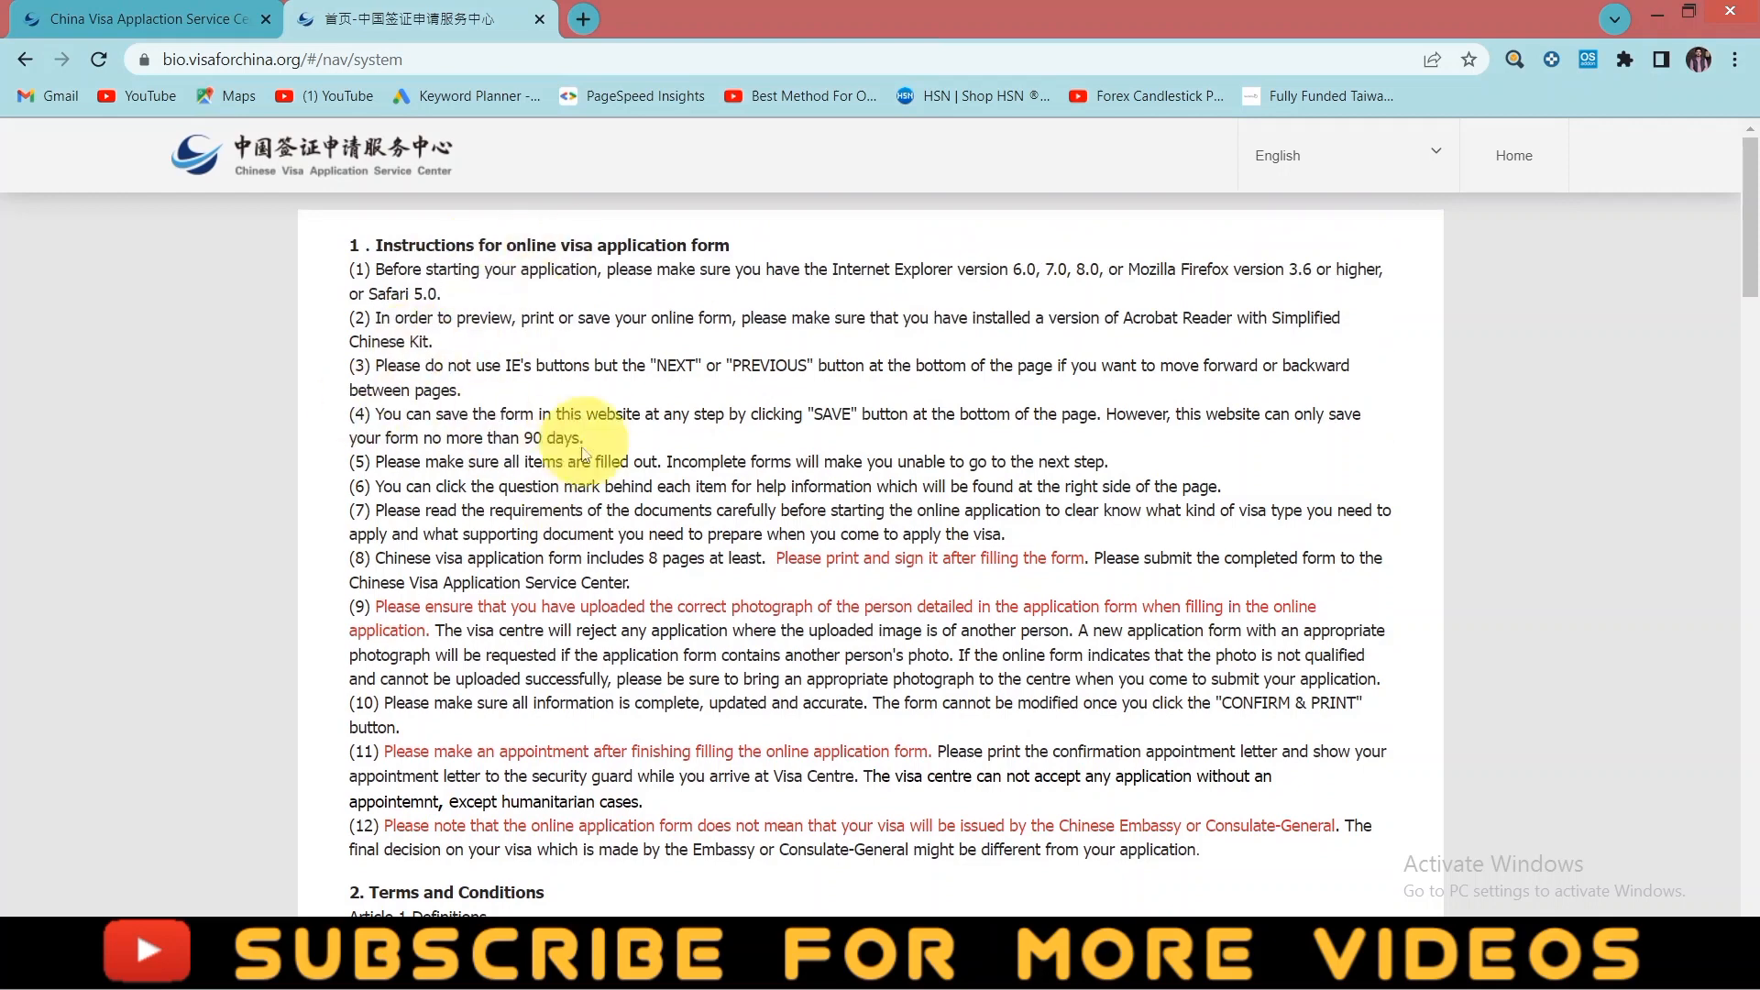
pyautogui.scroll(-1, 647, 536)
pyautogui.scroll(-5, 647, 536)
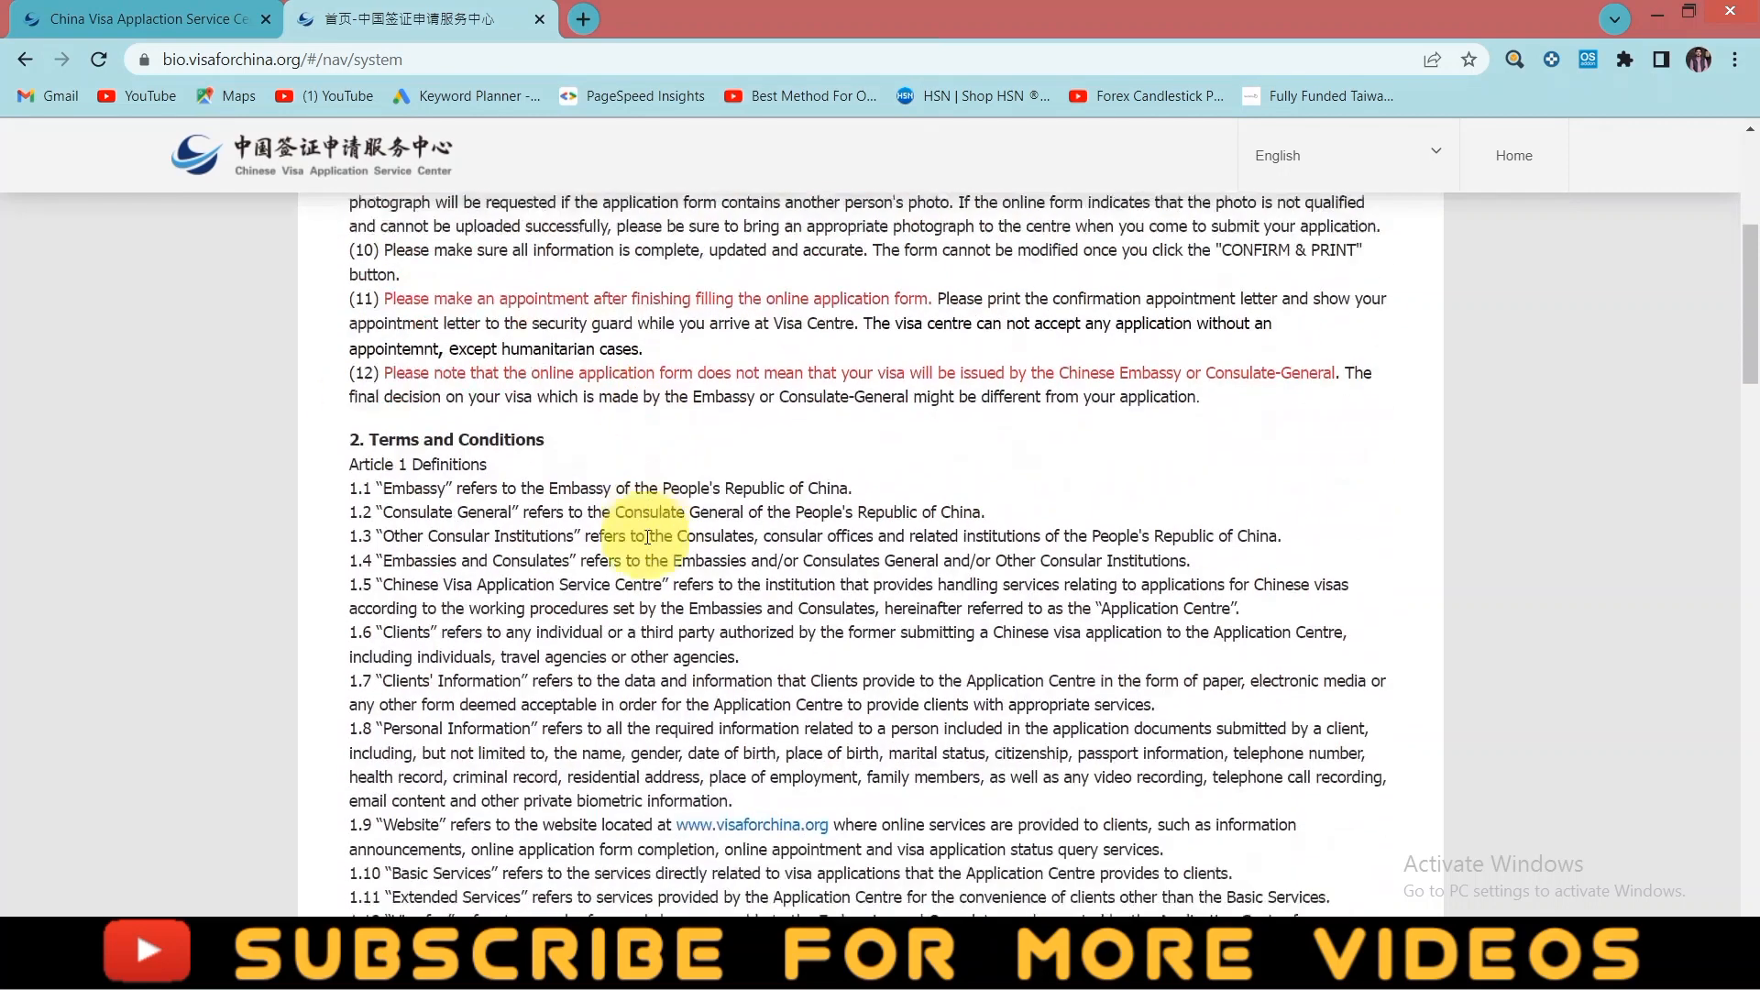
pyautogui.scroll(-15, 417, 266)
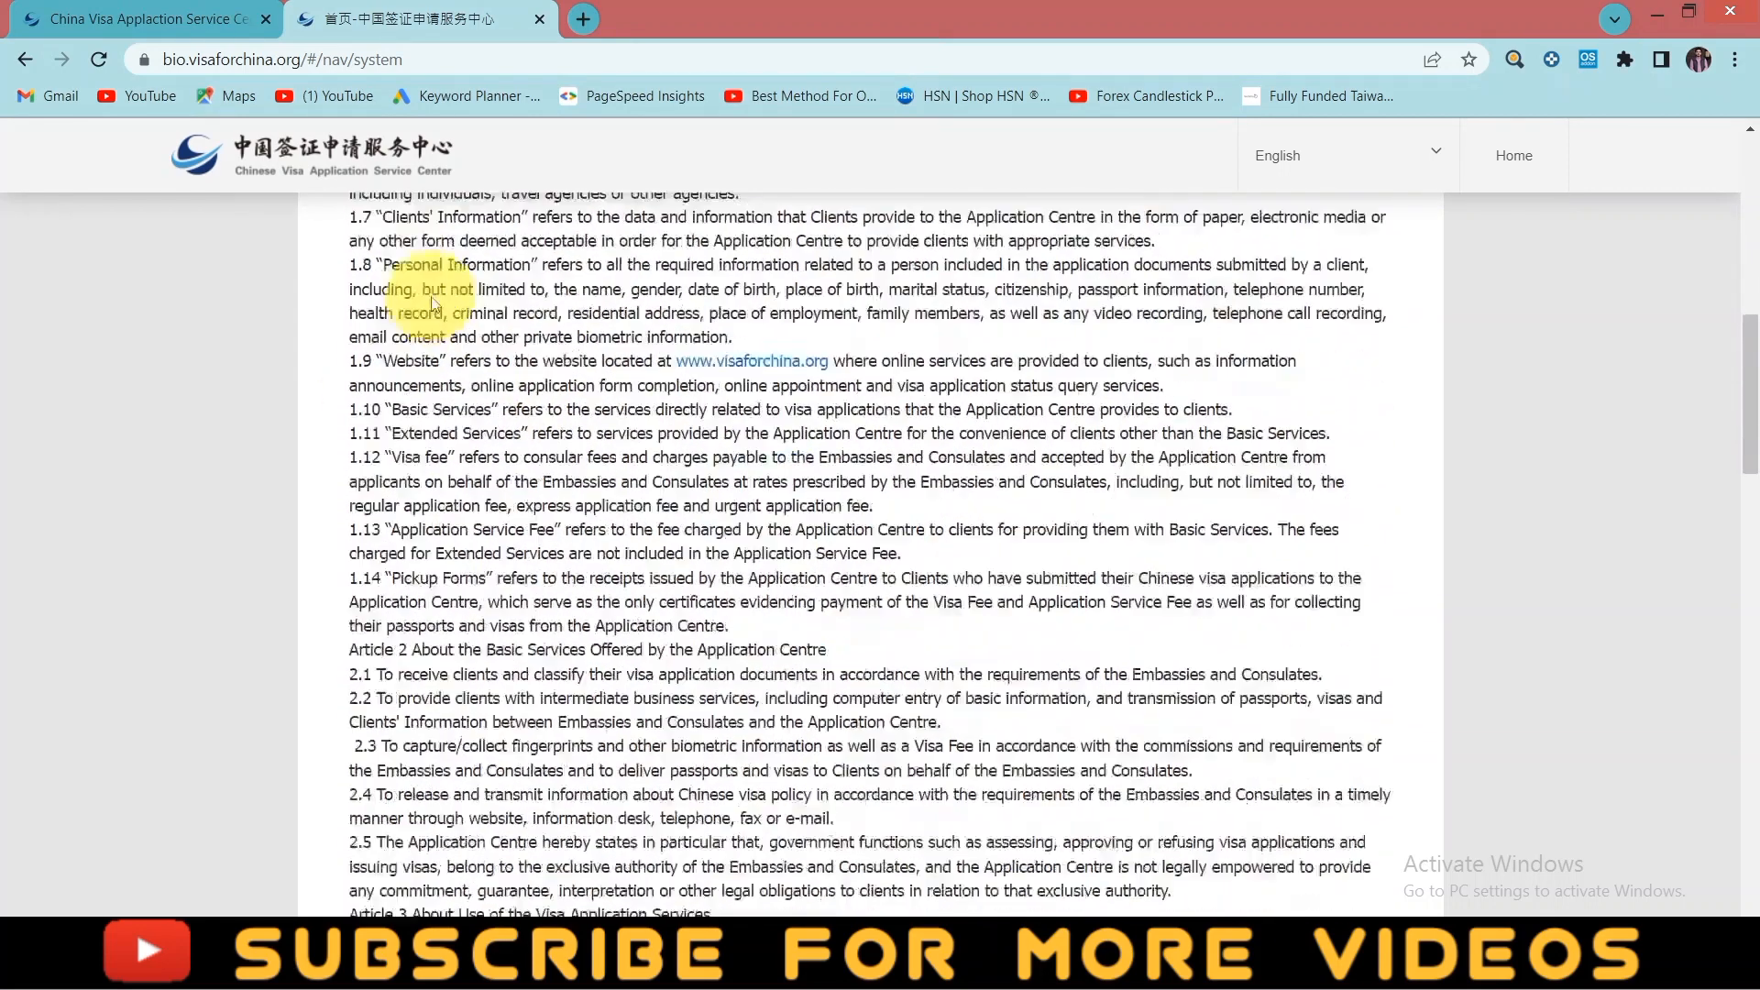
pyautogui.scroll(-12, 532, 496)
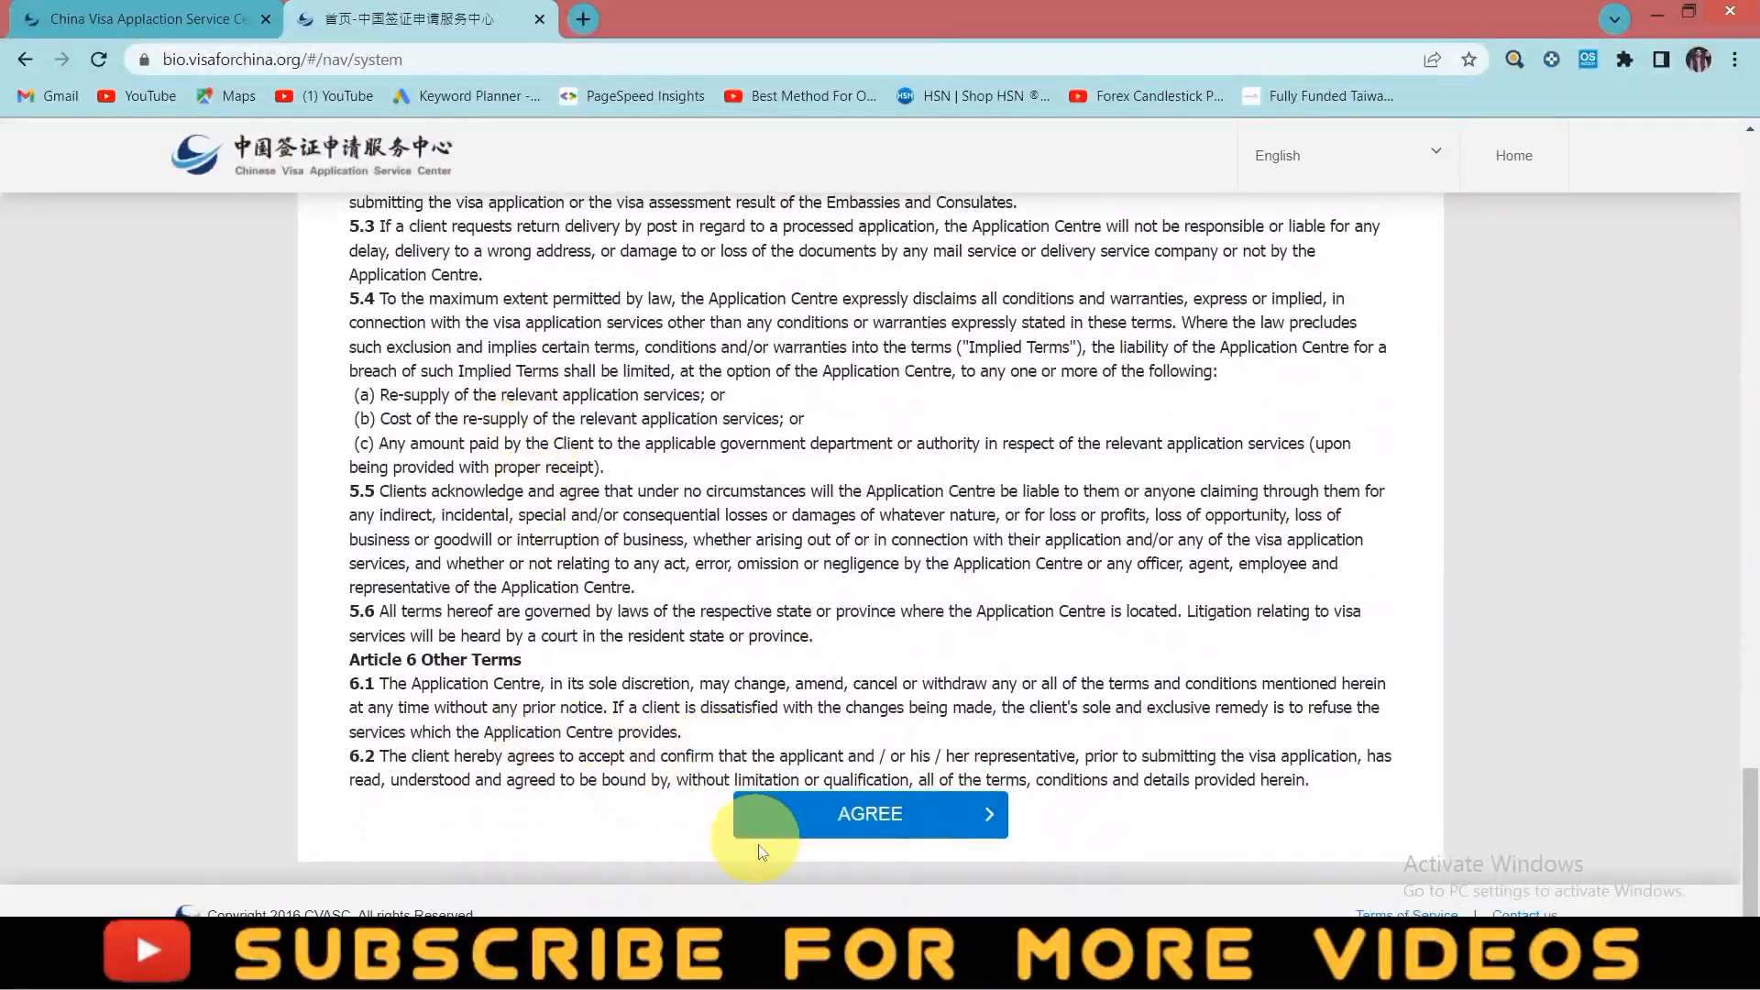
pyautogui.click(741, 812)
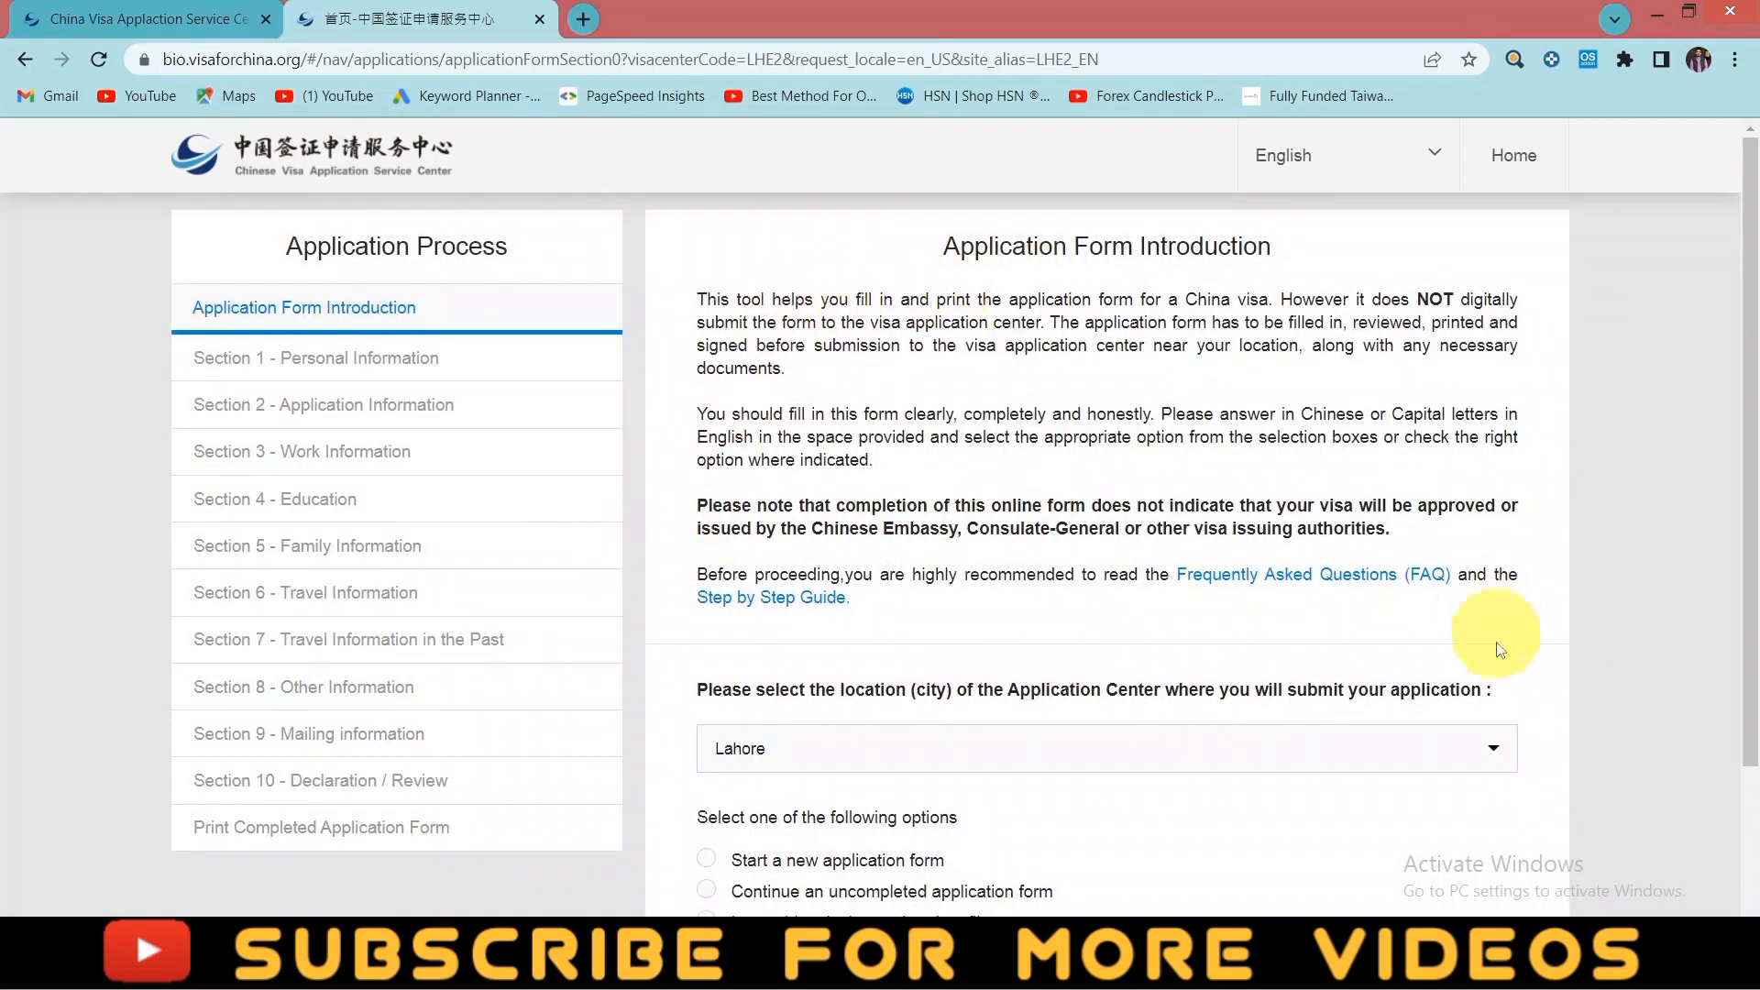
pyautogui.click(1493, 747)
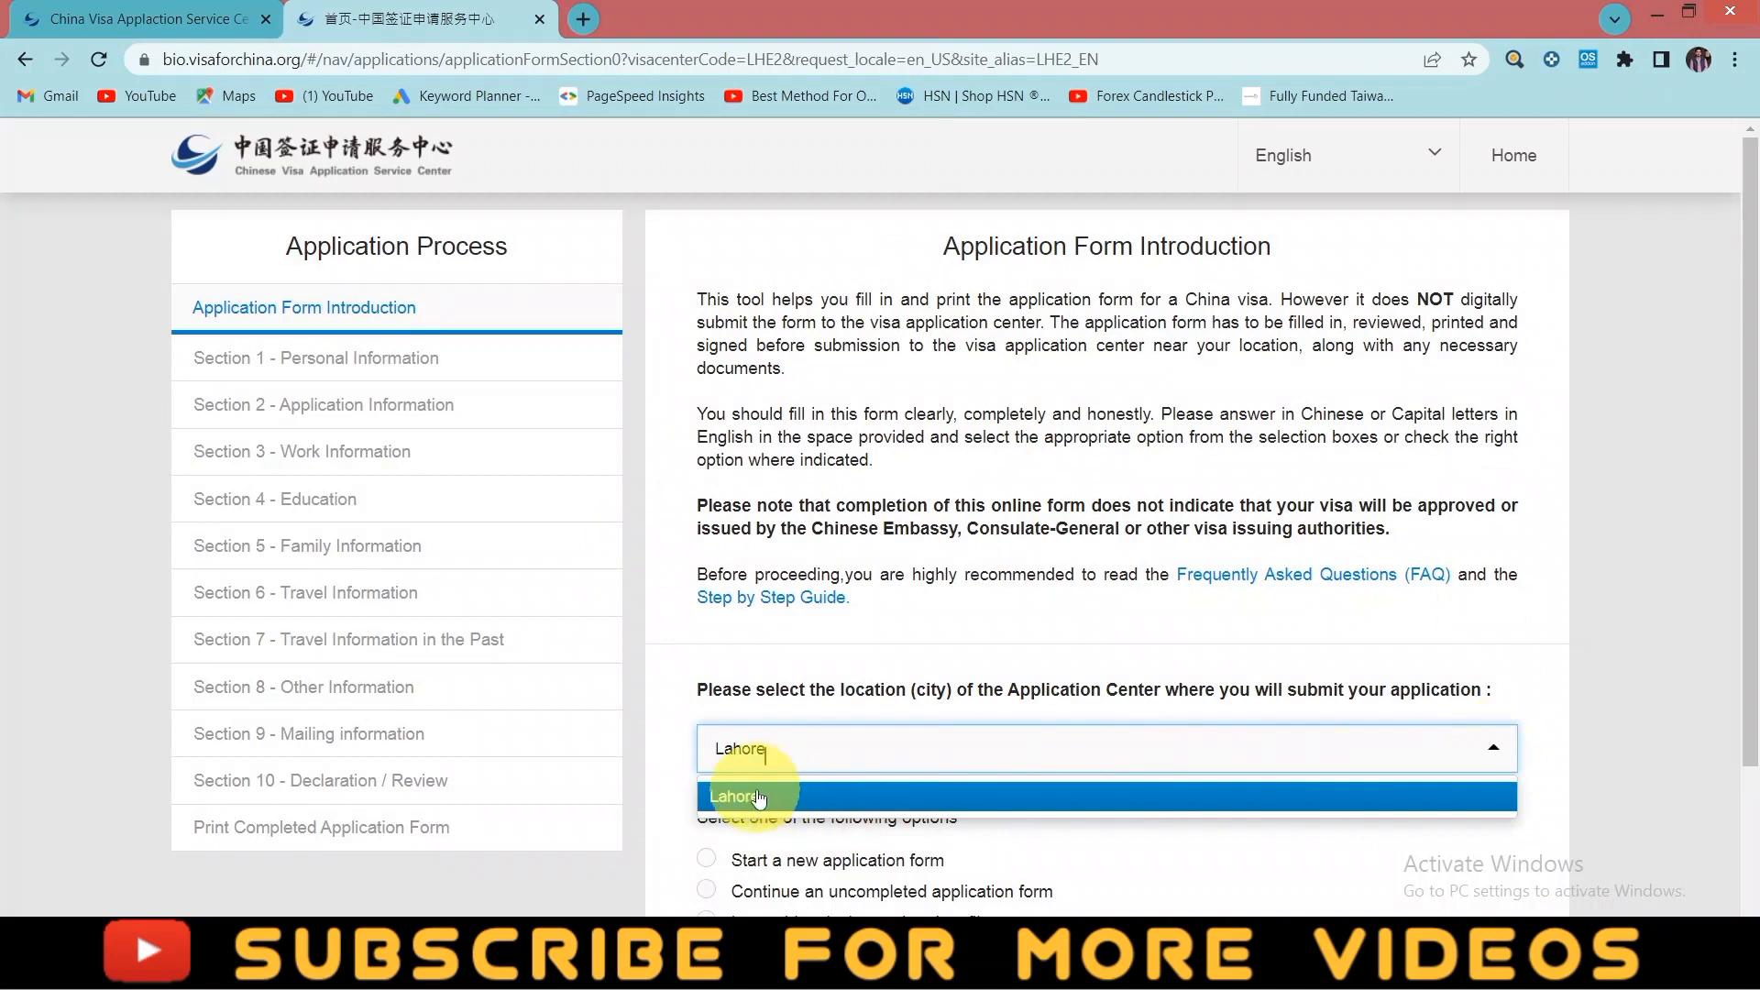
pyautogui.click(1020, 632)
pyautogui.click(217, 18)
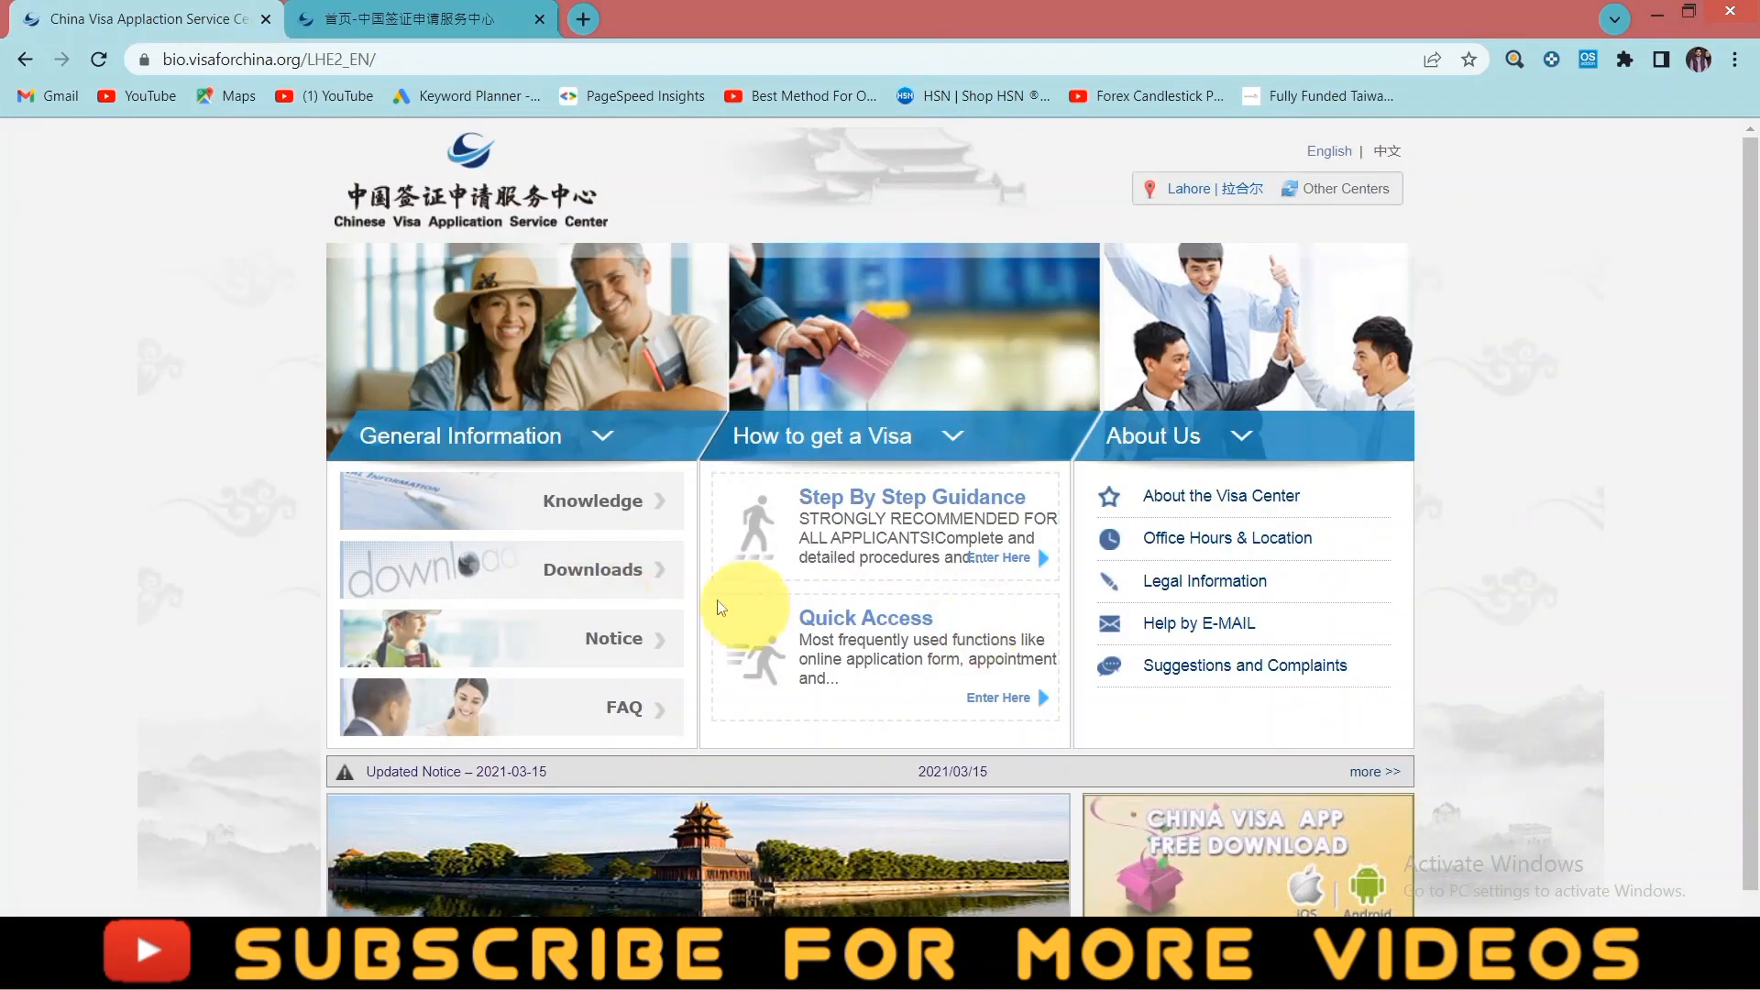
pyautogui.click(25, 59)
pyautogui.moveTo(862, 678)
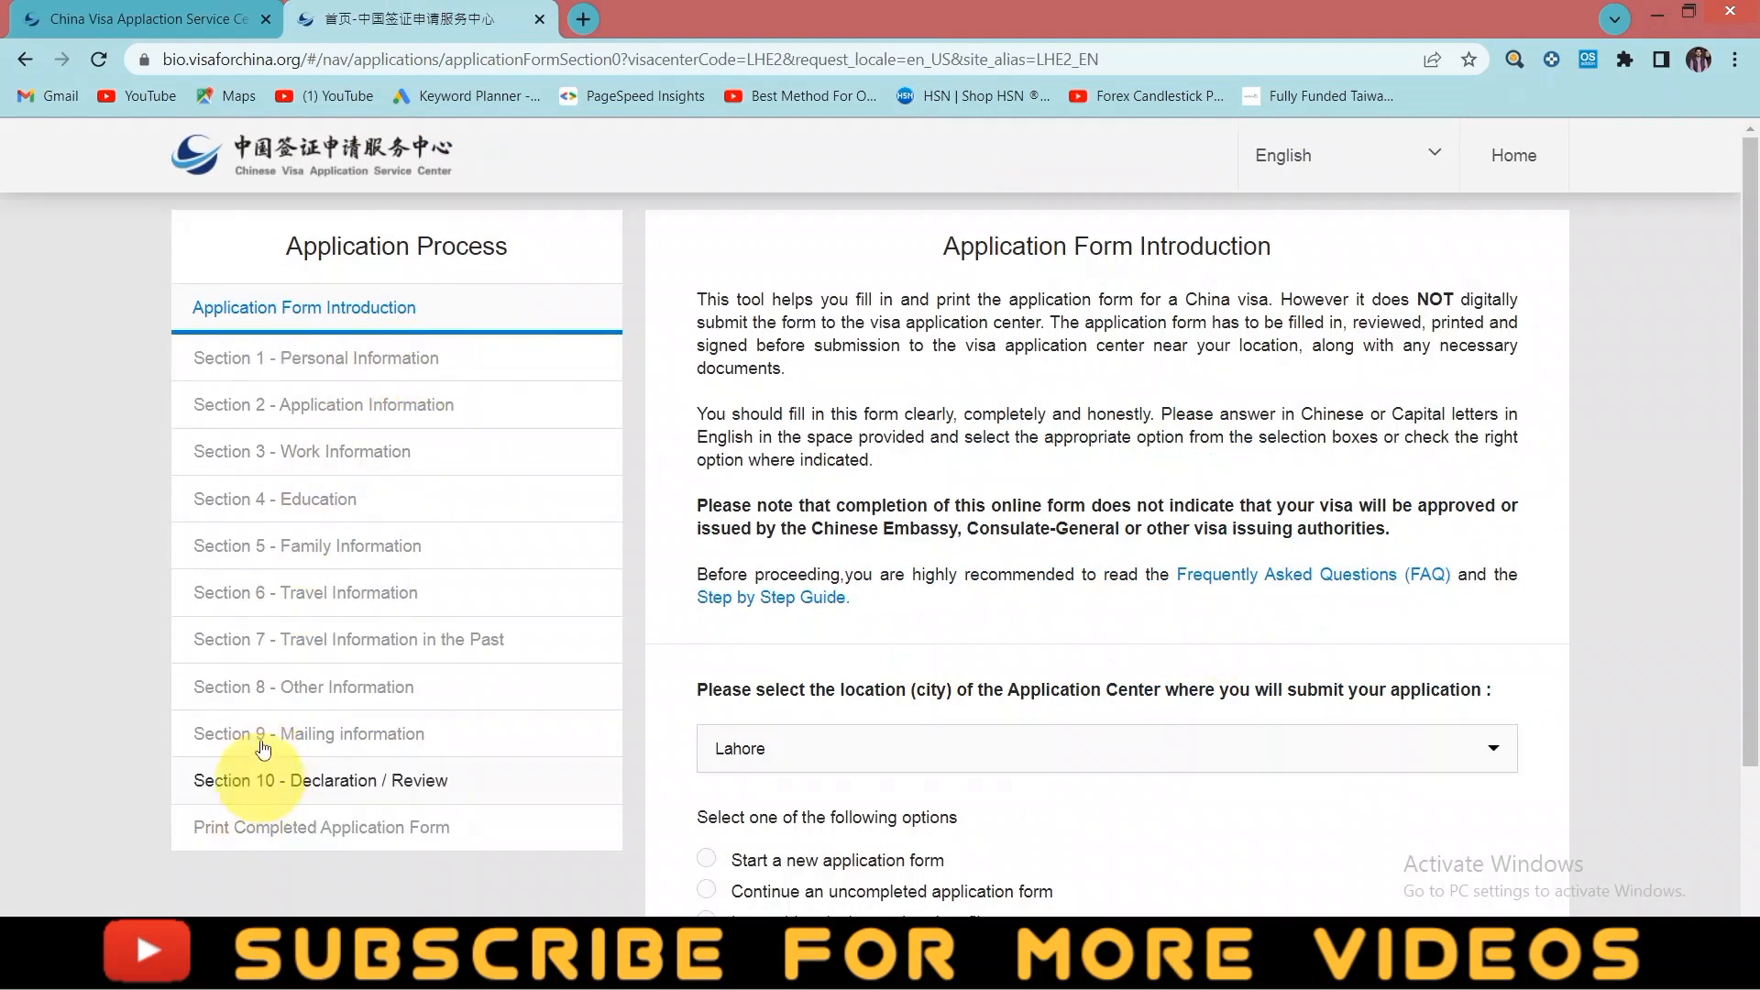
pyautogui.scroll(-3, 970, 734)
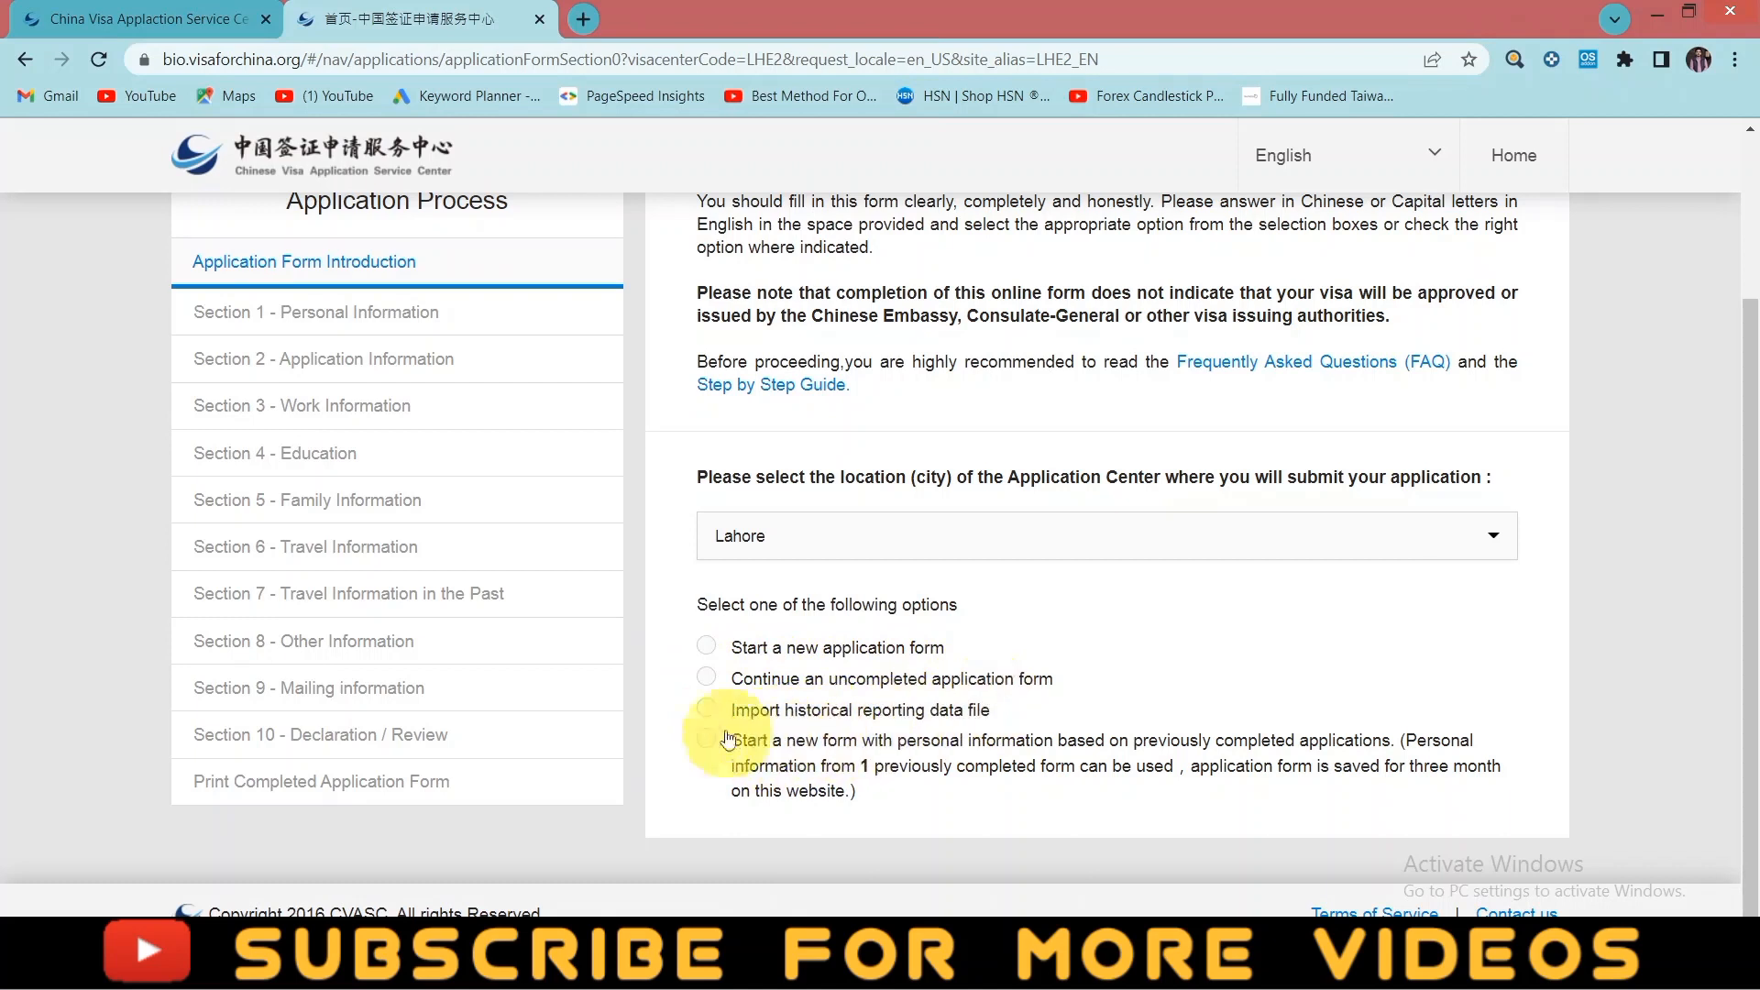
# - Choose 'Start a new application form' and begin it to reach Section 1
pyautogui.click(718, 650)
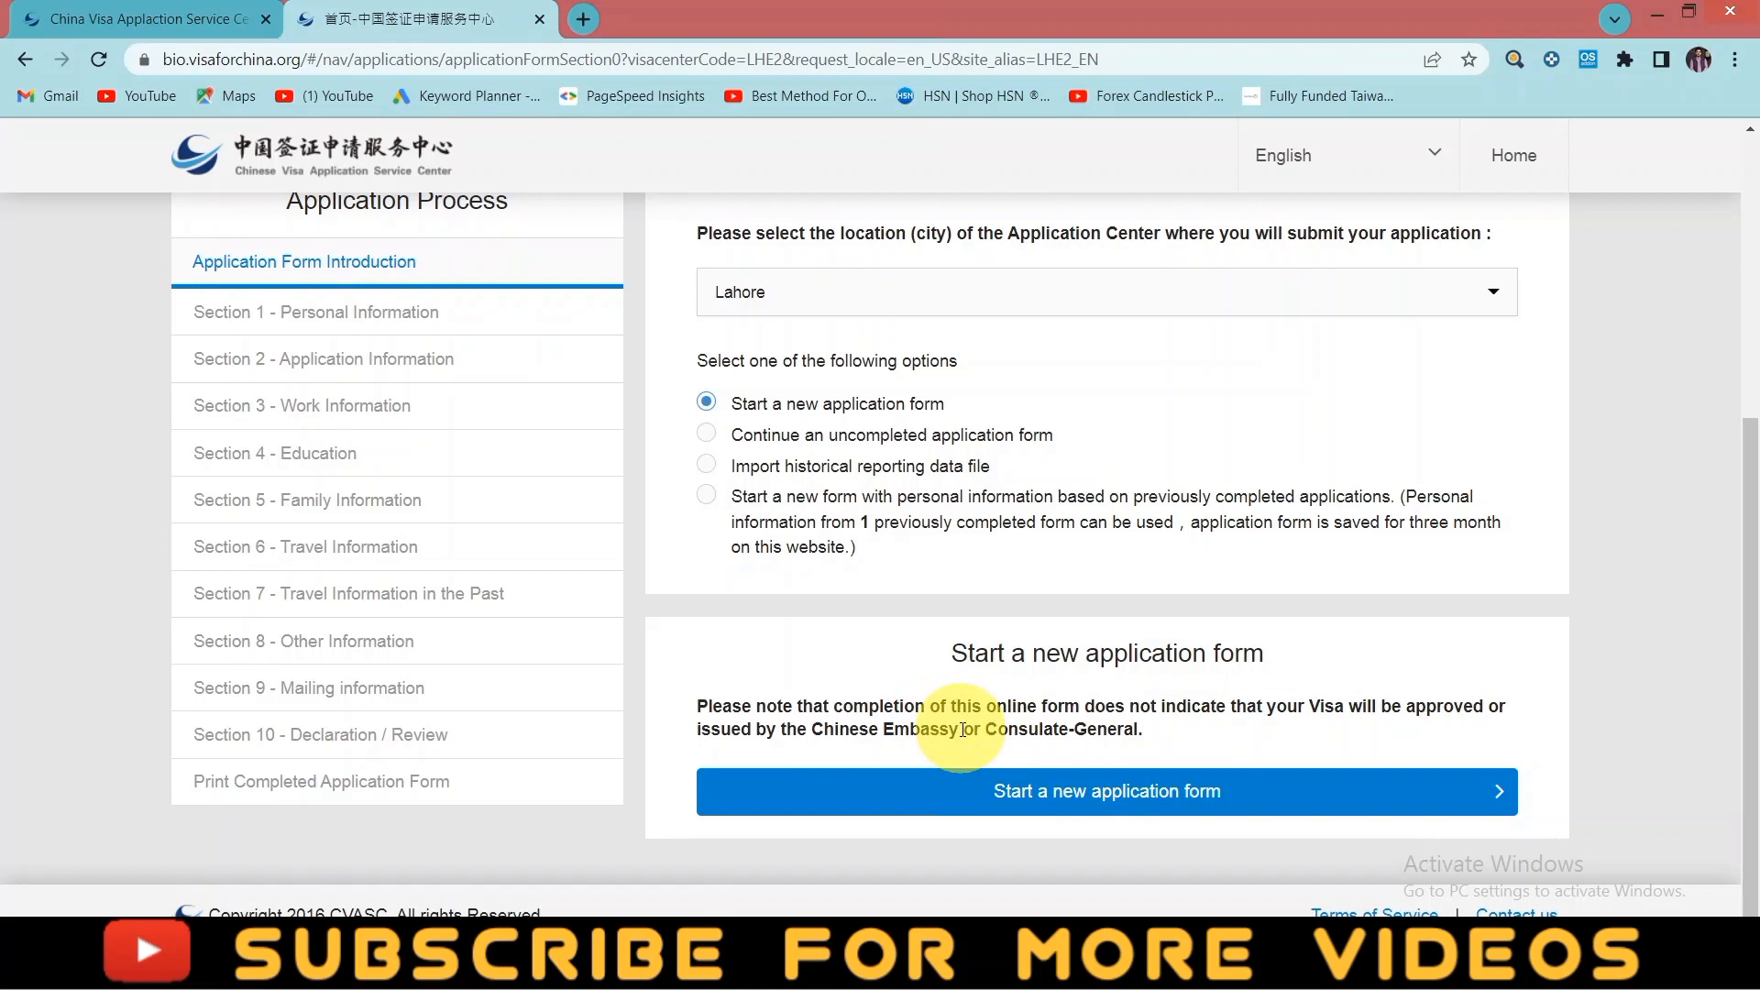
pyautogui.click(1089, 796)
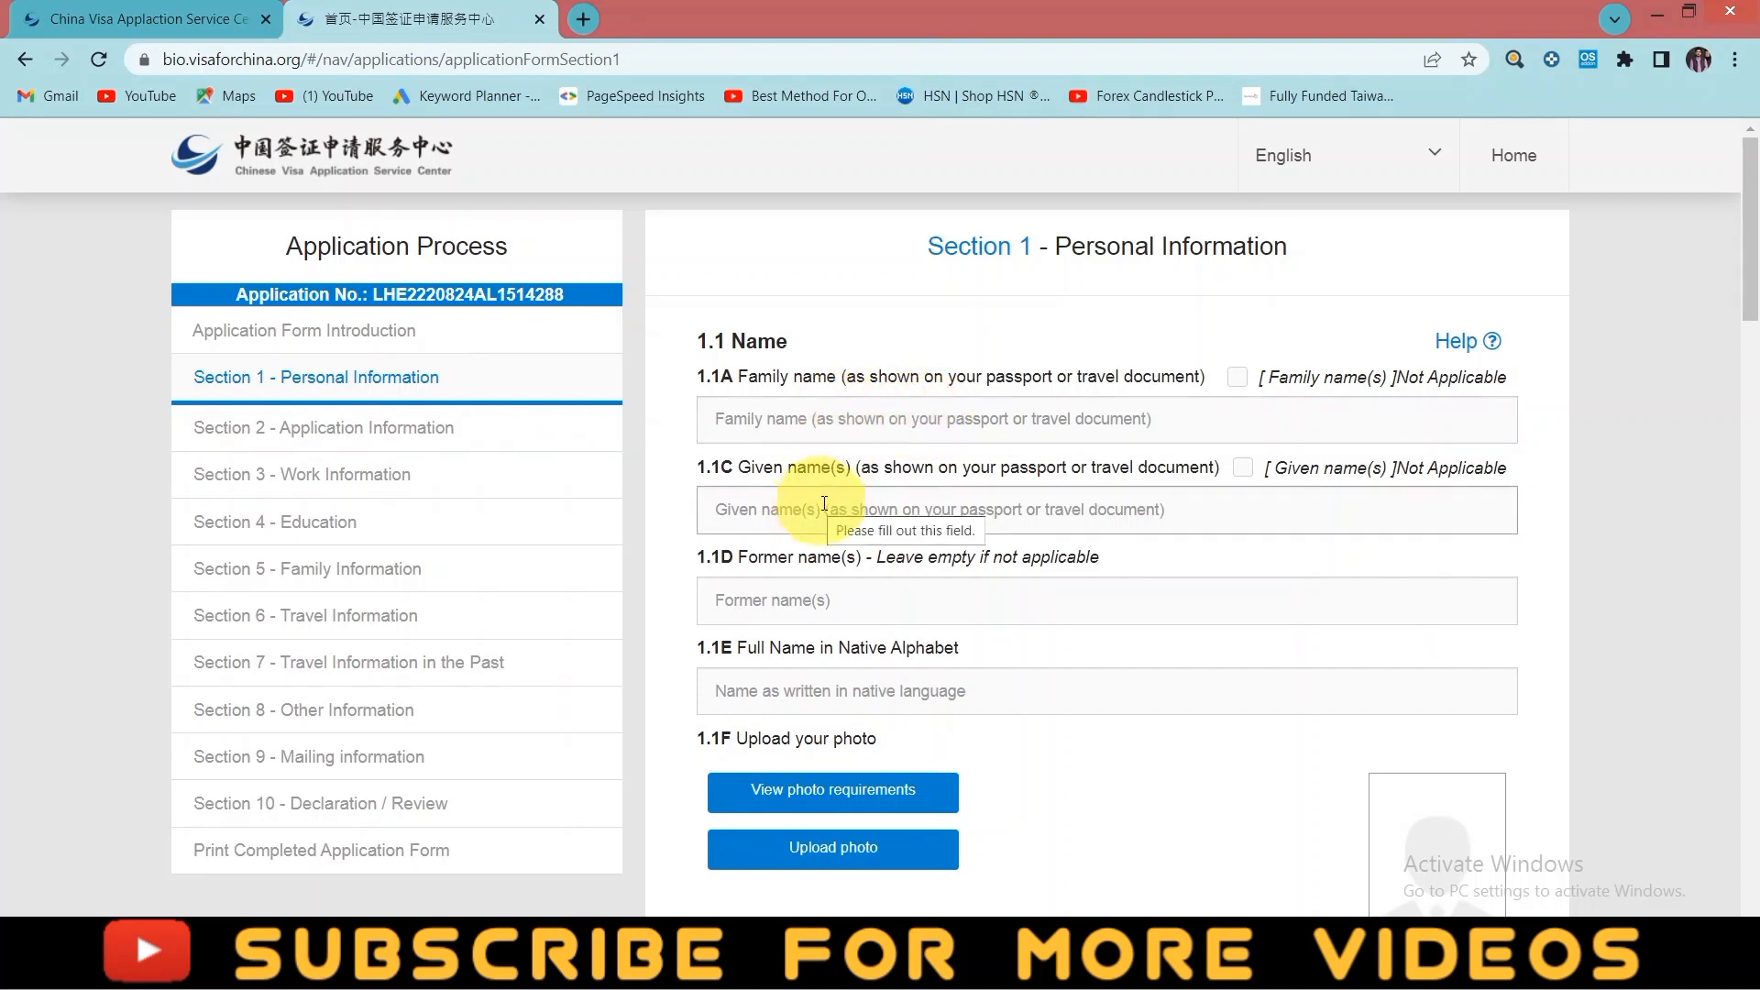
# - Enter the applicant's family name, leaving the not-applicable box unchecked
pyautogui.click(869, 422)
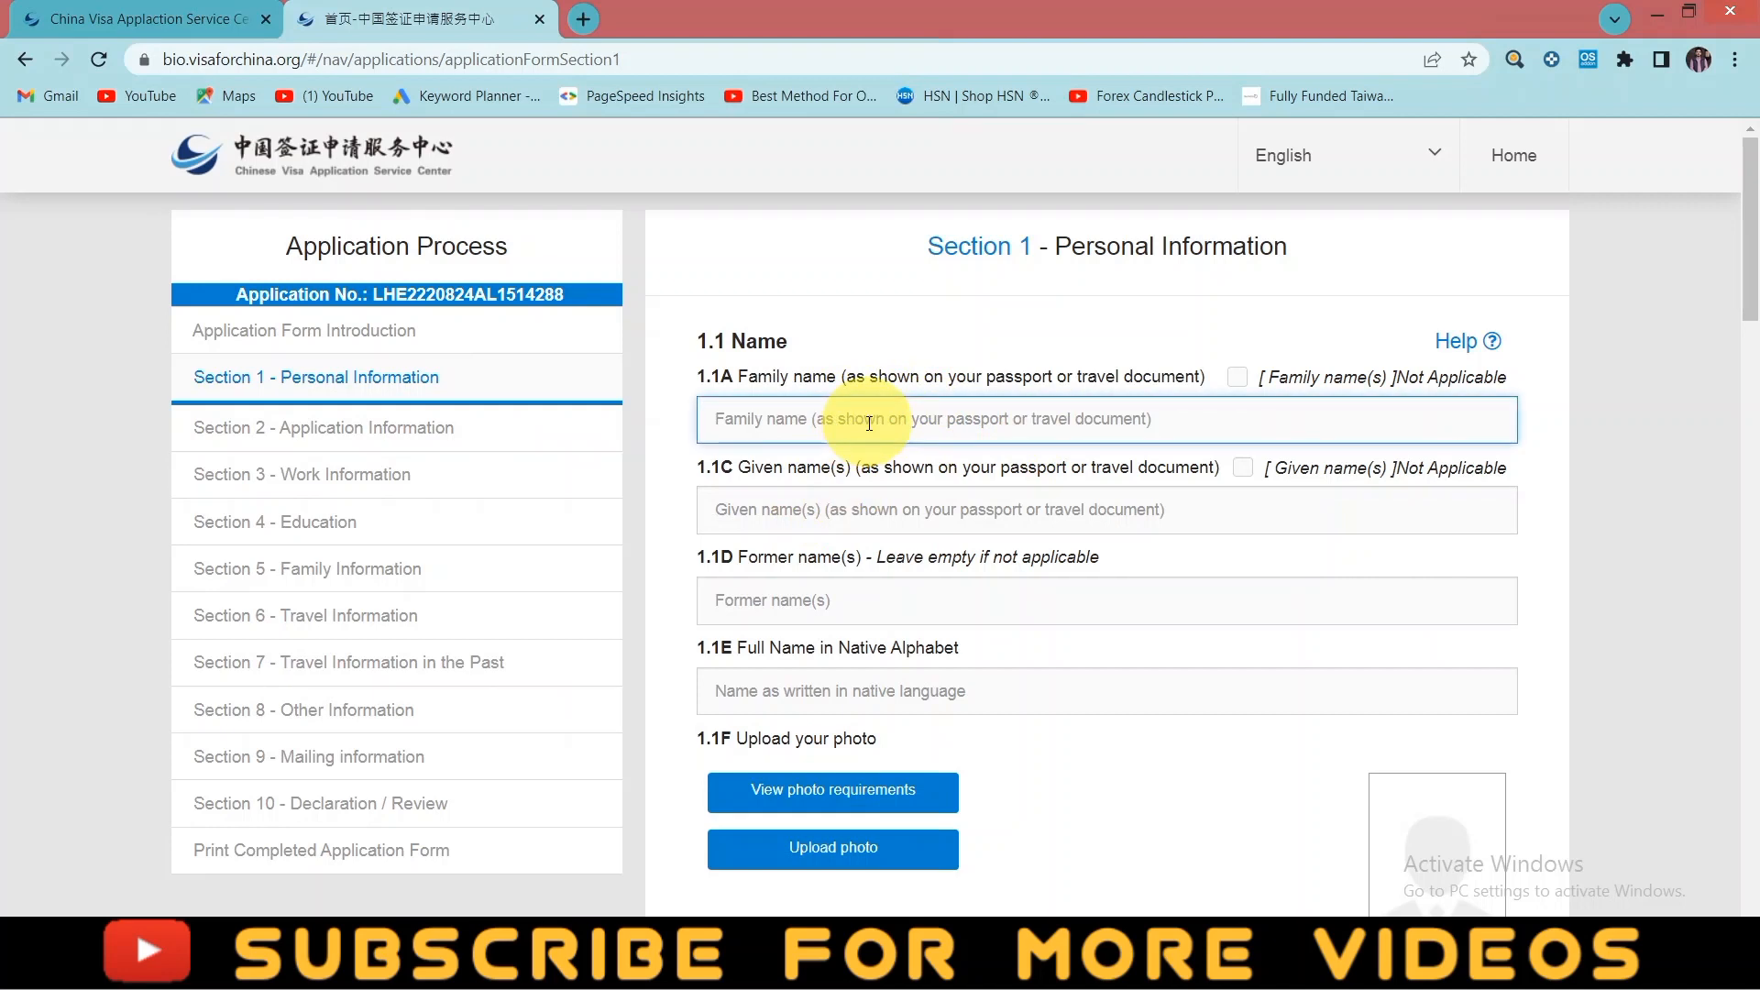
pyautogui.click(1239, 380)
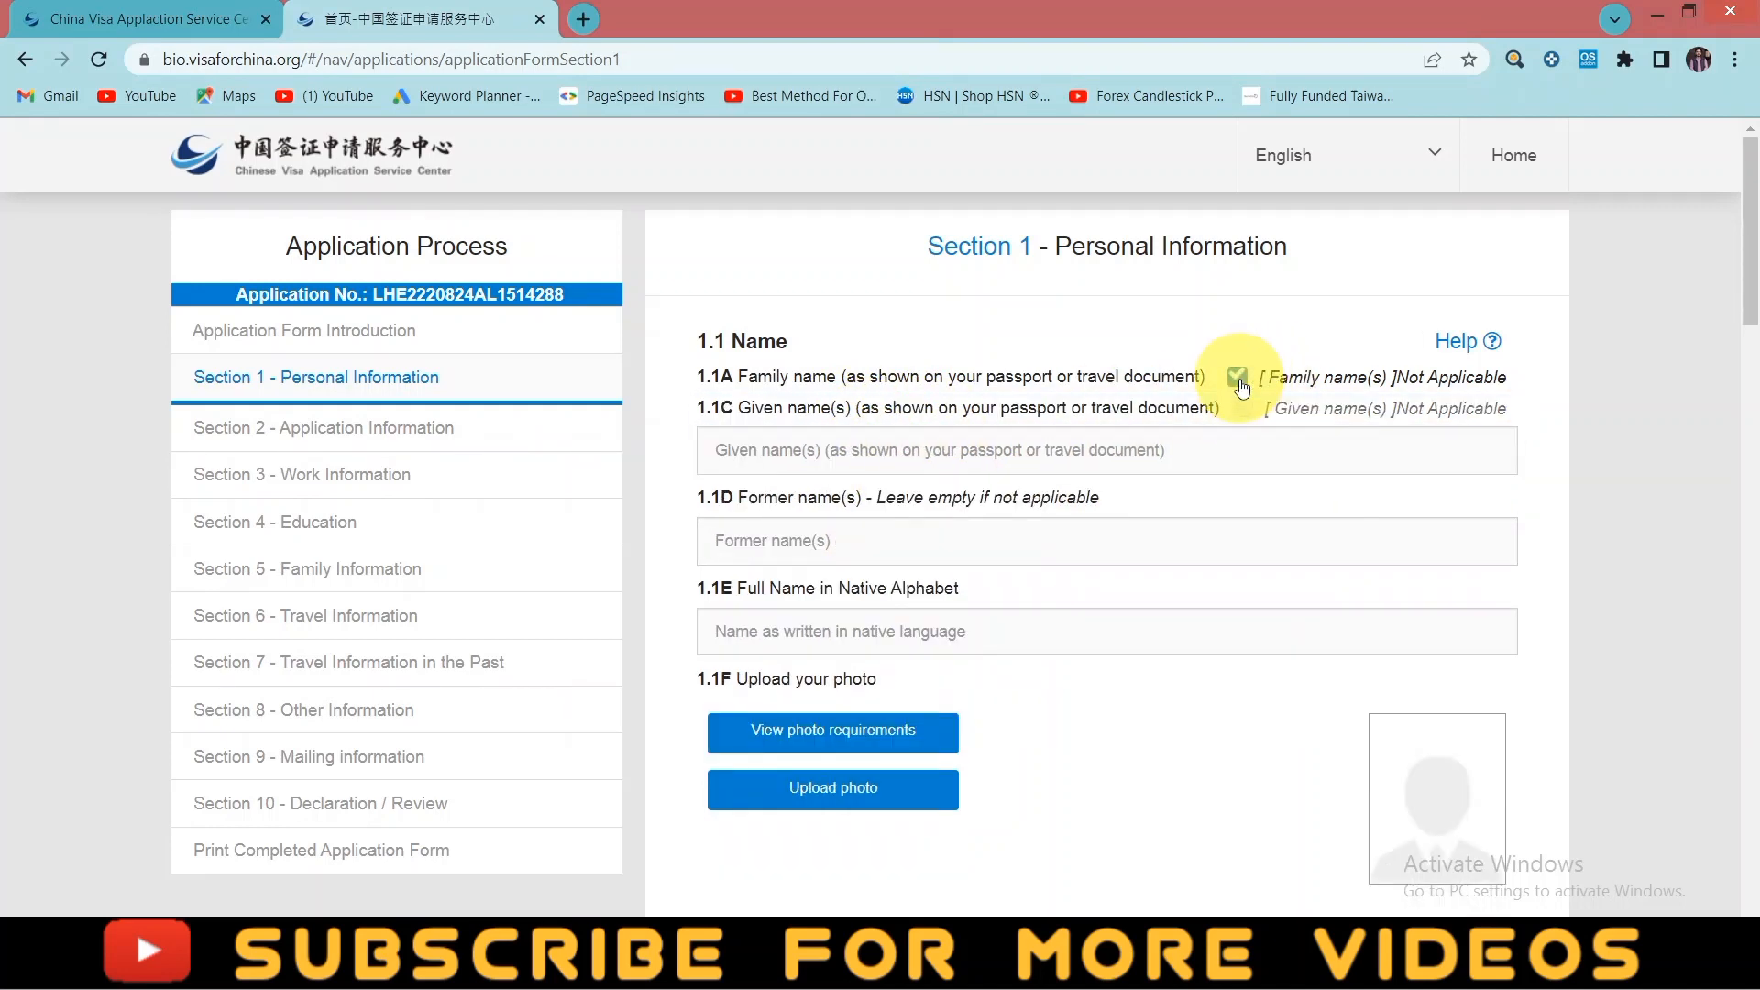
pyautogui.click(1239, 380)
pyautogui.click(902, 421)
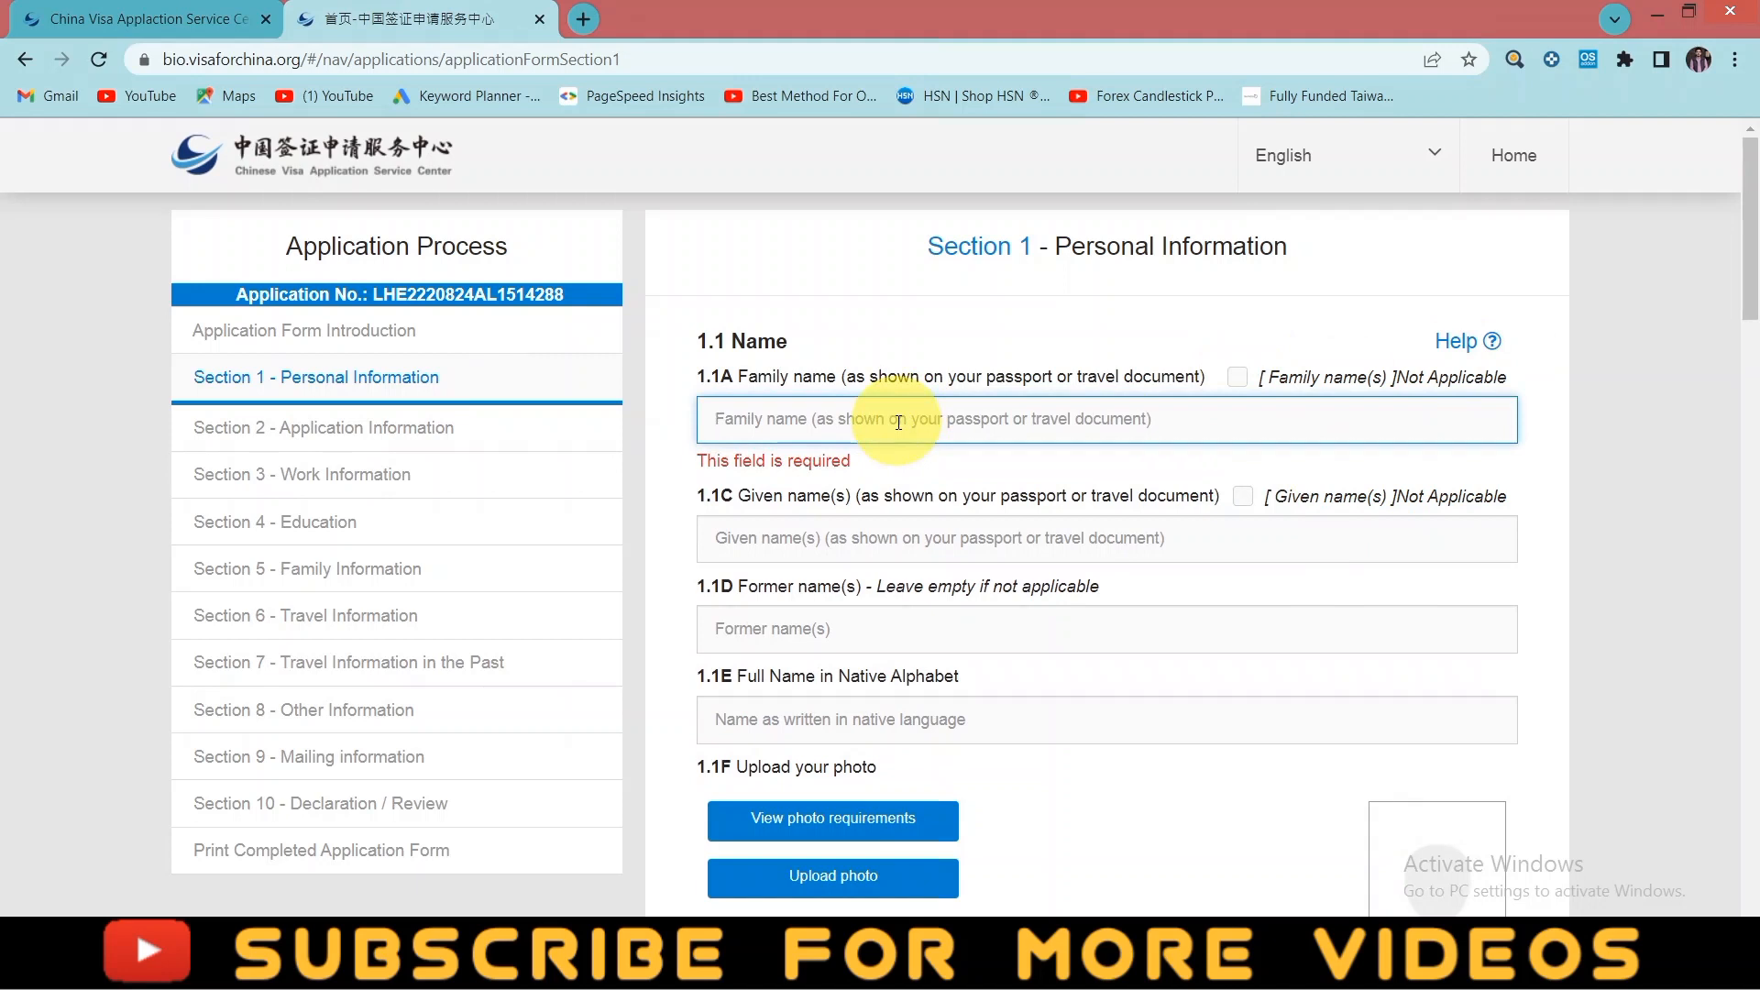
pyautogui.click(889, 536)
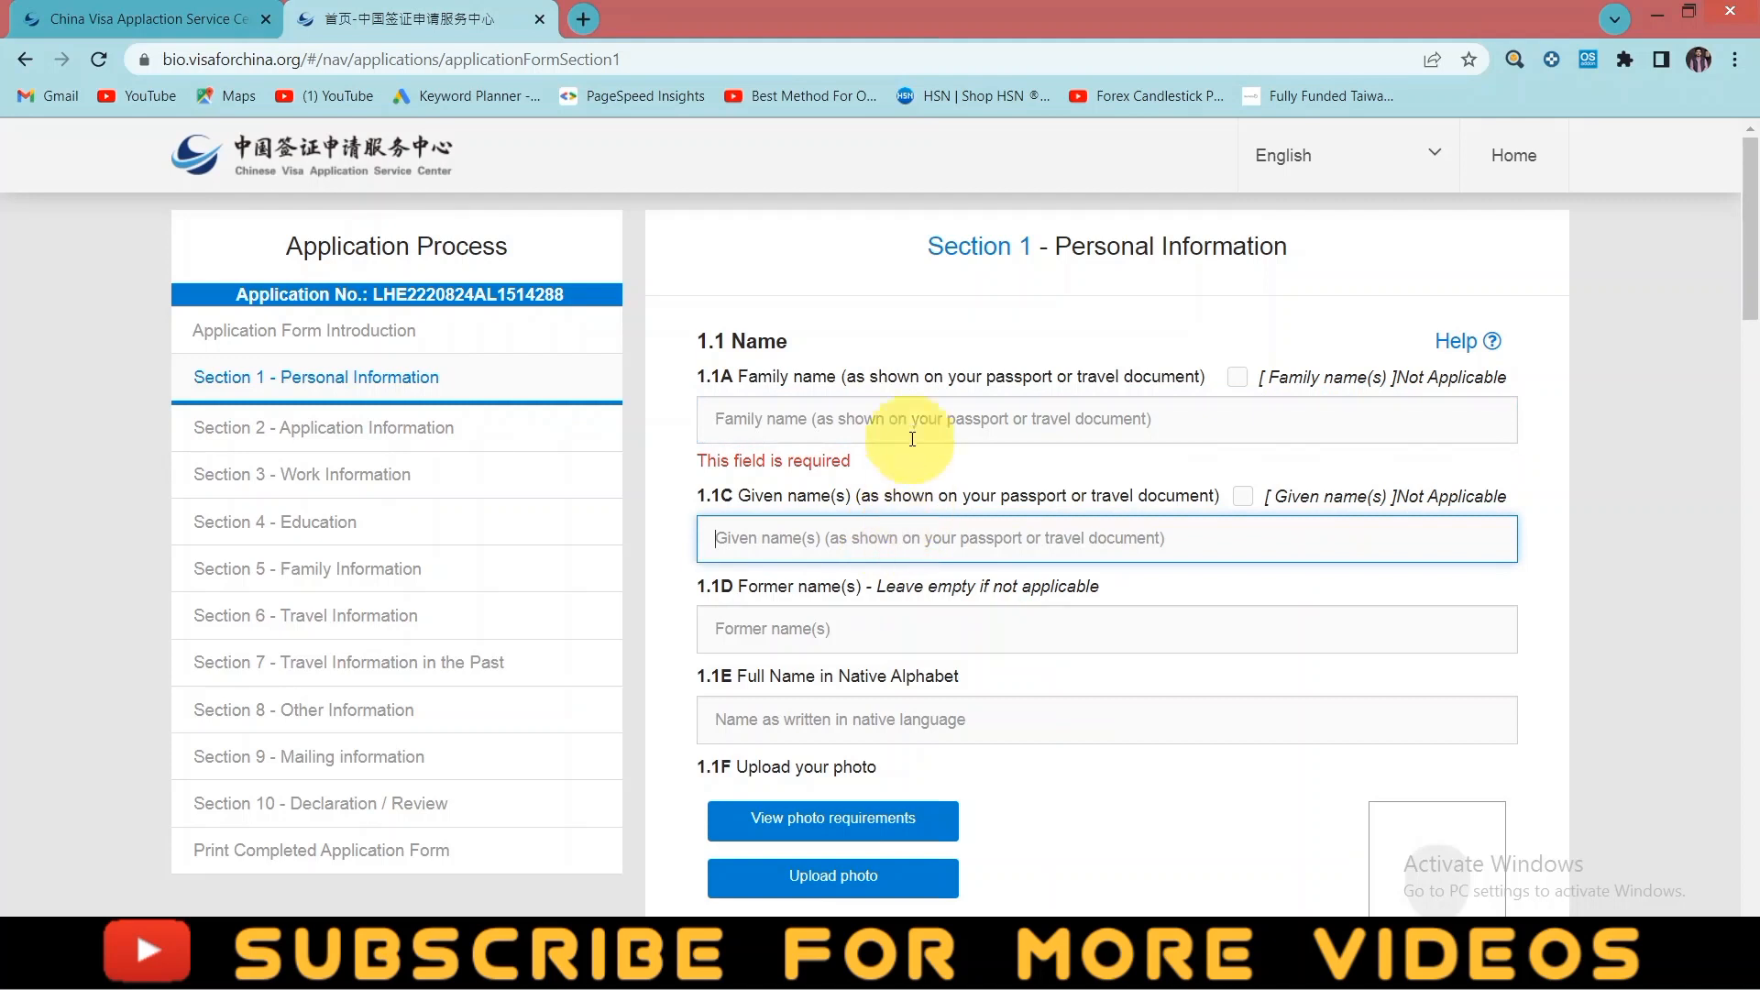
pyautogui.click(912, 429)
pyautogui.write('AFZAL')
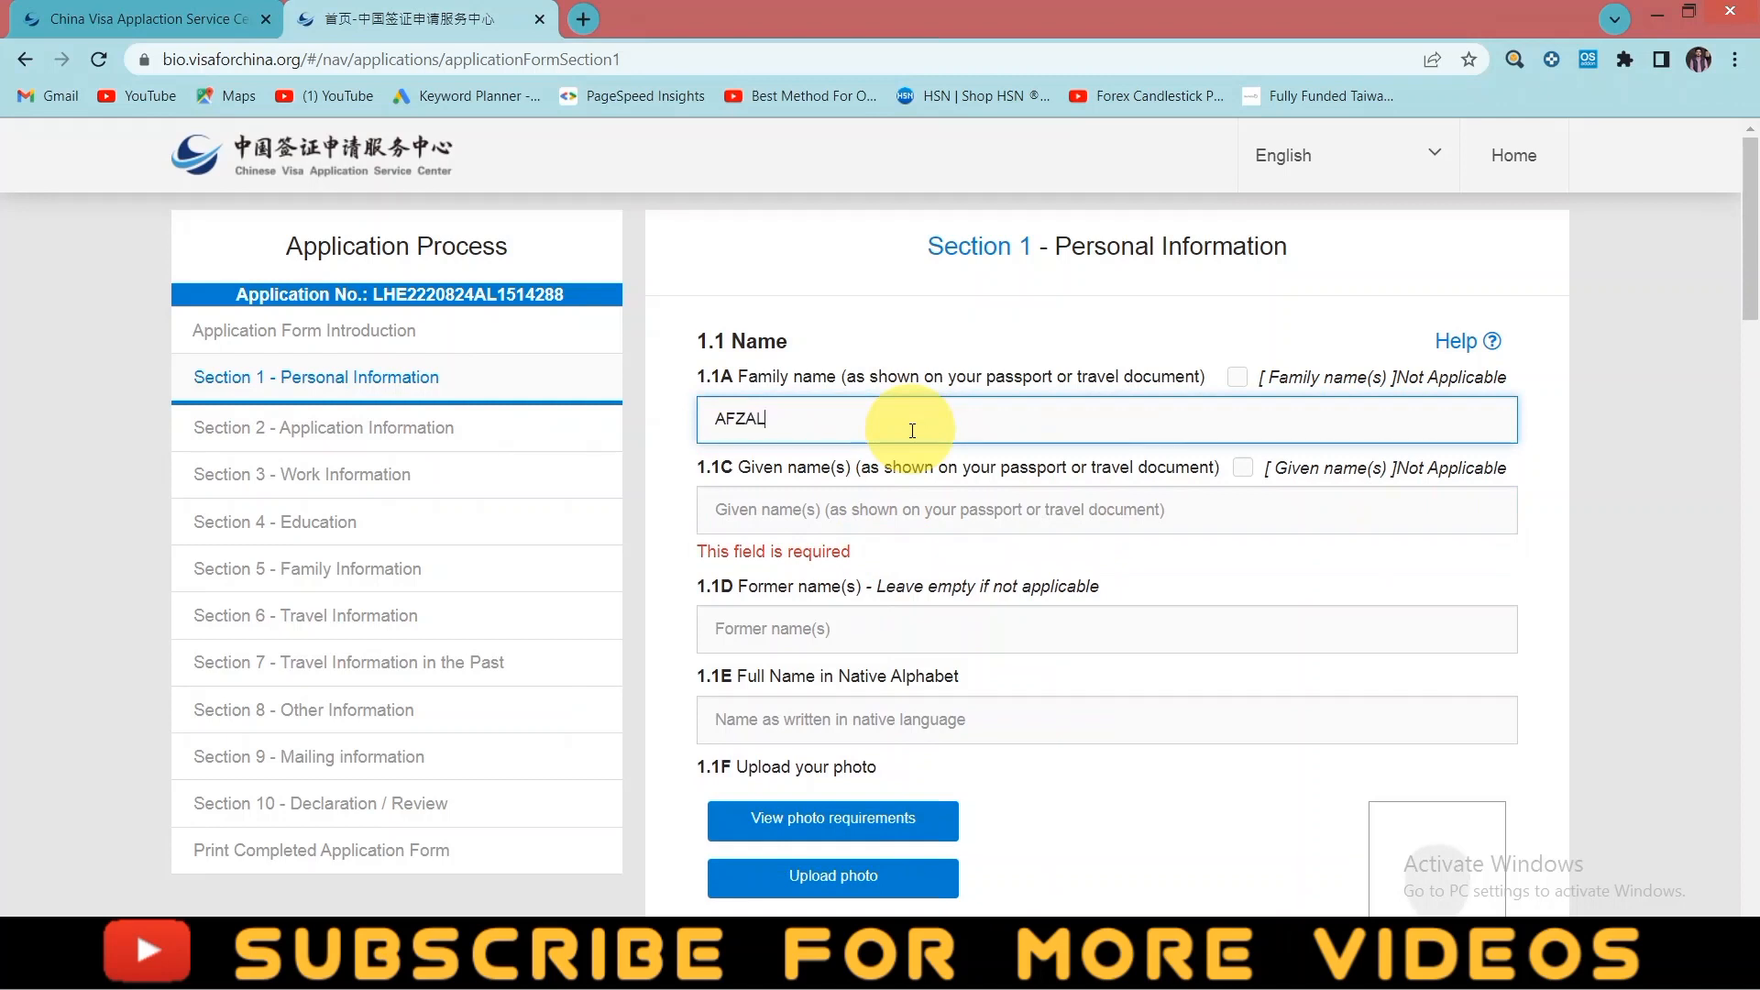
# - Enter the applicant's given names in capitals
pyautogui.click(908, 520)
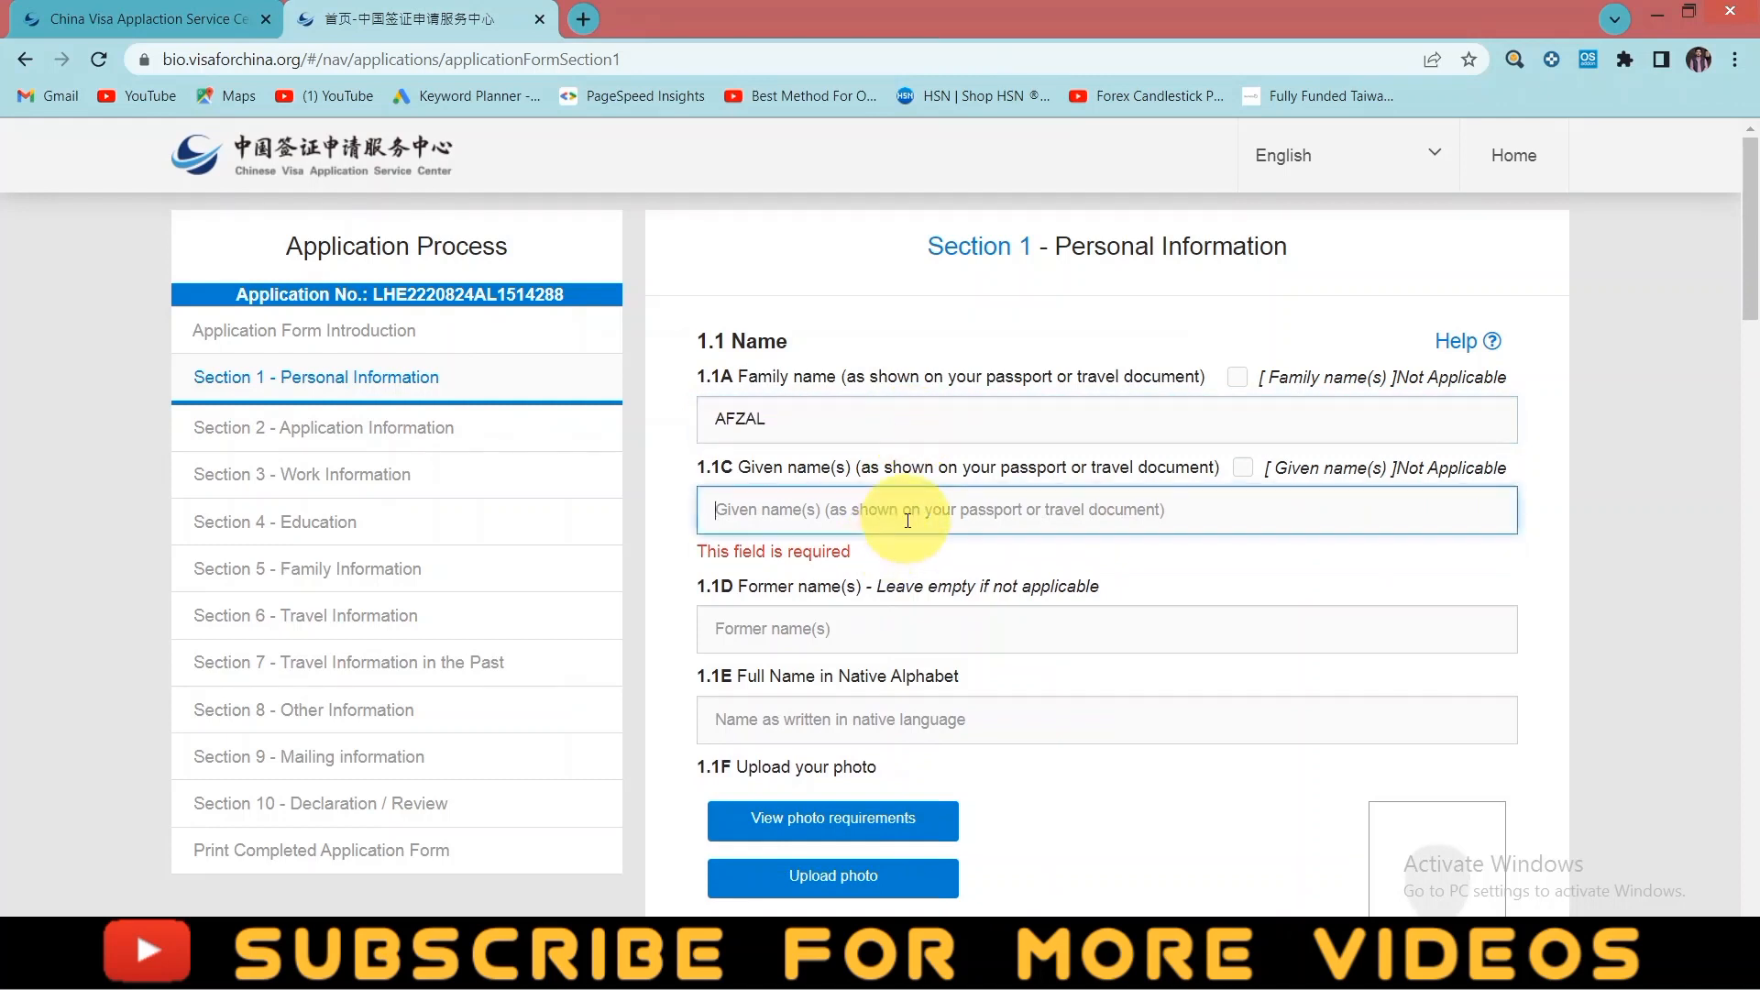
pyautogui.write('Mu')
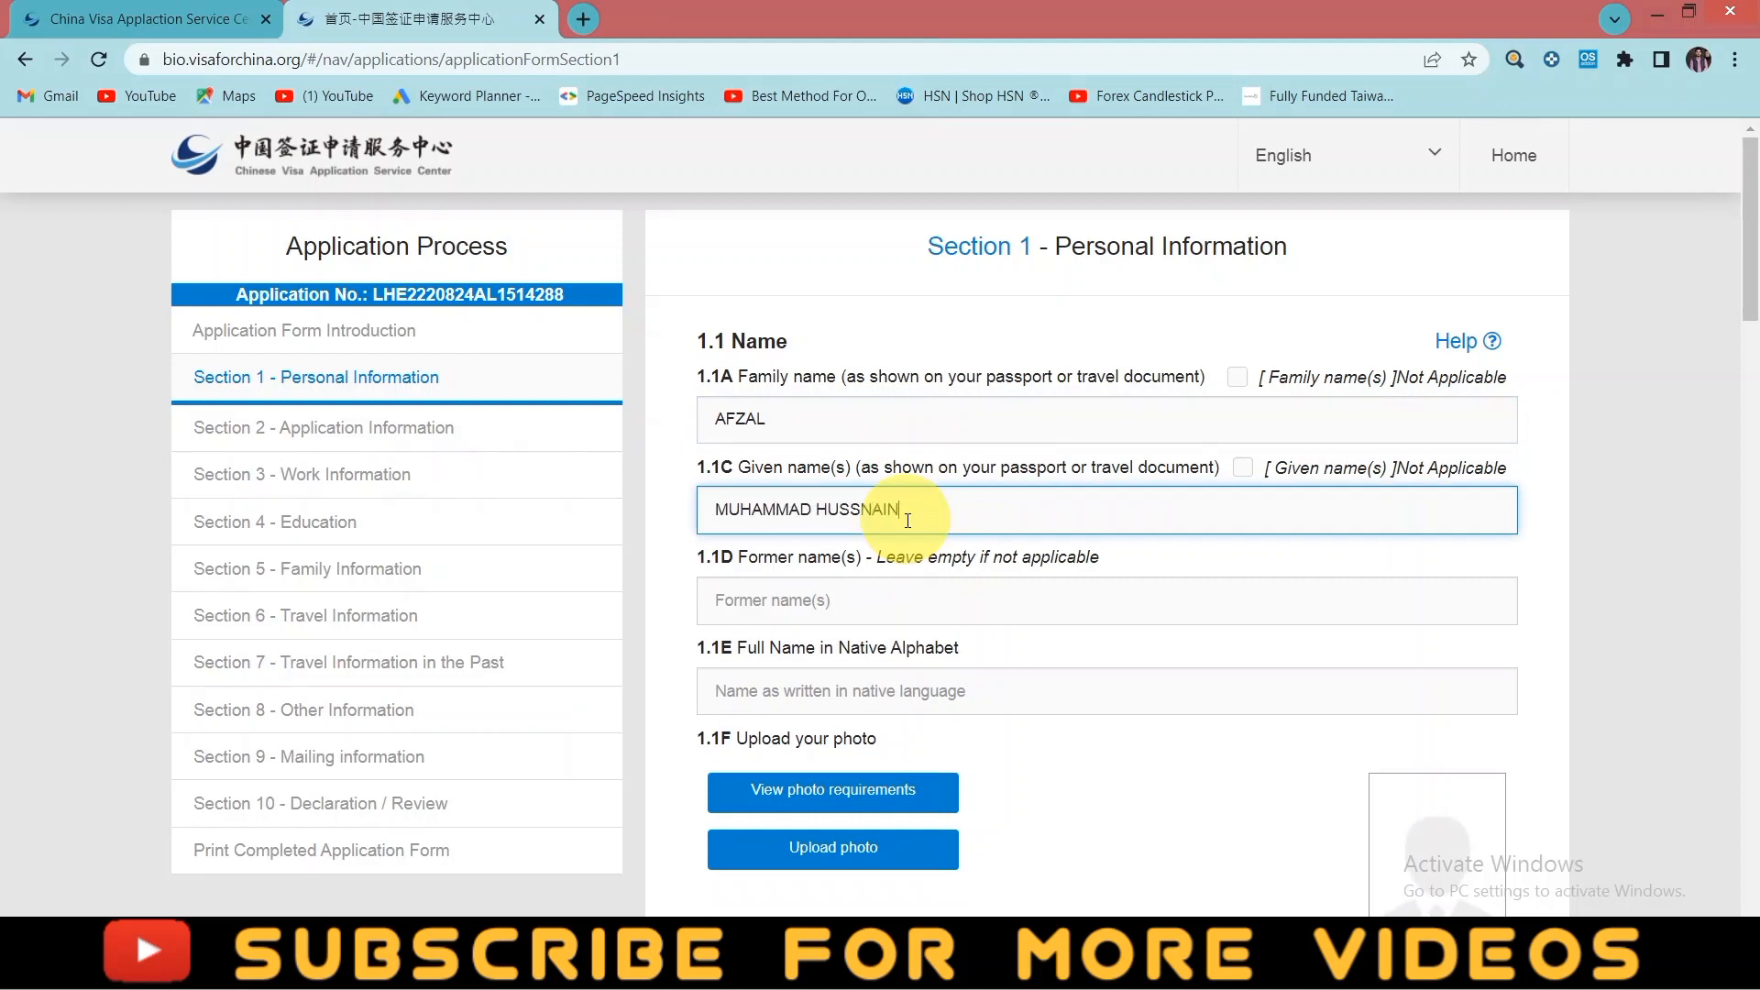
pyautogui.scroll(-1, 899, 520)
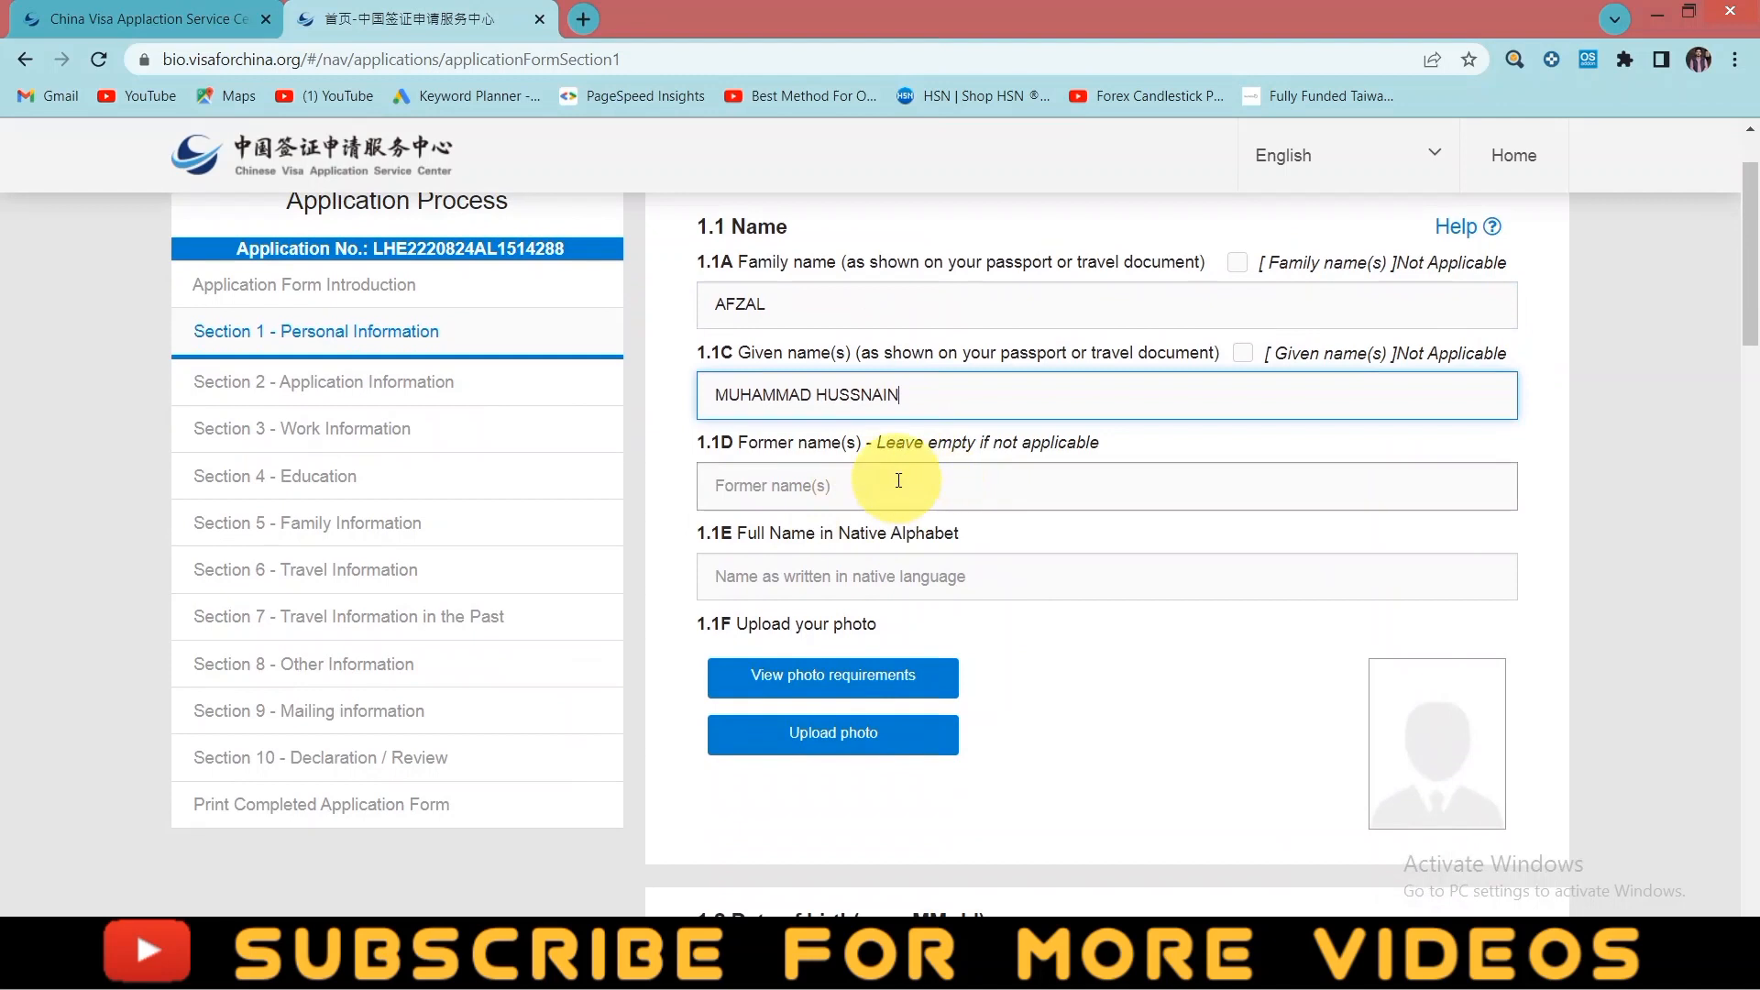
pyautogui.click(849, 486)
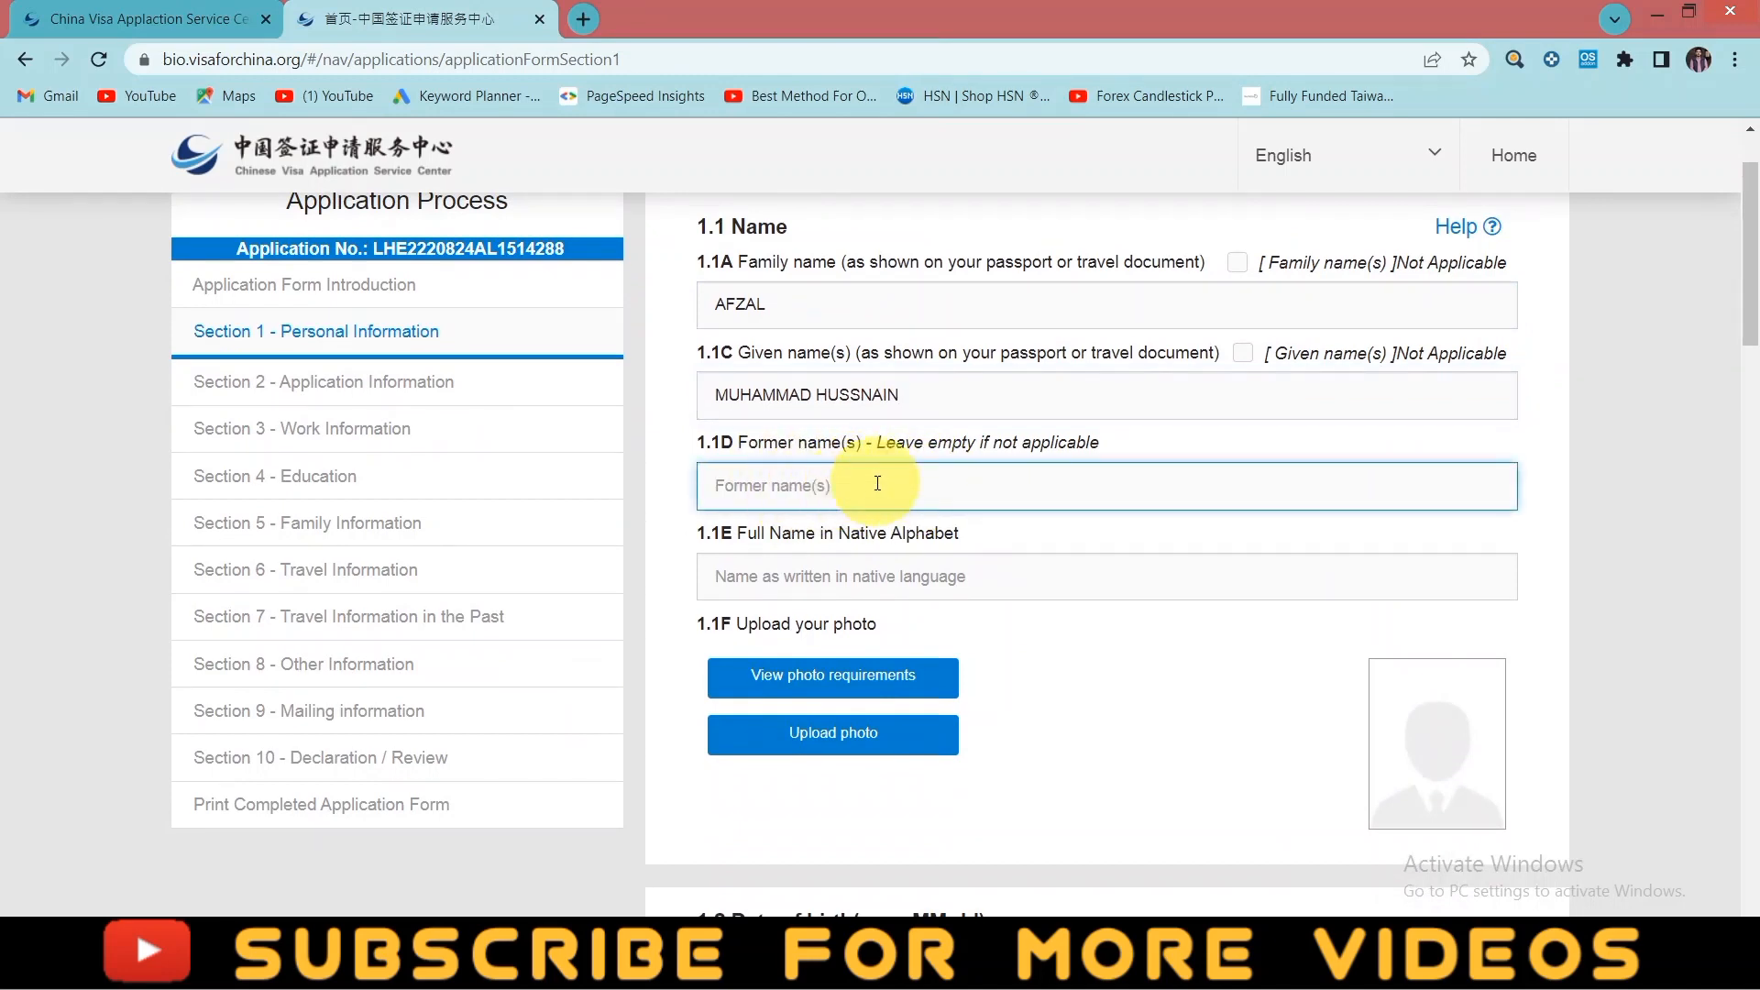
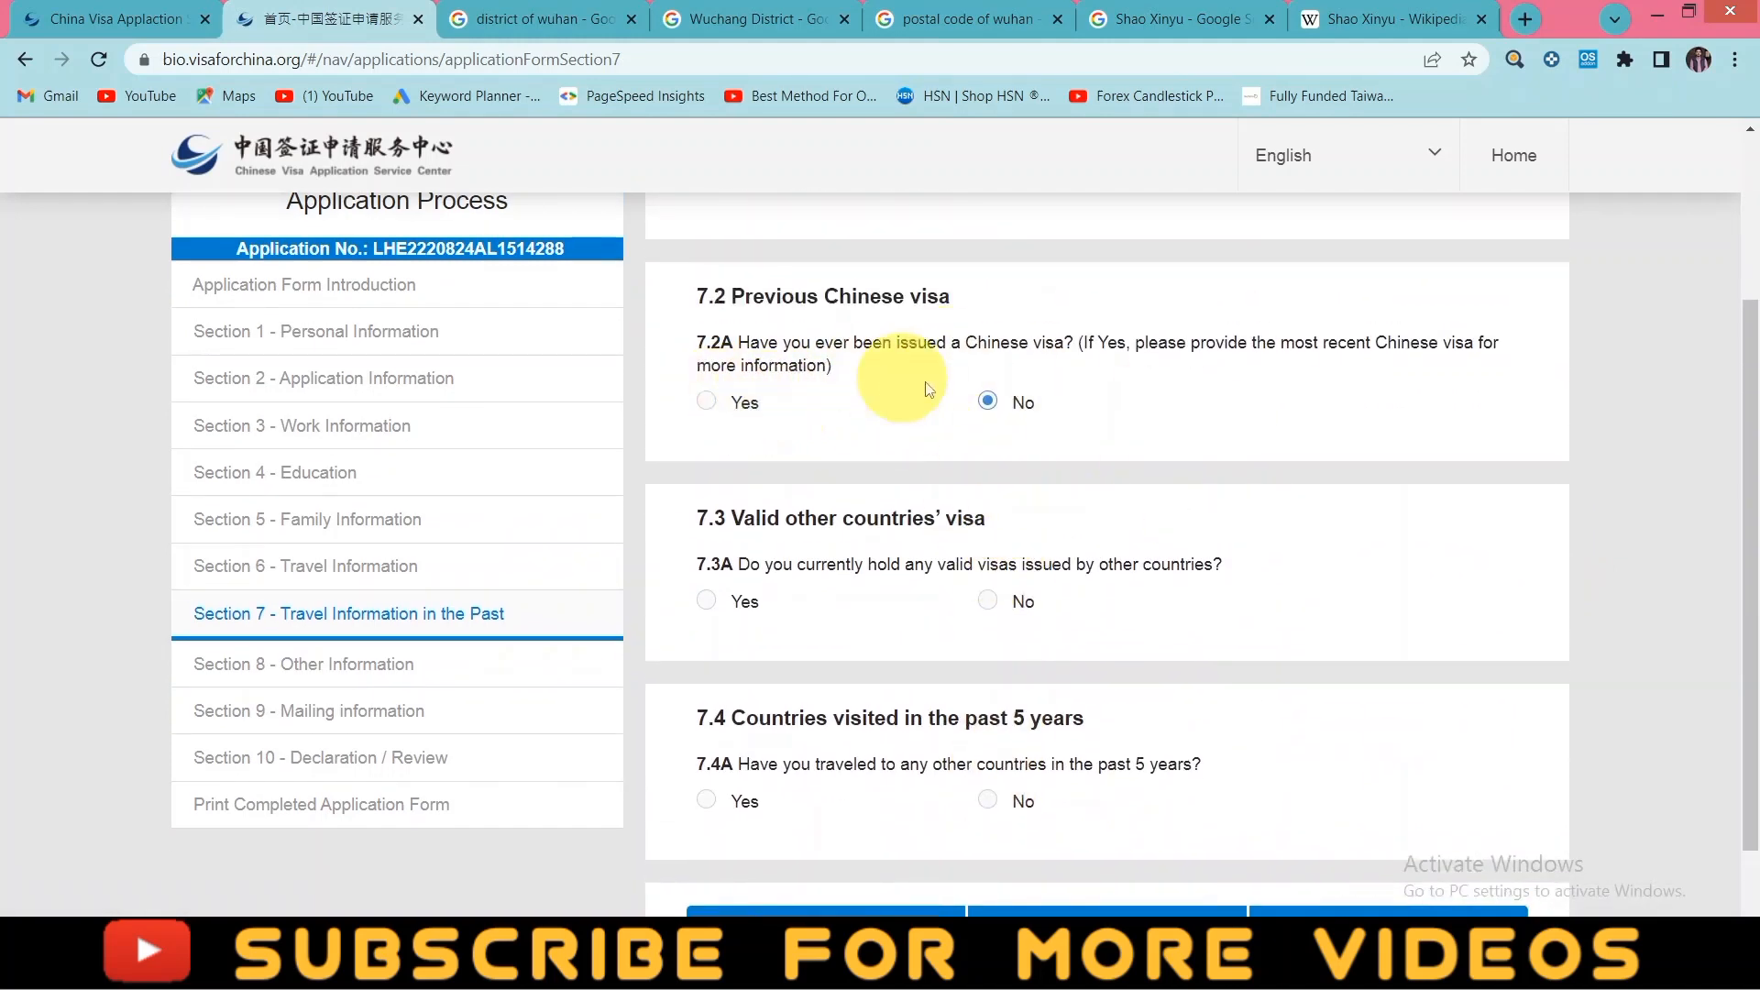
# - Answer No to 7.3A about holding valid visas for other countries
pyautogui.click(987, 607)
# - Answer No to 7.4A on countries visited in the past 5 years and proceed to Section 8
pyautogui.scroll(-1, 999, 715)
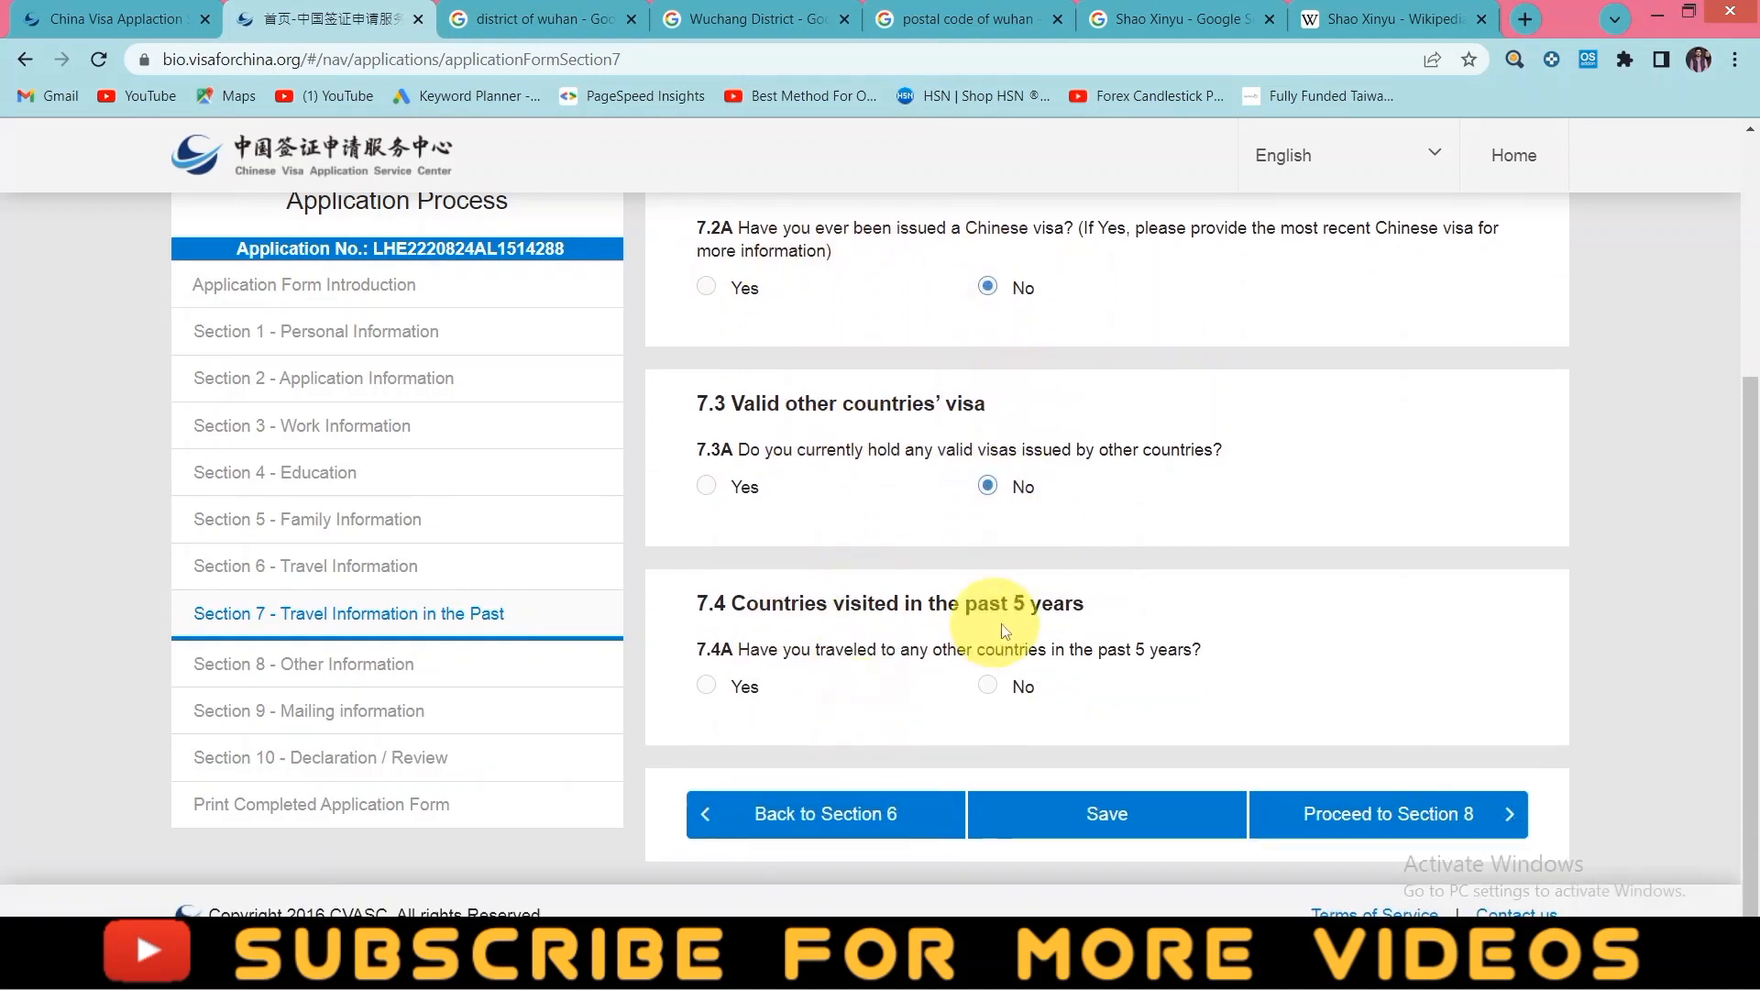
pyautogui.click(994, 693)
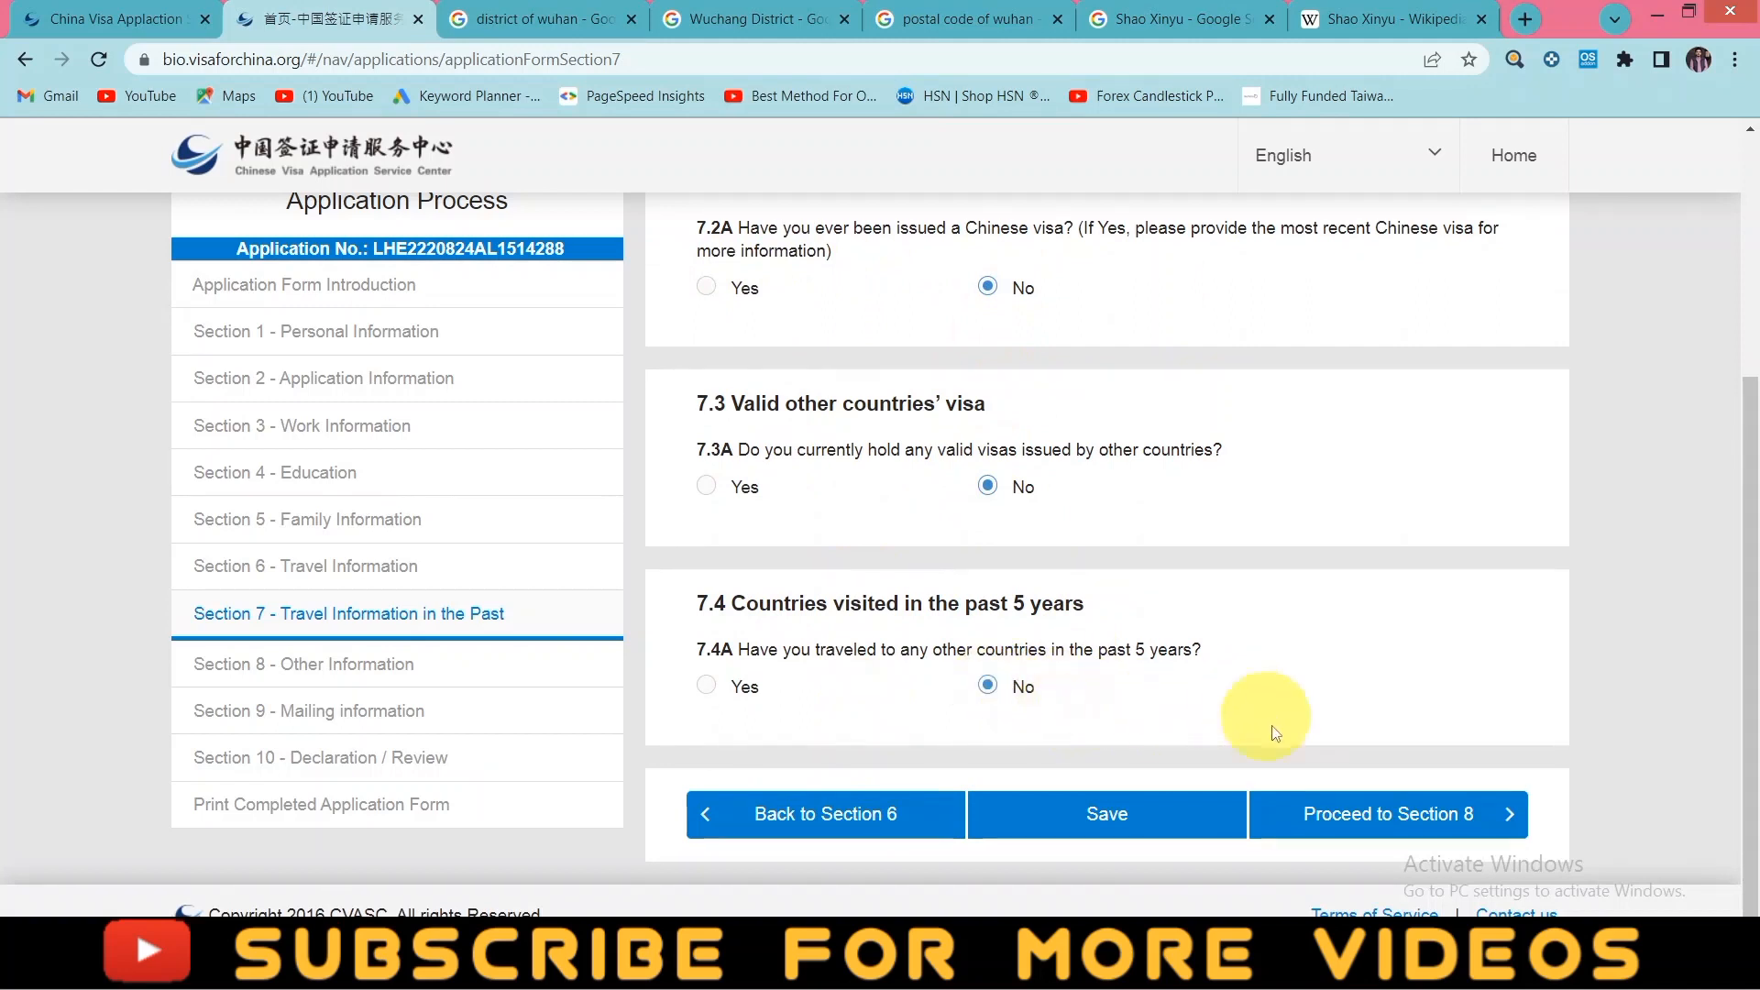
pyautogui.click(1391, 808)
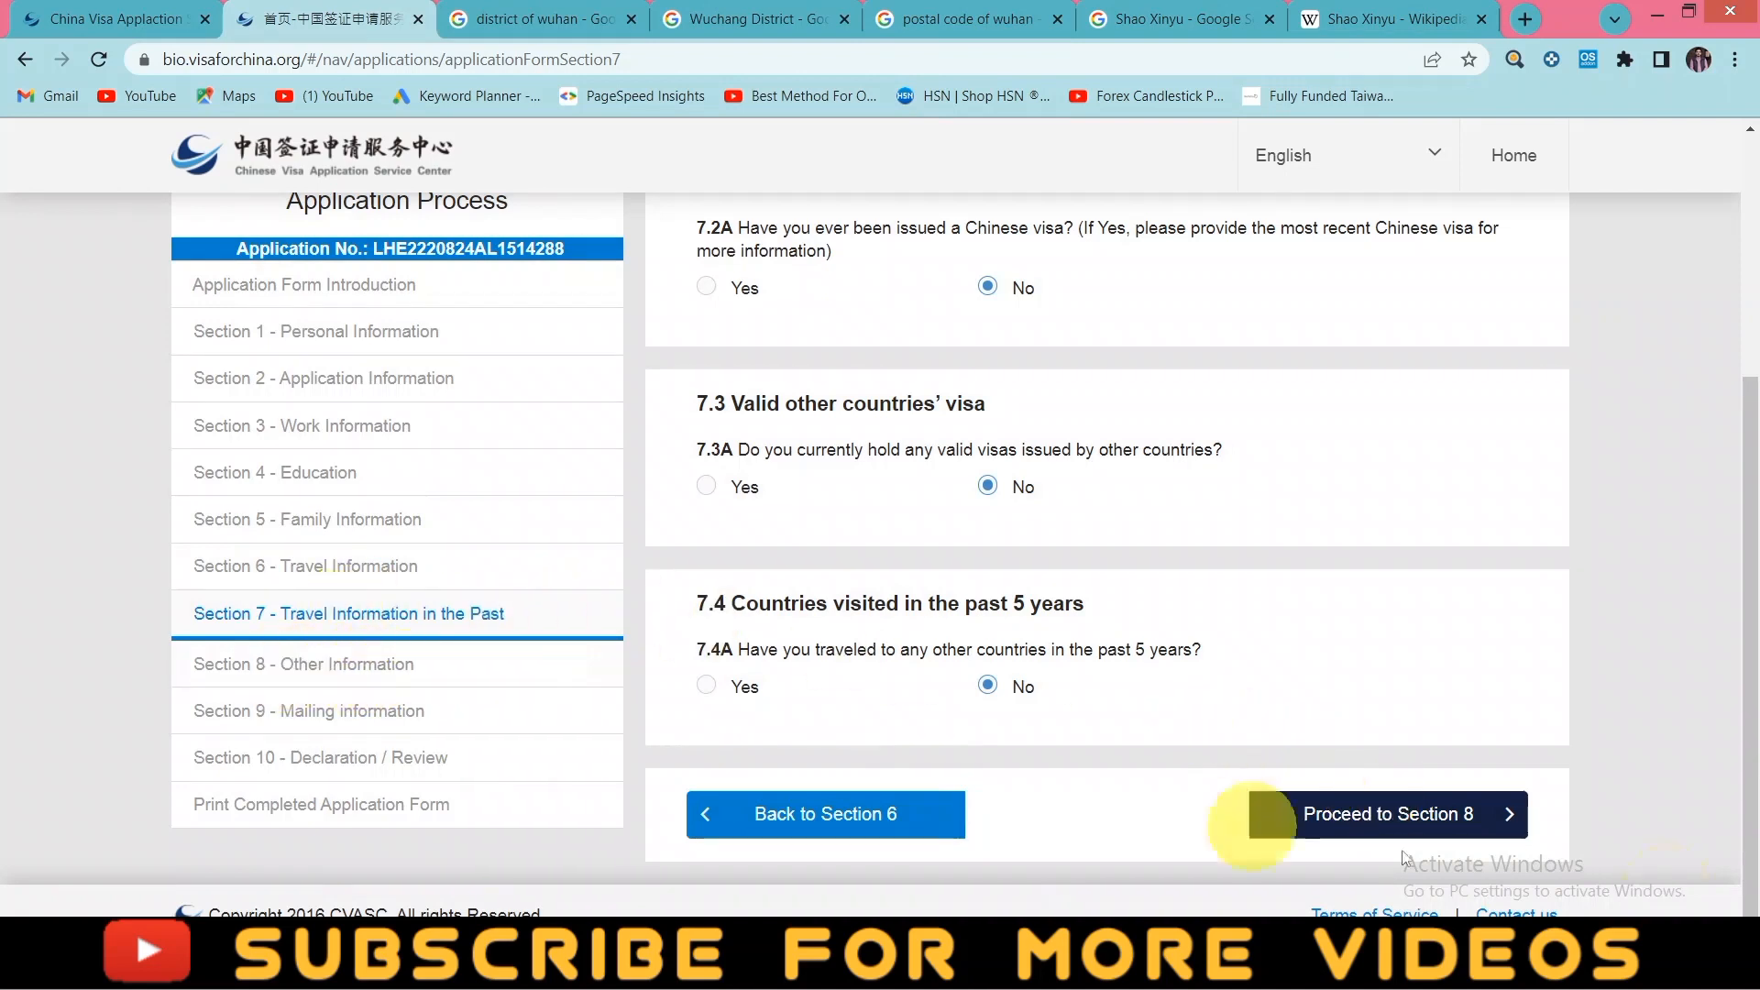
pyautogui.click(1475, 816)
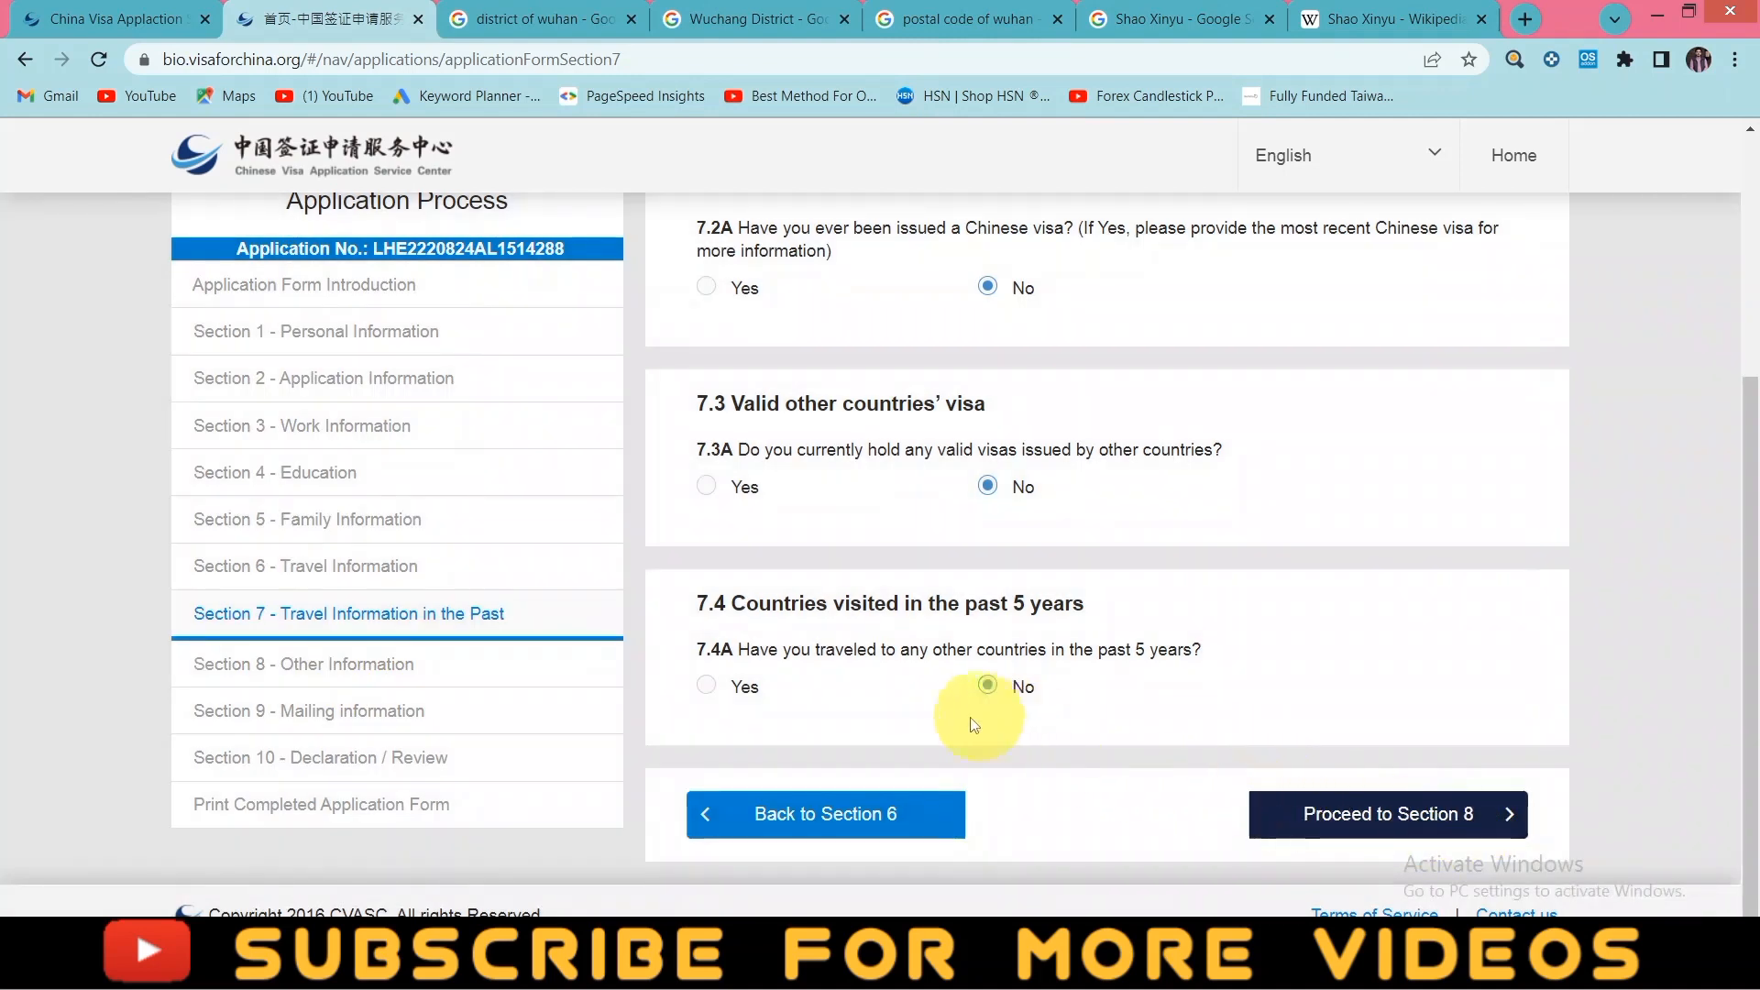
pyautogui.click(1338, 818)
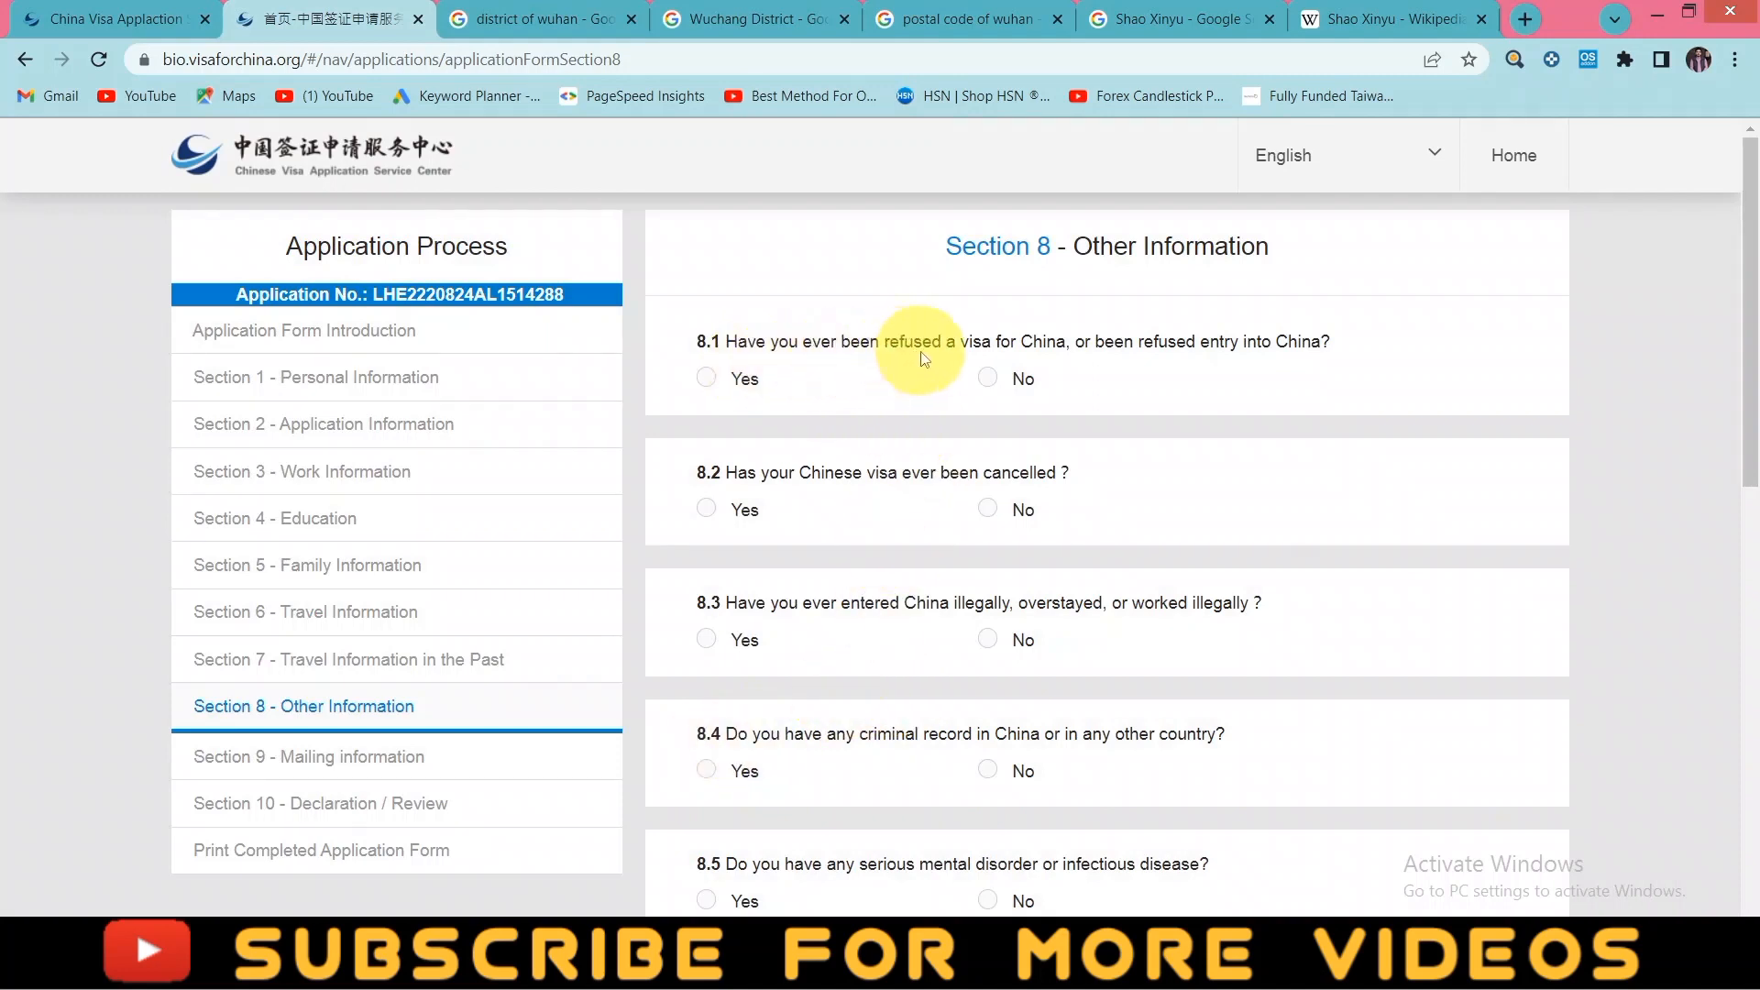
# - Answer No to the Chinese visa refusal and recent epidemic-area visit questions
pyautogui.click(998, 392)
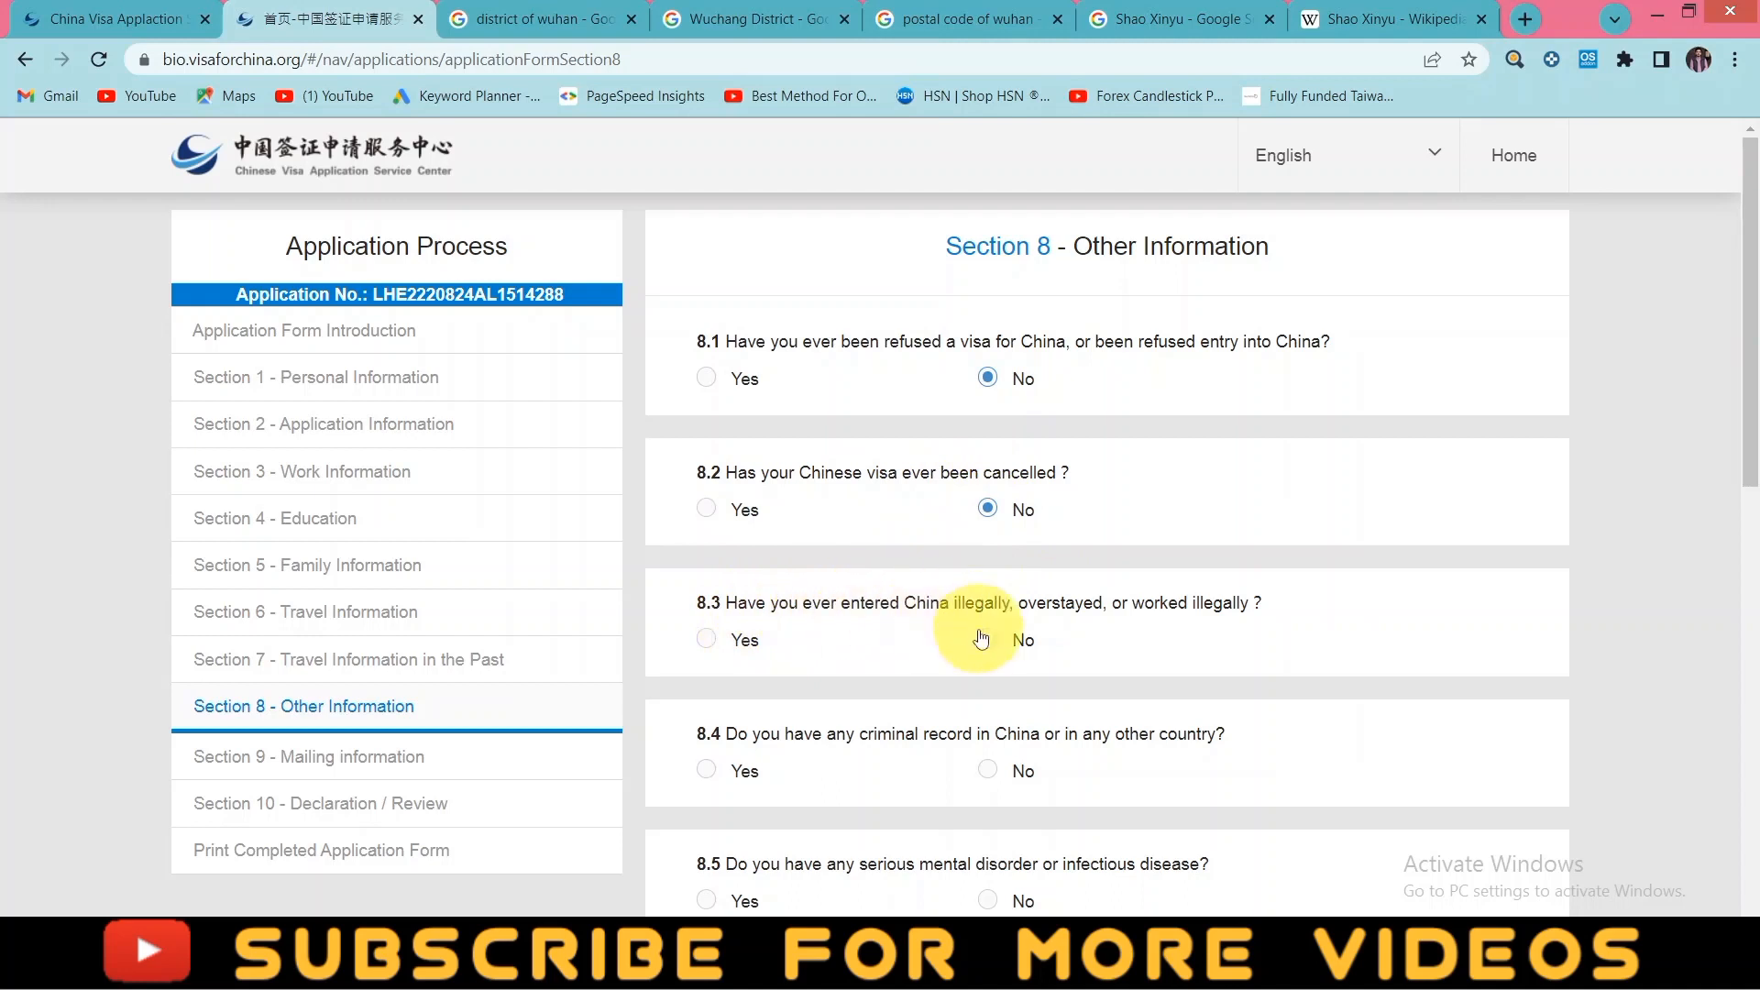
pyautogui.scroll(-1, 1017, 664)
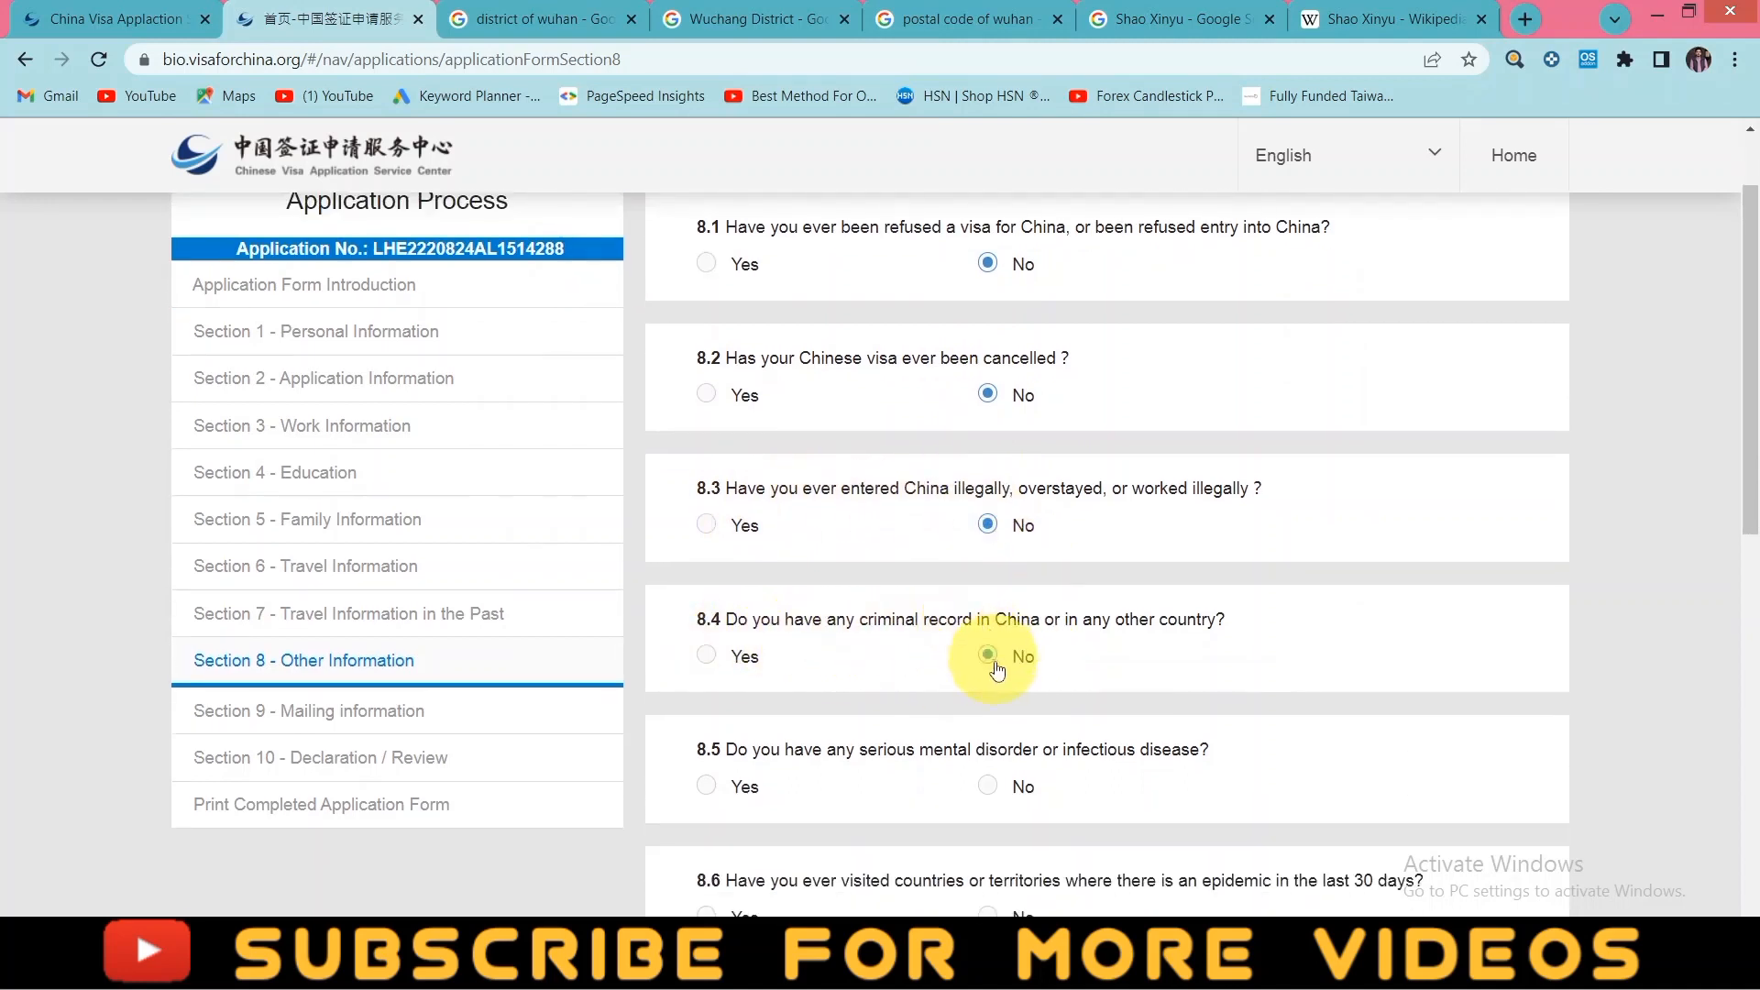
pyautogui.scroll(-2, 997, 671)
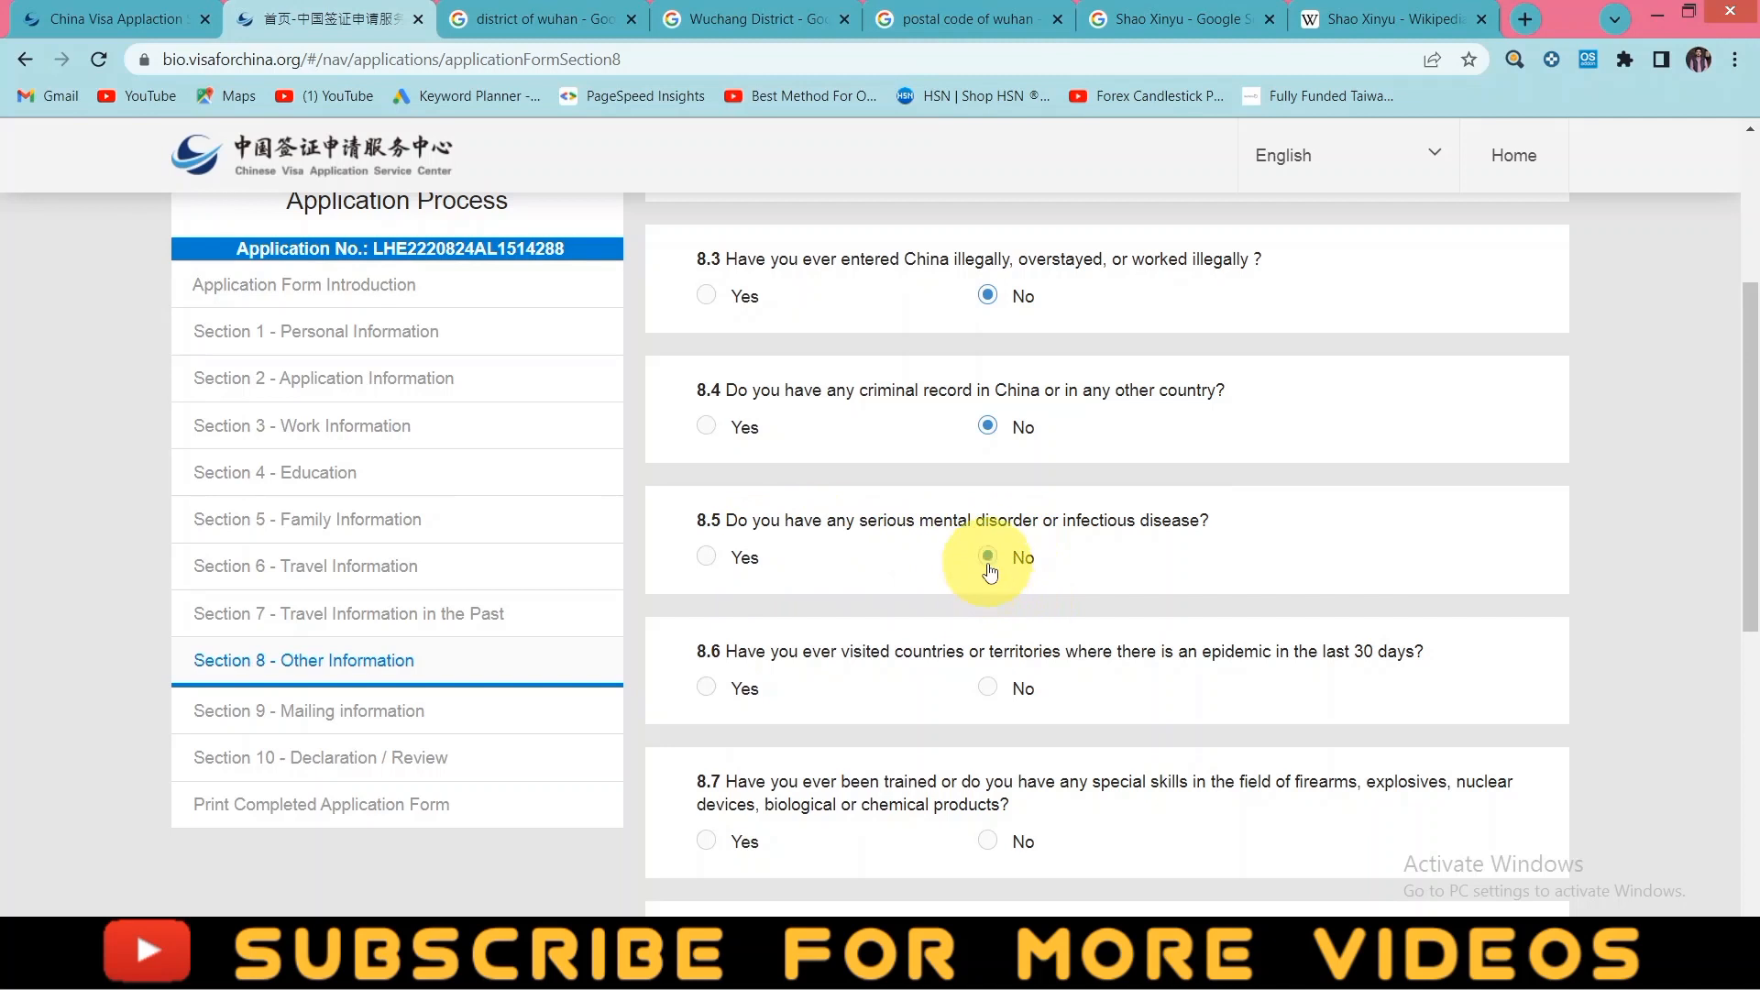
pyautogui.scroll(-1, 1070, 669)
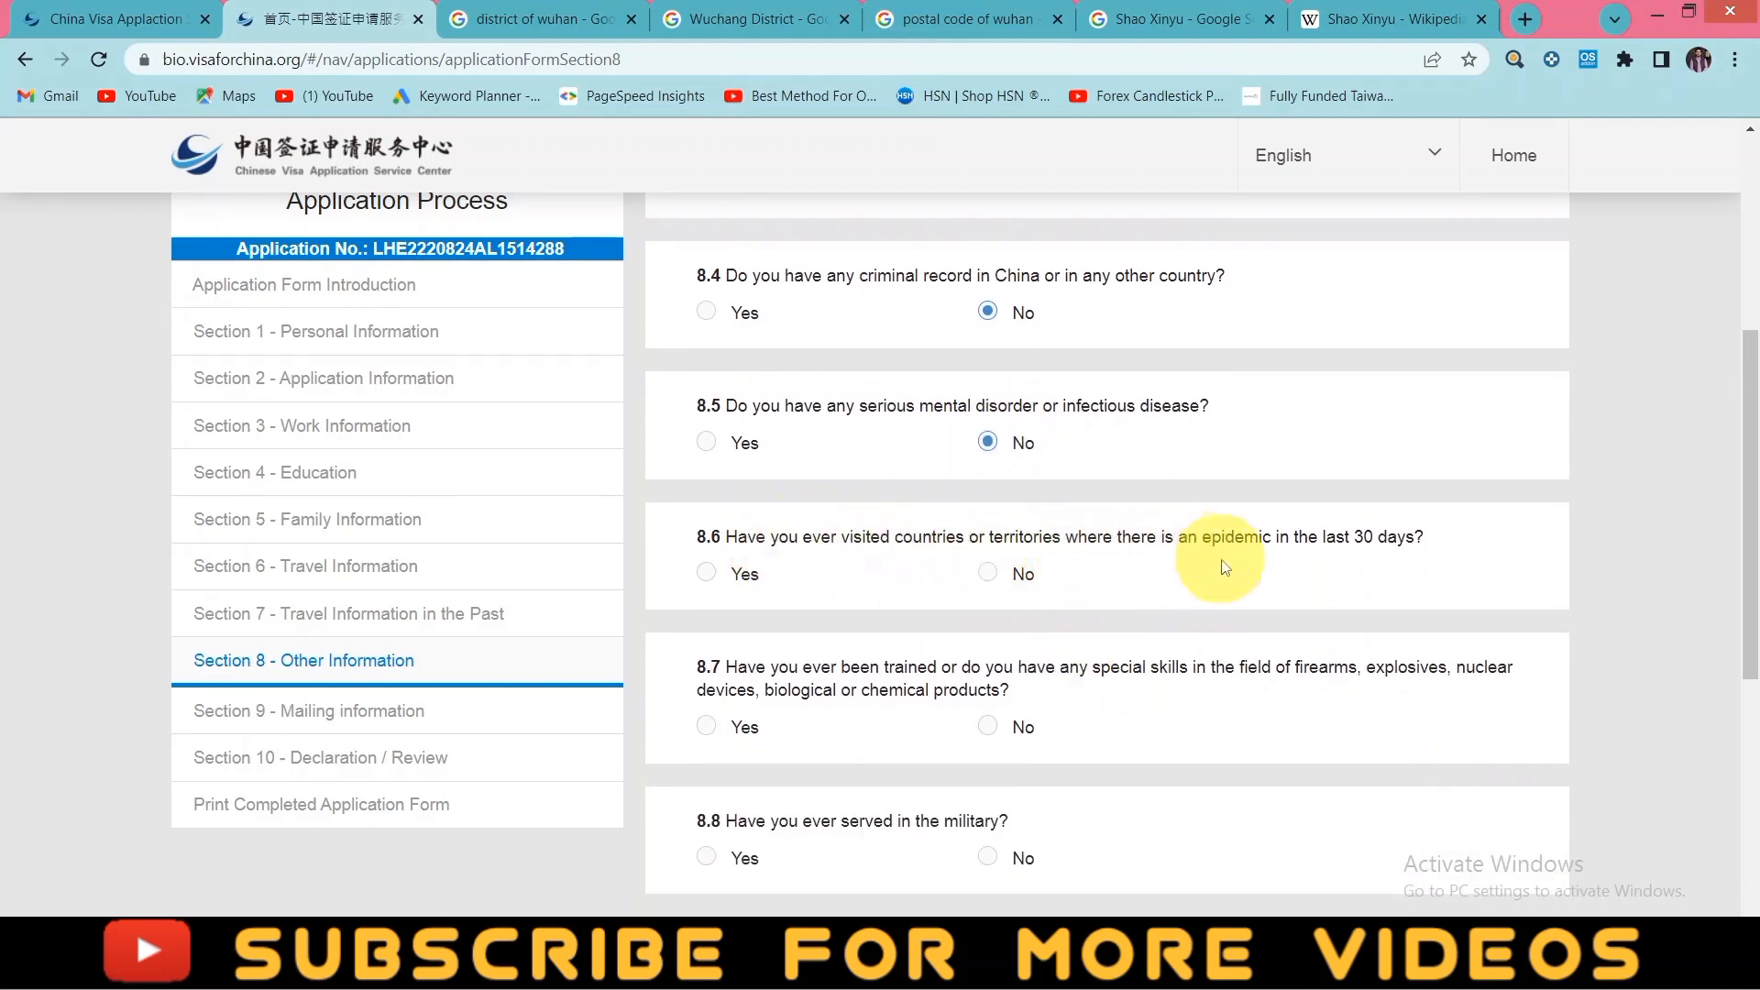
pyautogui.click(988, 574)
pyautogui.scroll(-3, 1140, 708)
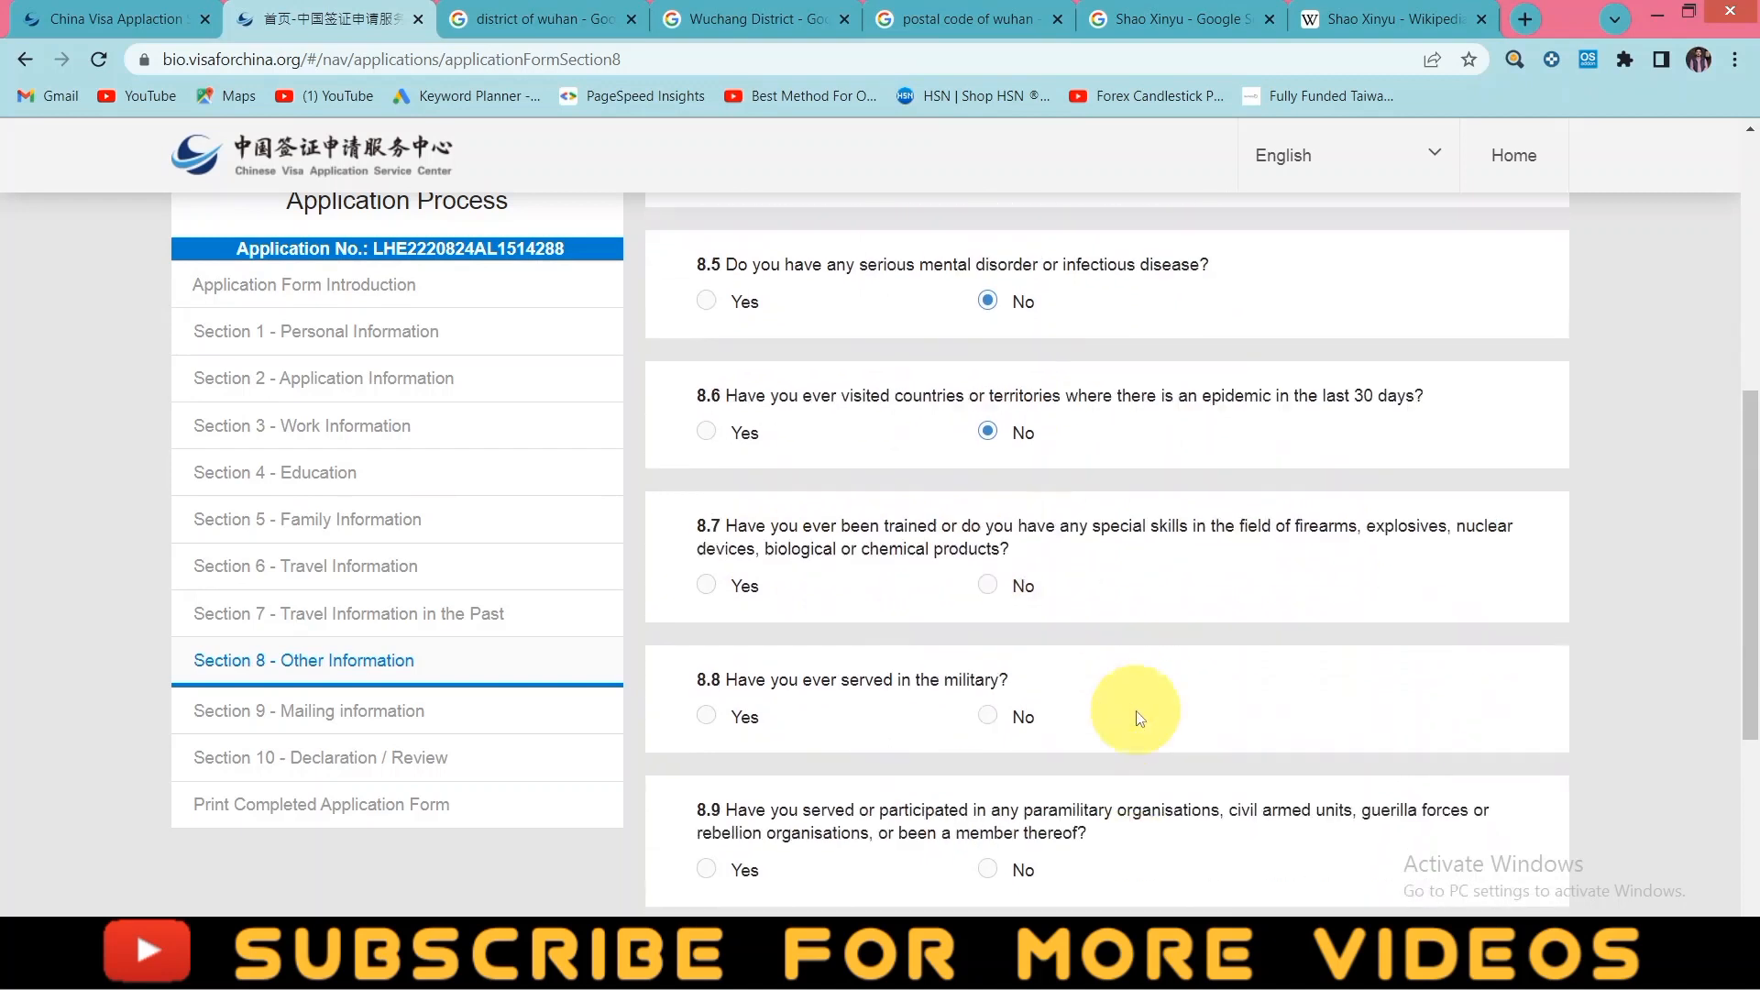
pyautogui.scroll(1, 837, 498)
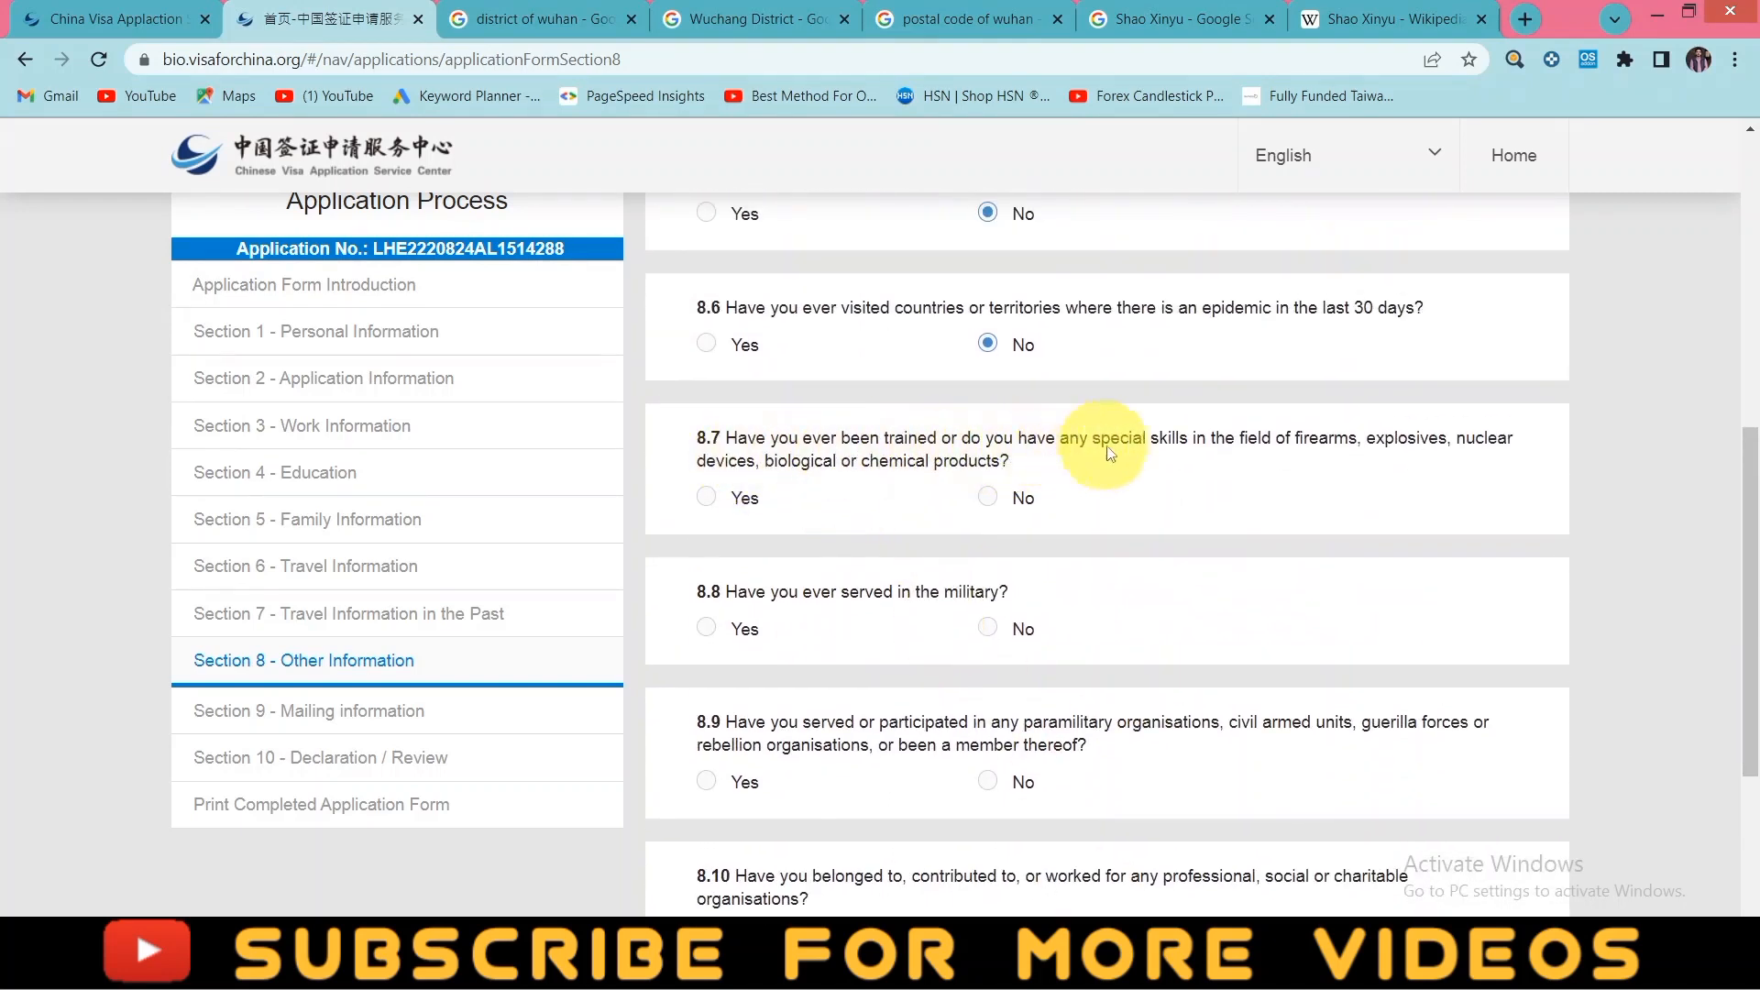
# - Answer No to firearms training, military service and organisation membership, then proceed to Section 9
pyautogui.click(988, 500)
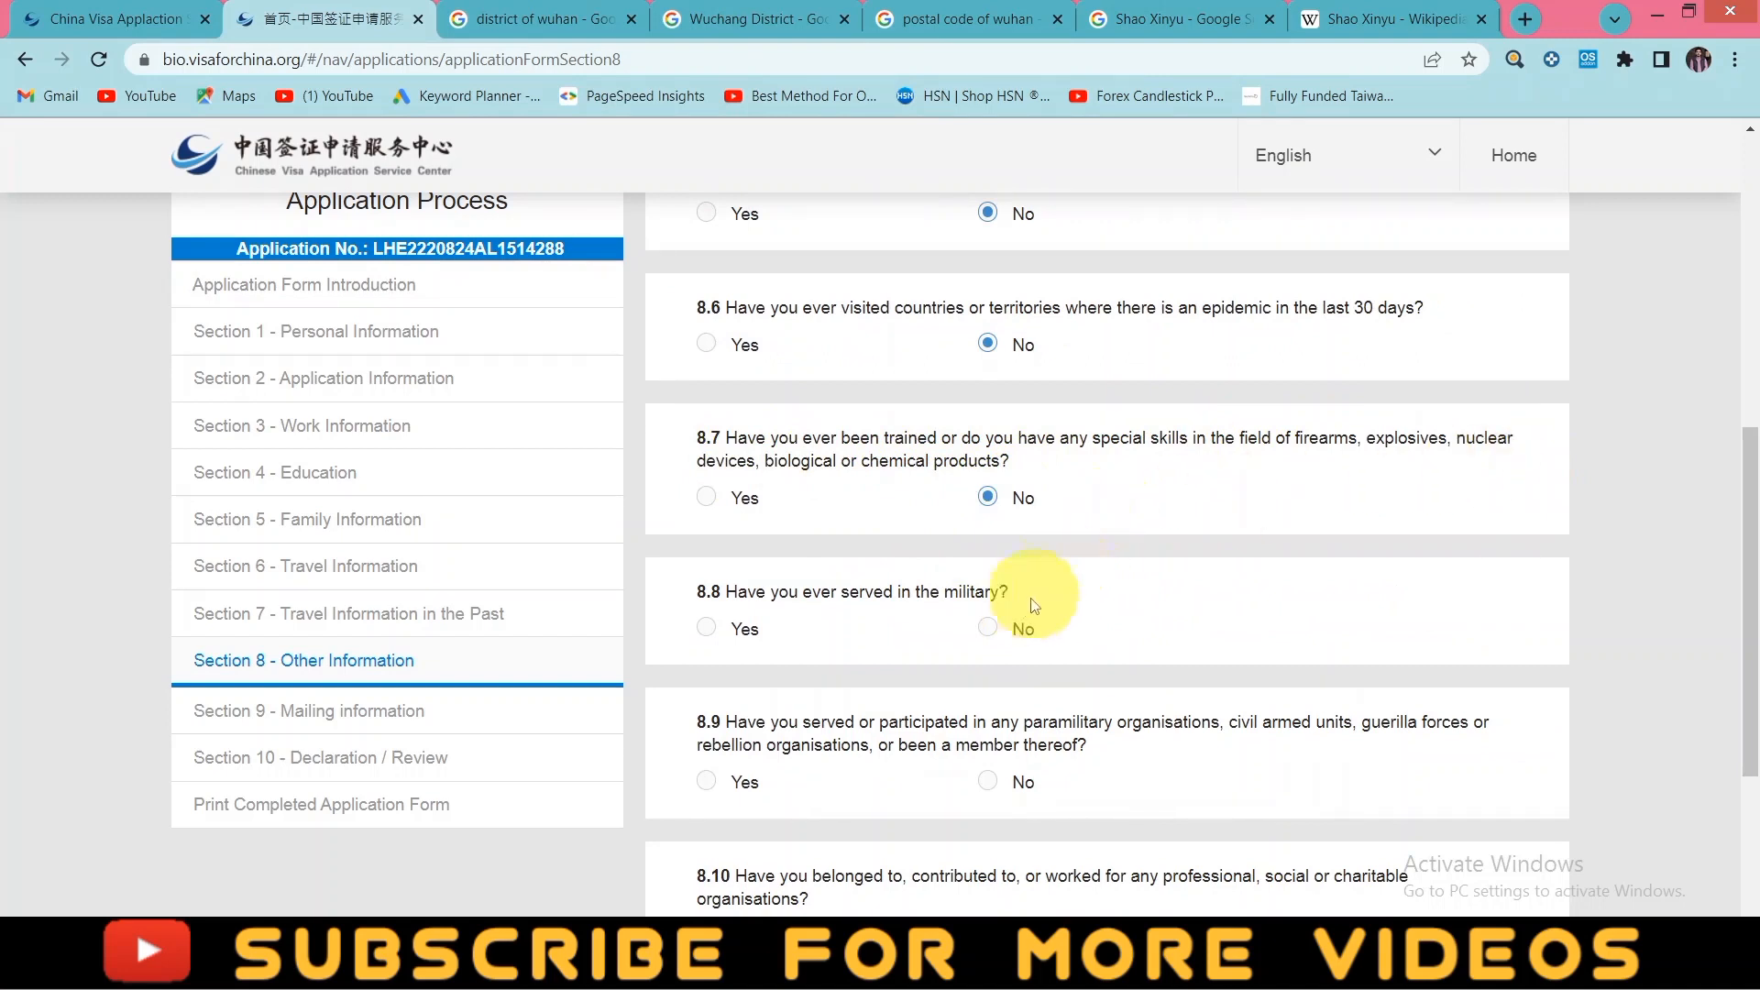
pyautogui.click(988, 630)
pyautogui.scroll(-3, 1100, 587)
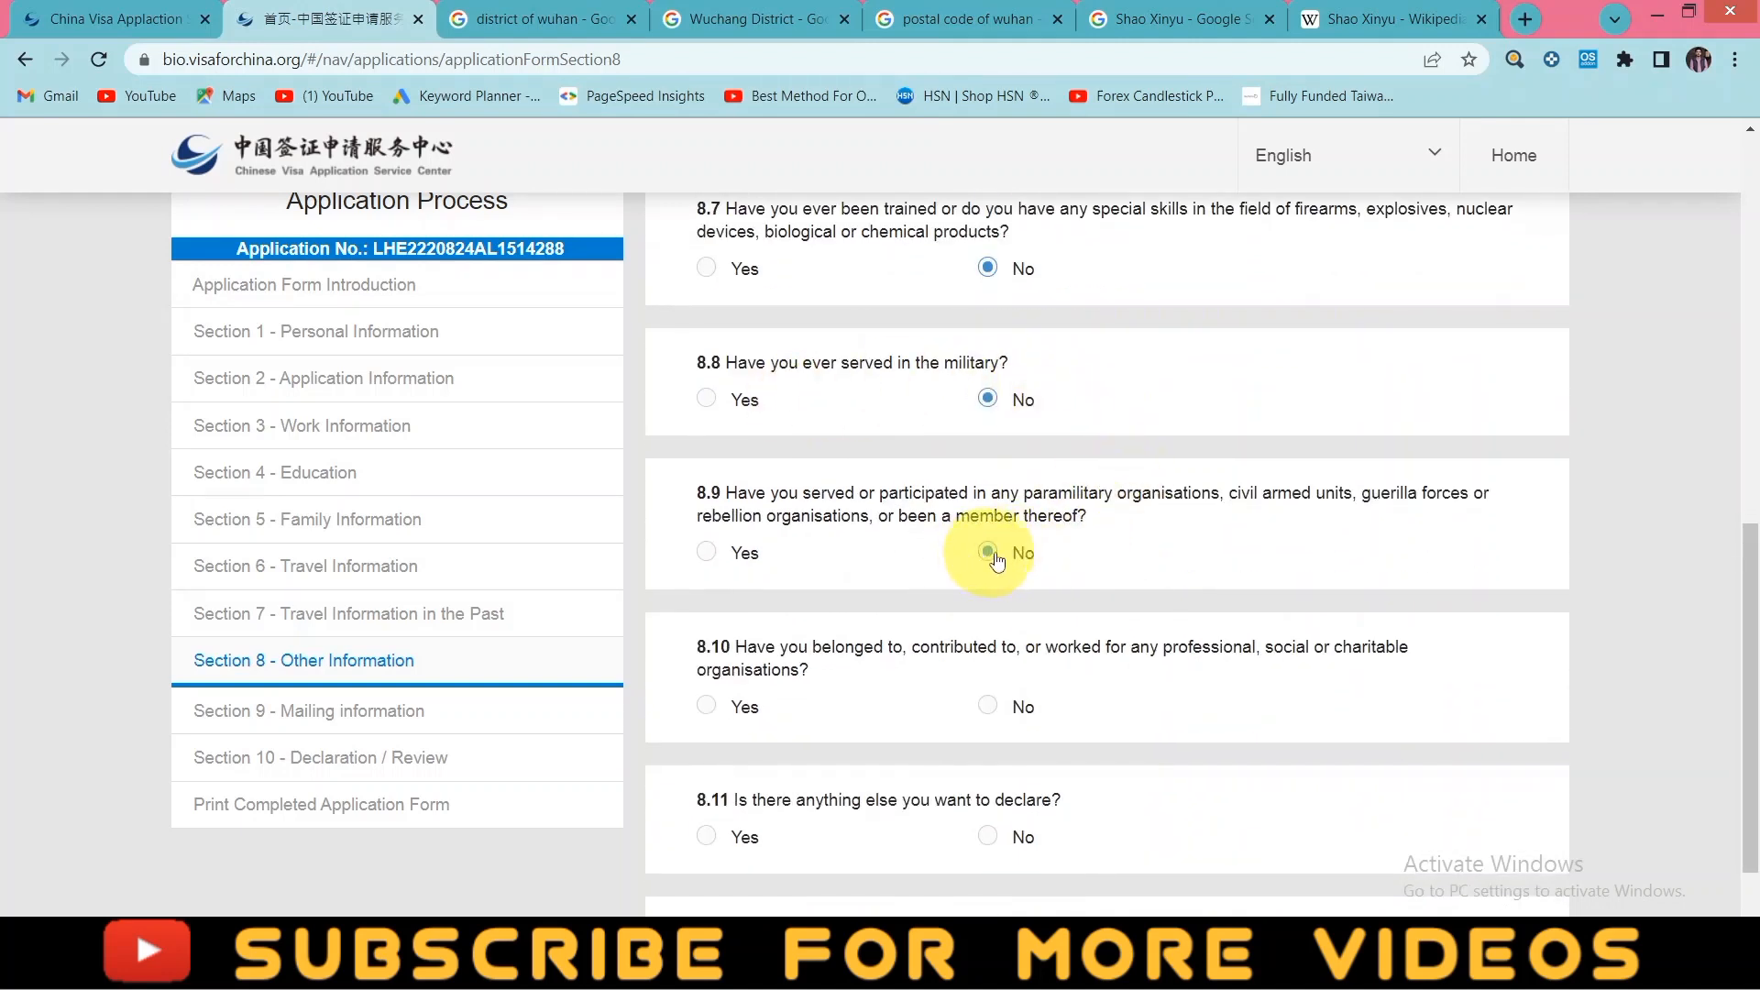
pyautogui.scroll(-2, 1101, 555)
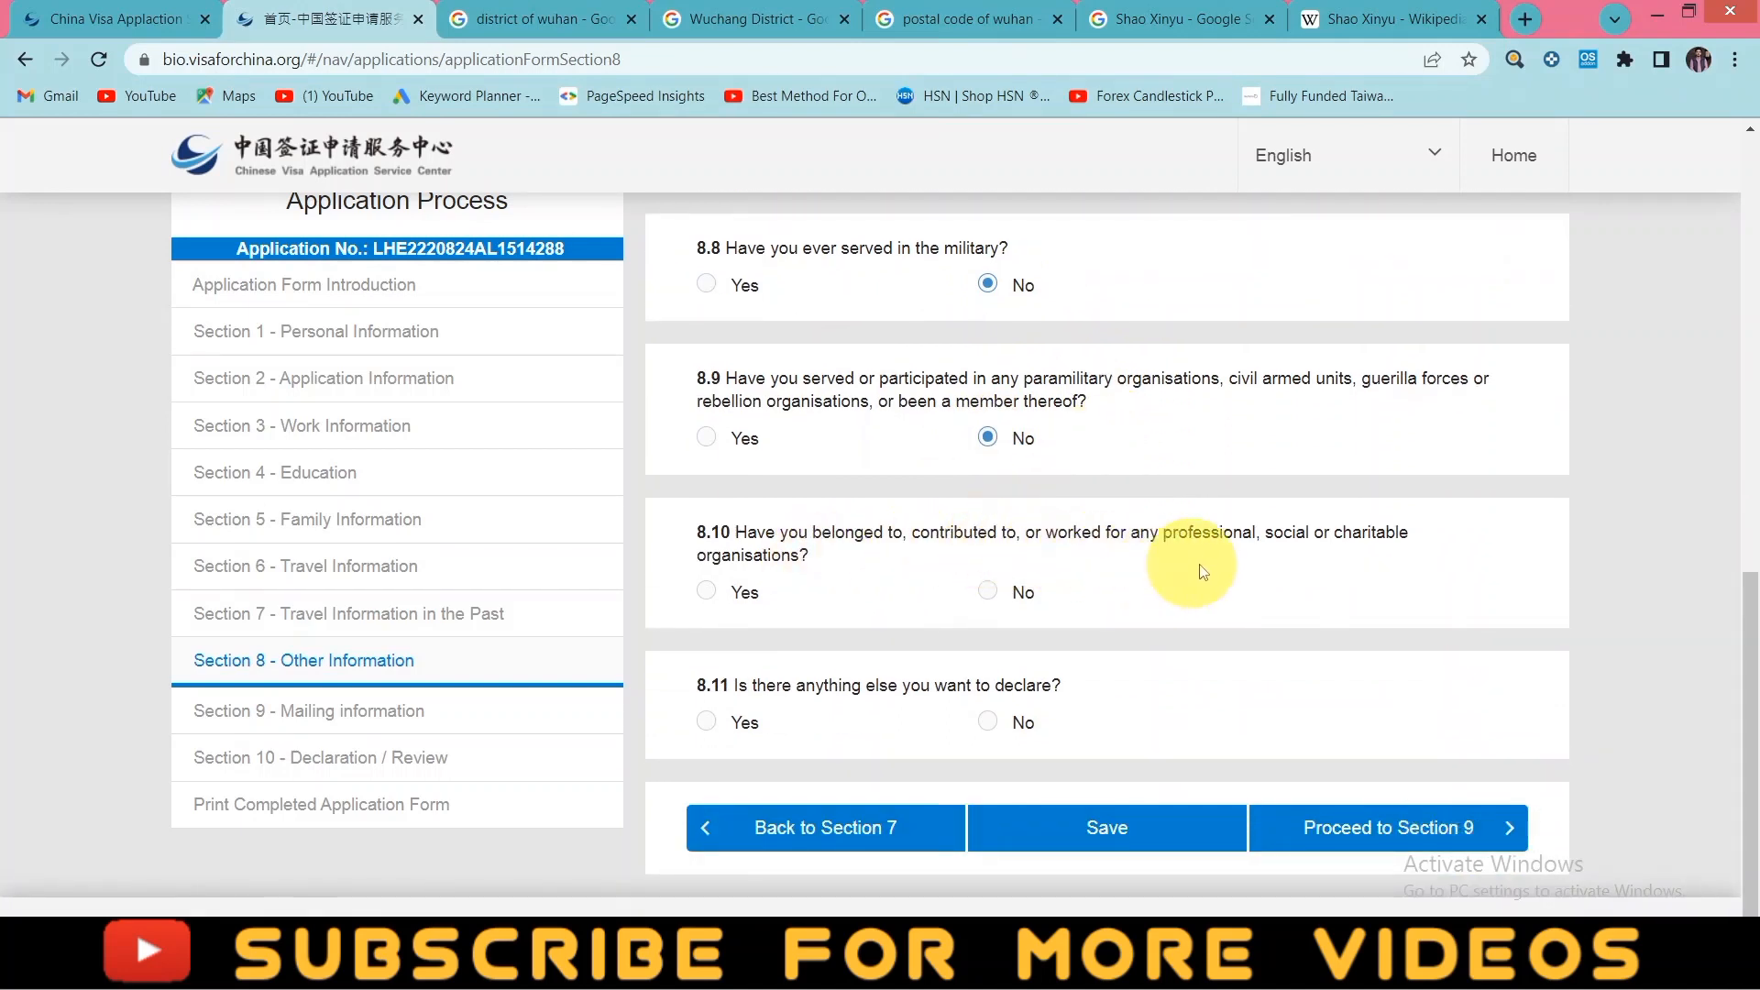
pyautogui.click(990, 593)
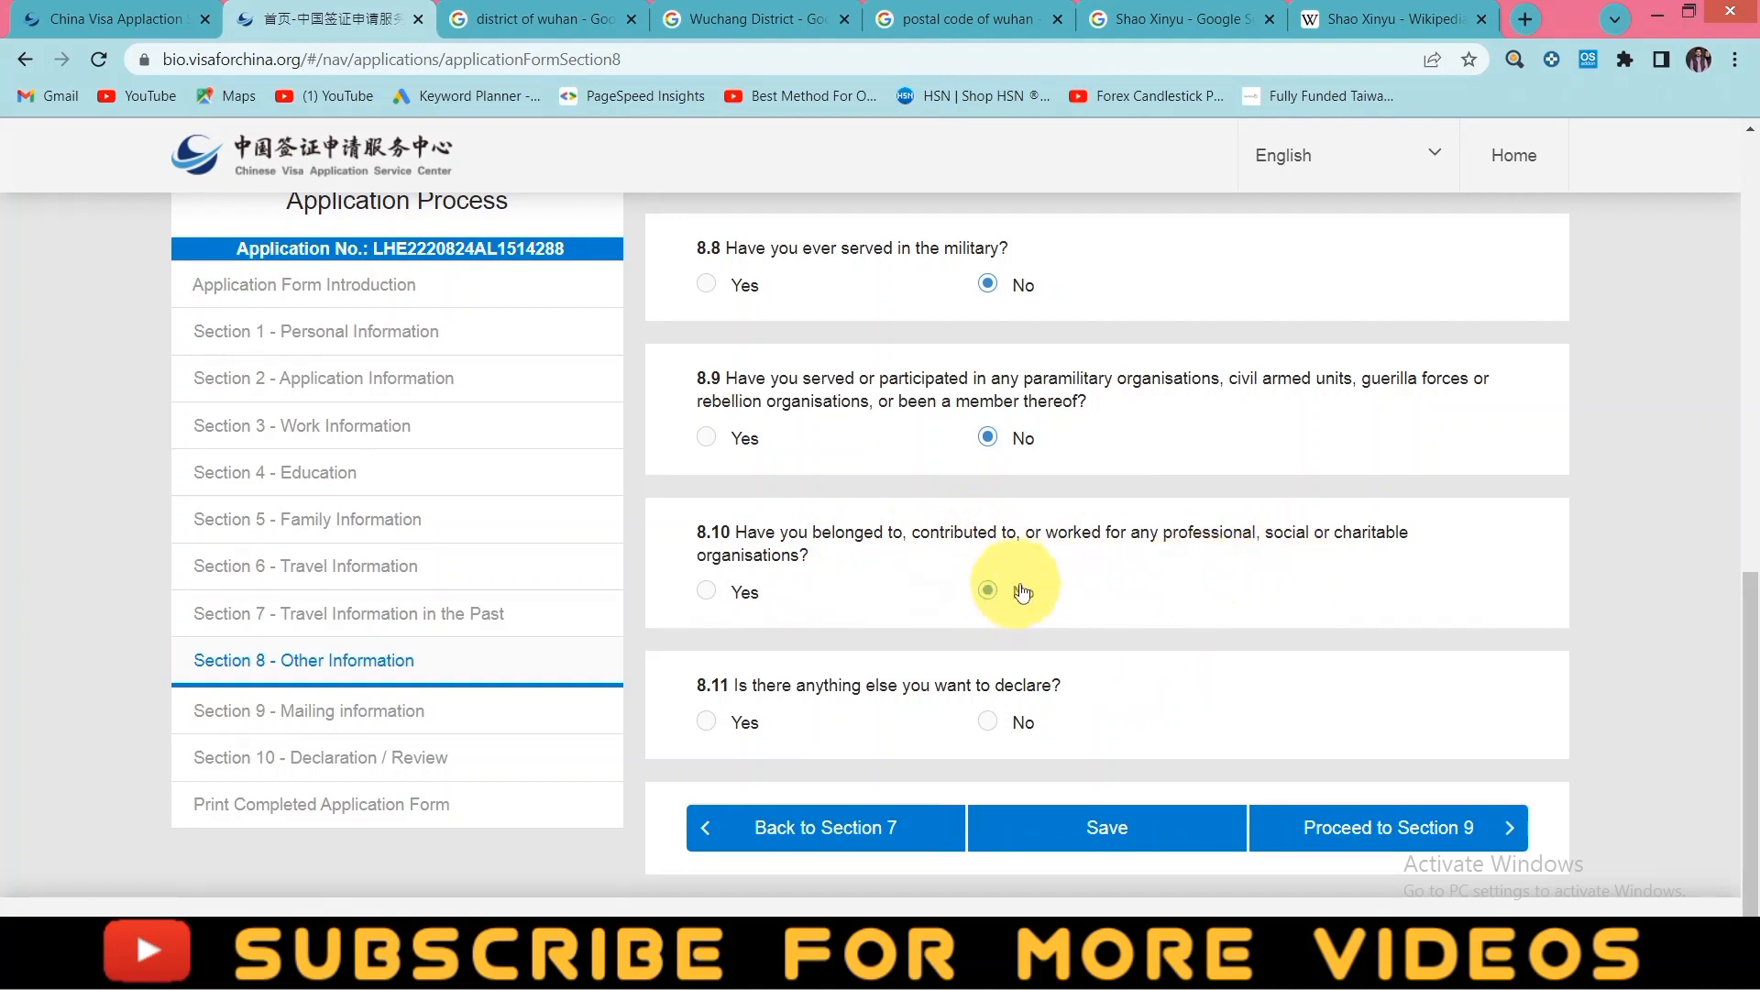
pyautogui.scroll(-1, 1028, 591)
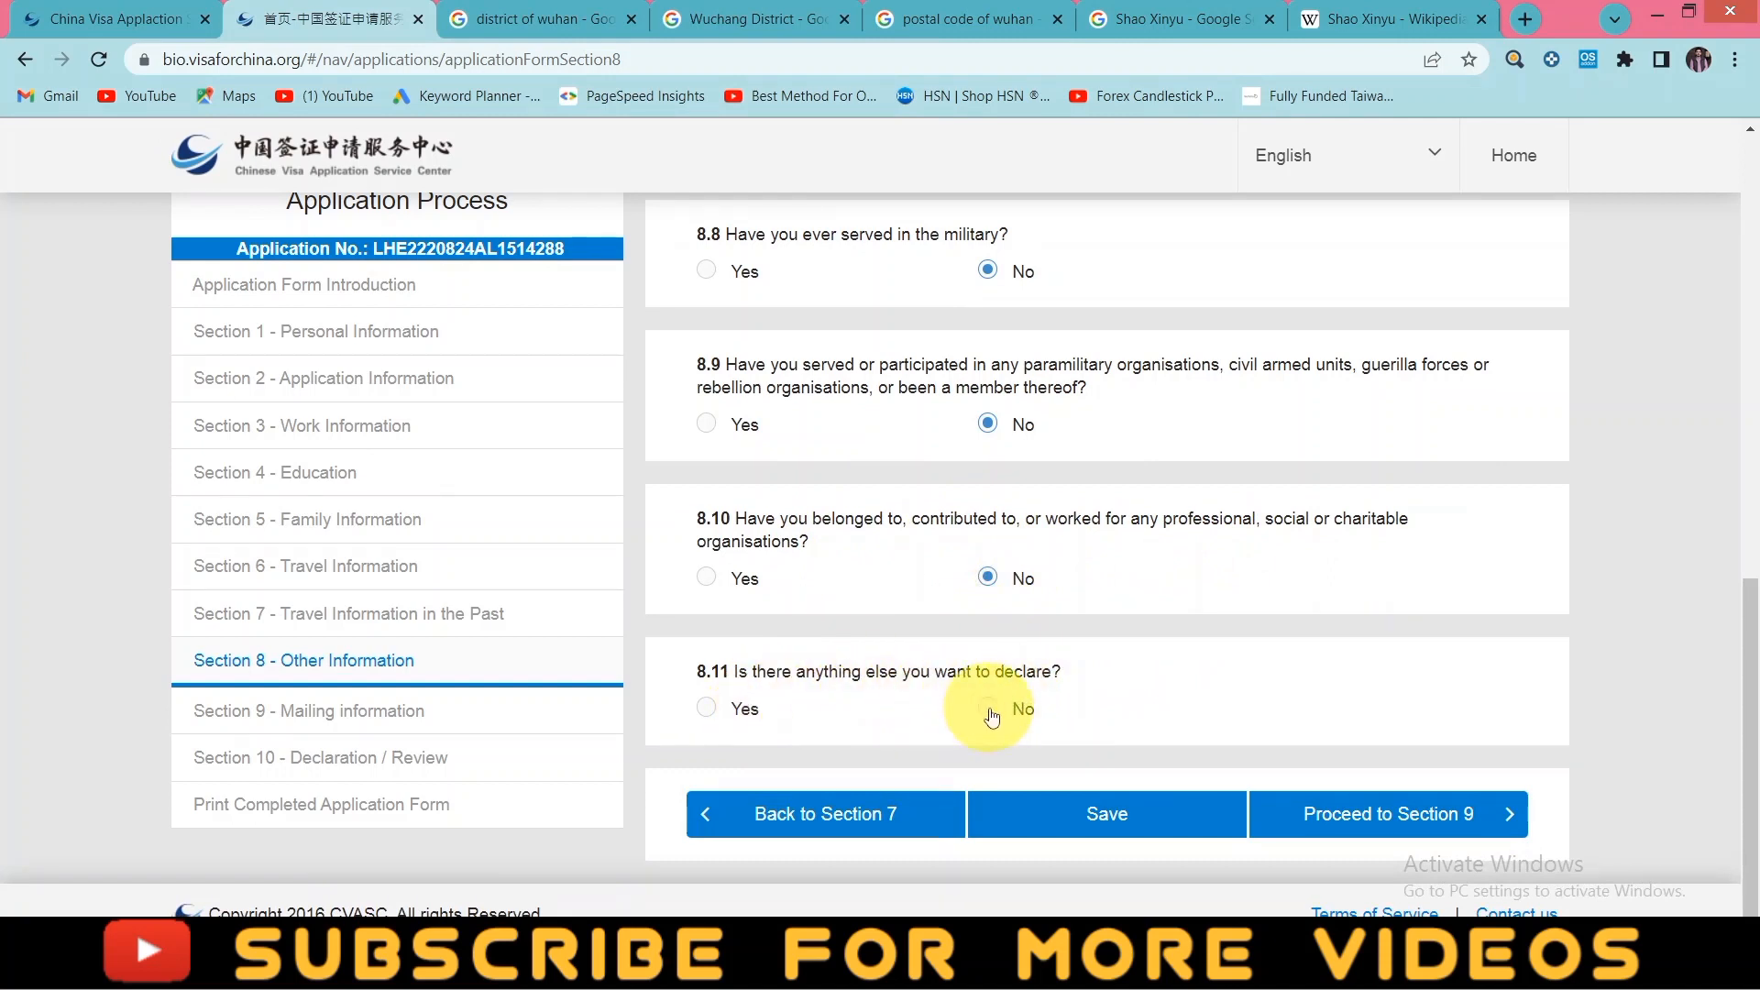
pyautogui.click(1435, 812)
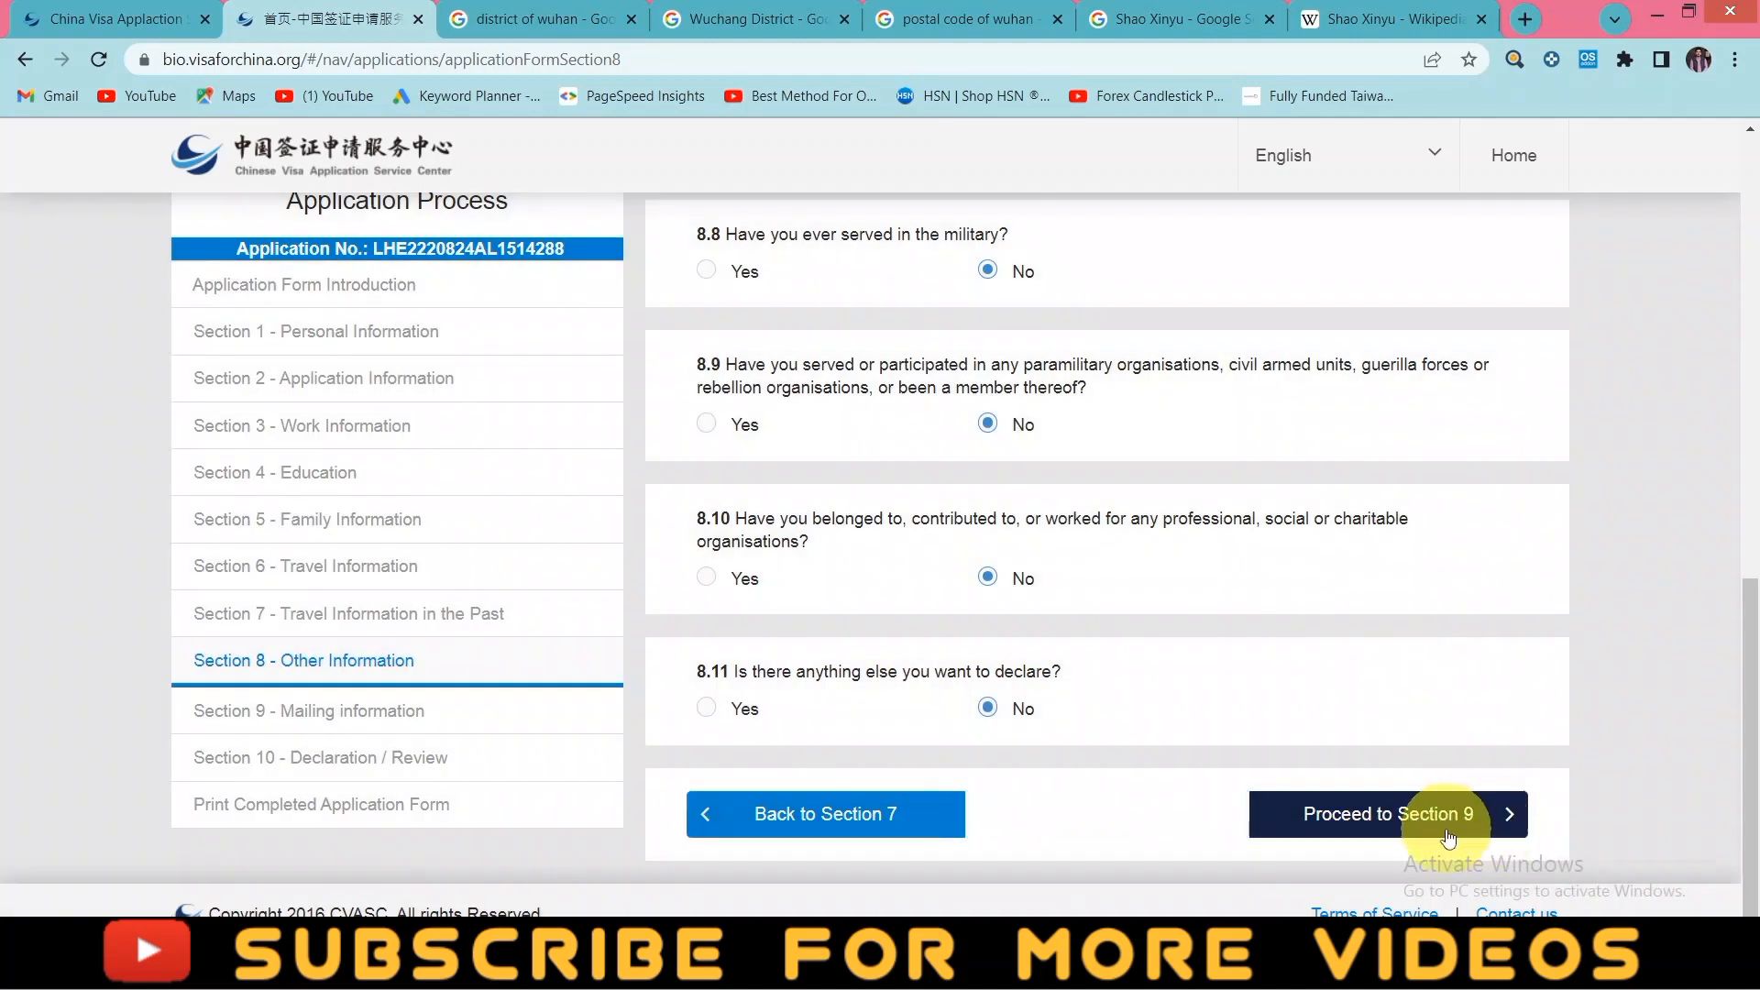
pyautogui.click(1444, 827)
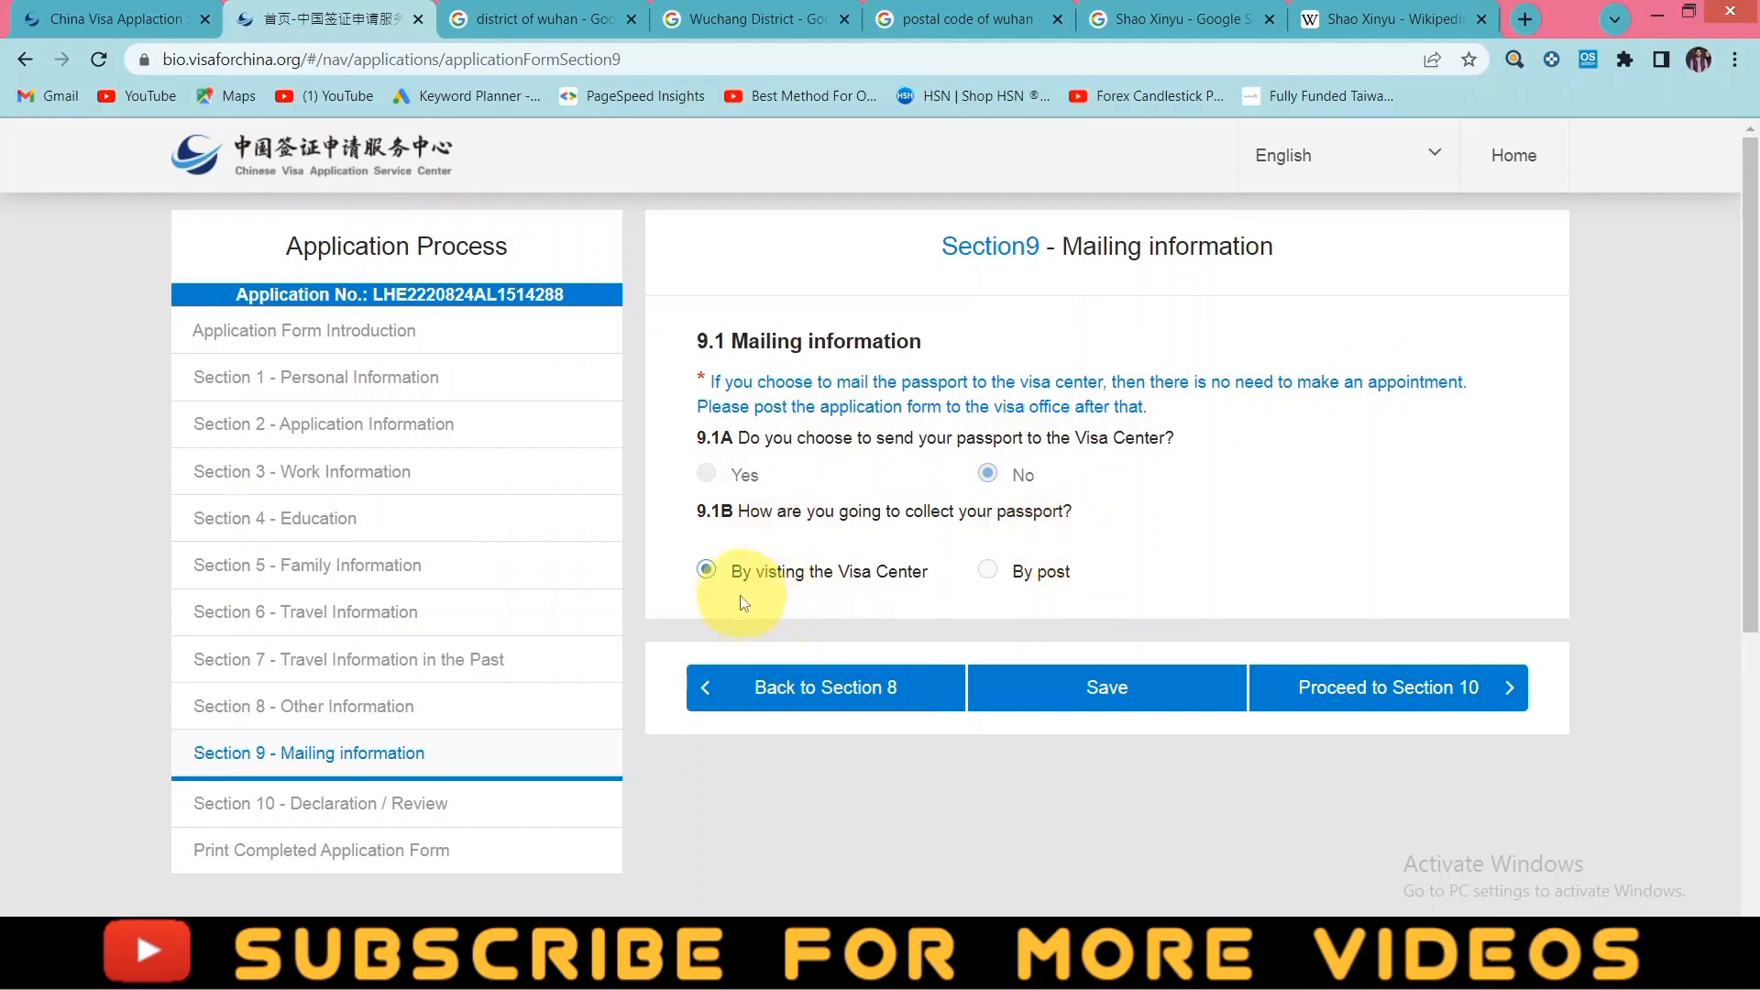
# - Keep 9.1A as No and 9.1B as By visiting the Visa Center, then proceed to Section 10
pyautogui.click(990, 575)
pyautogui.scroll(-2, 917, 615)
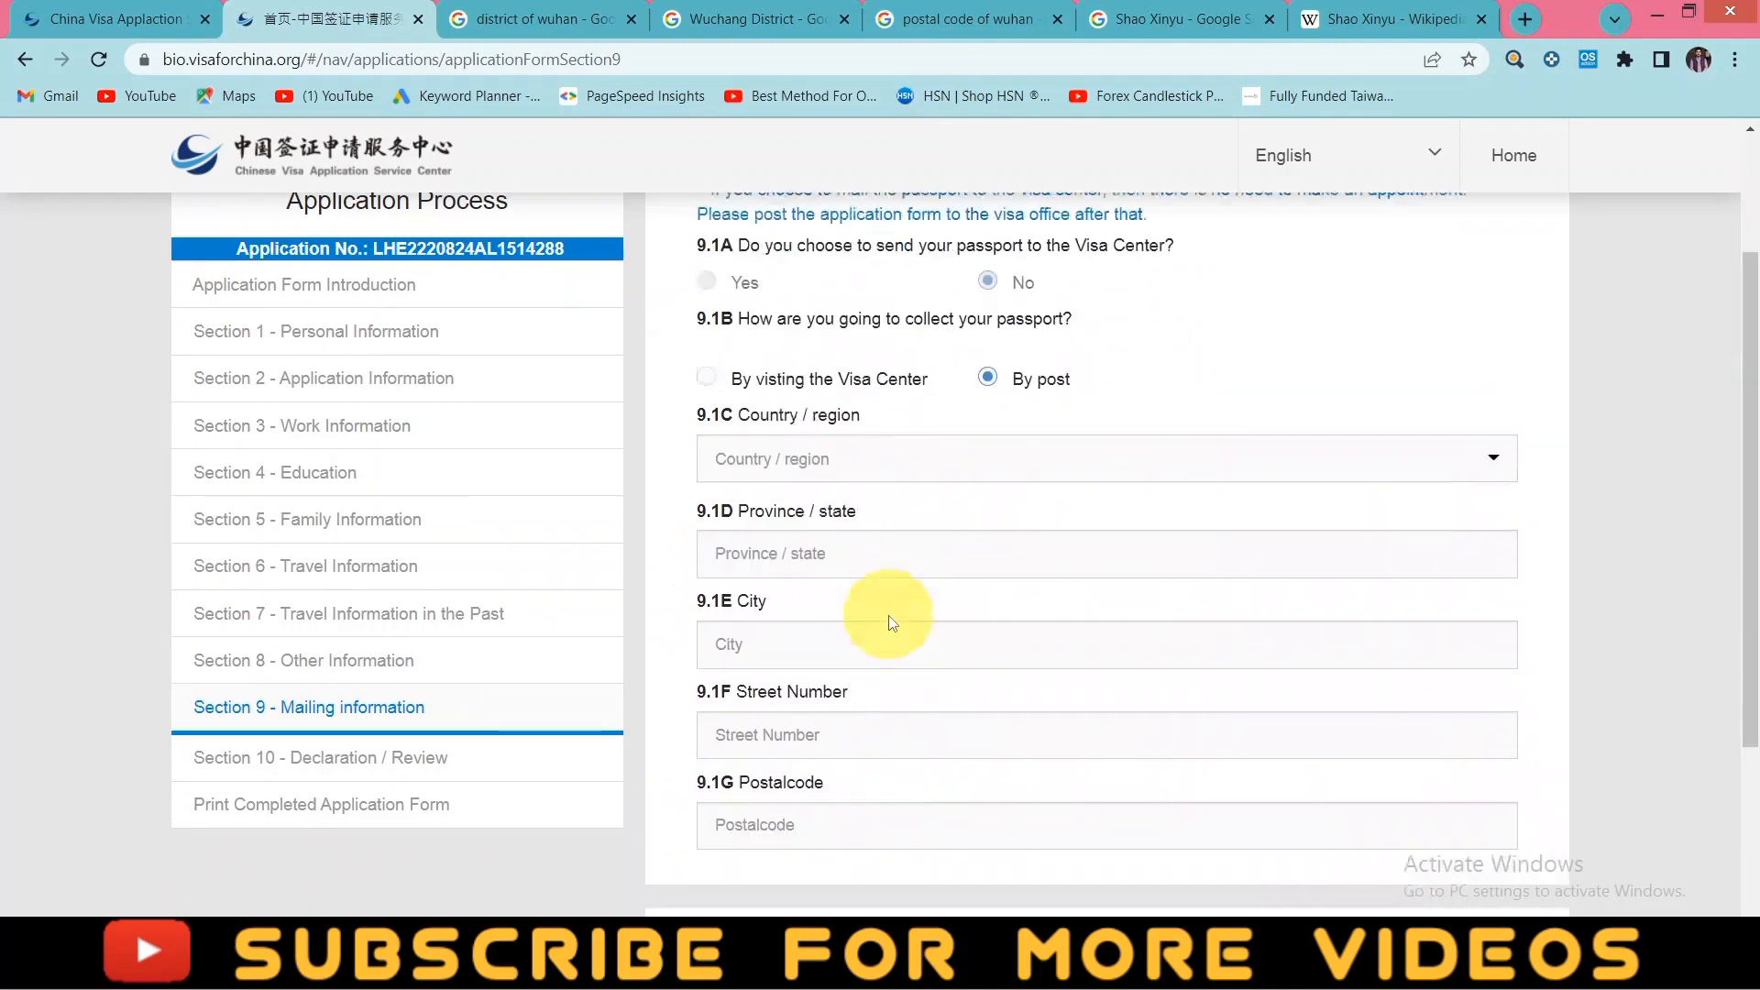
pyautogui.scroll(1, 896, 616)
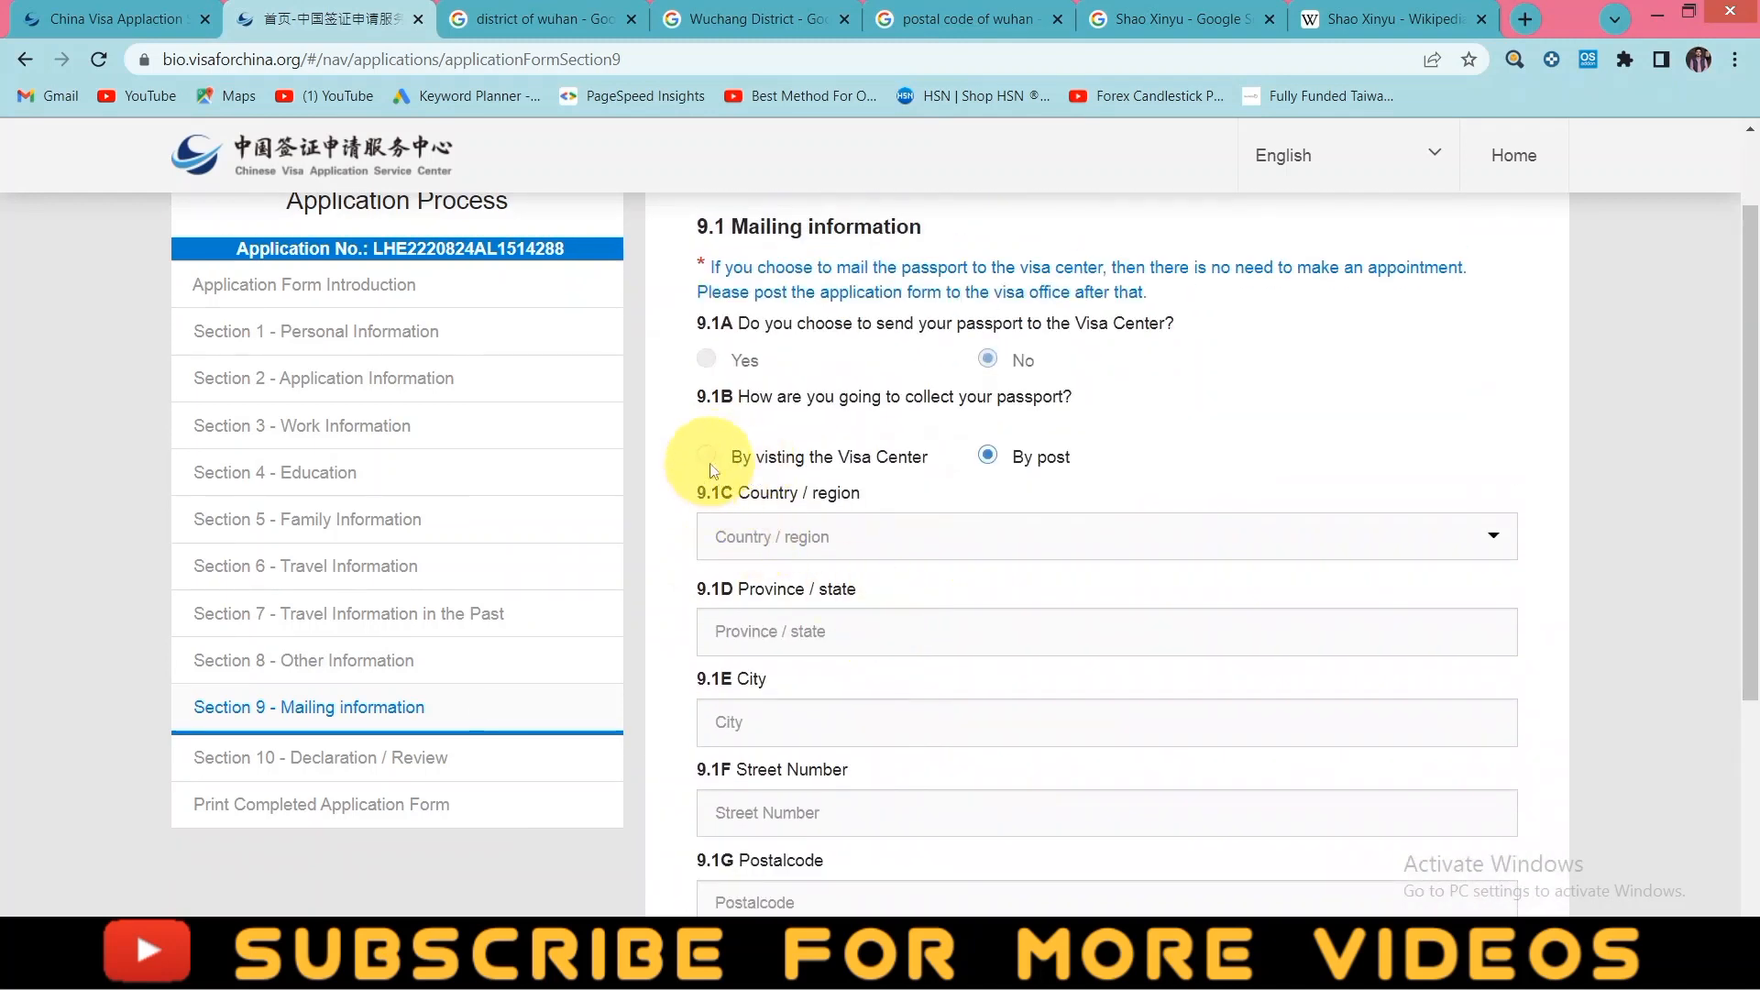
pyautogui.click(716, 463)
pyautogui.click(1280, 572)
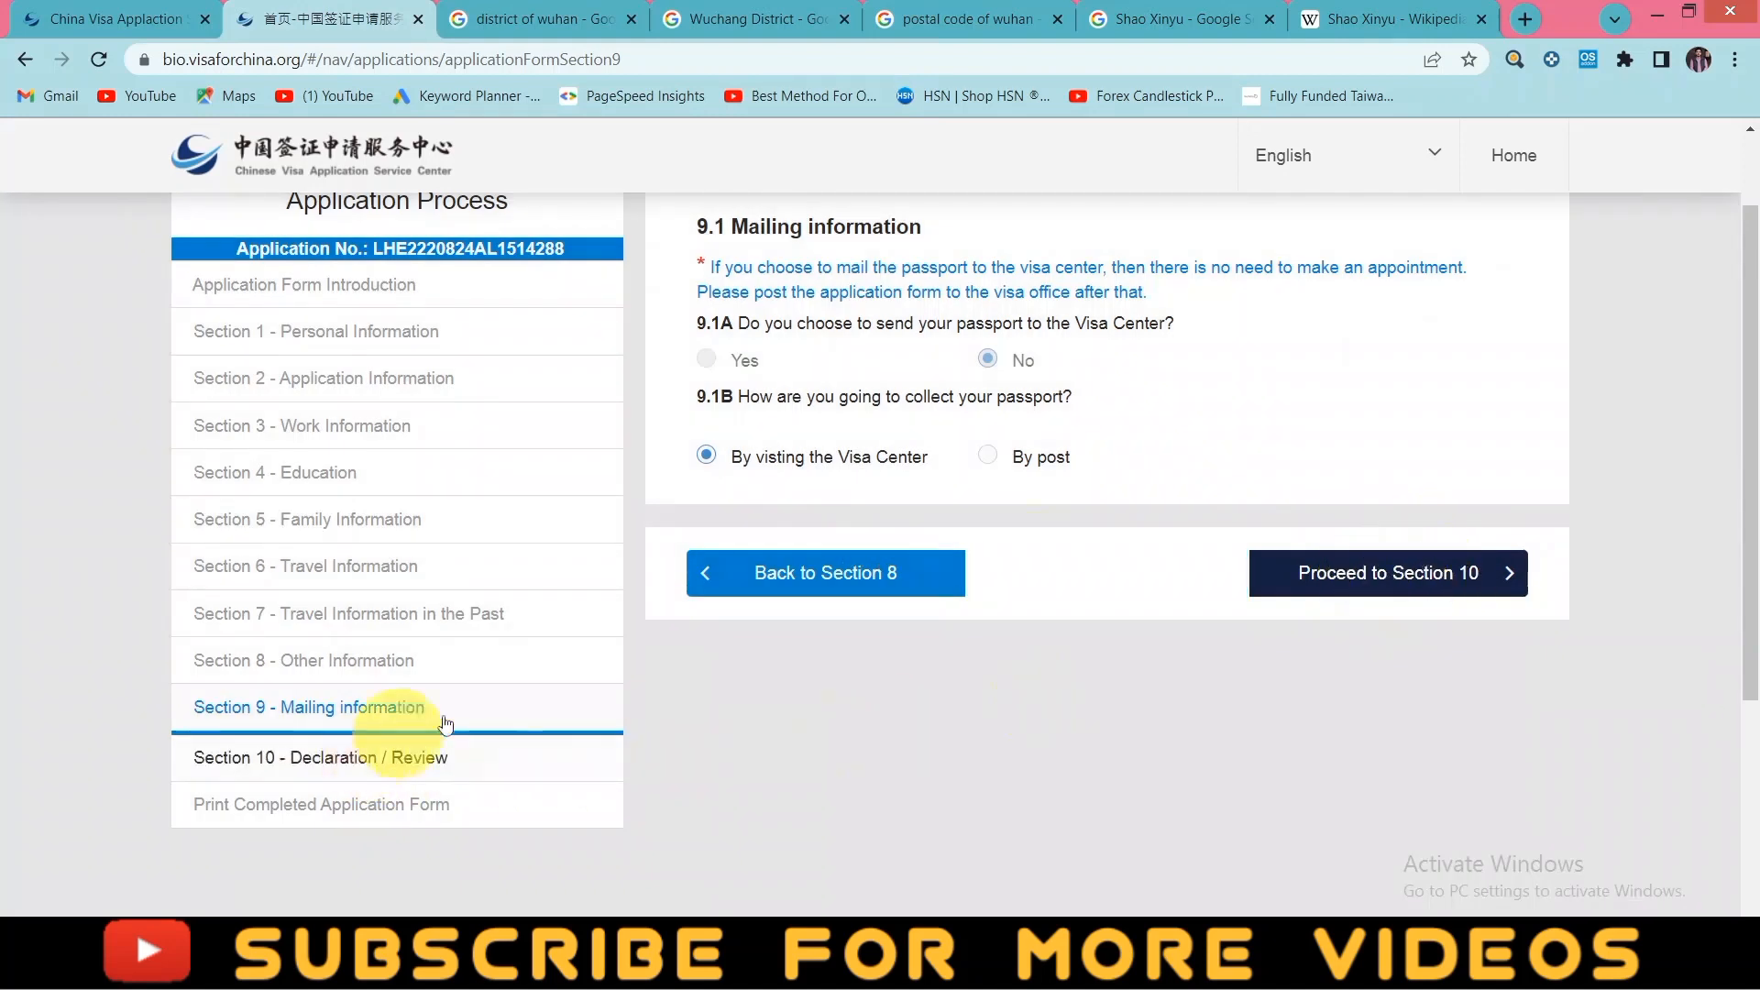
pyautogui.click(1394, 579)
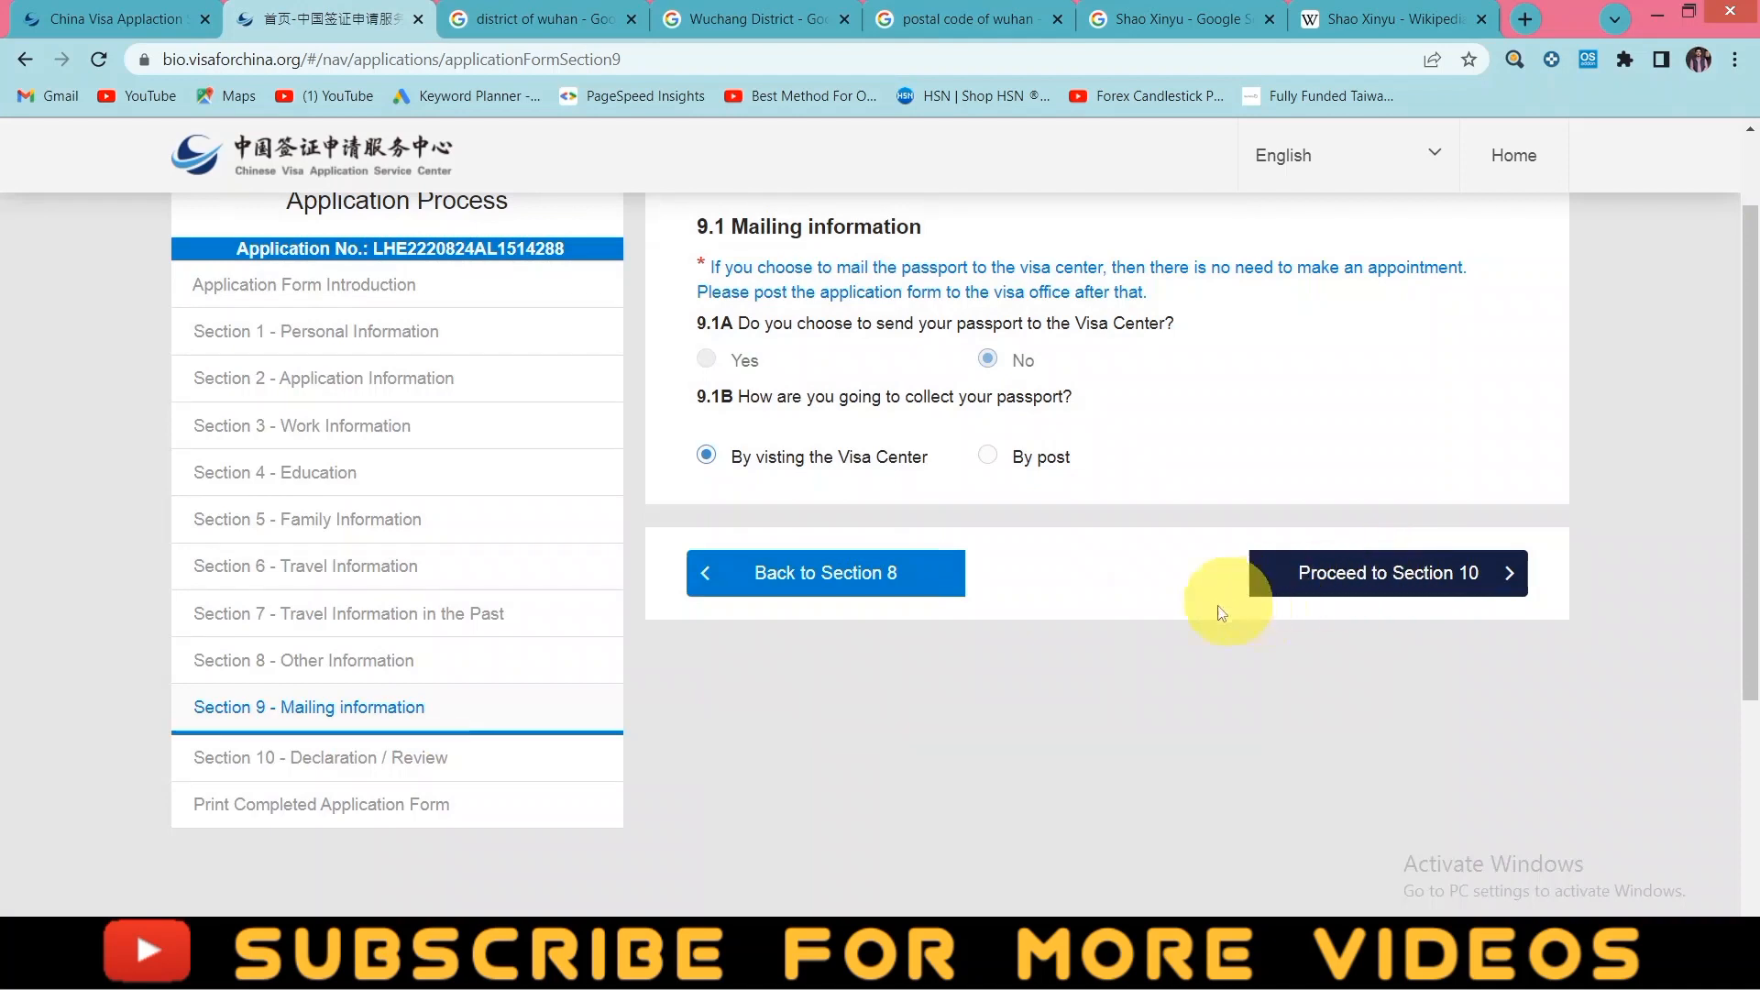
pyautogui.click(1320, 577)
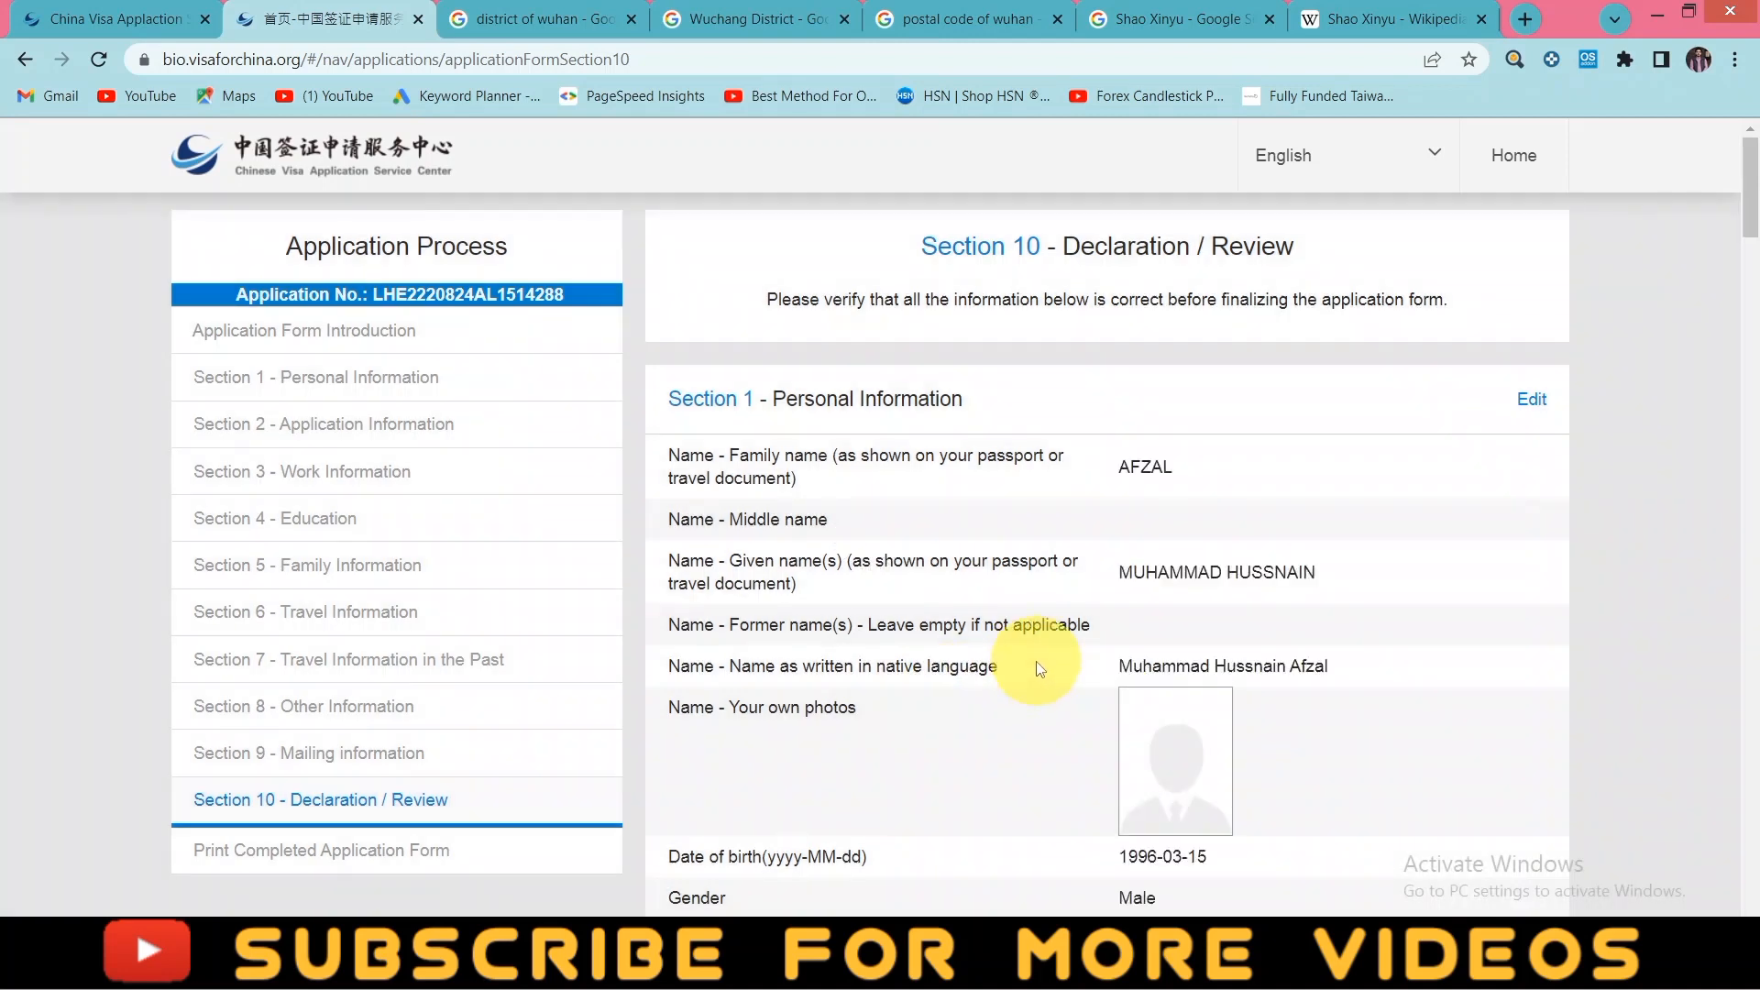
# - Set the 10.1A declaration to Personal application, tick 'I have read and understood', and submit
pyautogui.scroll(-3, 822, 484)
pyautogui.scroll(-3, 830, 488)
pyautogui.scroll(4, 990, 514)
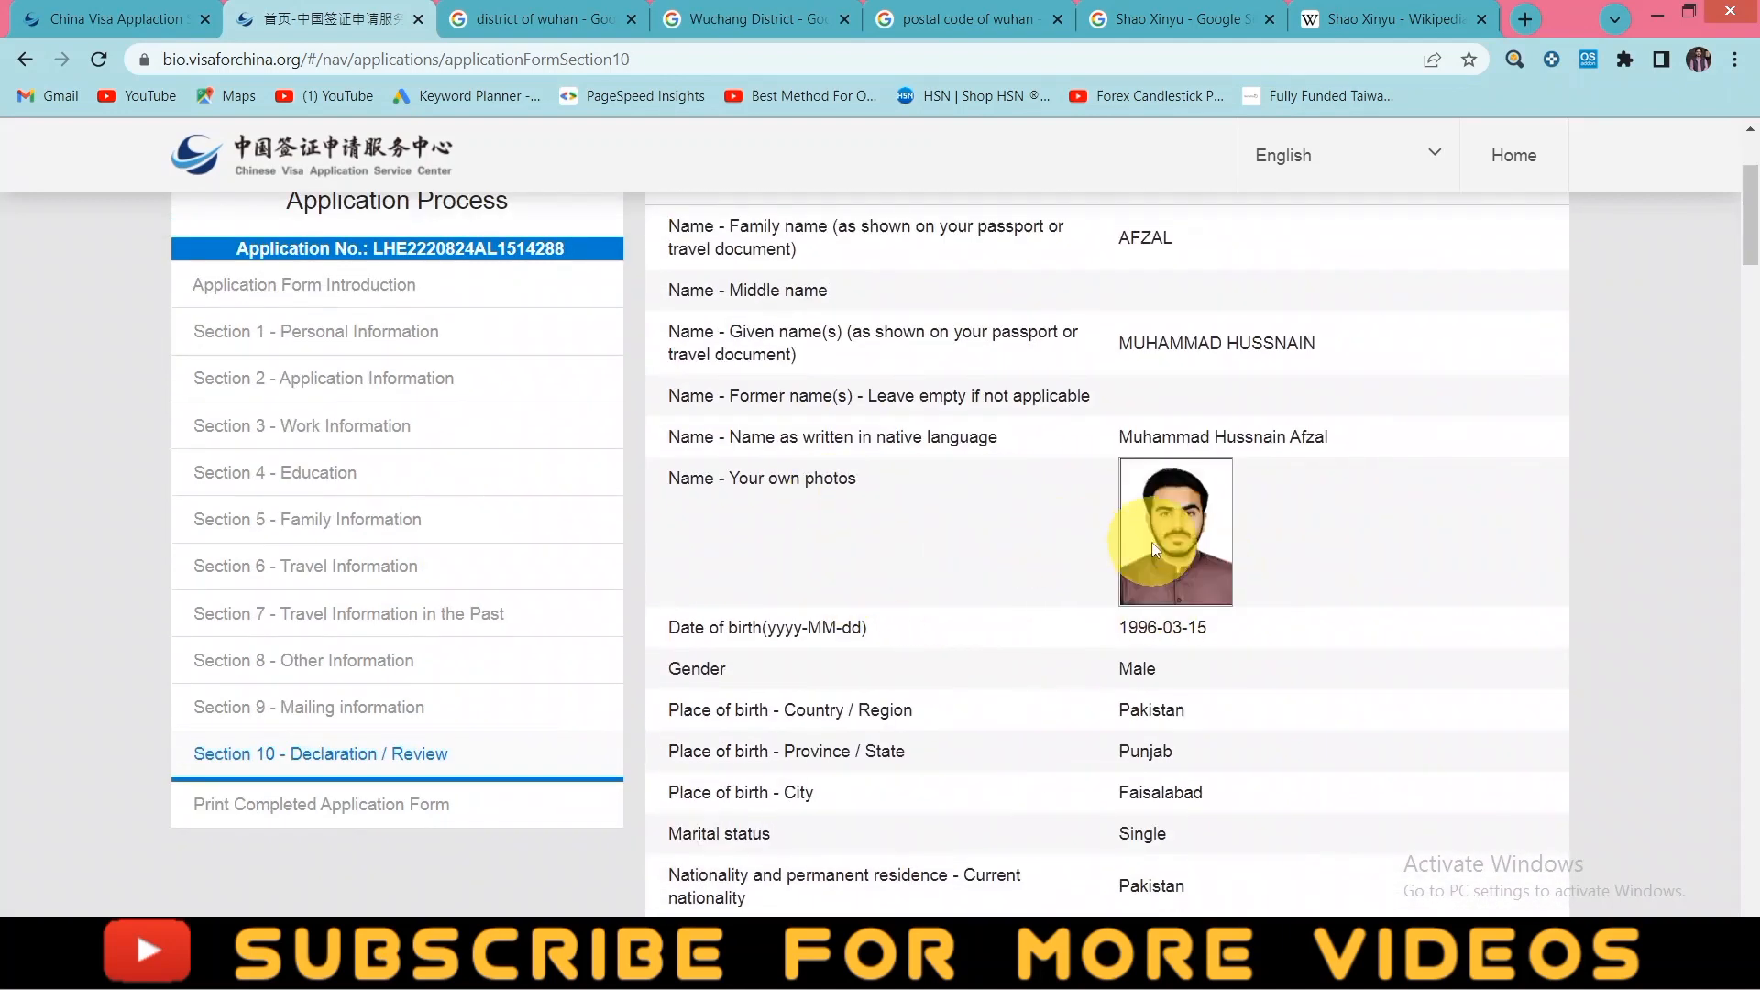
pyautogui.scroll(-8, 1041, 569)
pyautogui.scroll(-15, 1033, 571)
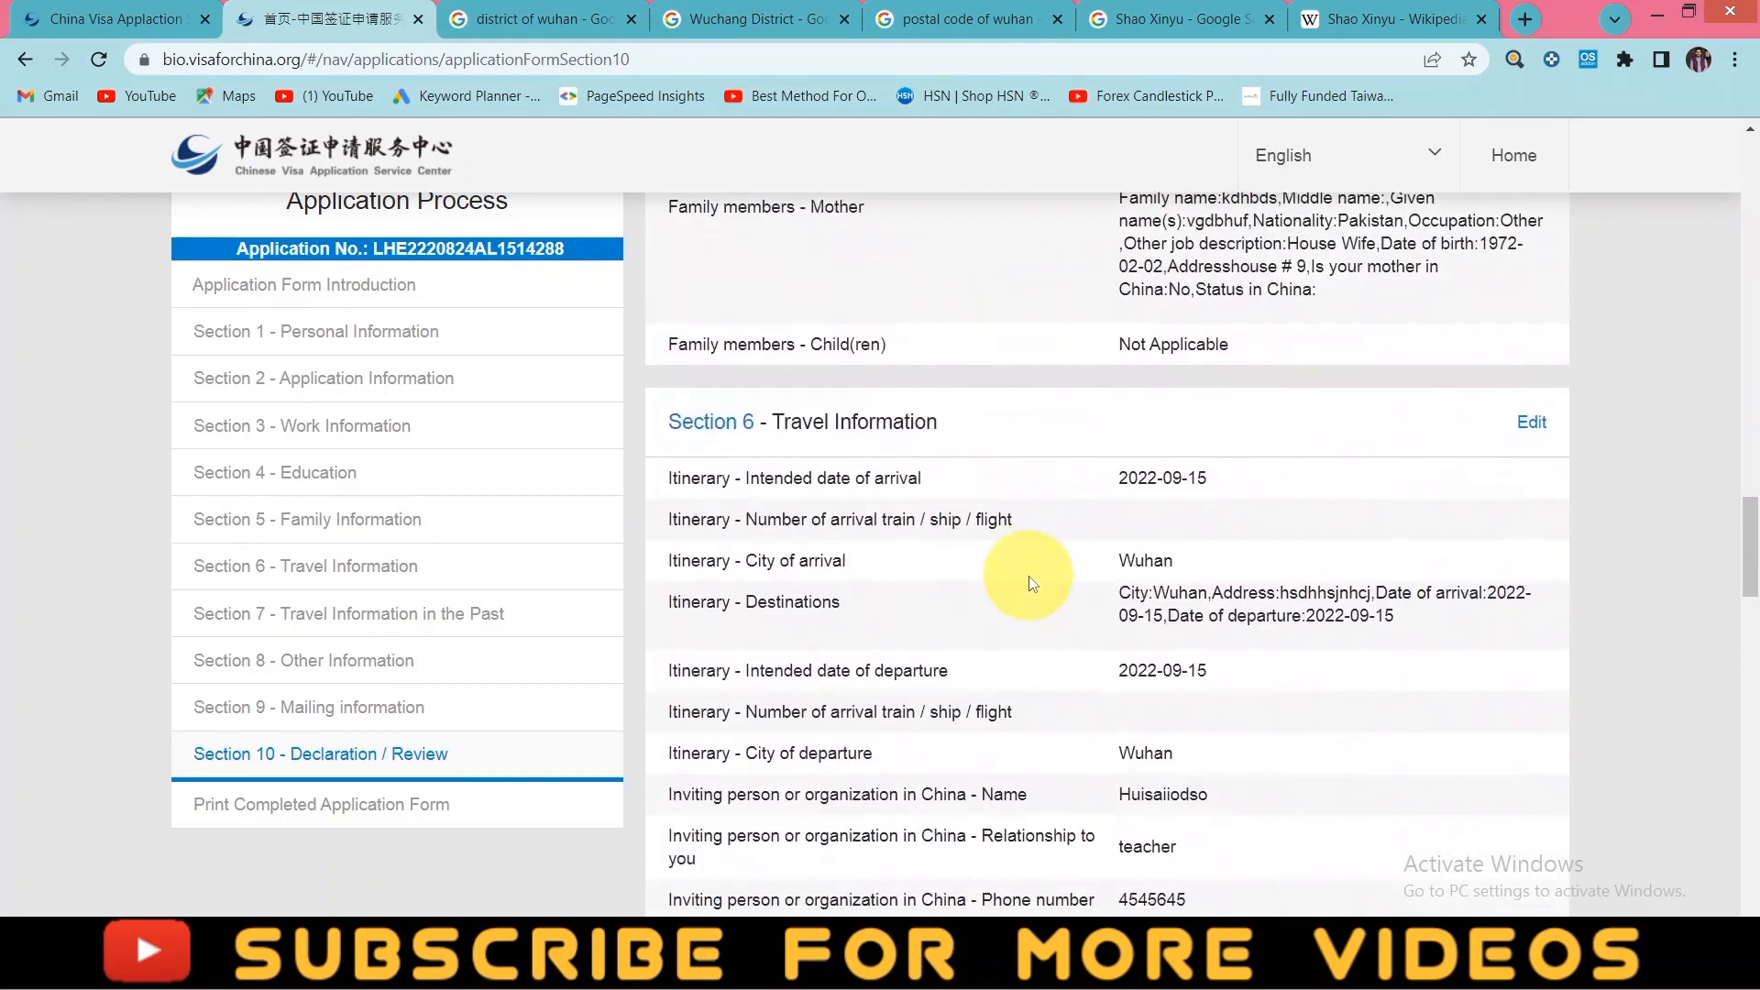
pyautogui.scroll(-15, 1033, 583)
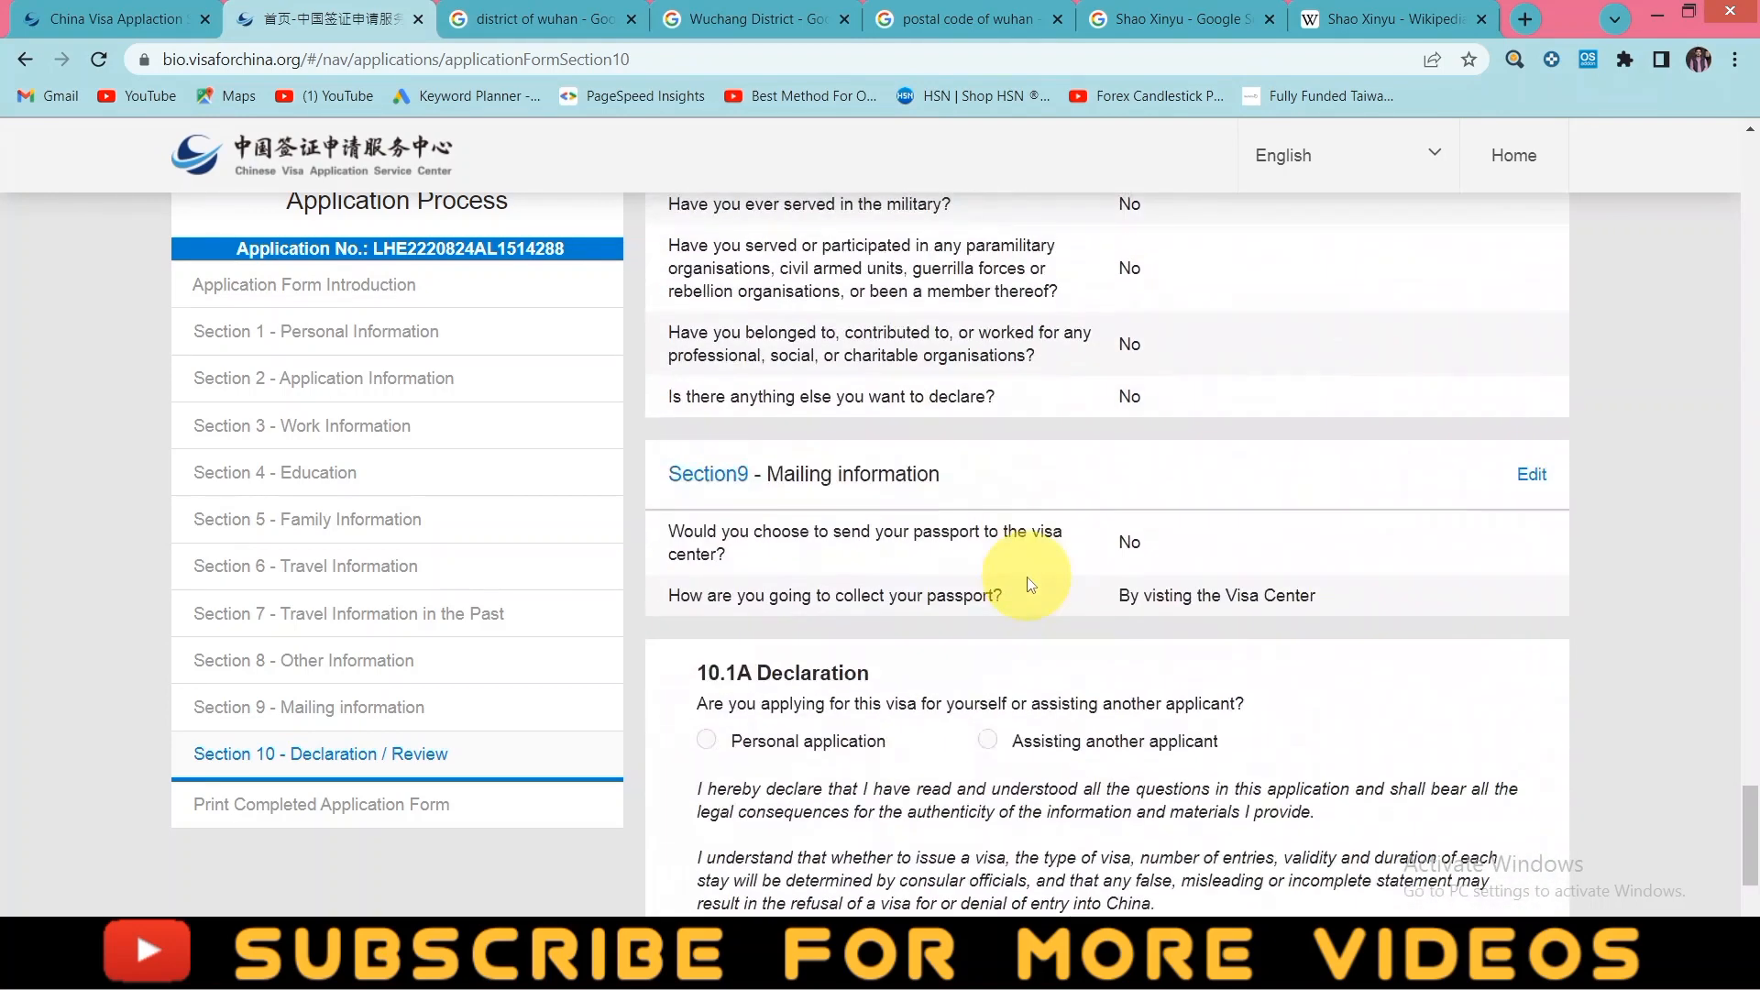
pyautogui.scroll(-4, 1032, 584)
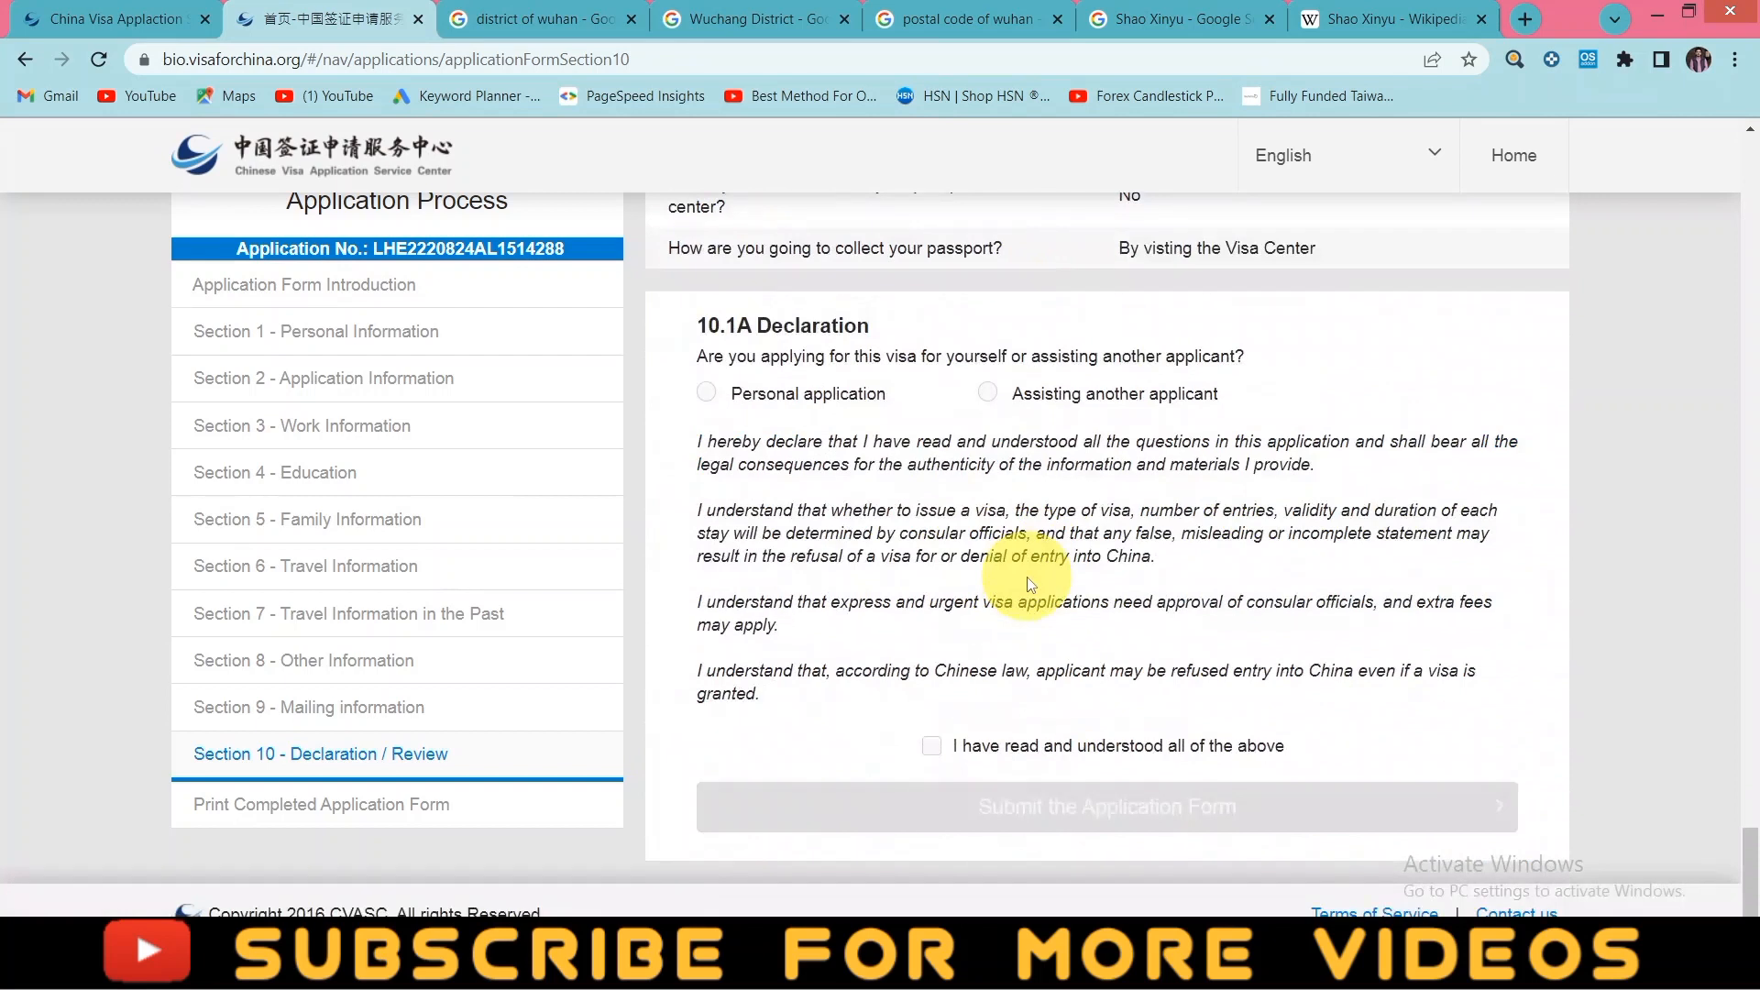
pyautogui.click(933, 748)
pyautogui.click(1146, 809)
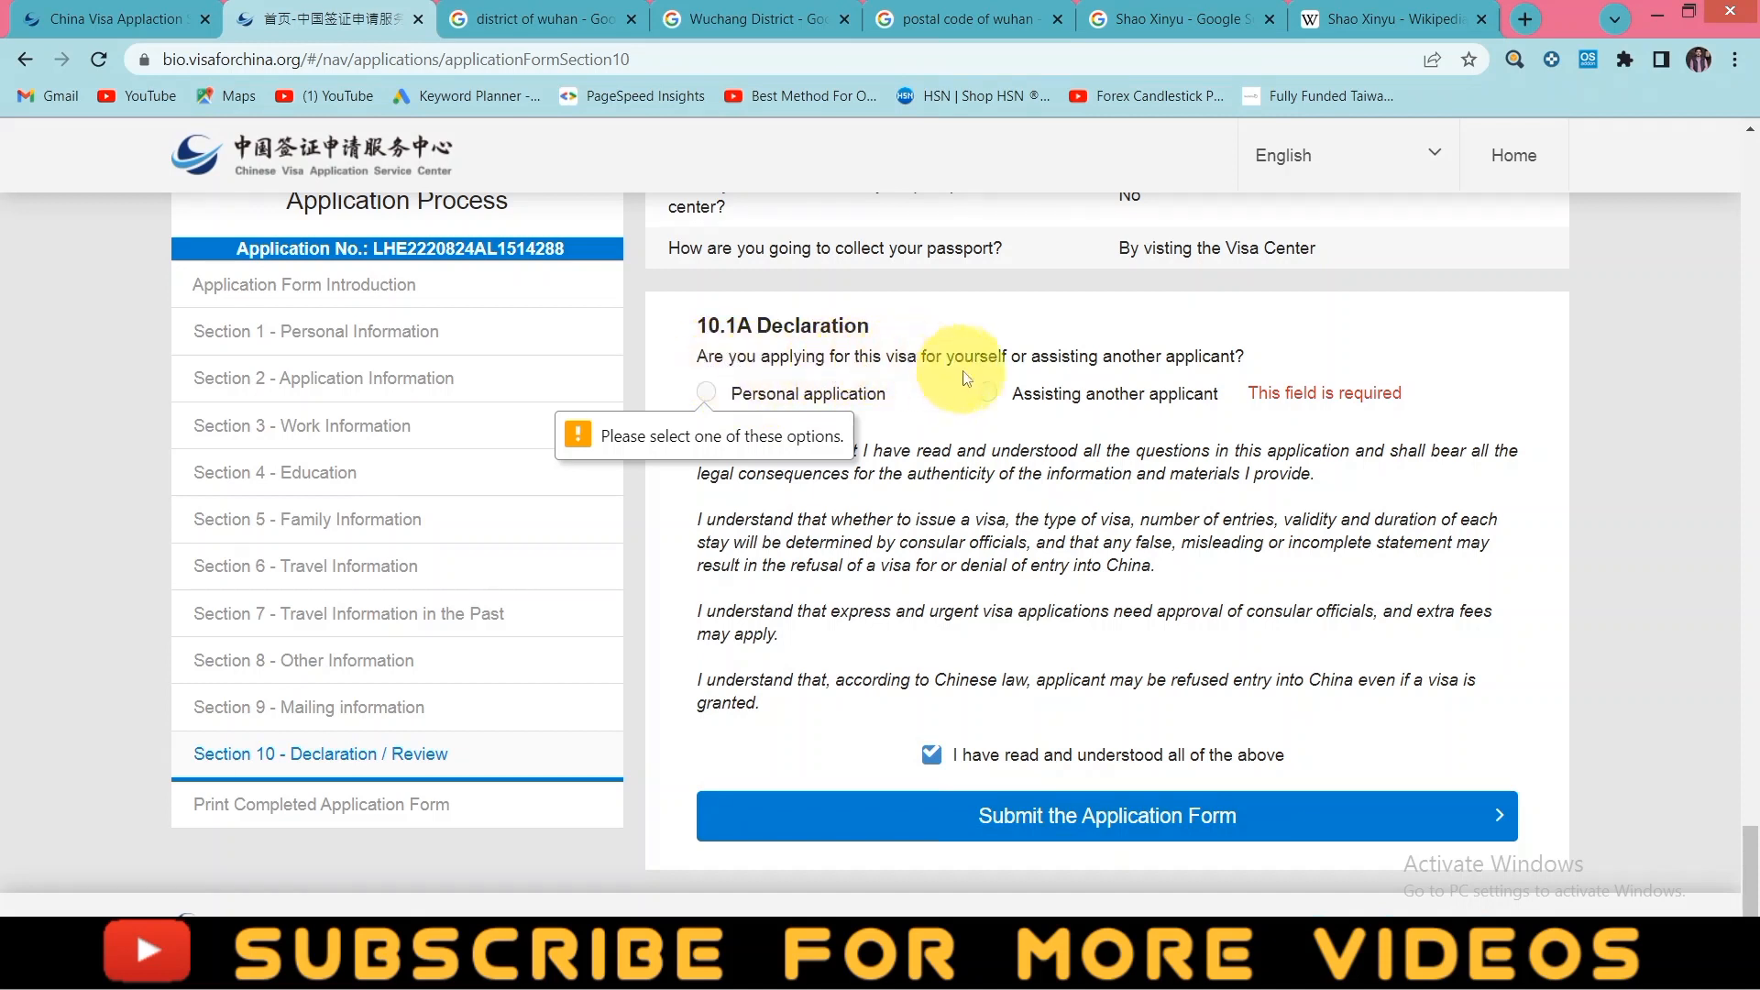
pyautogui.click(712, 399)
pyautogui.click(1013, 767)
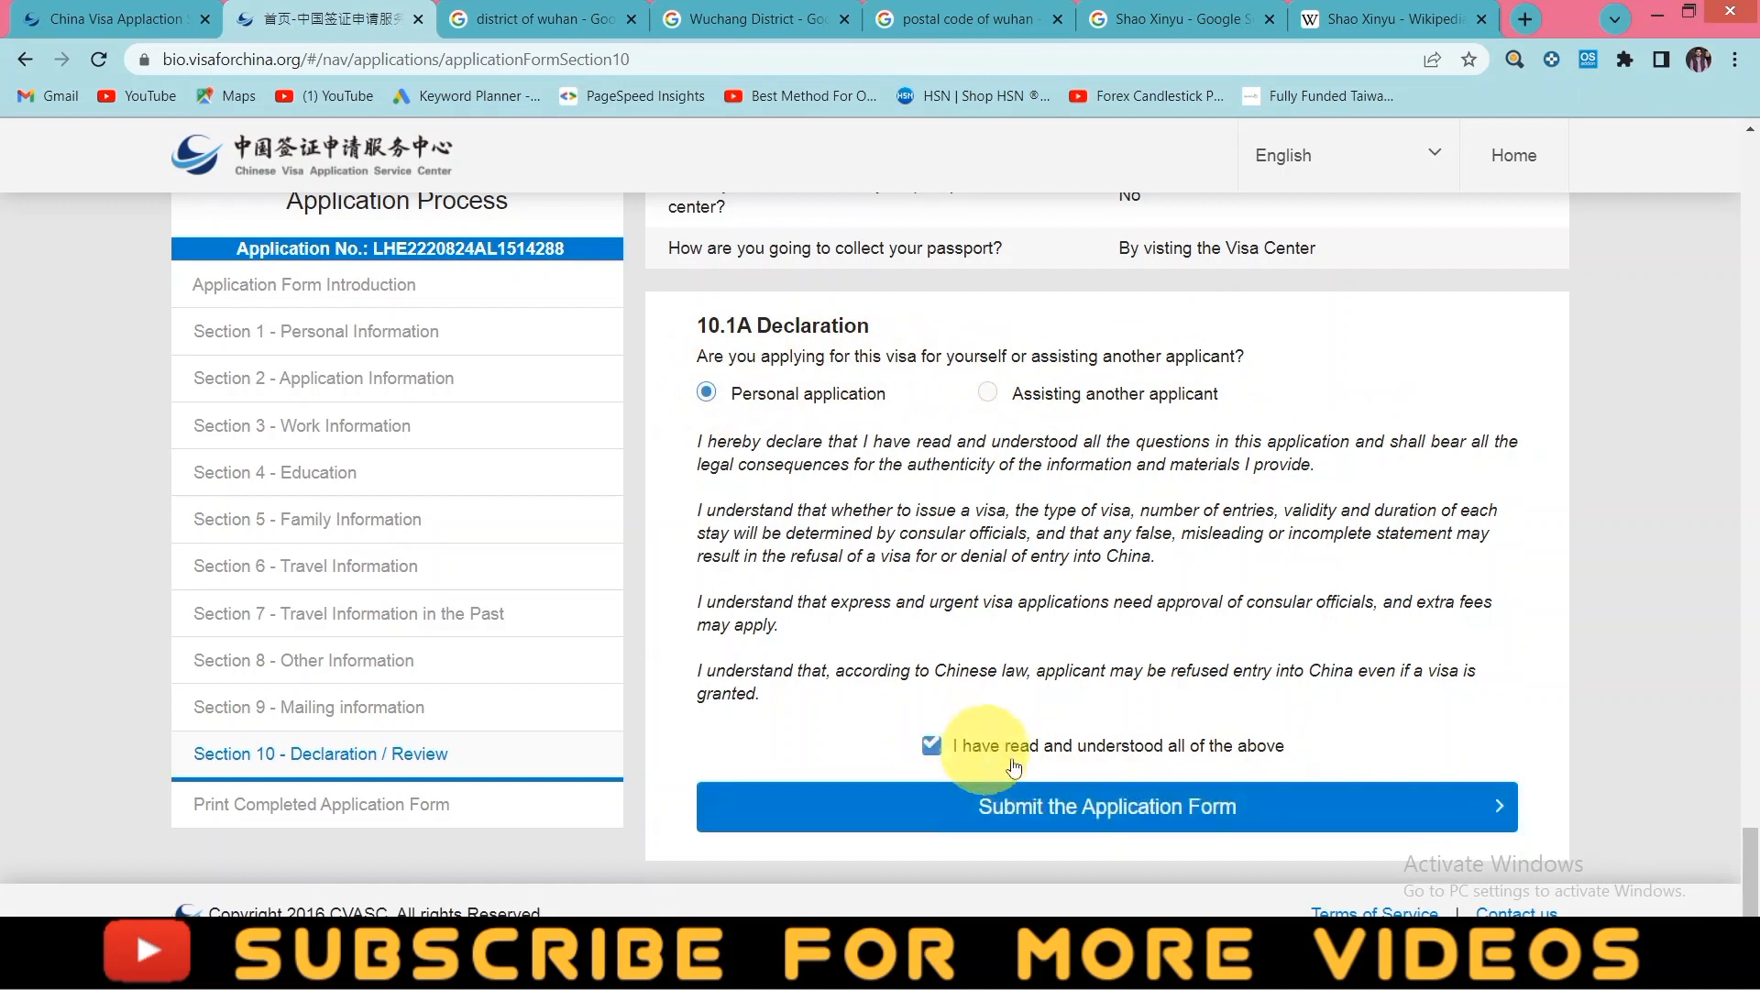
pyautogui.click(1090, 791)
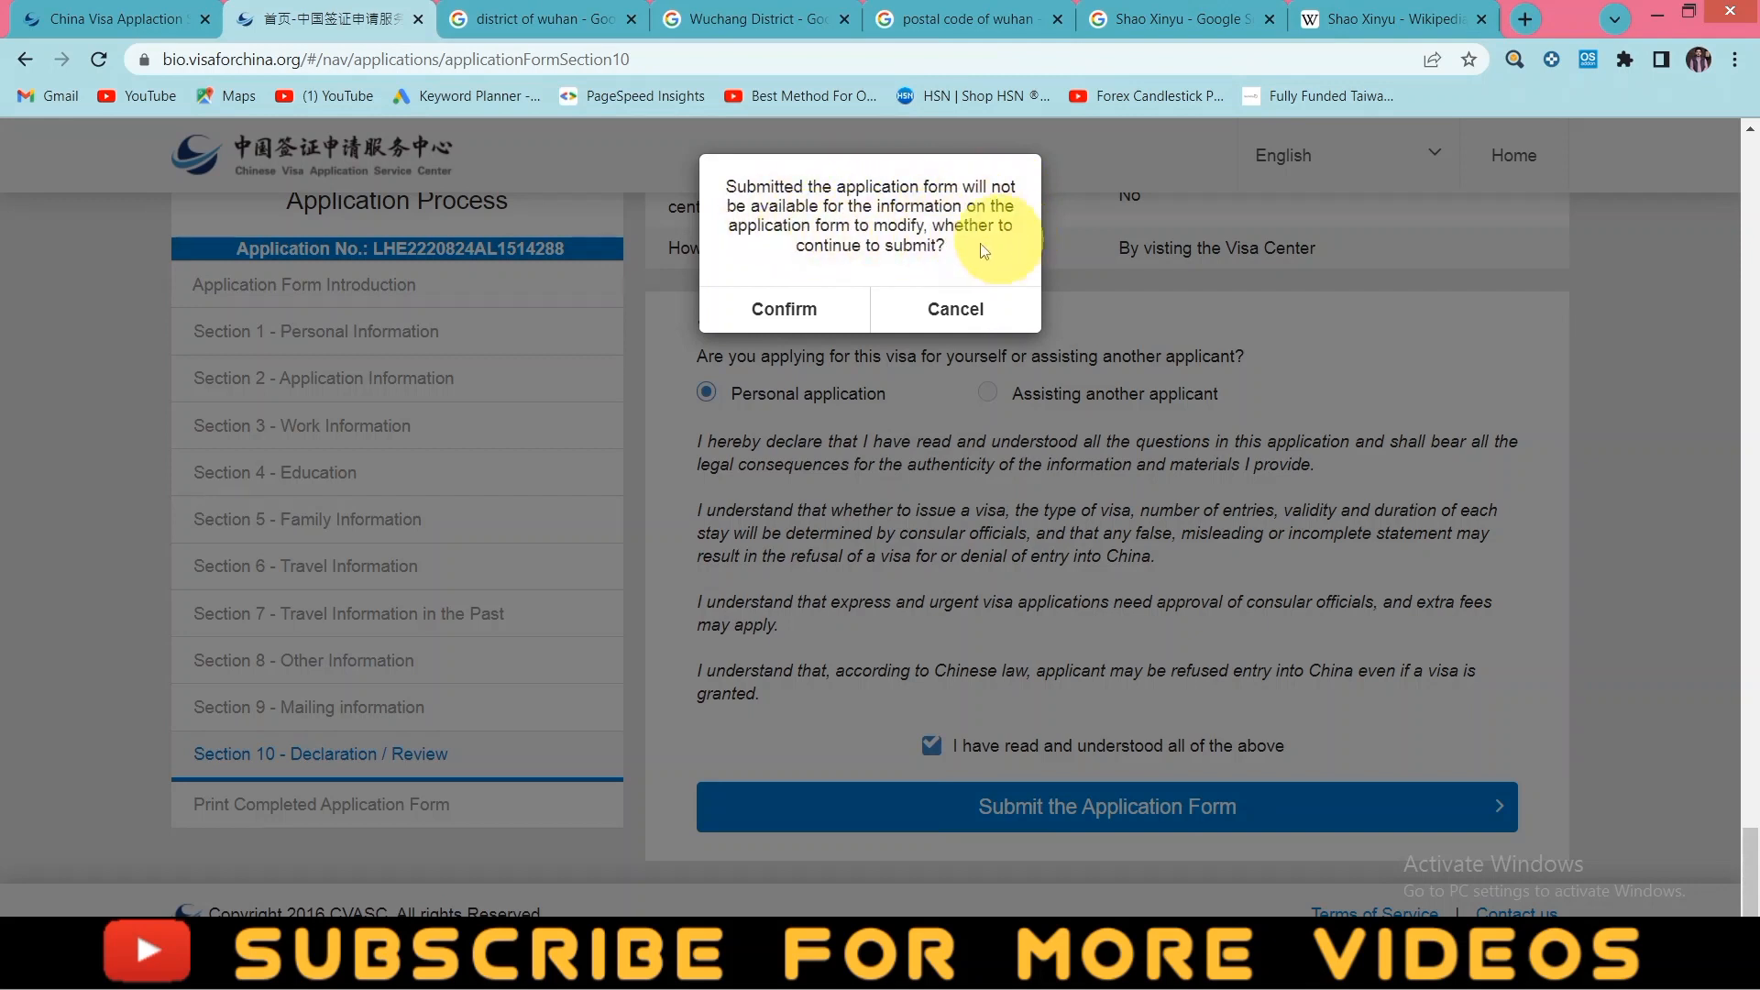
# - Confirm the submission, select the issued application number, and minimise all windows to the desktop
pyautogui.click(793, 313)
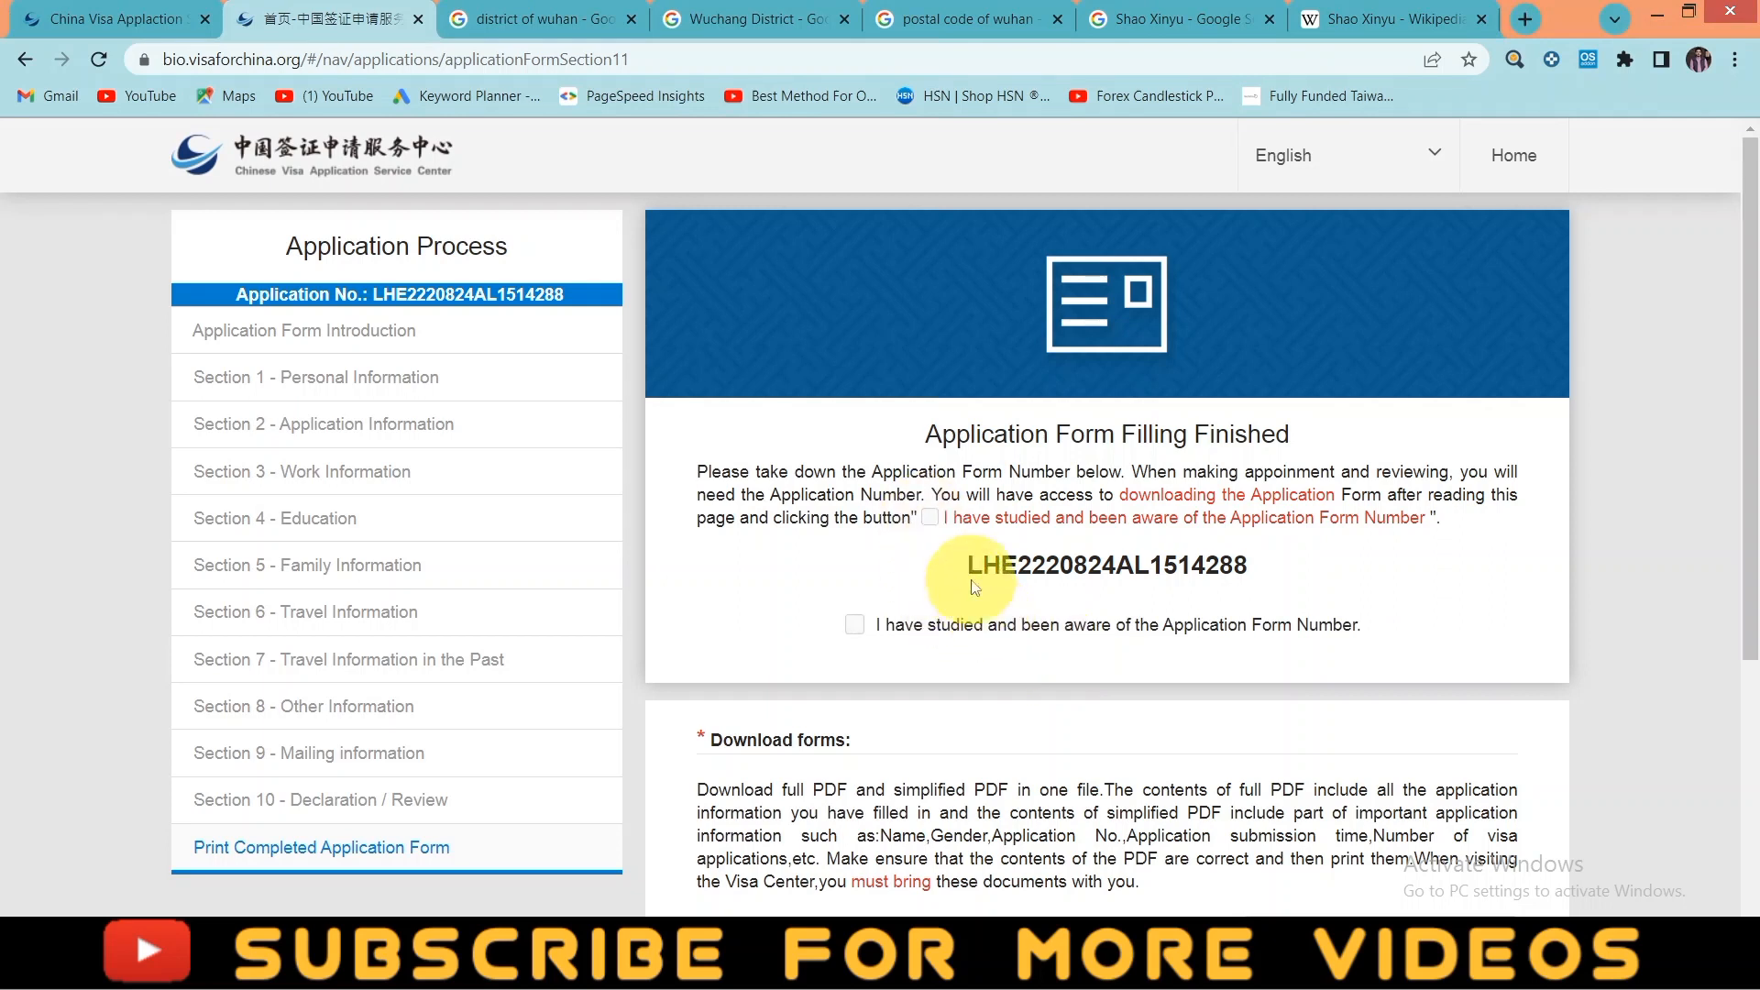
pyautogui.moveTo(963, 563); pyautogui.dragTo(1254, 568)
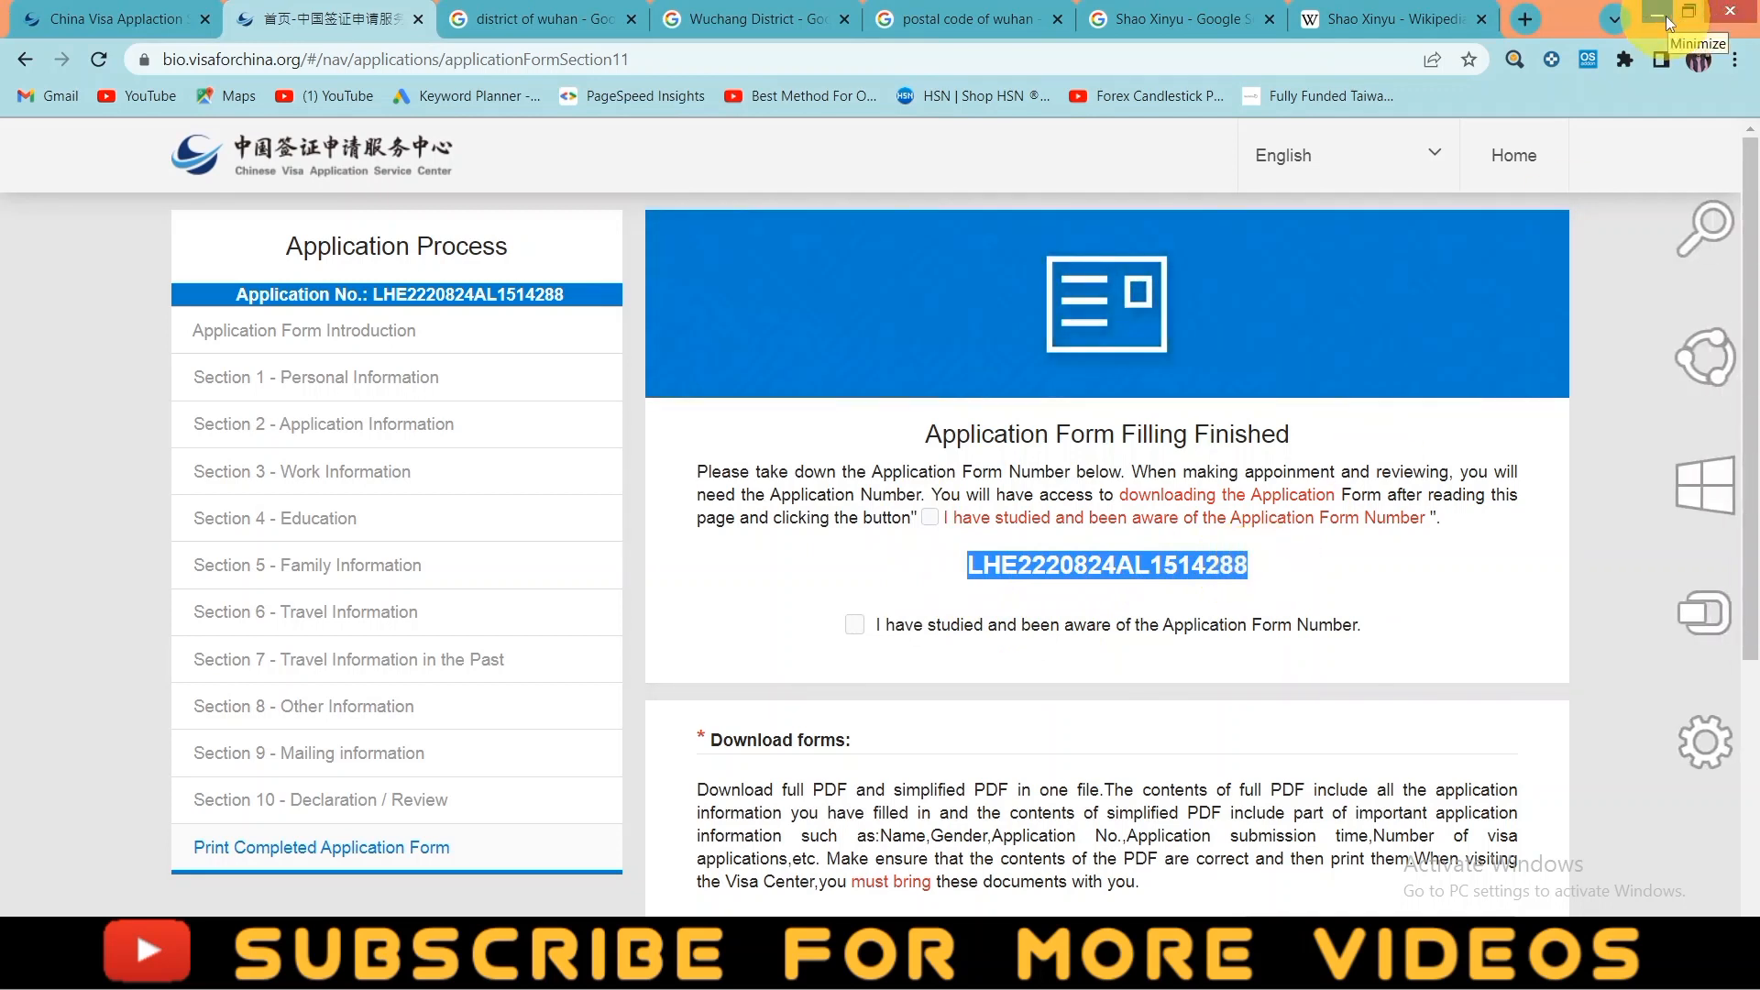
pyautogui.click(1667, 15)
pyautogui.click(1665, 15)
pyautogui.click(1664, 16)
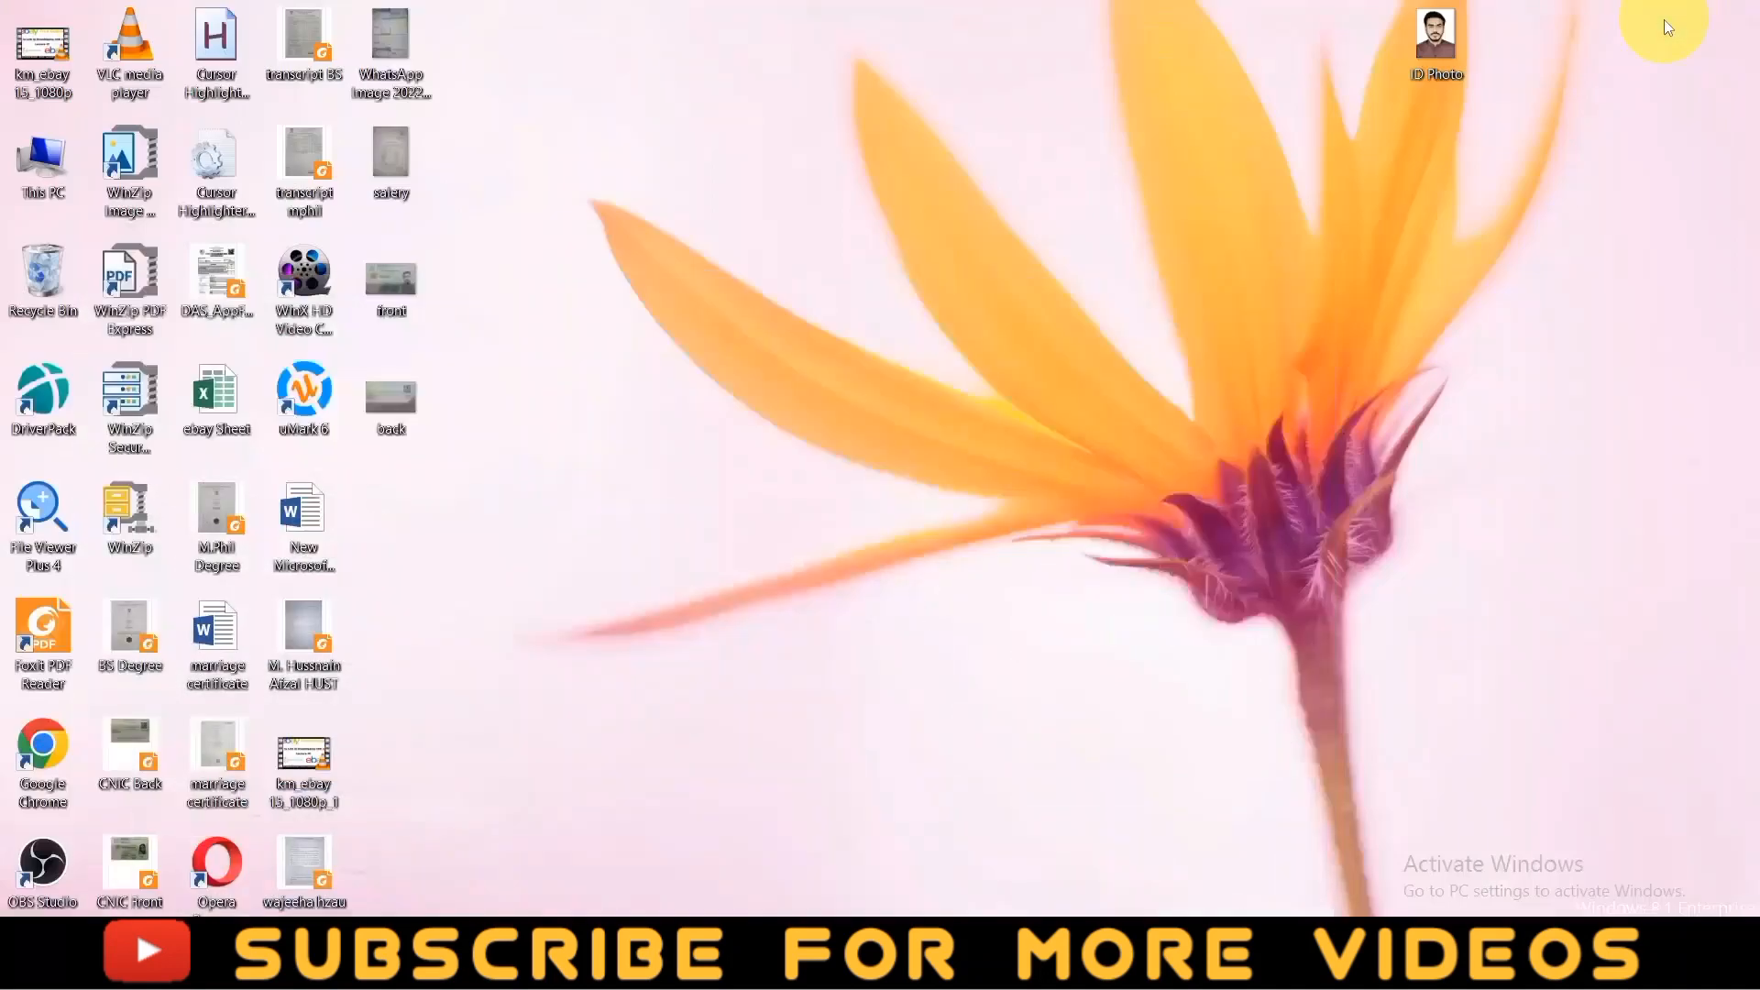
# - Record the application number in a new desktop Word document and tick the site's acknowledgement checkbox
pyautogui.rightClick(1098, 204)
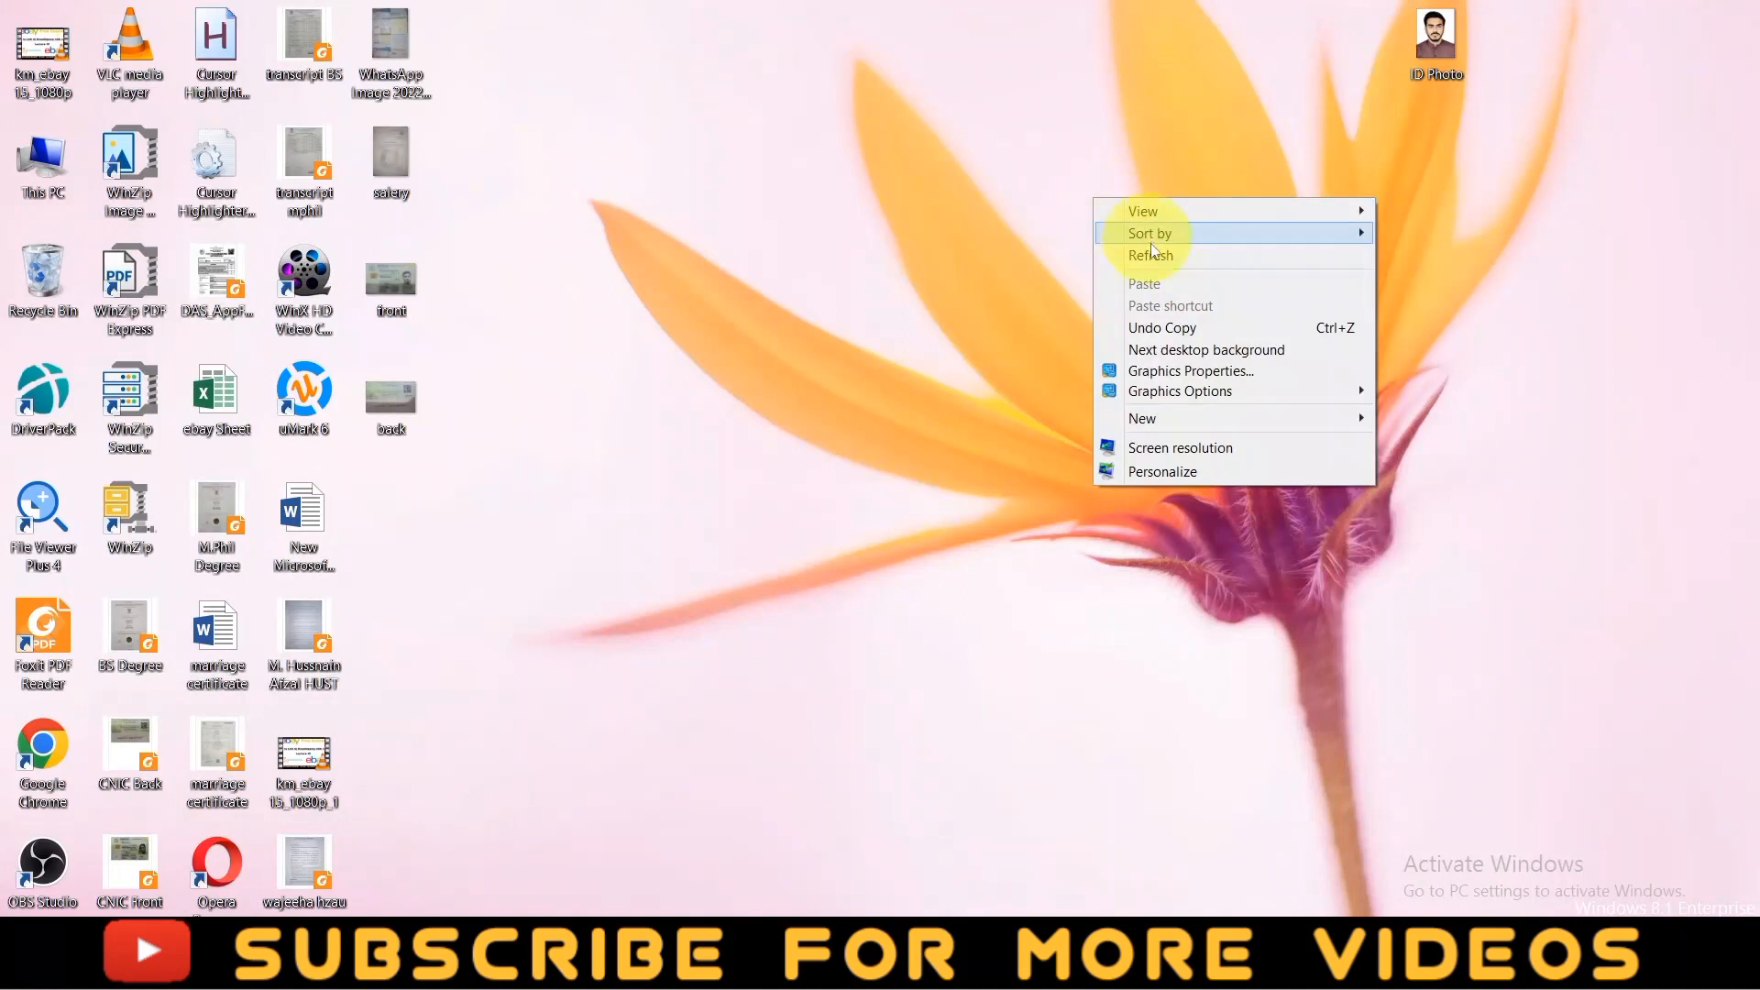
pyautogui.click(1153, 414)
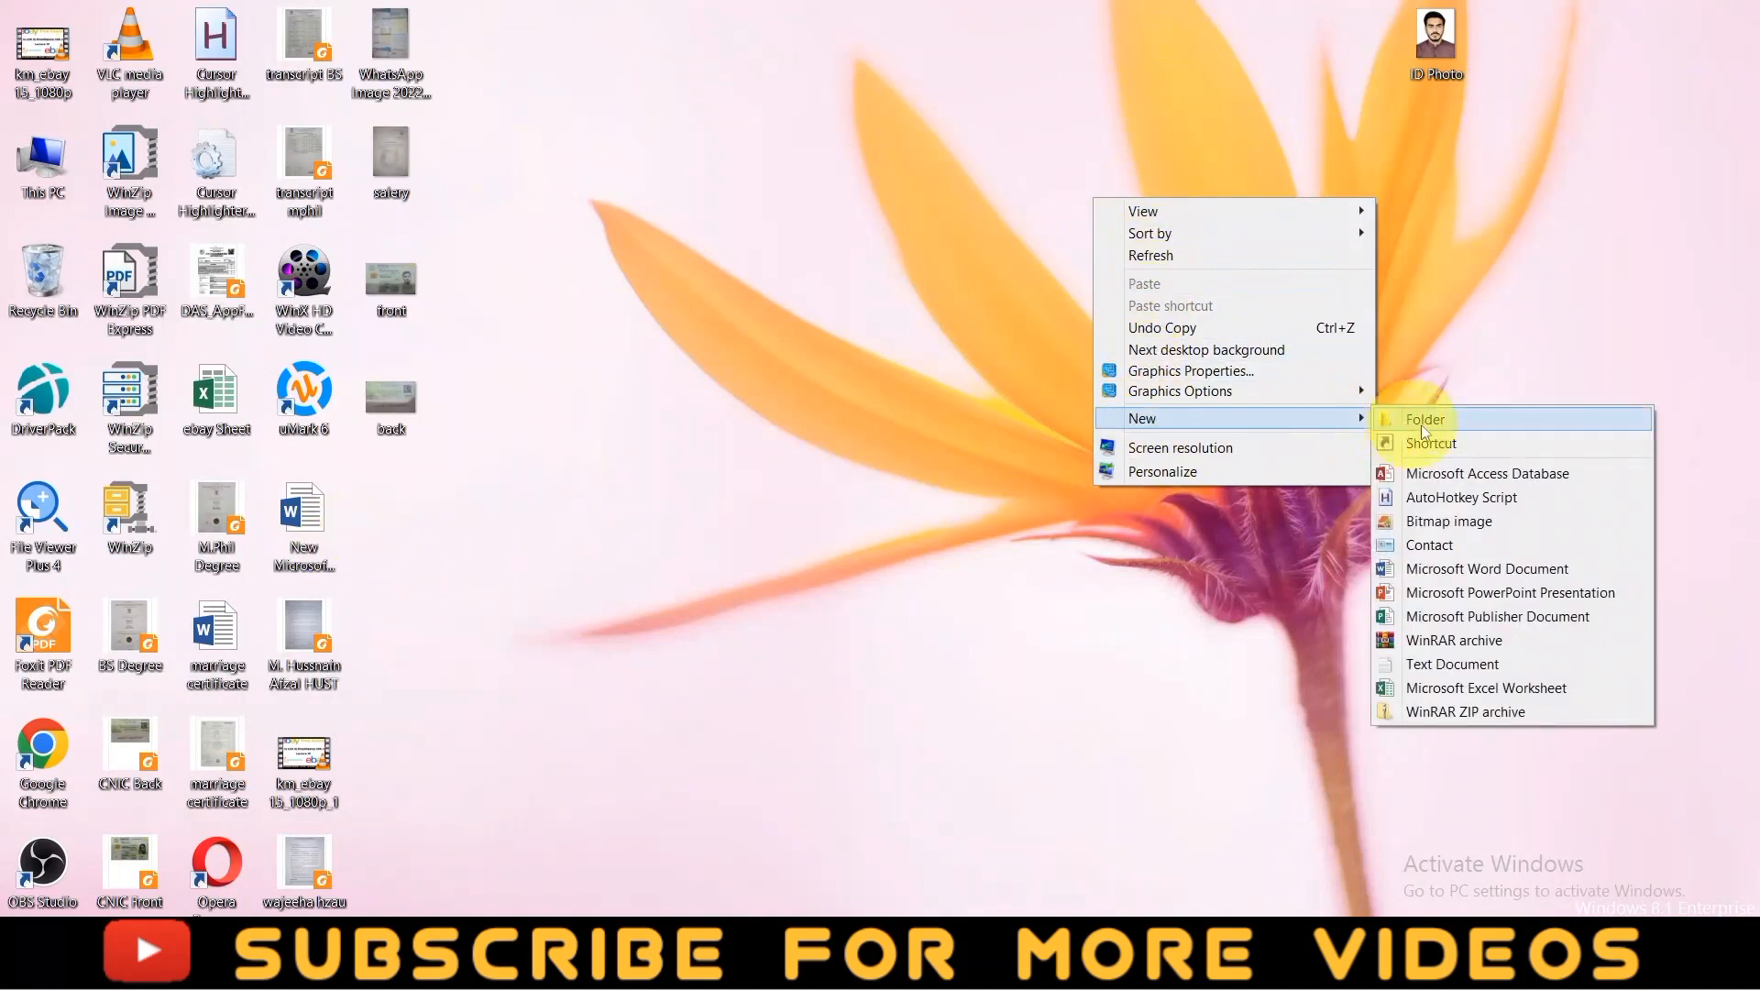
pyautogui.click(1486, 569)
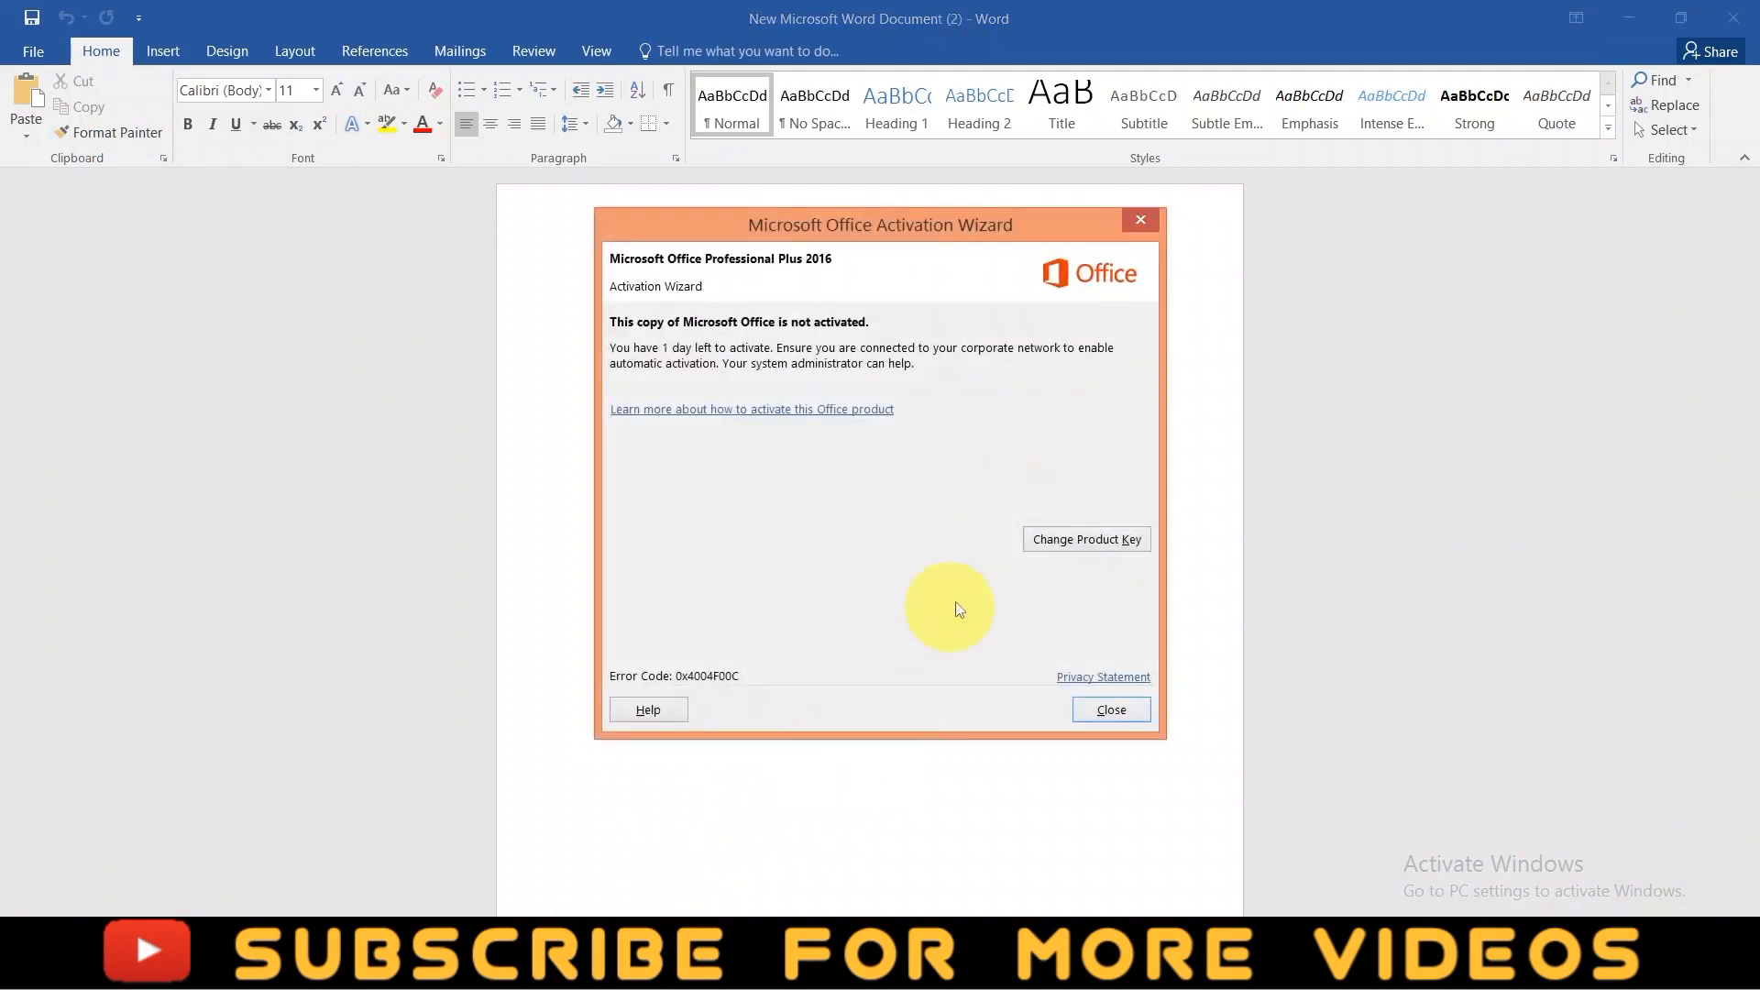
pyautogui.click(1141, 219)
pyautogui.hotkey('ctrl', 'f')
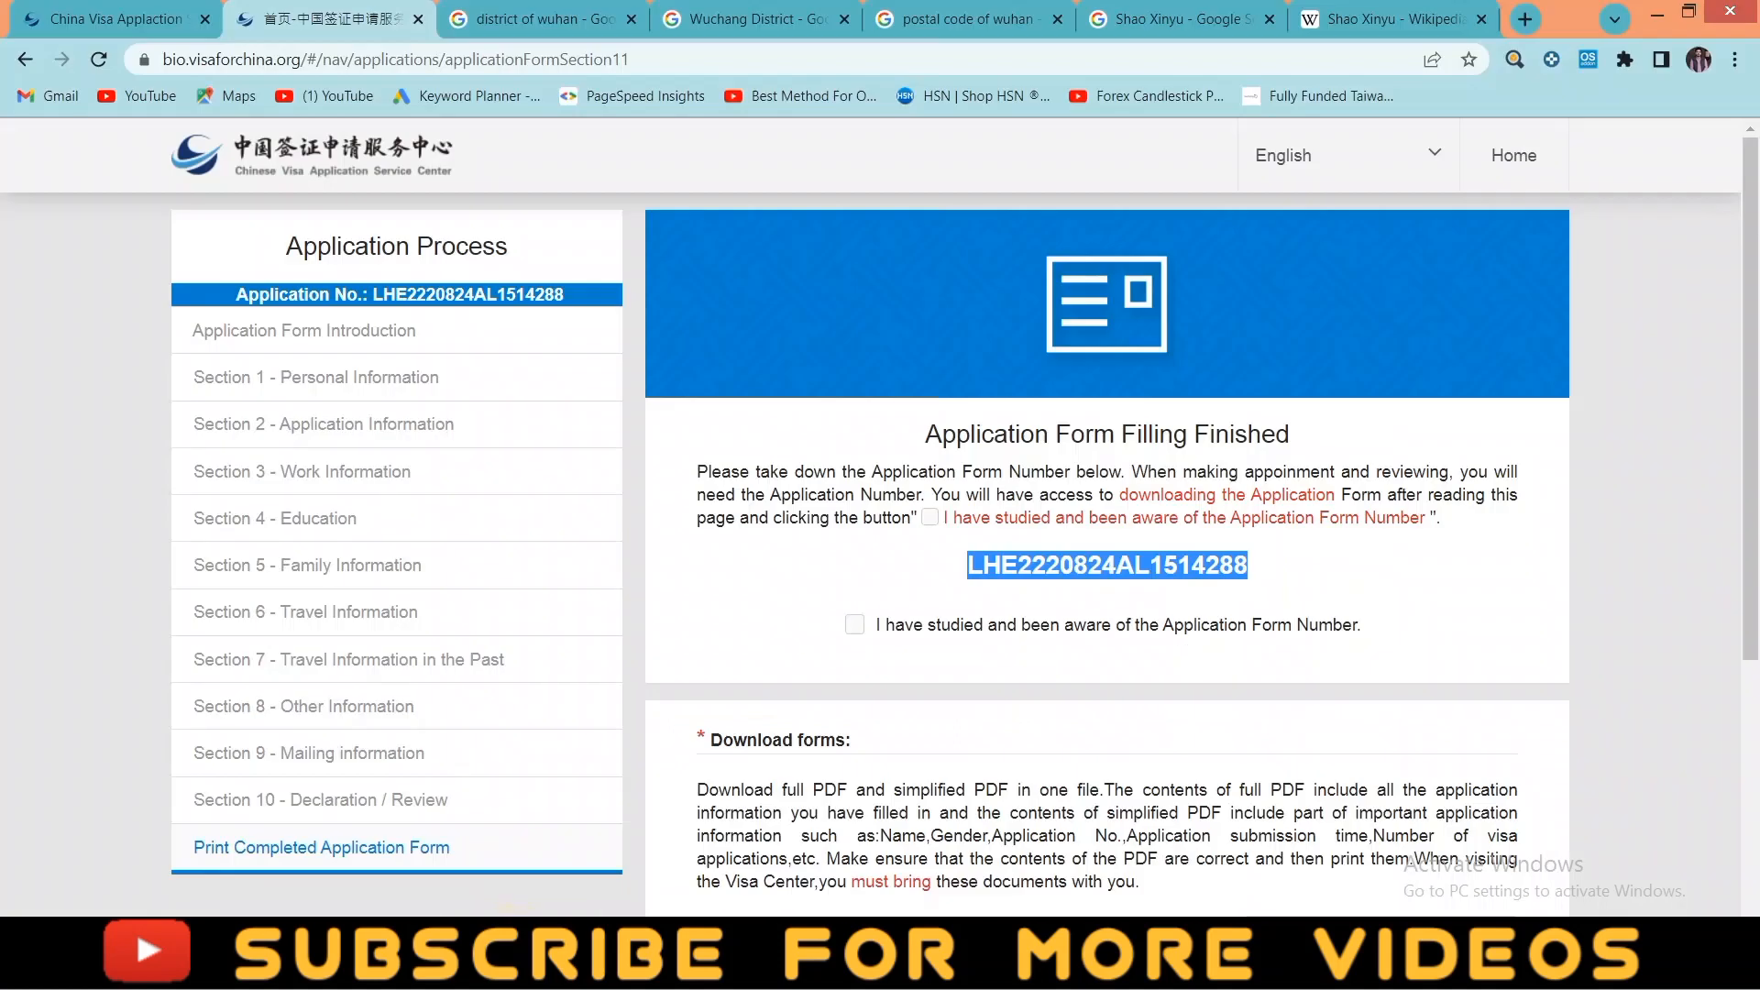
pyautogui.click(930, 525)
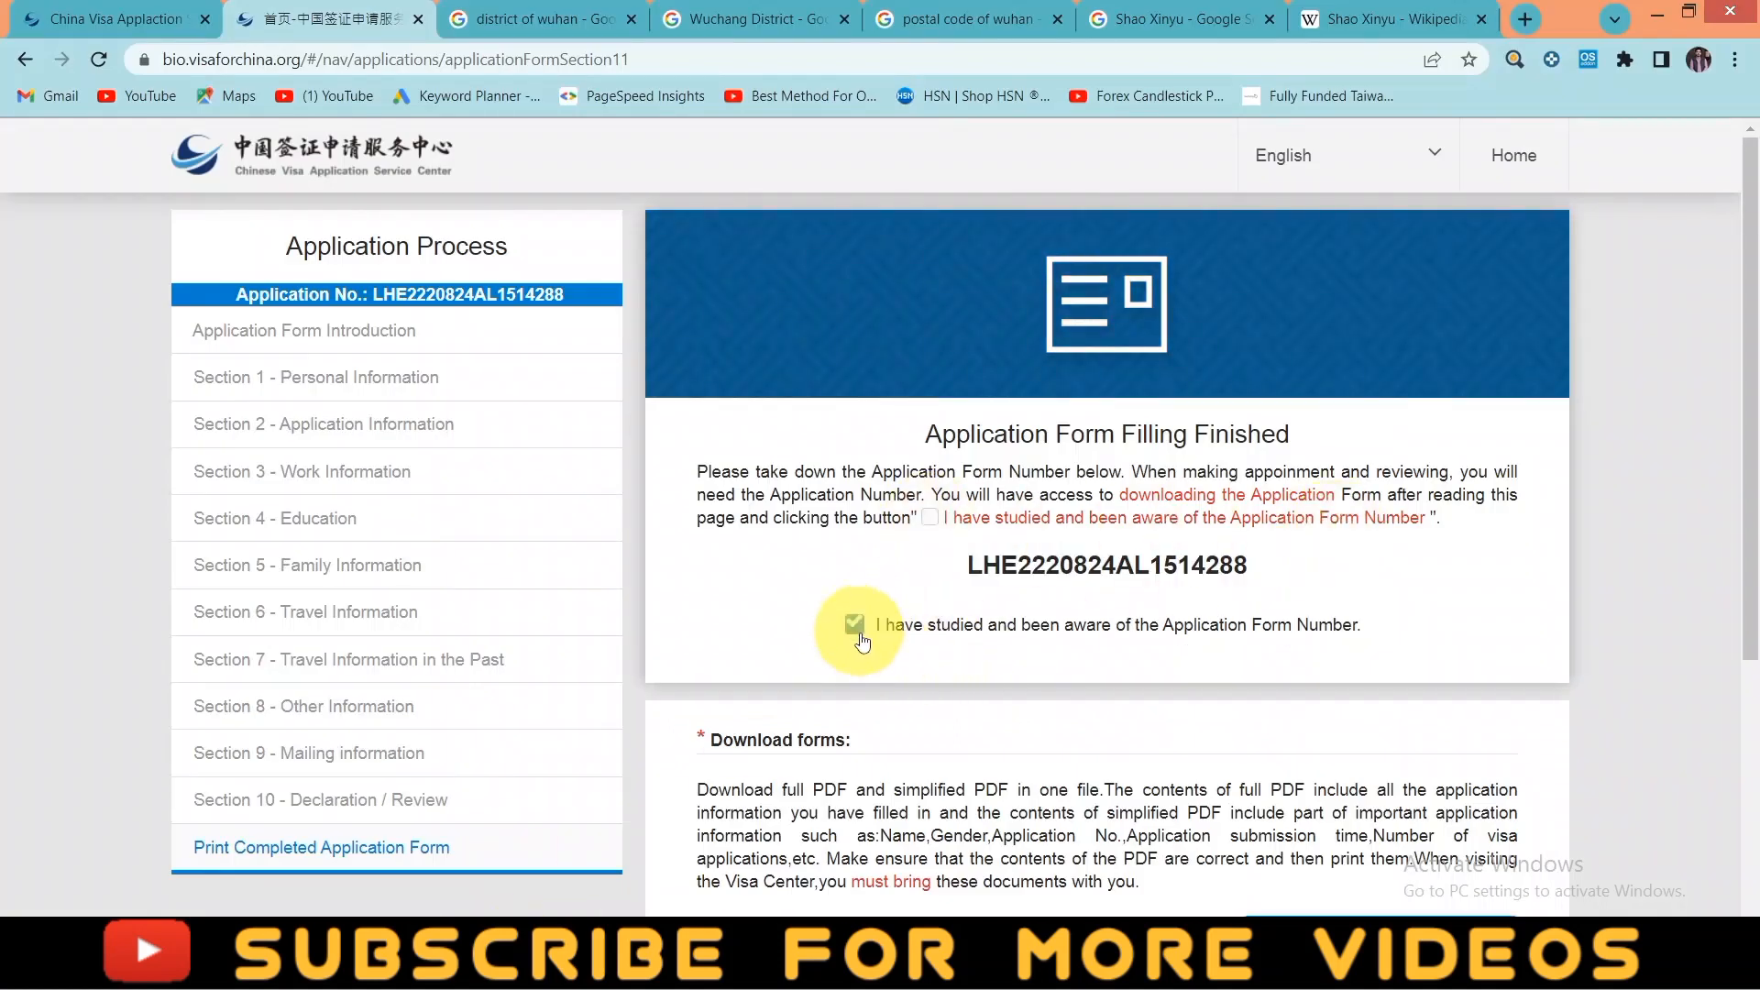
pyautogui.scroll(-2, 1061, 649)
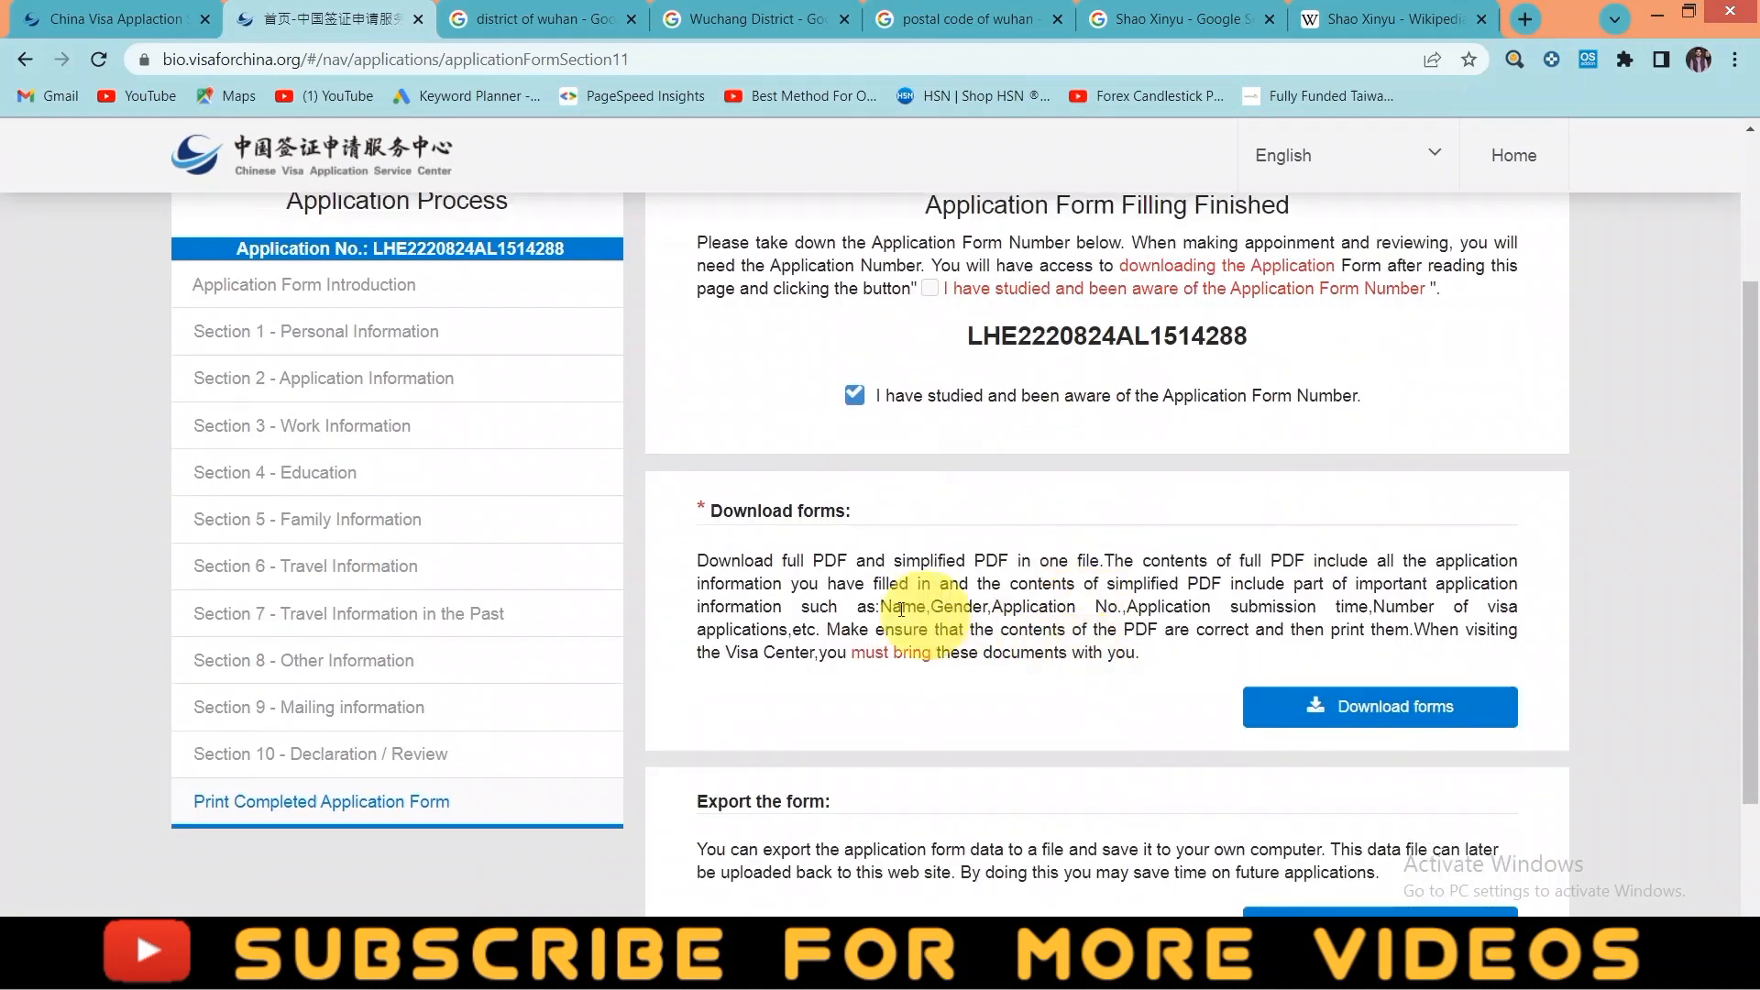
# - Download the full and simplified application PDFs and export the form data file
pyautogui.click(1393, 720)
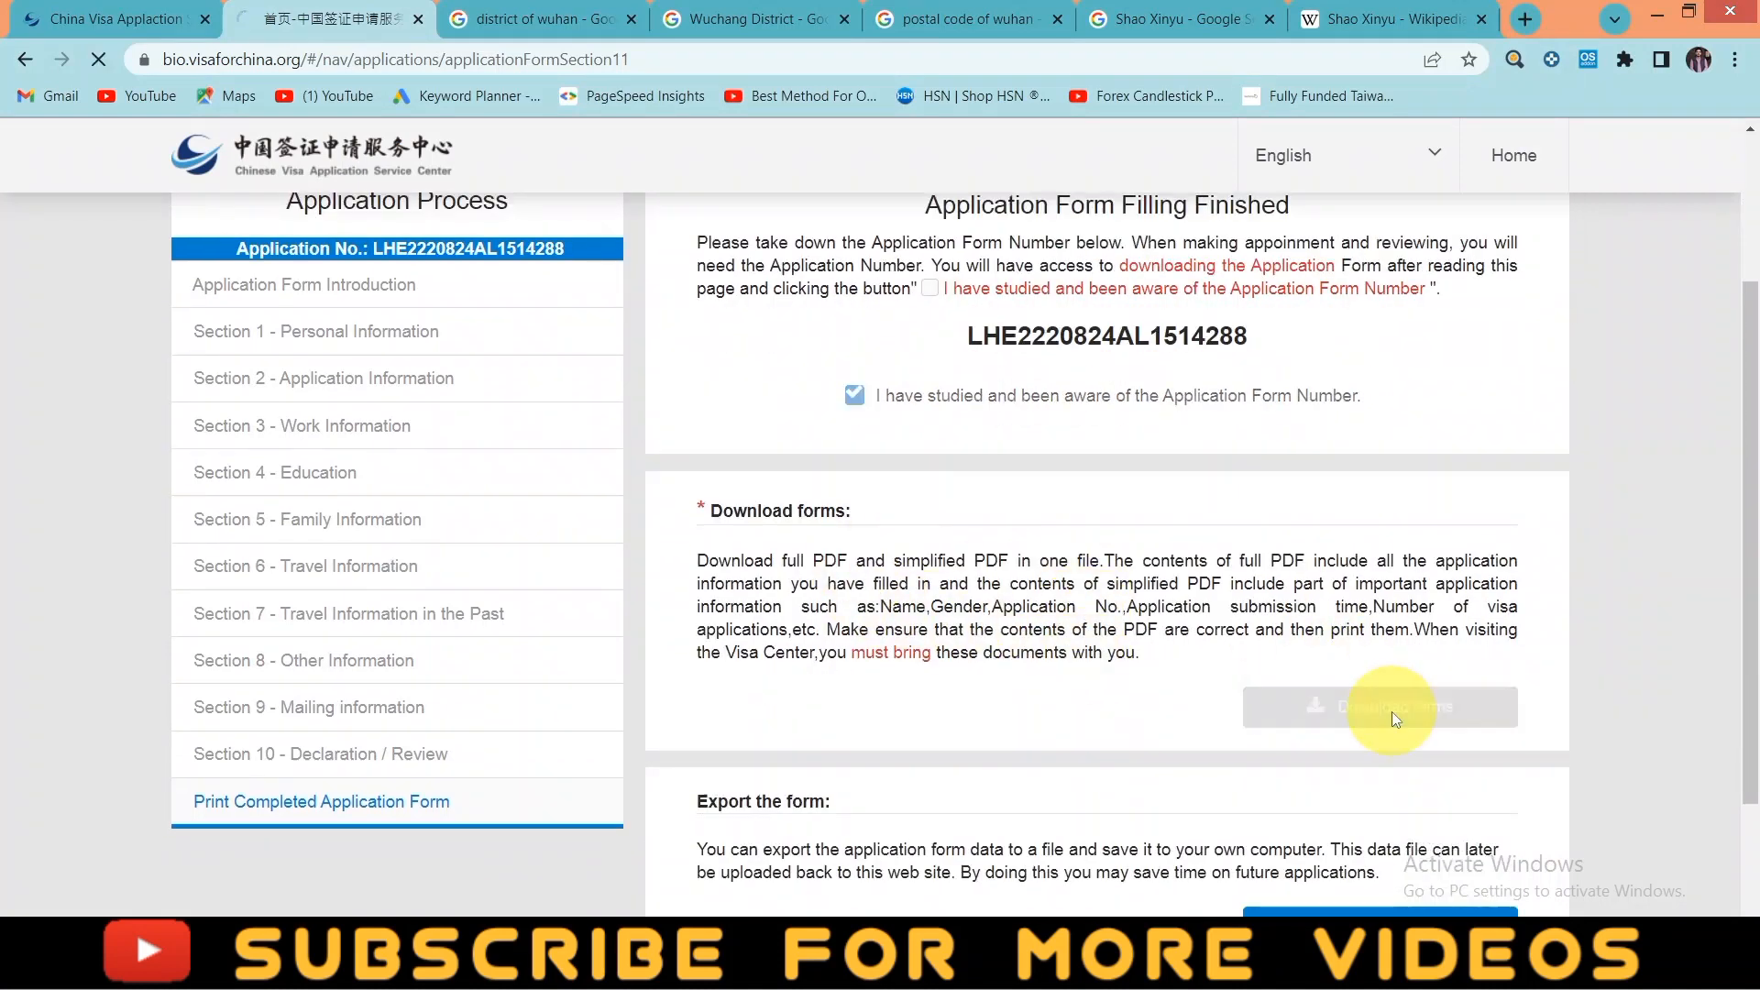
pyautogui.scroll(-2, 1118, 733)
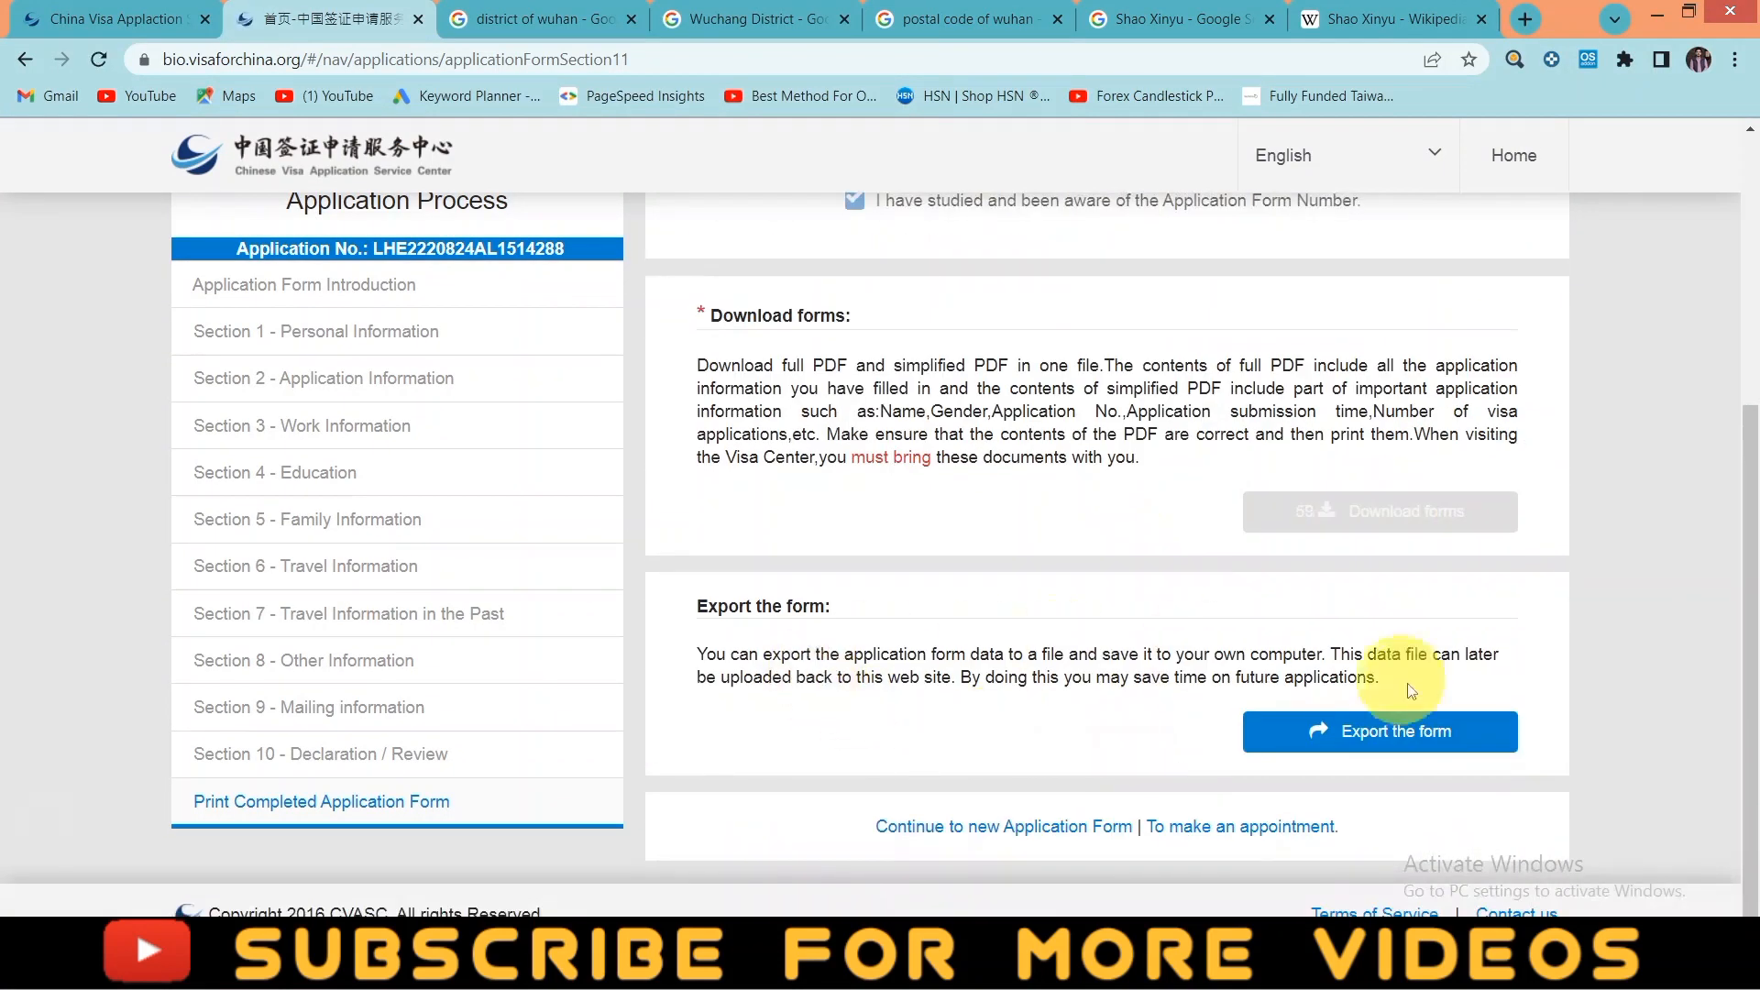
pyautogui.click(1403, 738)
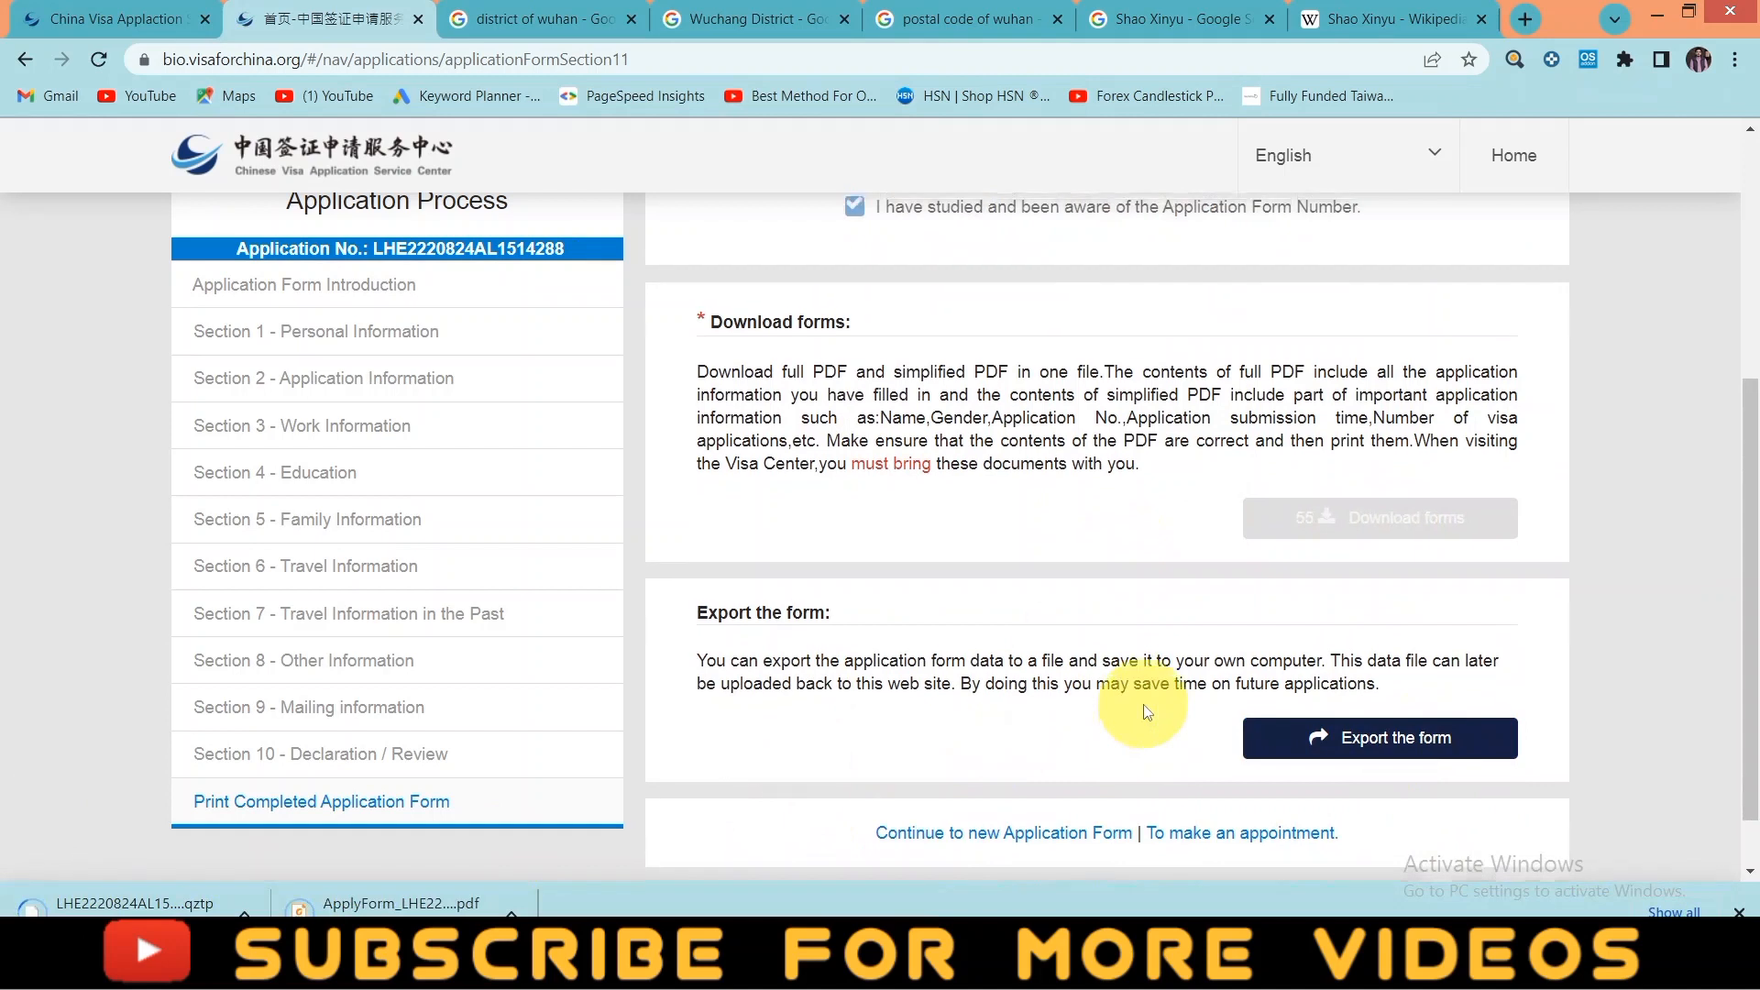
pyautogui.scroll(1, 1137, 706)
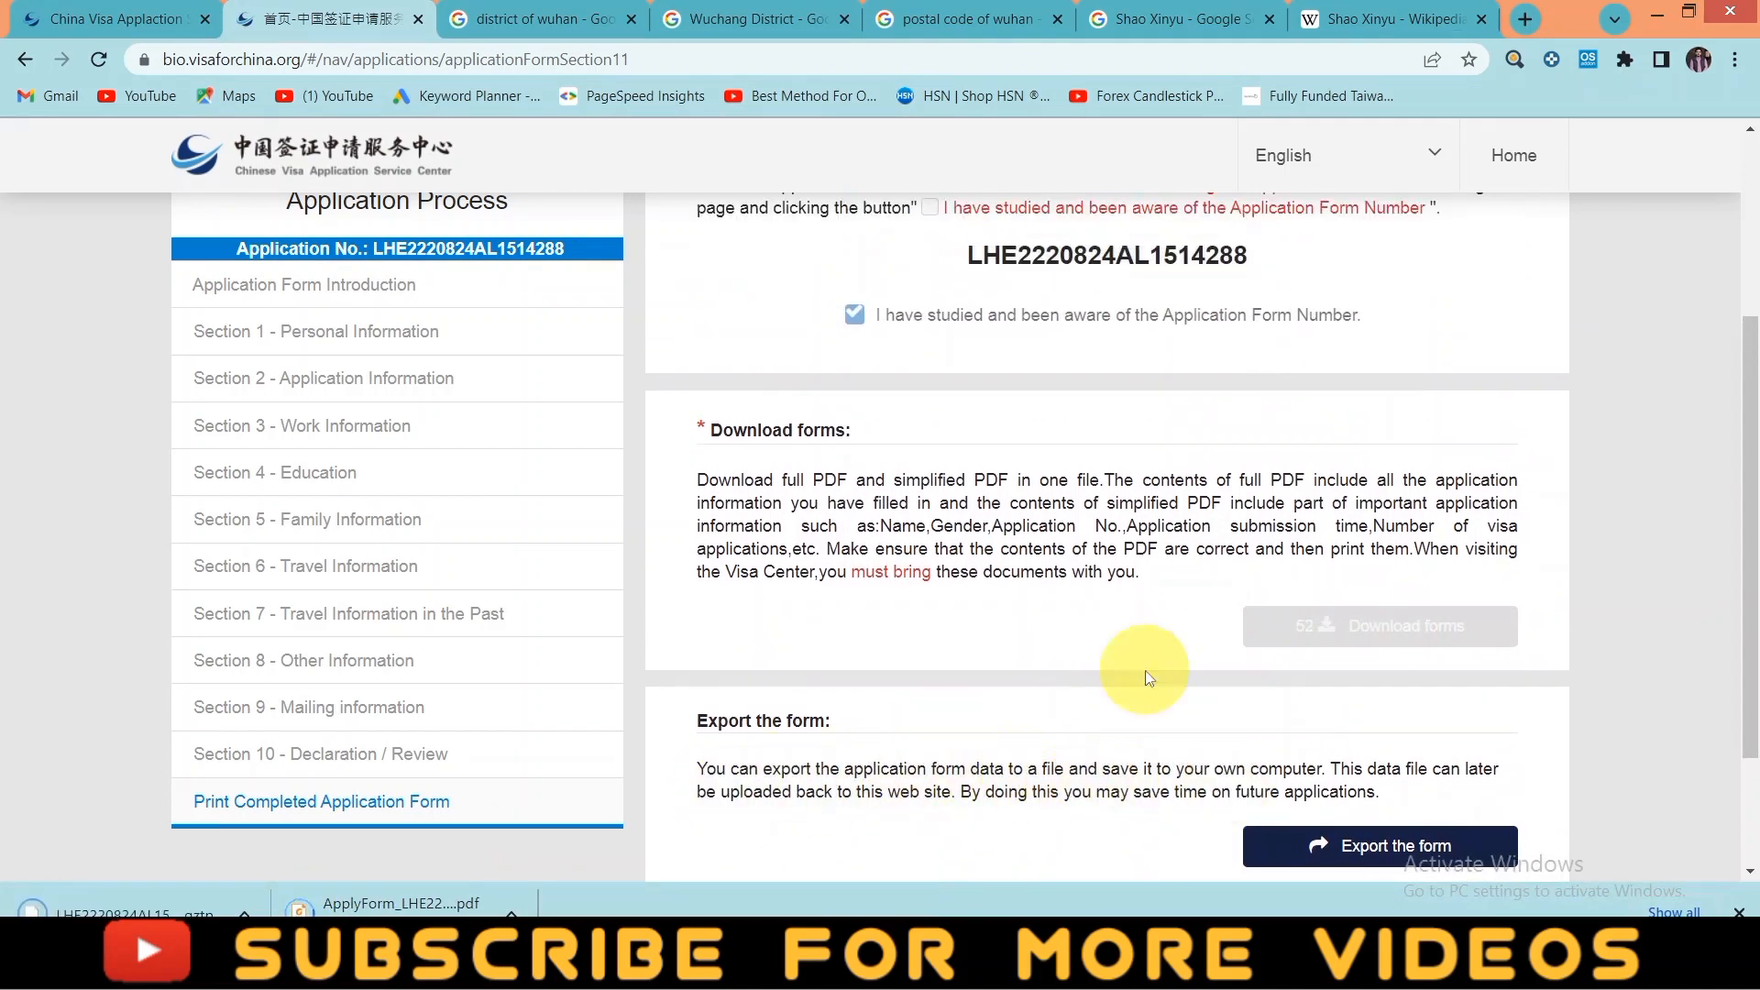
pyautogui.scroll(2, 1137, 676)
pyautogui.scroll(-3, 944, 587)
pyautogui.scroll(-1, 981, 606)
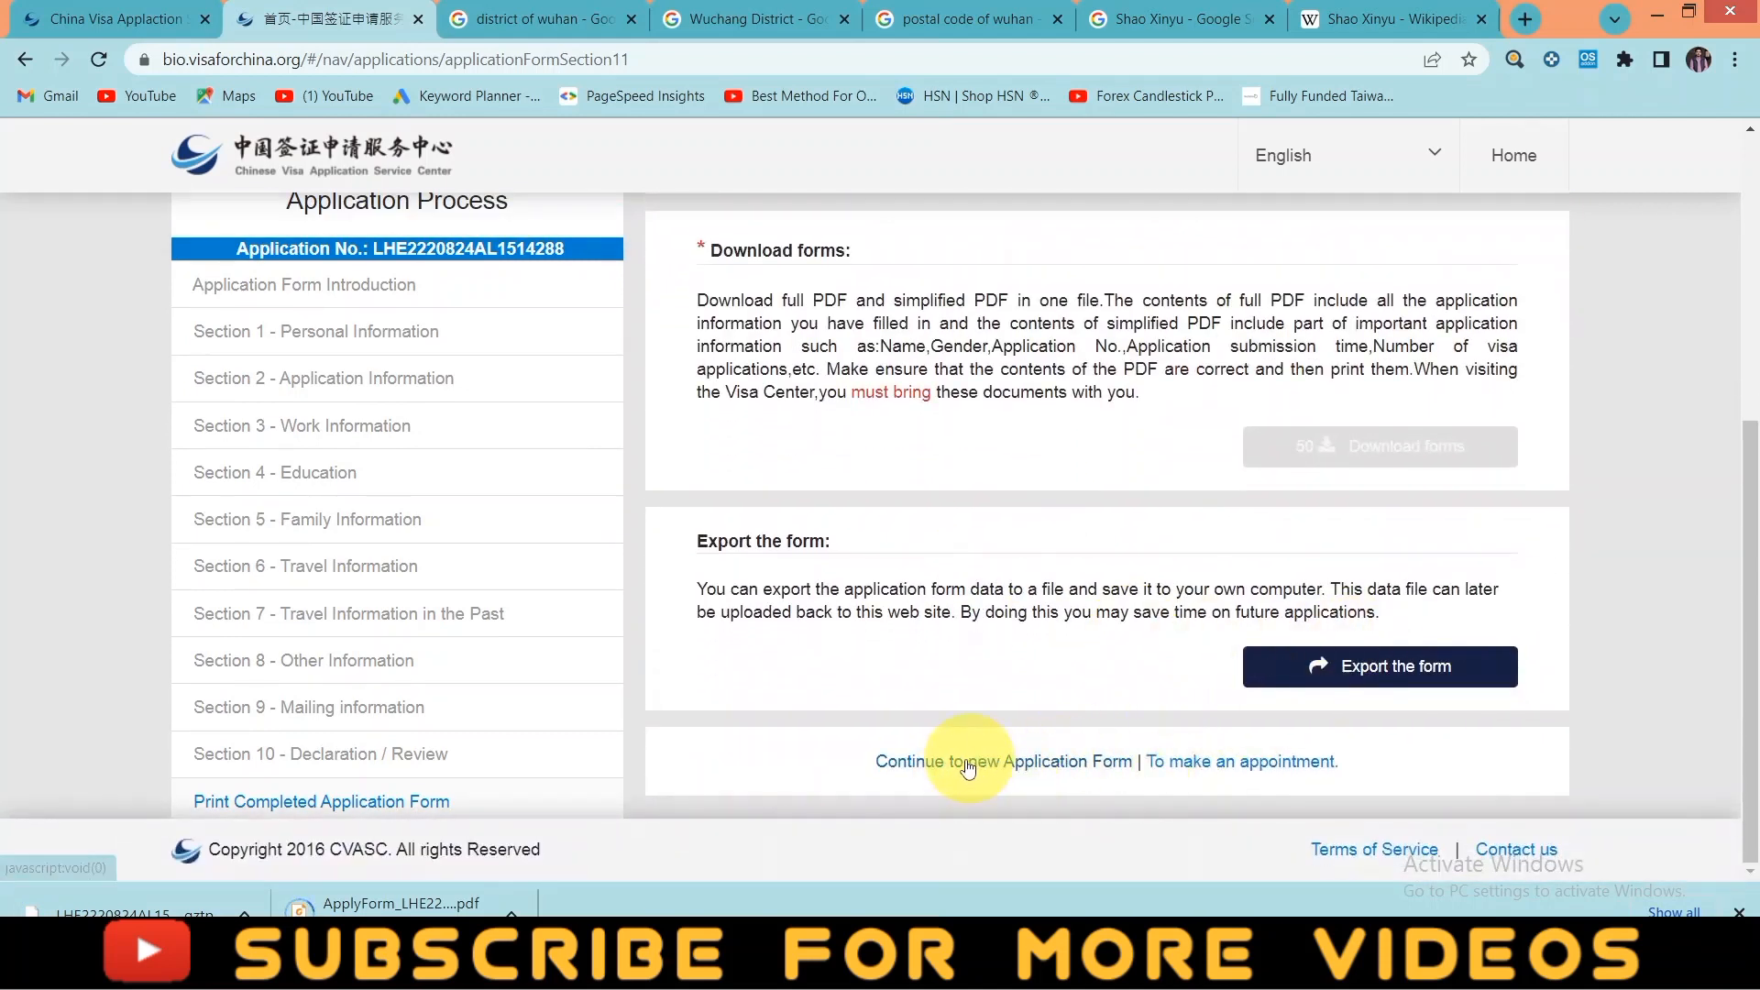
pyautogui.scroll(1, 939, 534)
pyautogui.scroll(3, 942, 534)
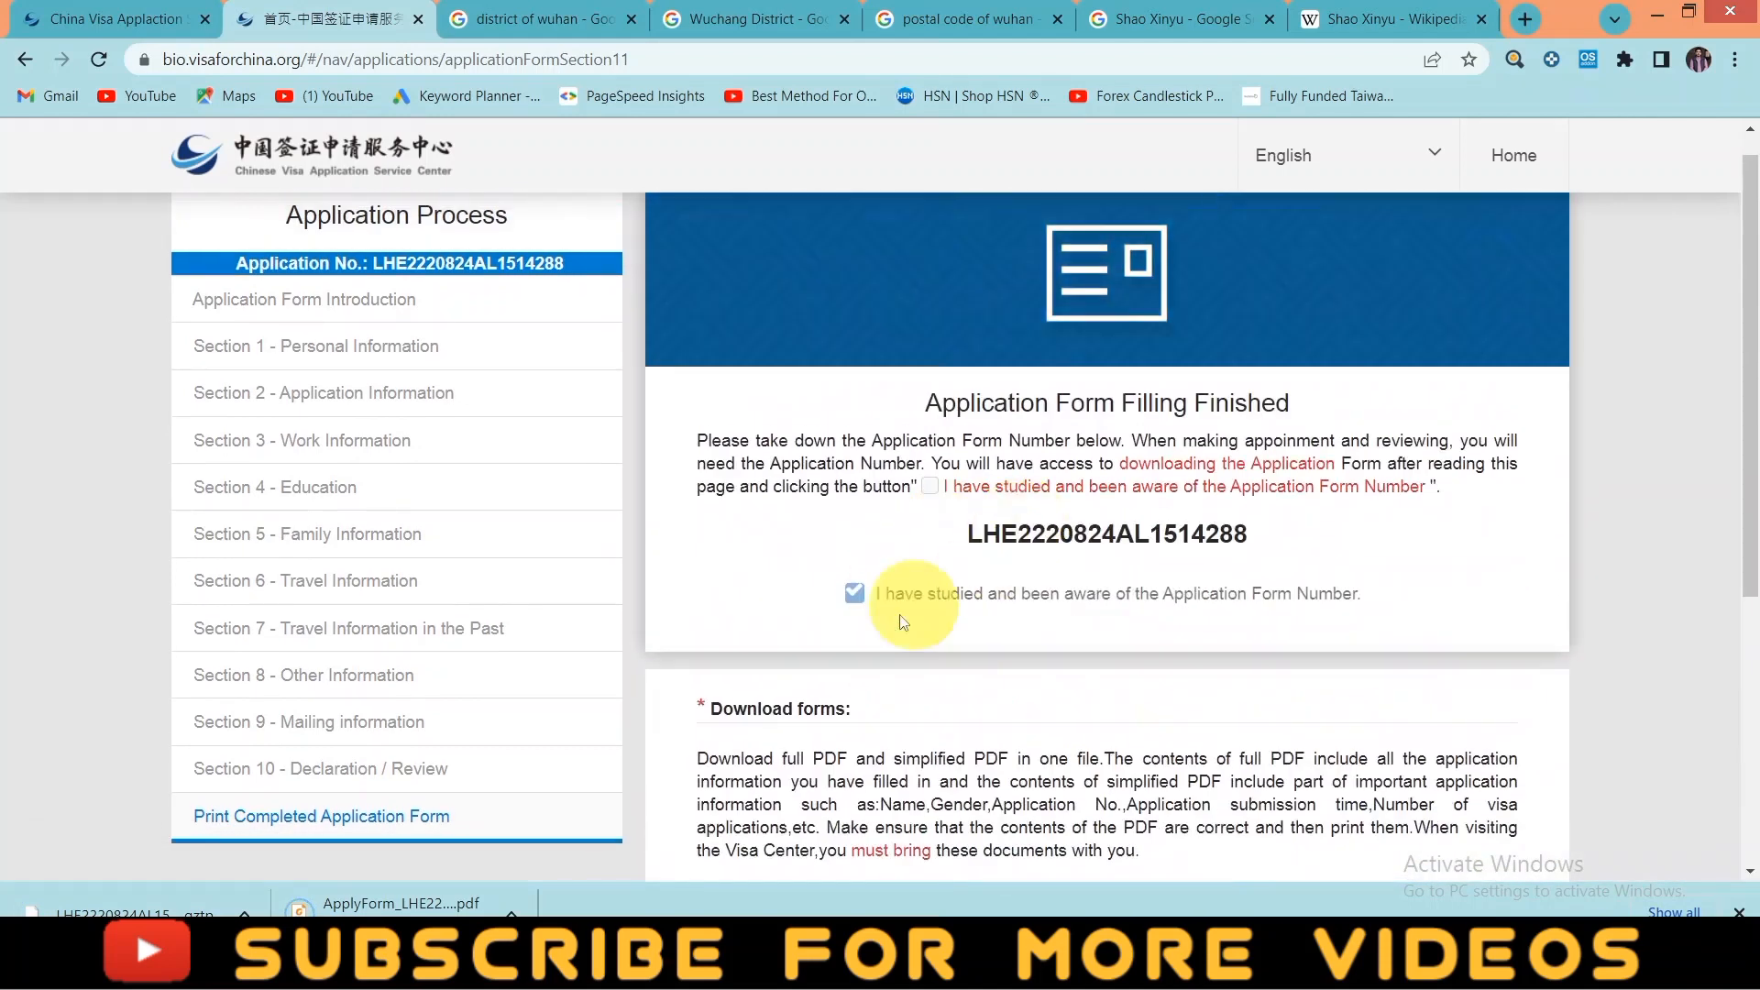
pyautogui.scroll(-4, 1047, 554)
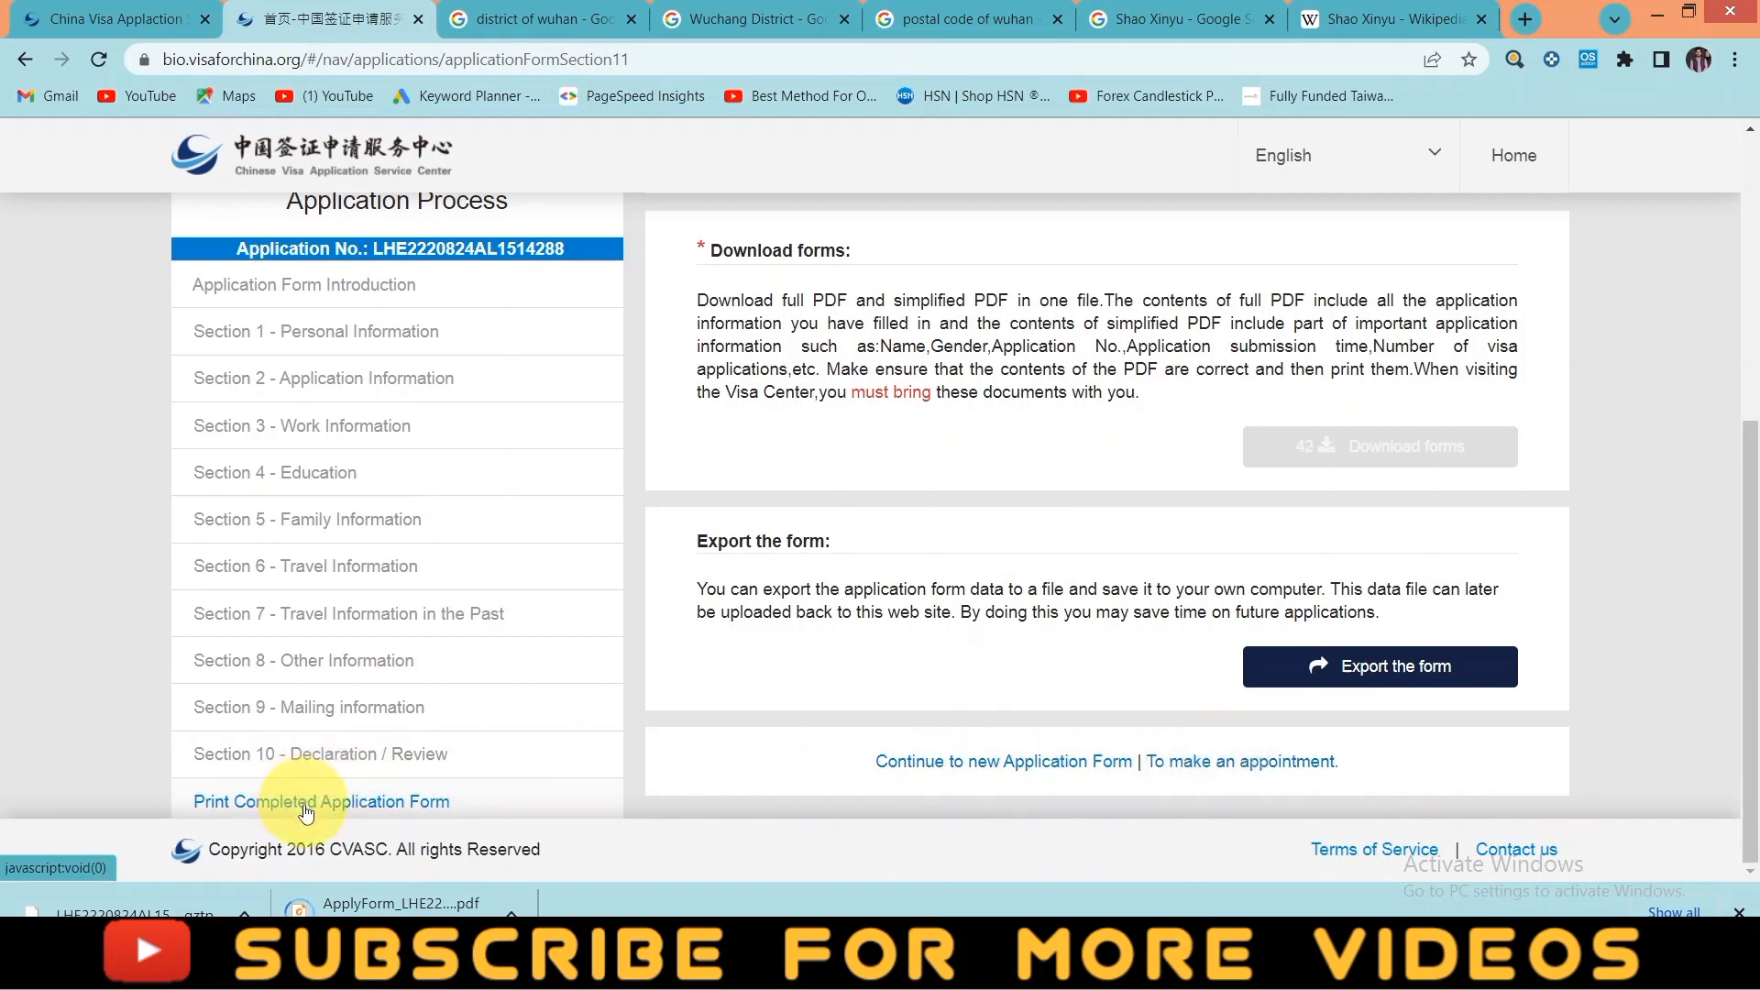
pyautogui.click(1216, 772)
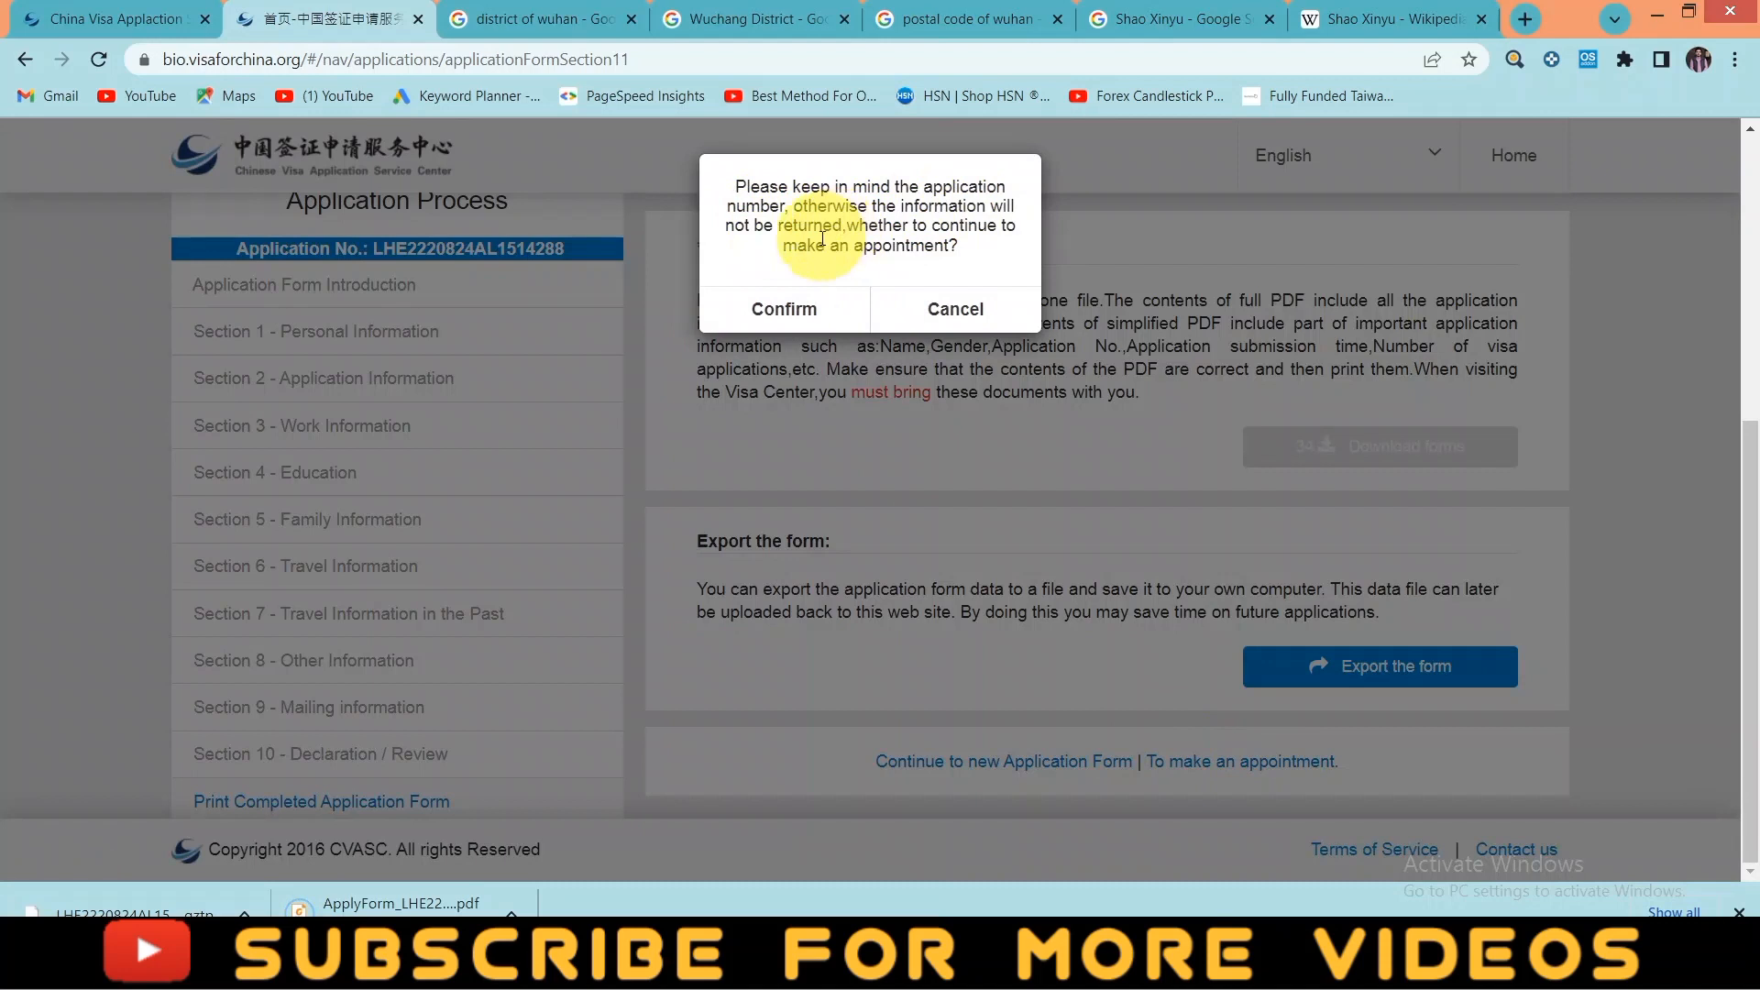
pyautogui.click(783, 308)
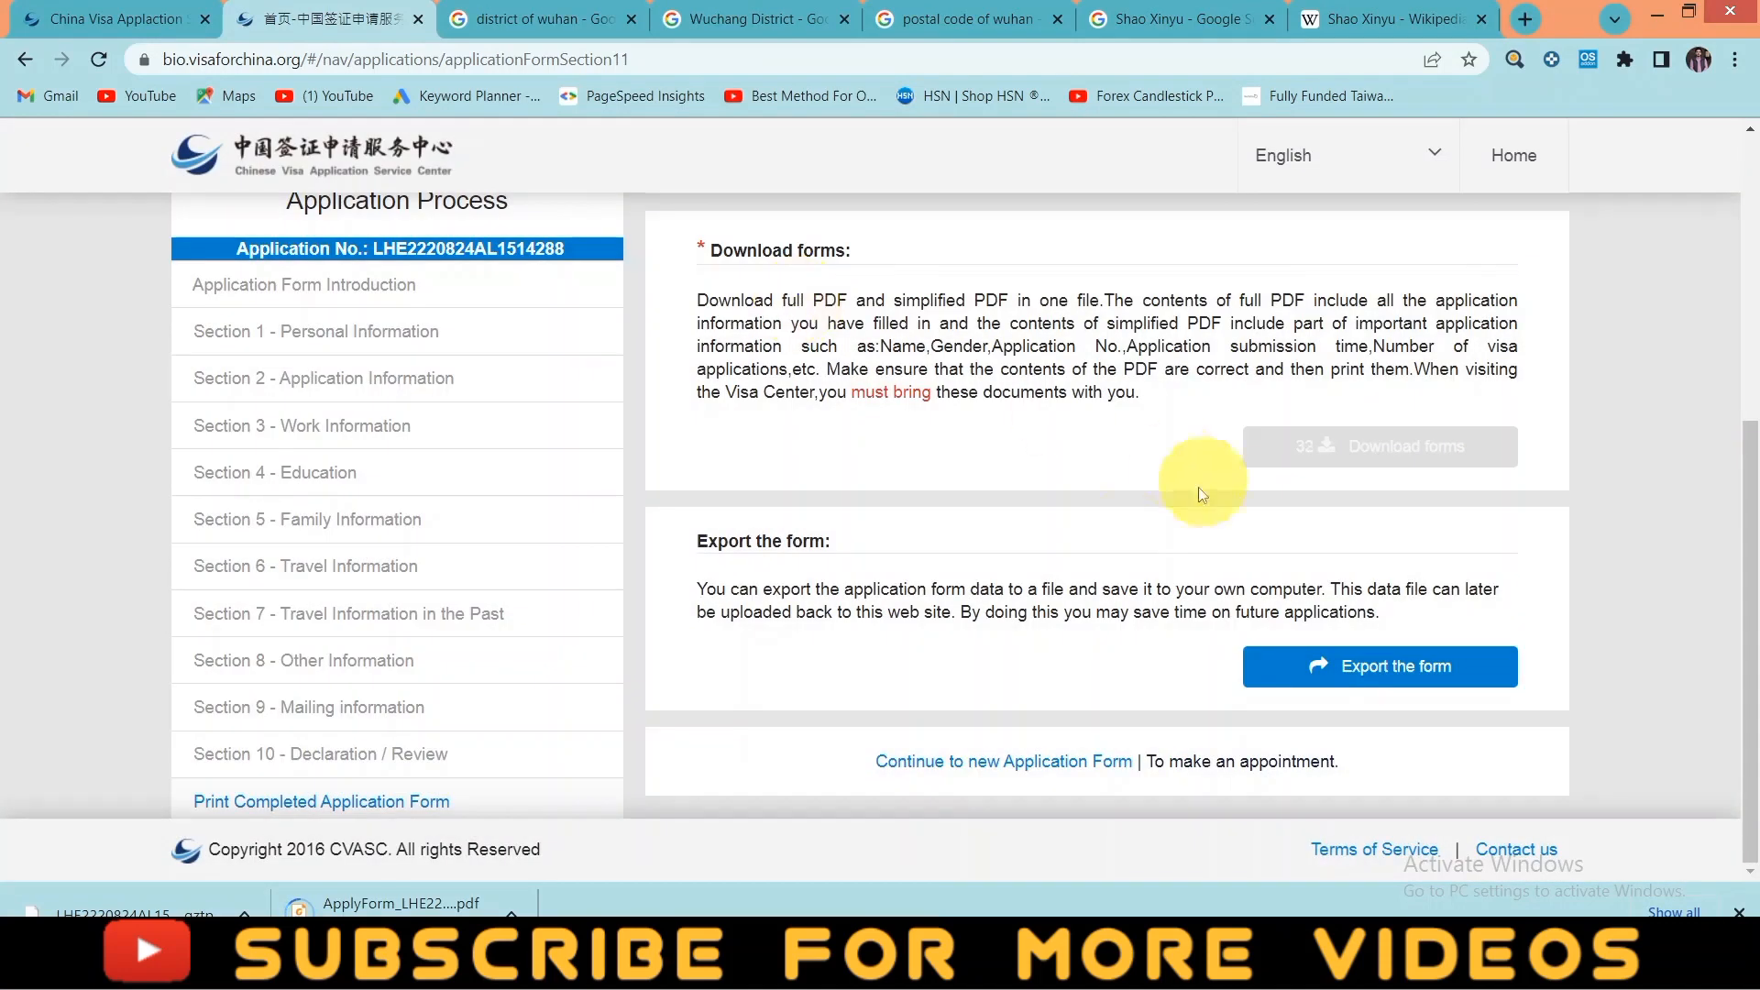
pyautogui.scroll(5, 1197, 487)
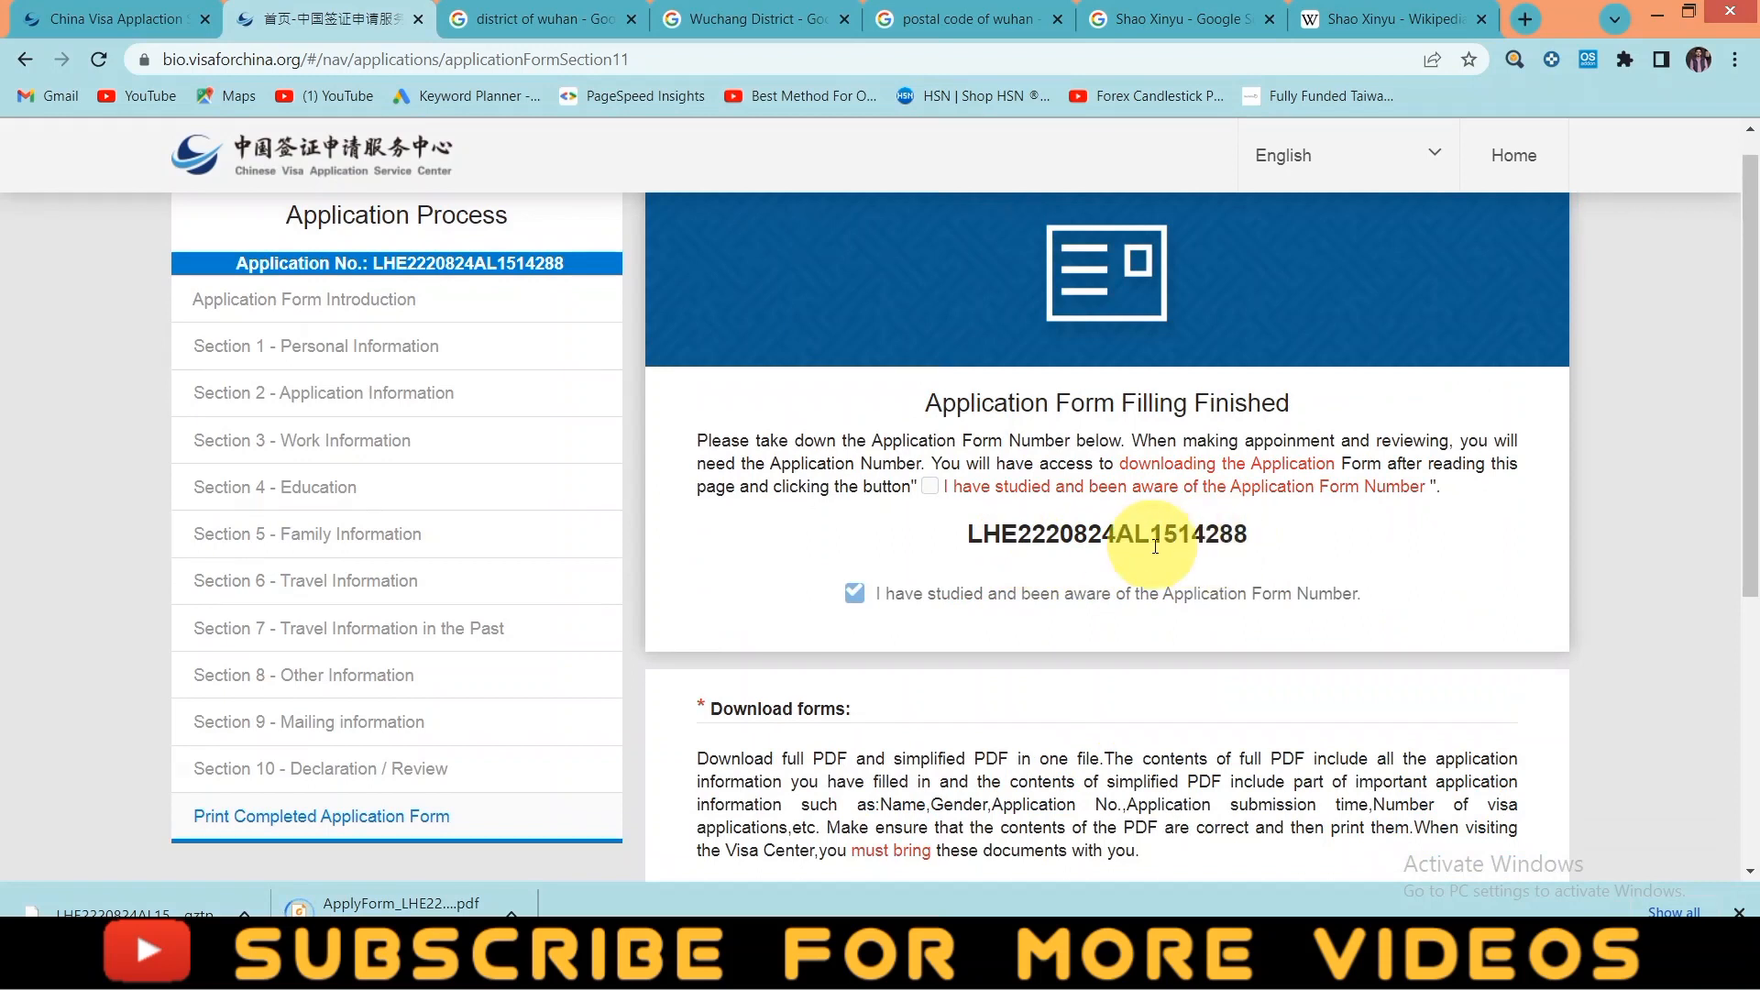
pyautogui.scroll(-5, 1246, 590)
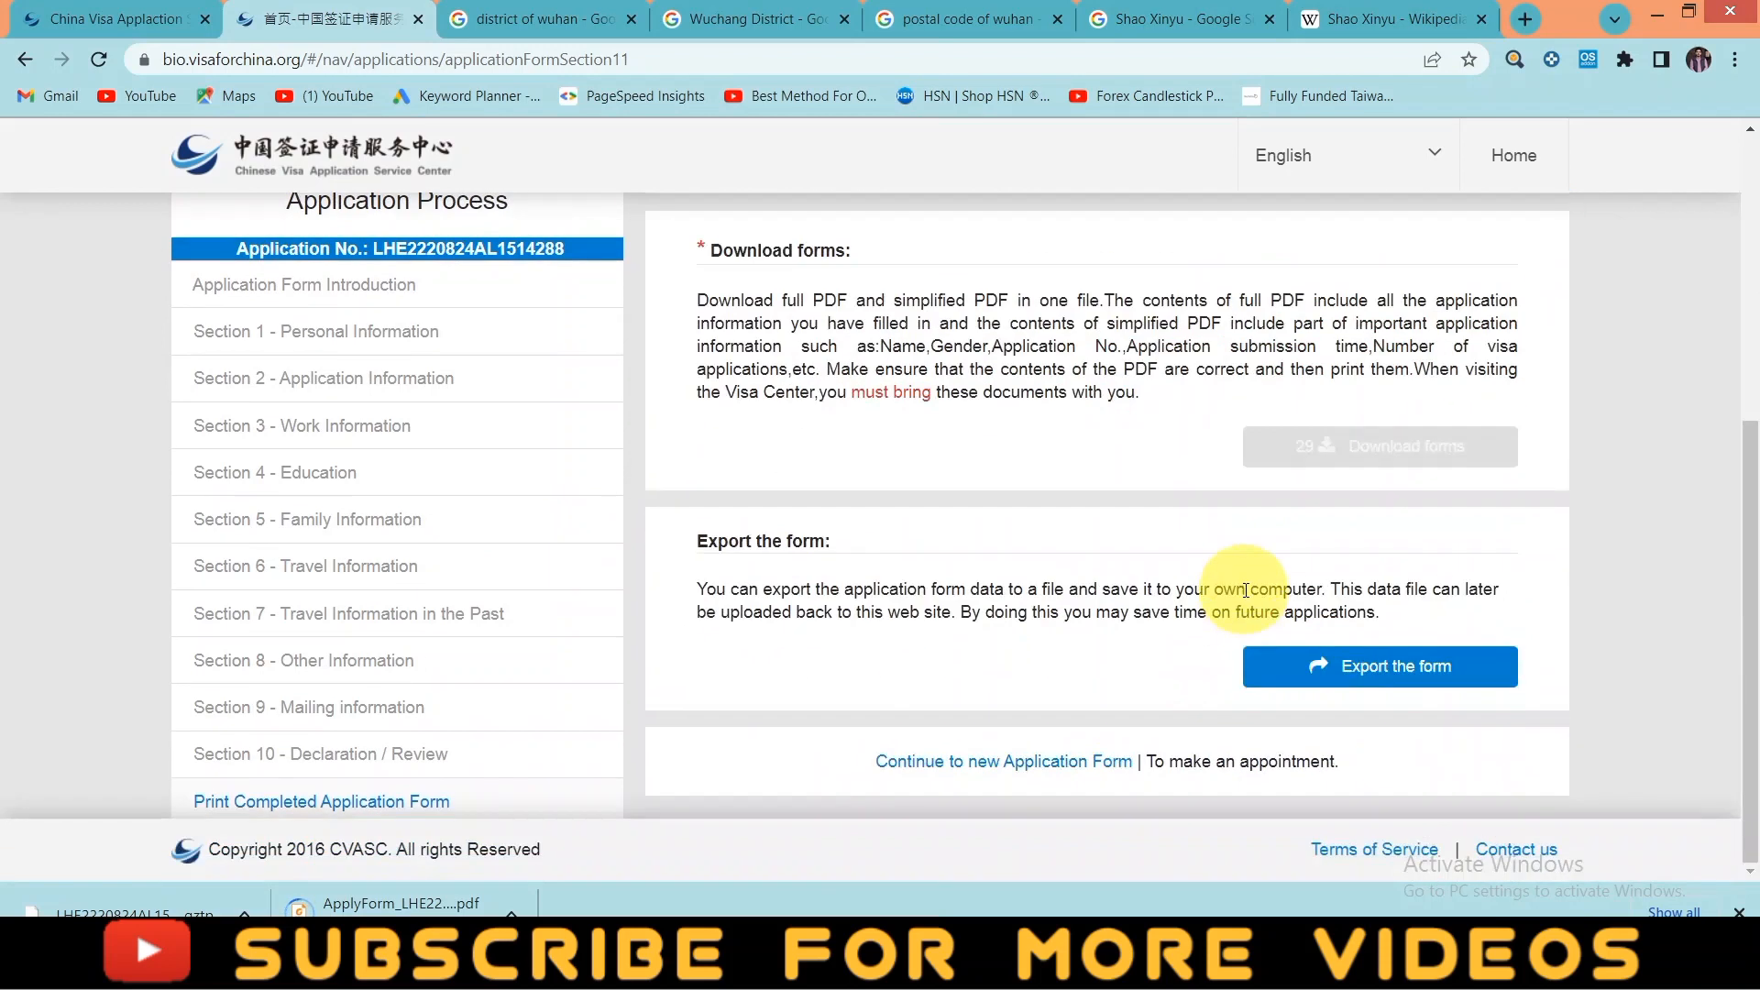
# - Start an appointment with Lahore as location and Visa For China as appointment type
pyautogui.click(1216, 766)
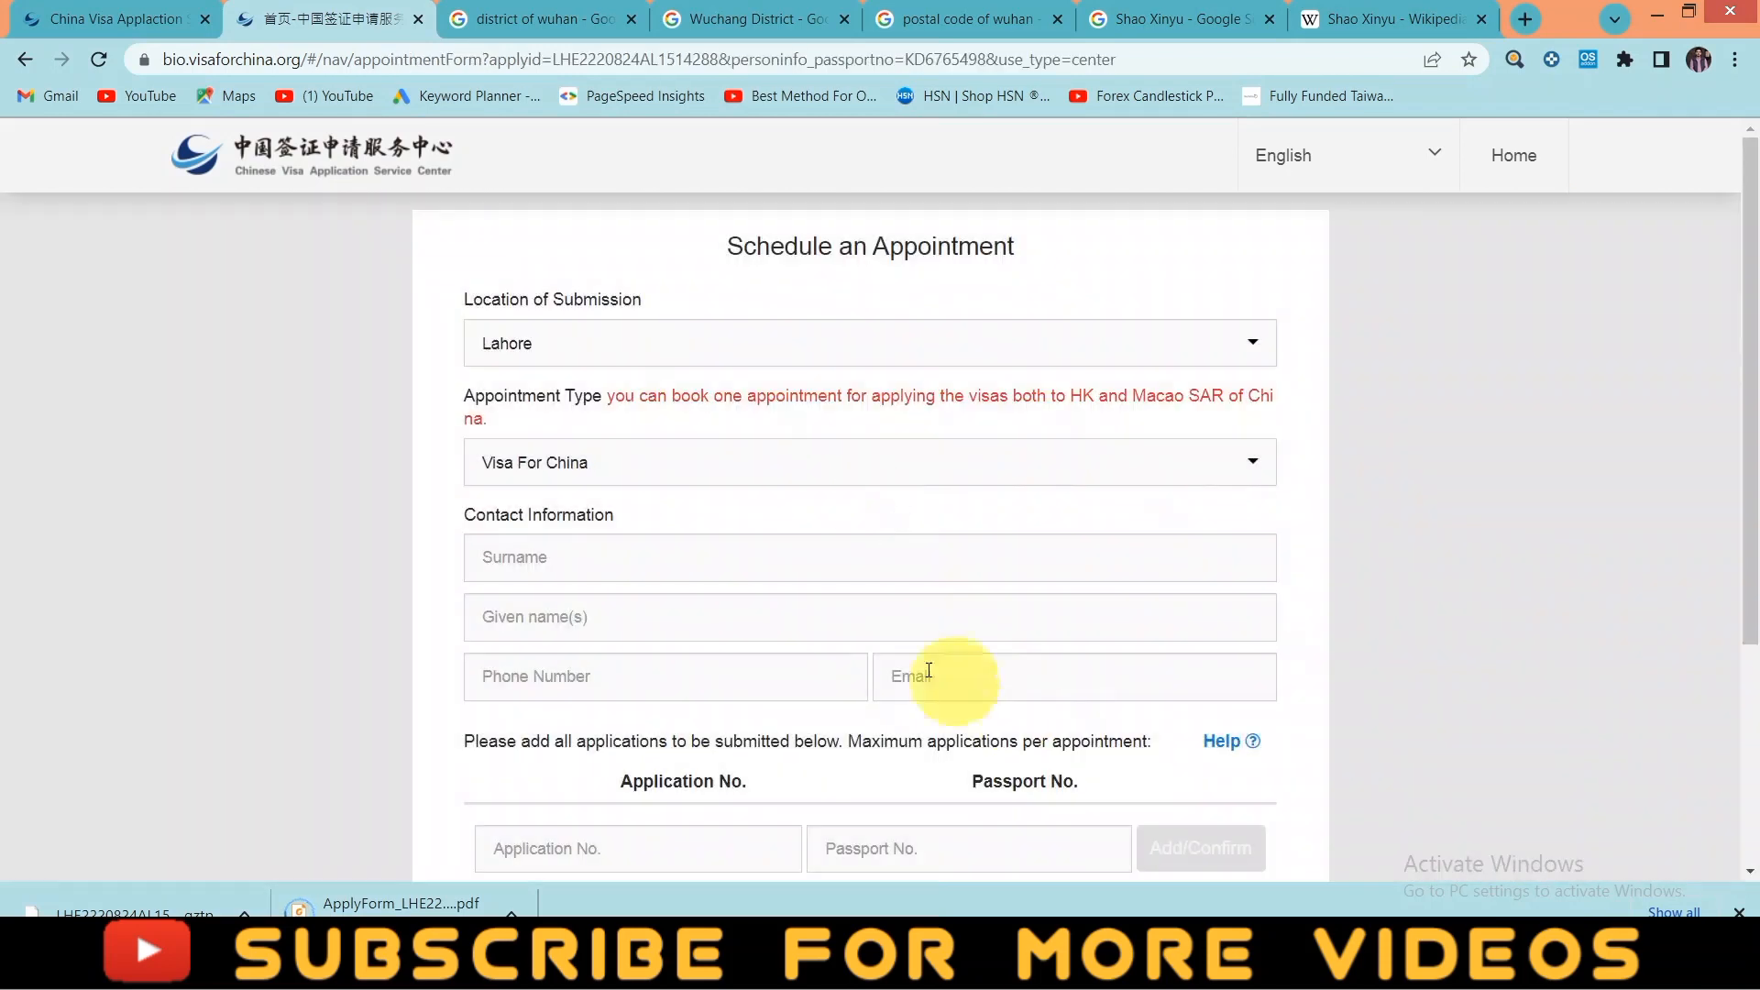
pyautogui.click(741, 357)
pyautogui.click(741, 358)
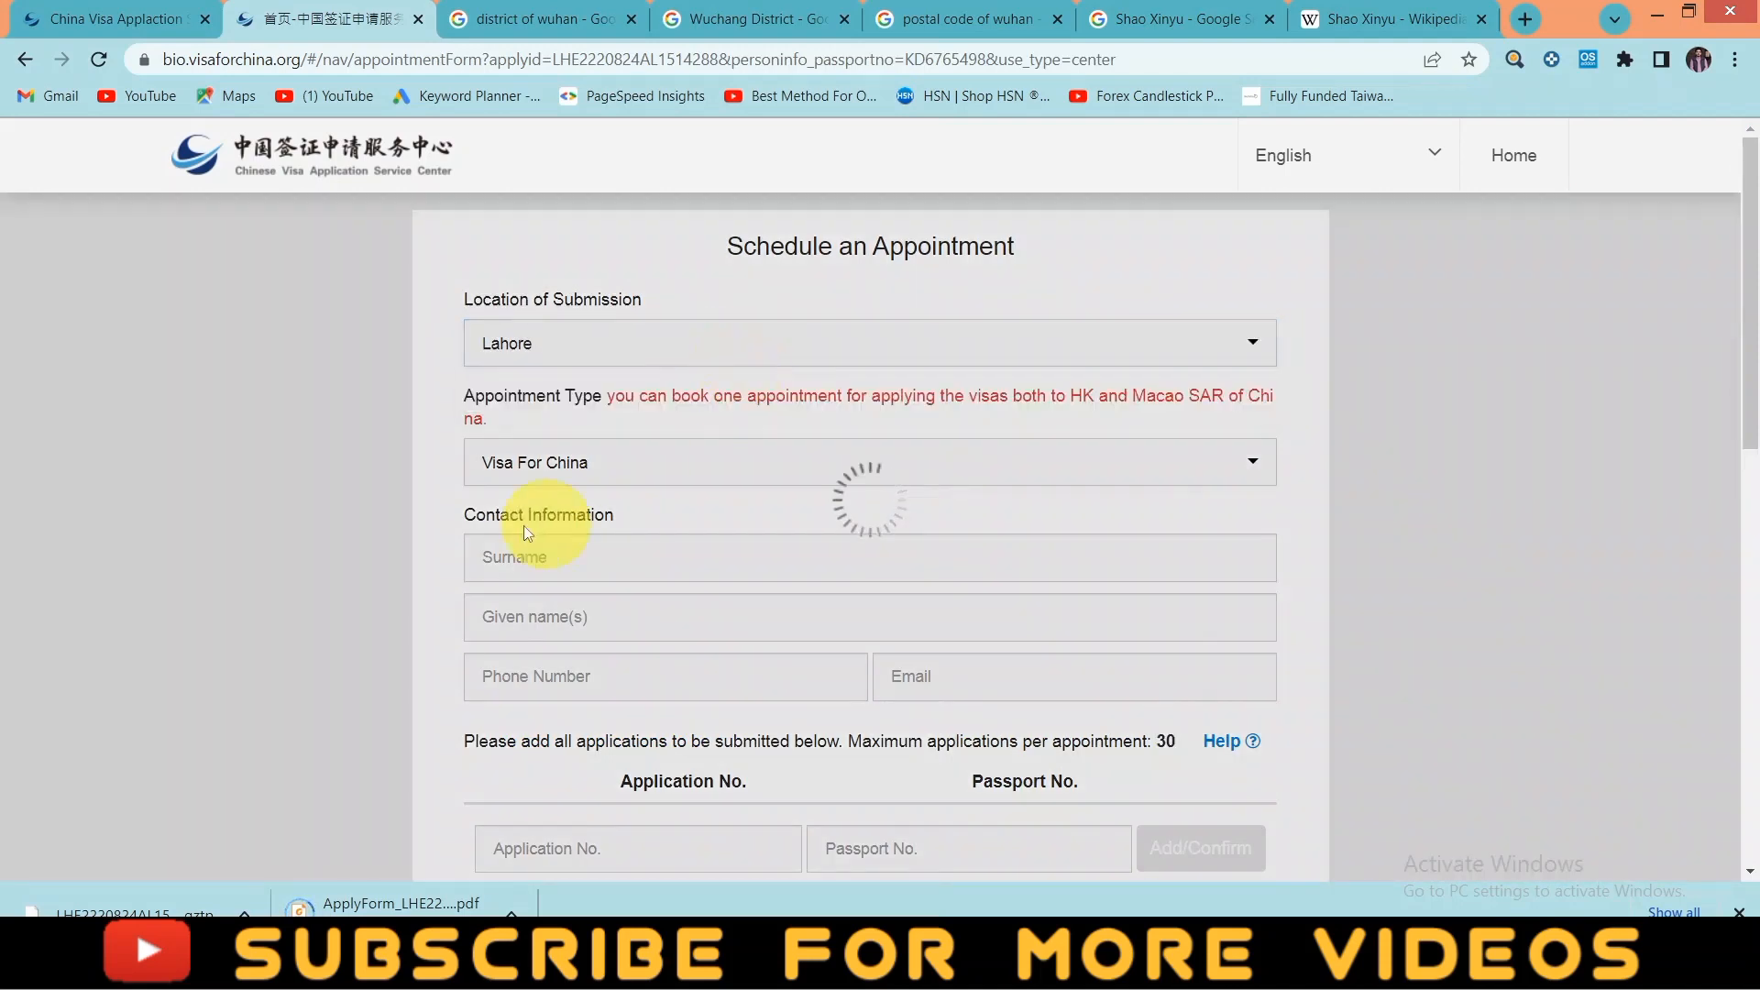
pyautogui.click(741, 483)
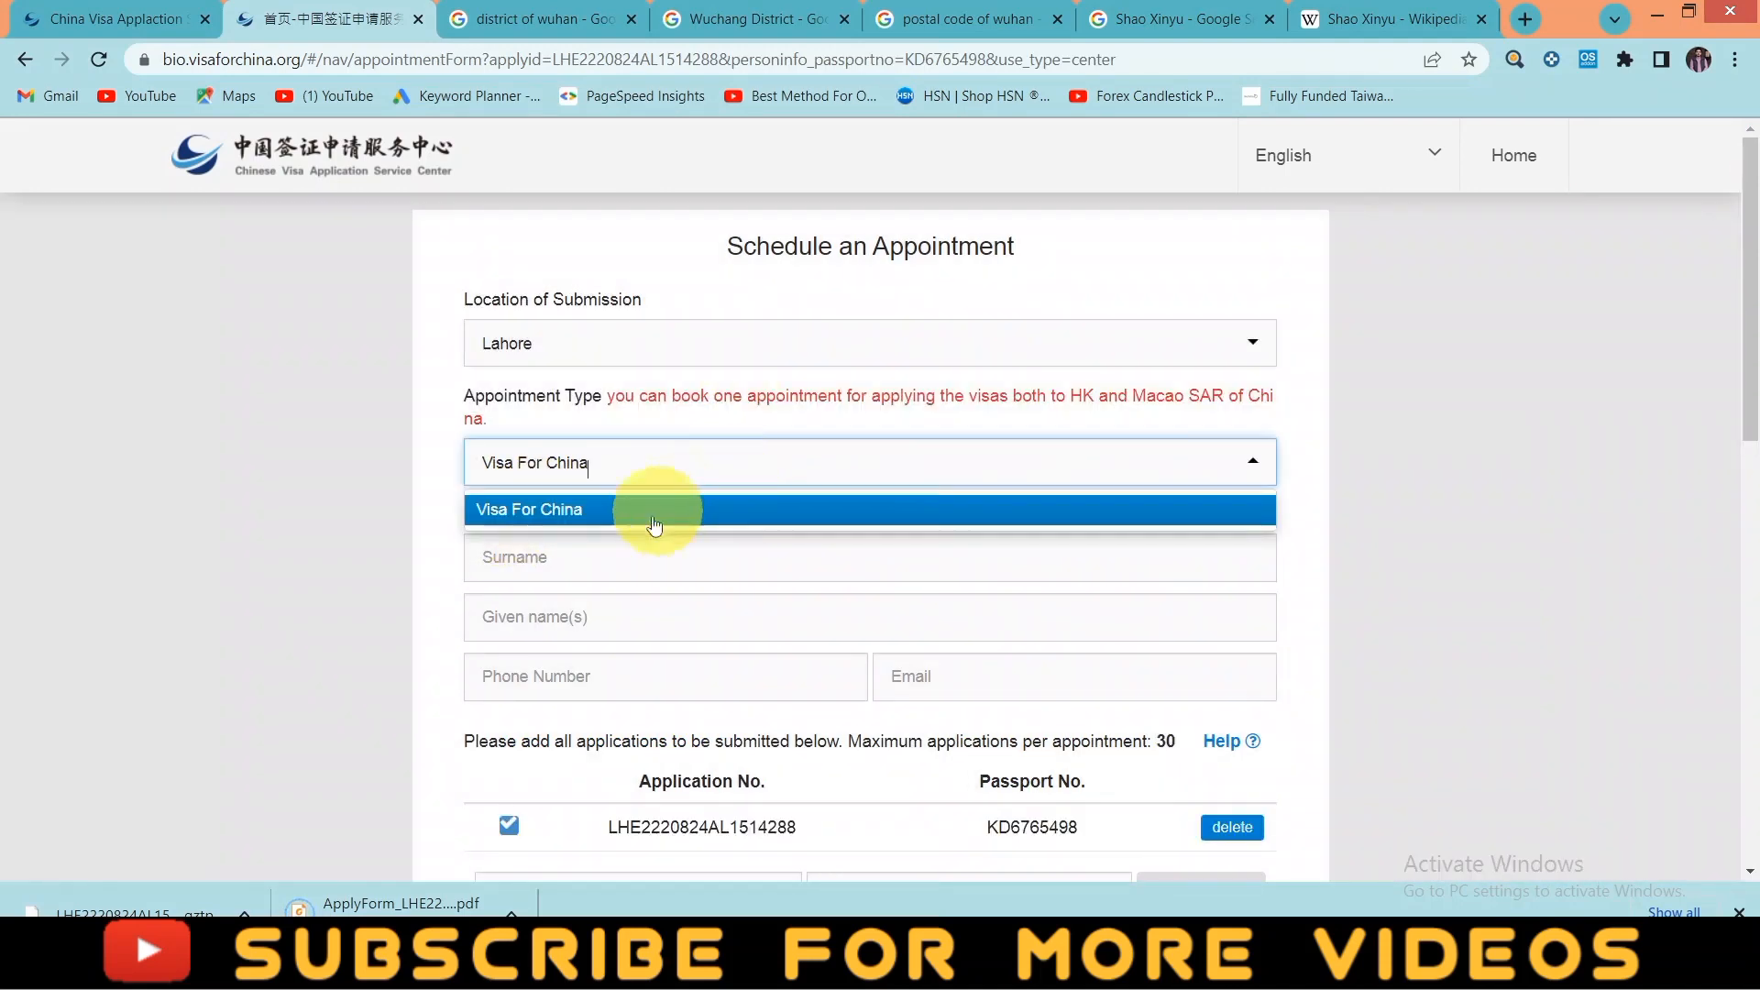
pyautogui.click(649, 513)
# - Fill in the applicant's surname, given names, phone number and e-mail address
pyautogui.click(591, 562)
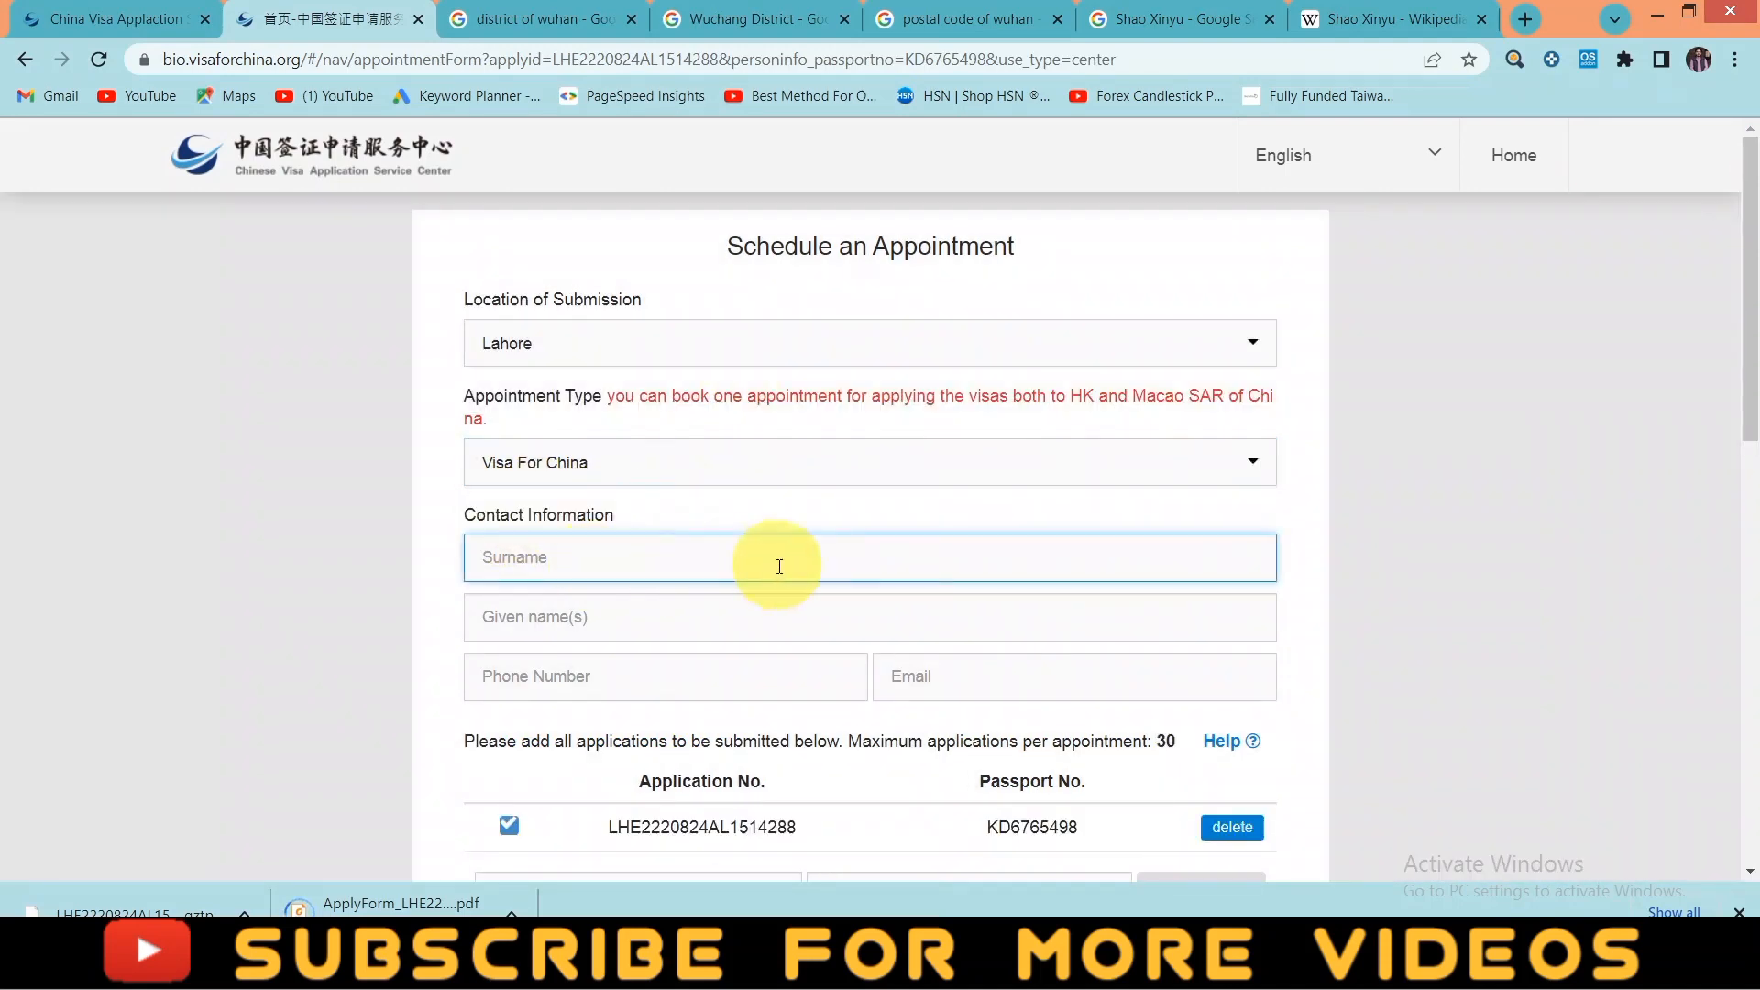
pyautogui.click(587, 617)
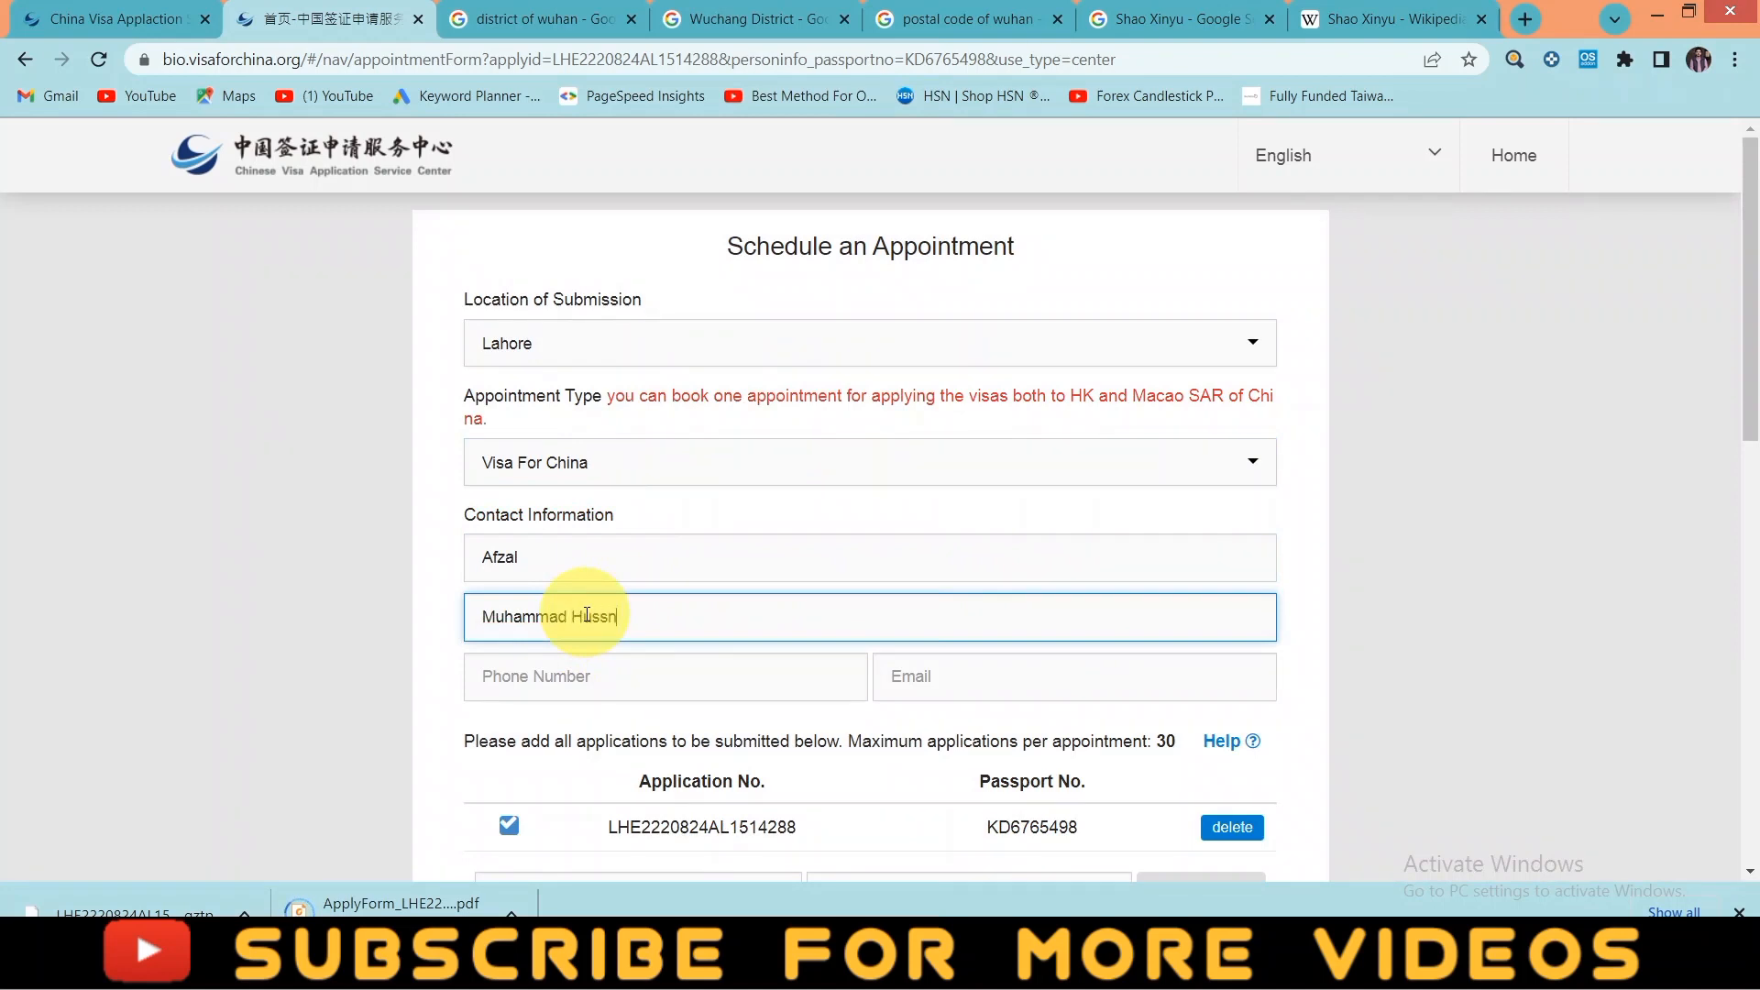
pyautogui.click(607, 675)
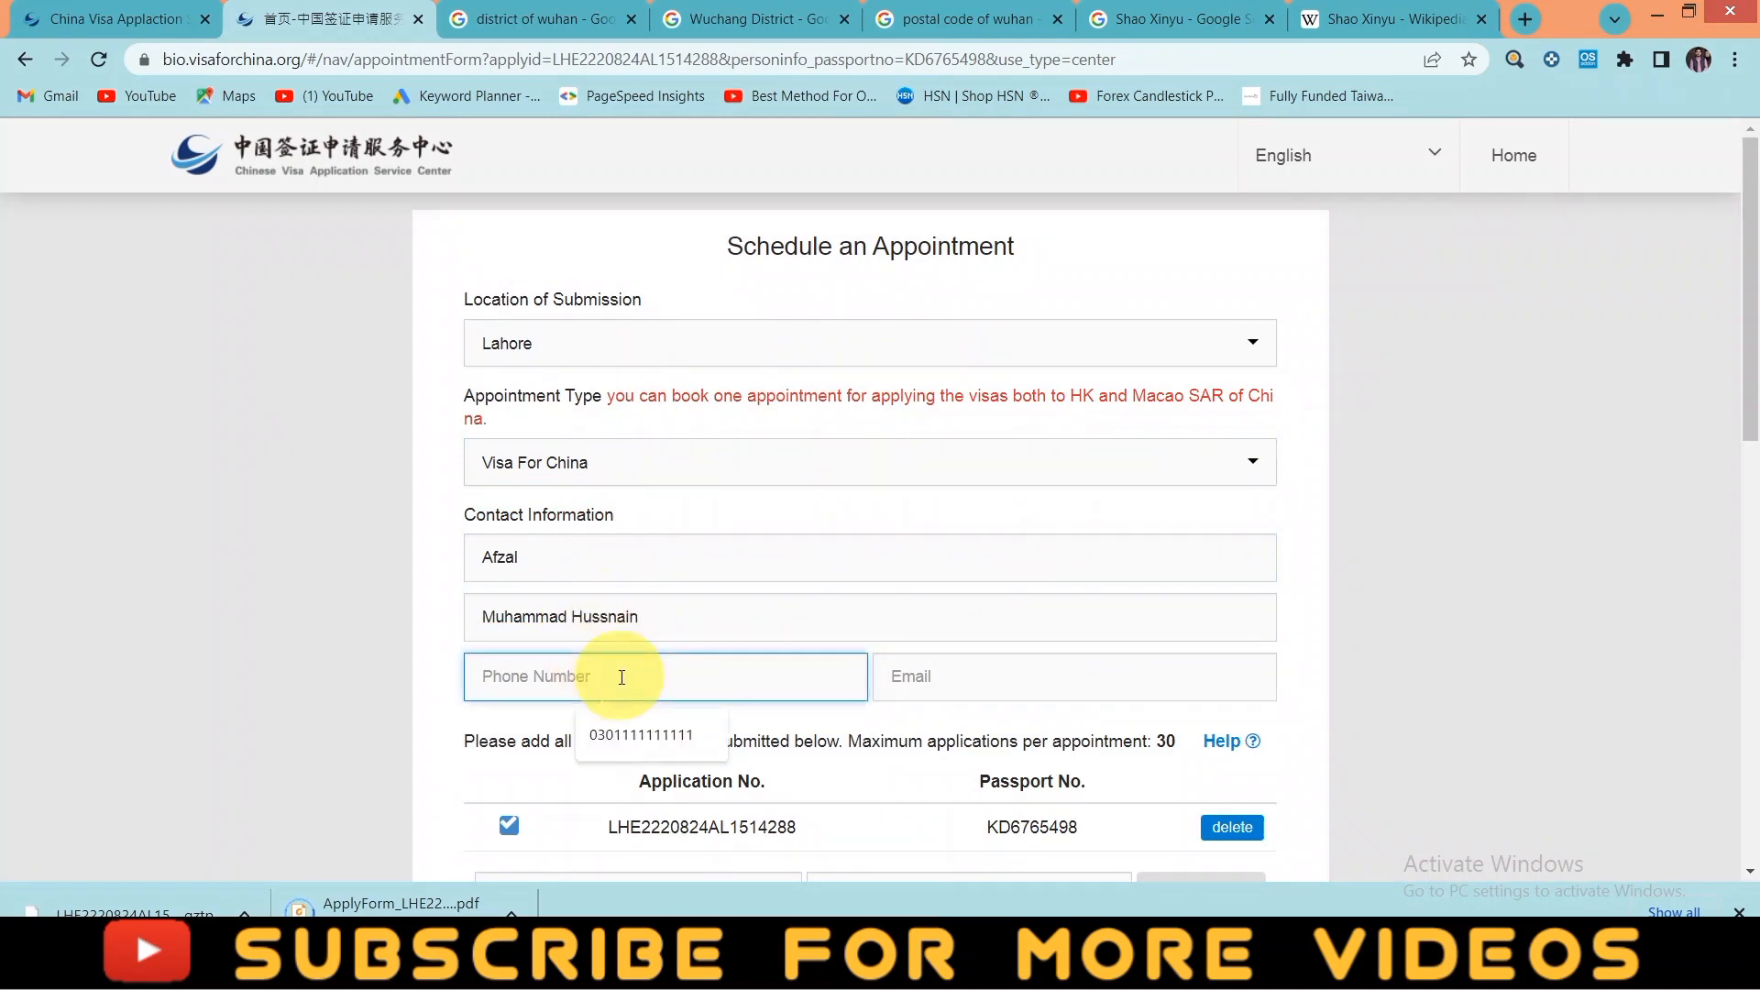
pyautogui.write('0311111111')
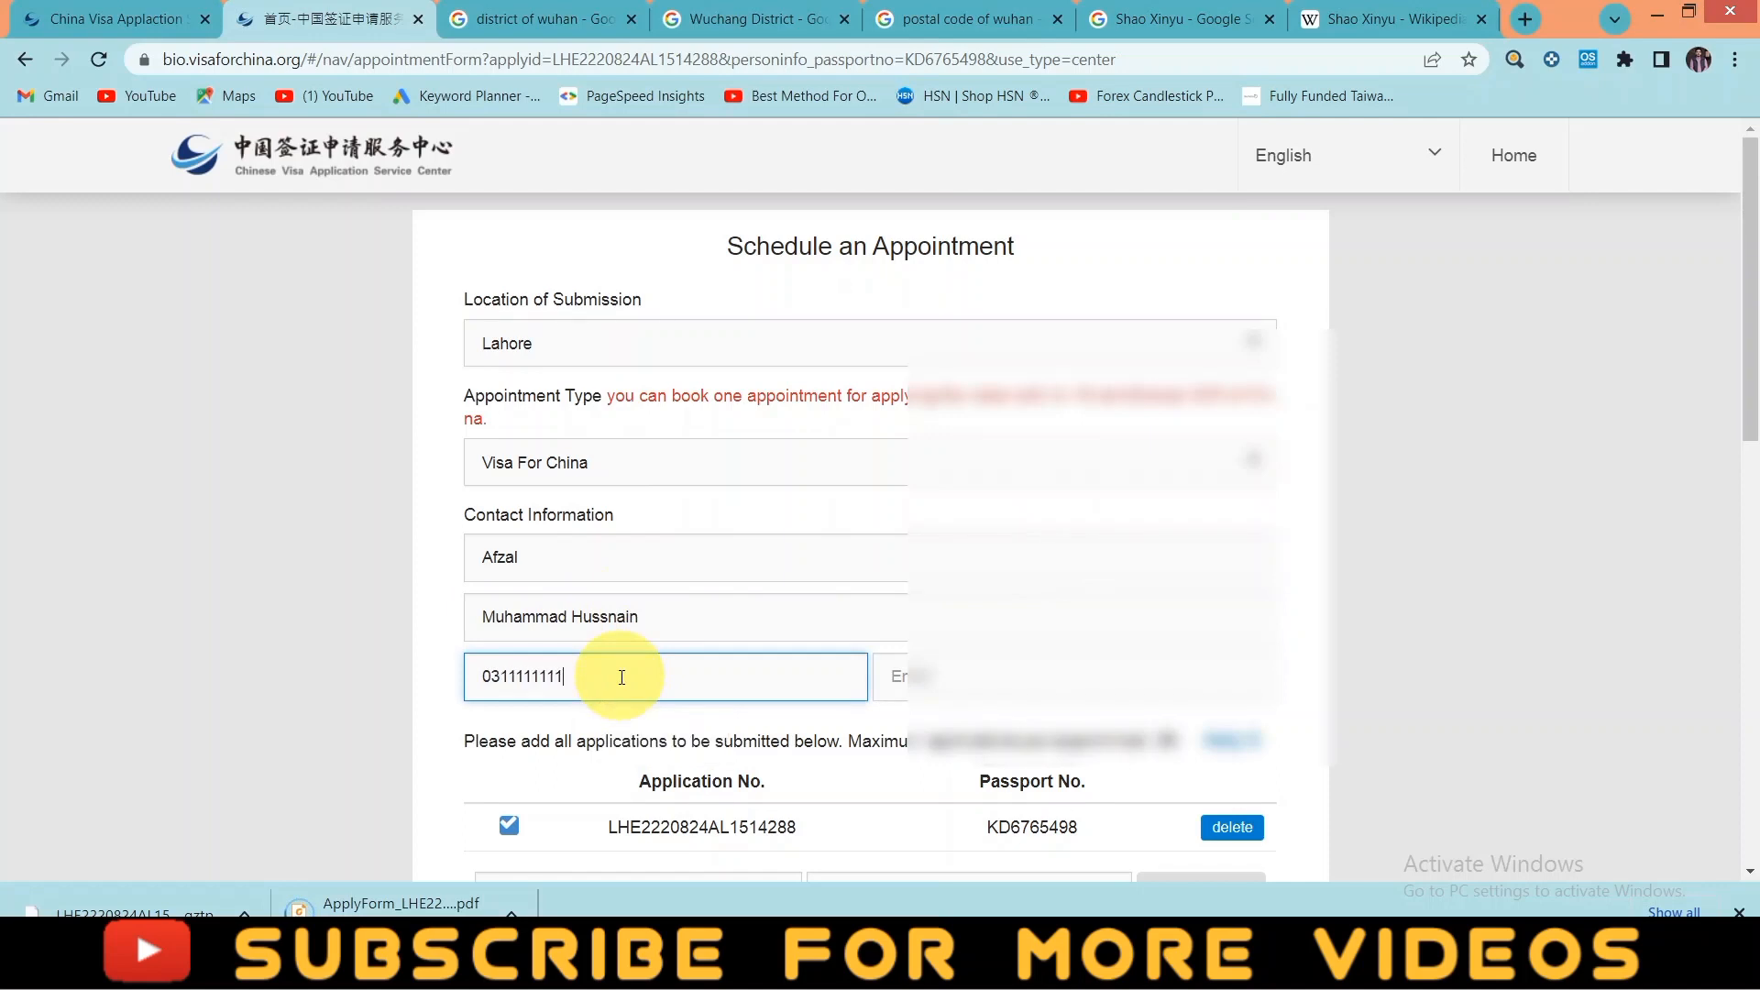
pyautogui.click(1034, 676)
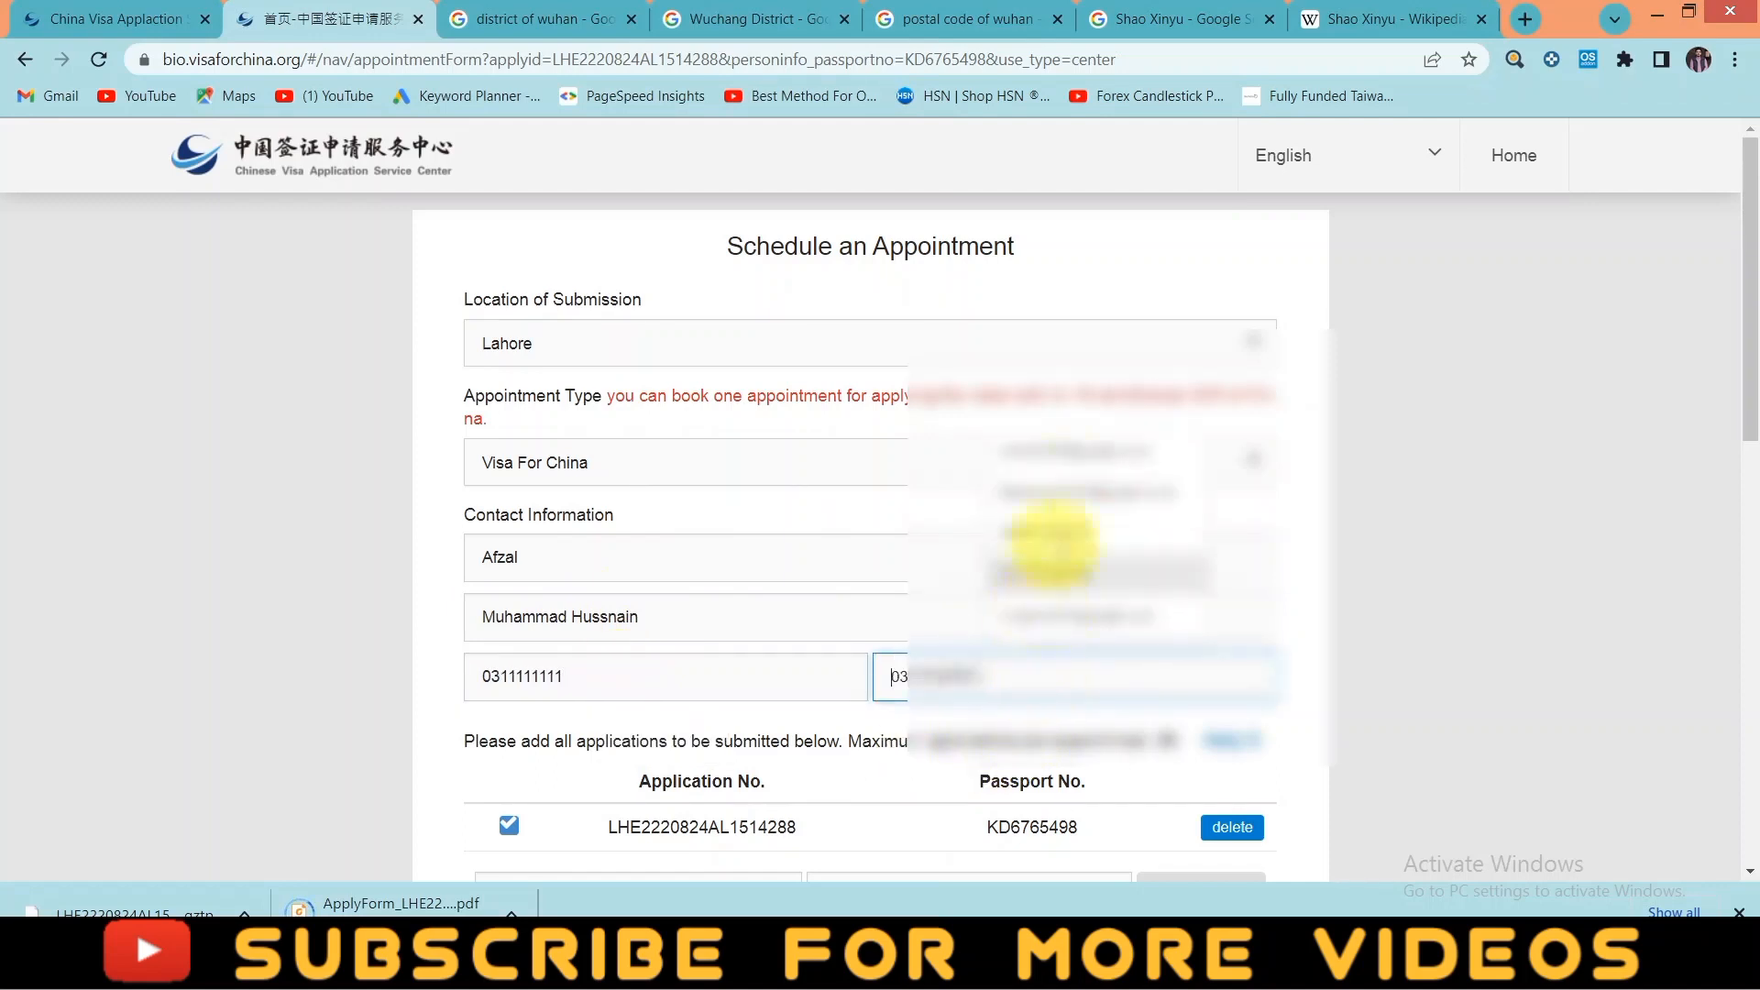
pyautogui.click(1059, 451)
pyautogui.scroll(-3, 869, 649)
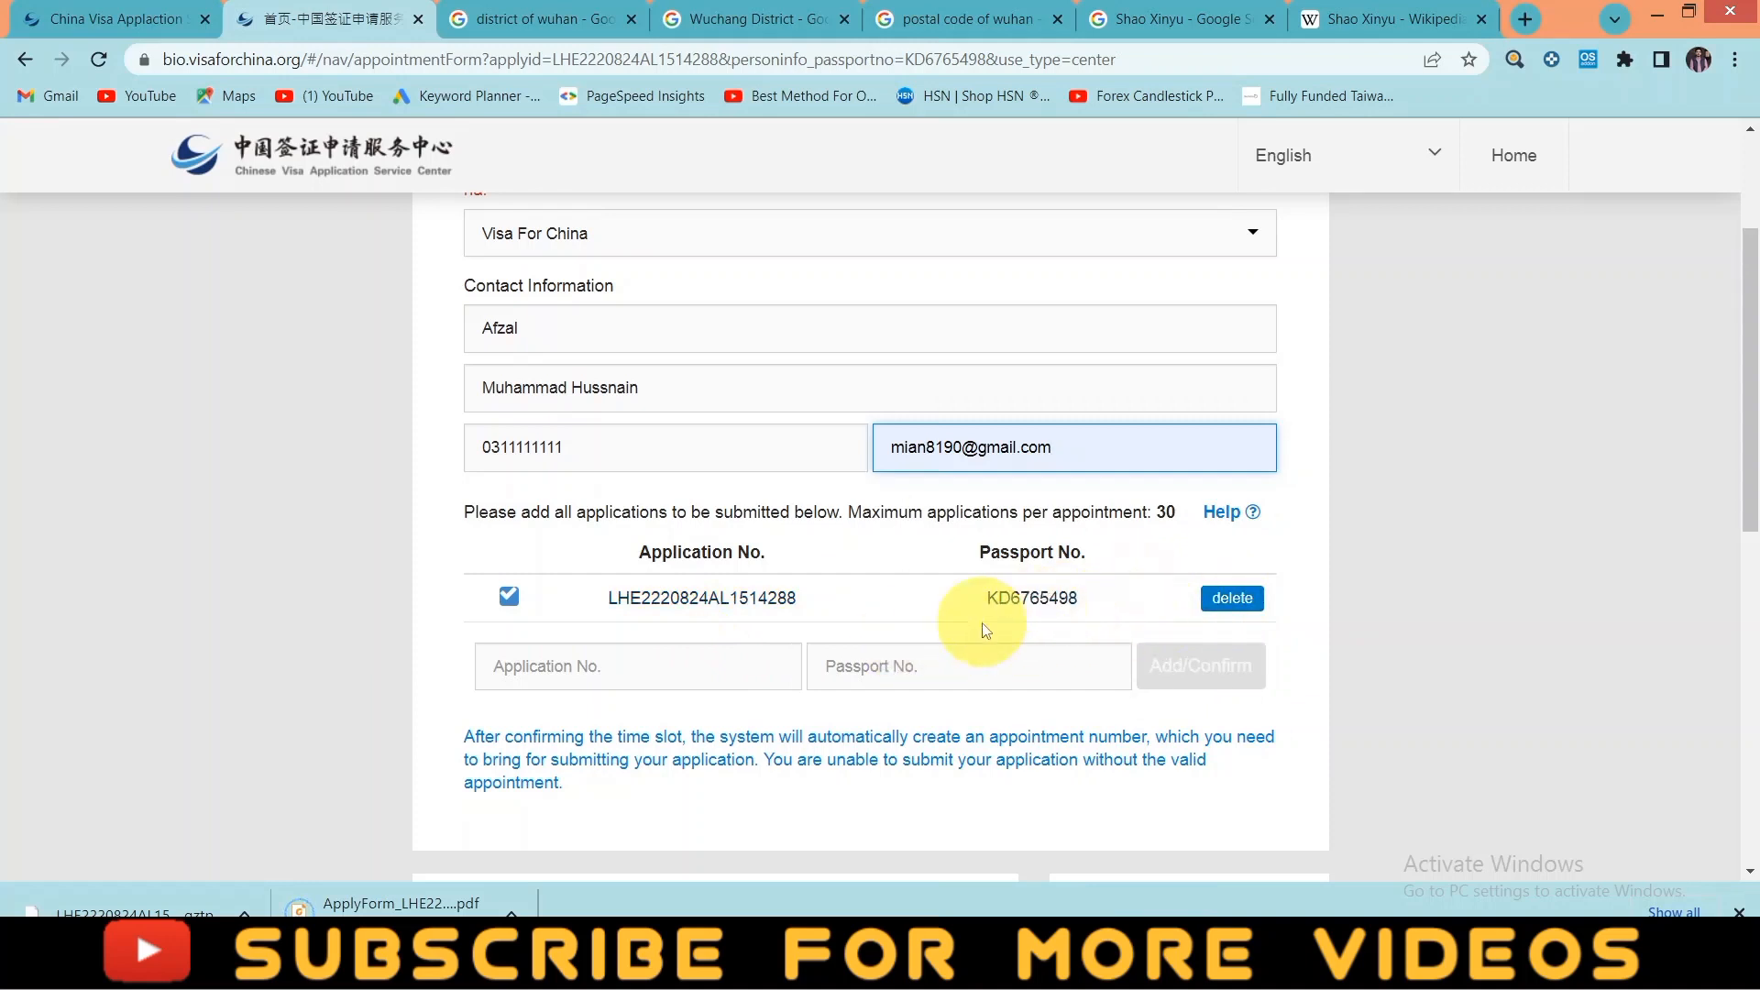
pyautogui.scroll(-3, 660, 676)
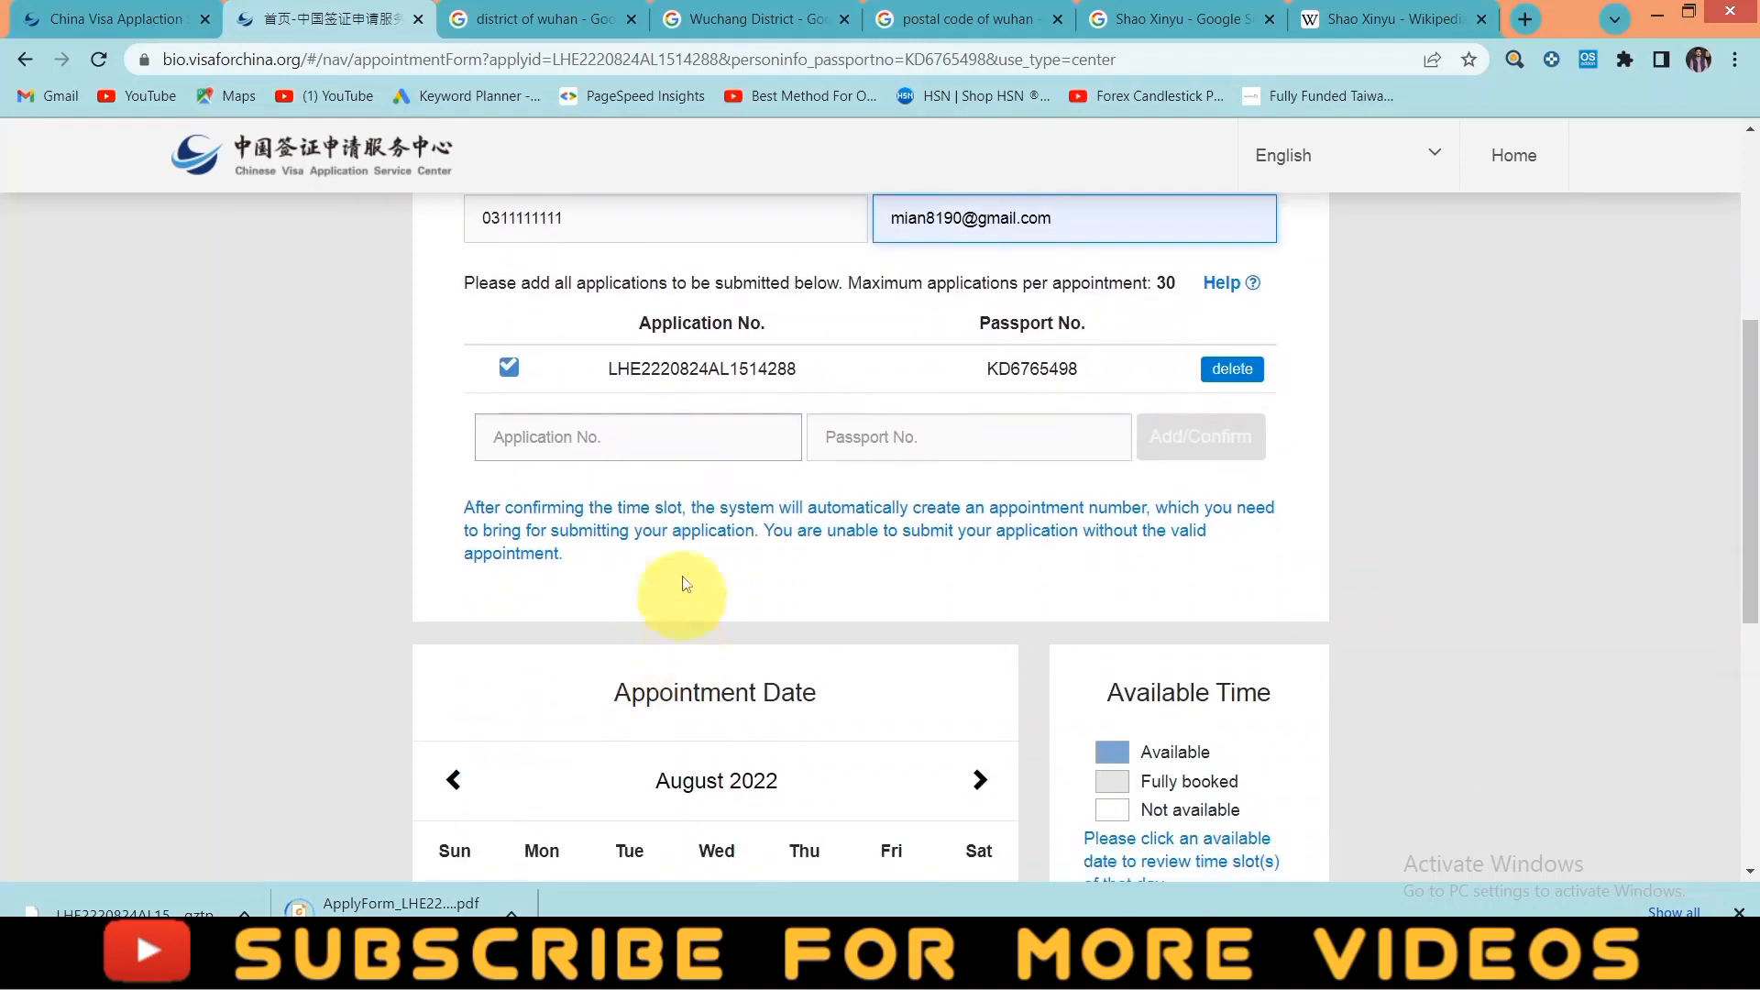
# - Pick 25 August 2022 and its 13:00~14:00 slot on the appointment calendar
pyautogui.click(689, 437)
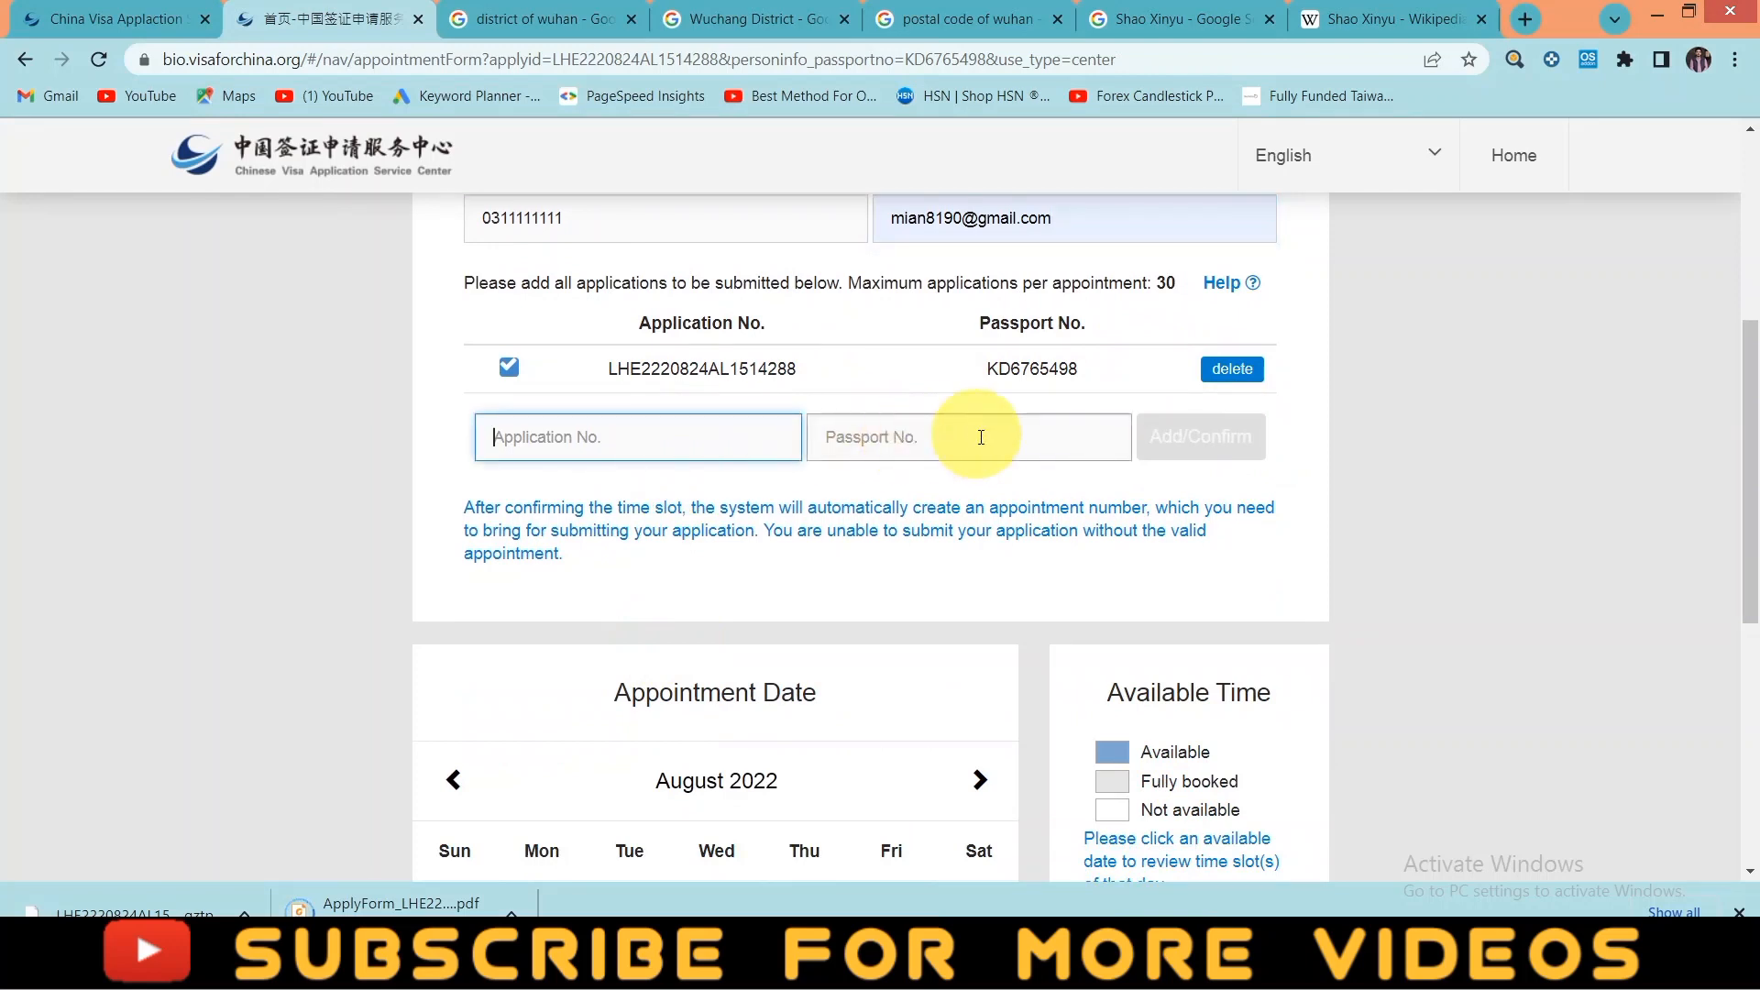
pyautogui.scroll(-3, 629, 687)
pyautogui.scroll(-4, 864, 607)
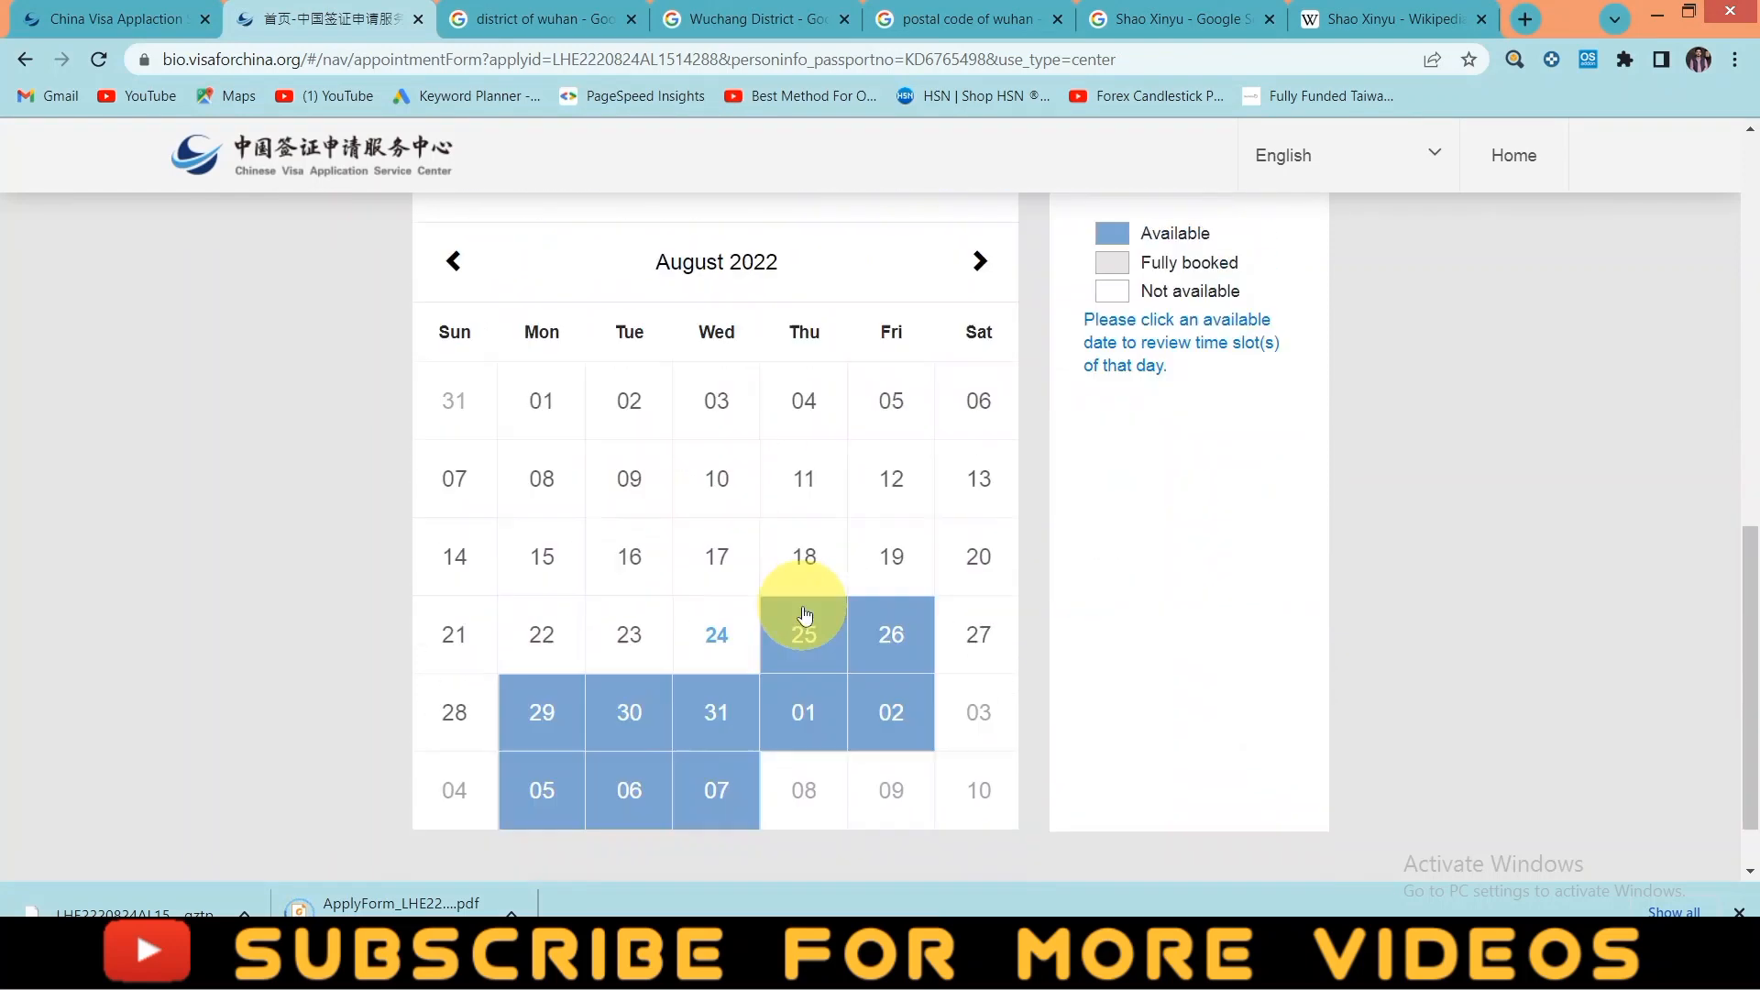
pyautogui.scroll(3, 710, 653)
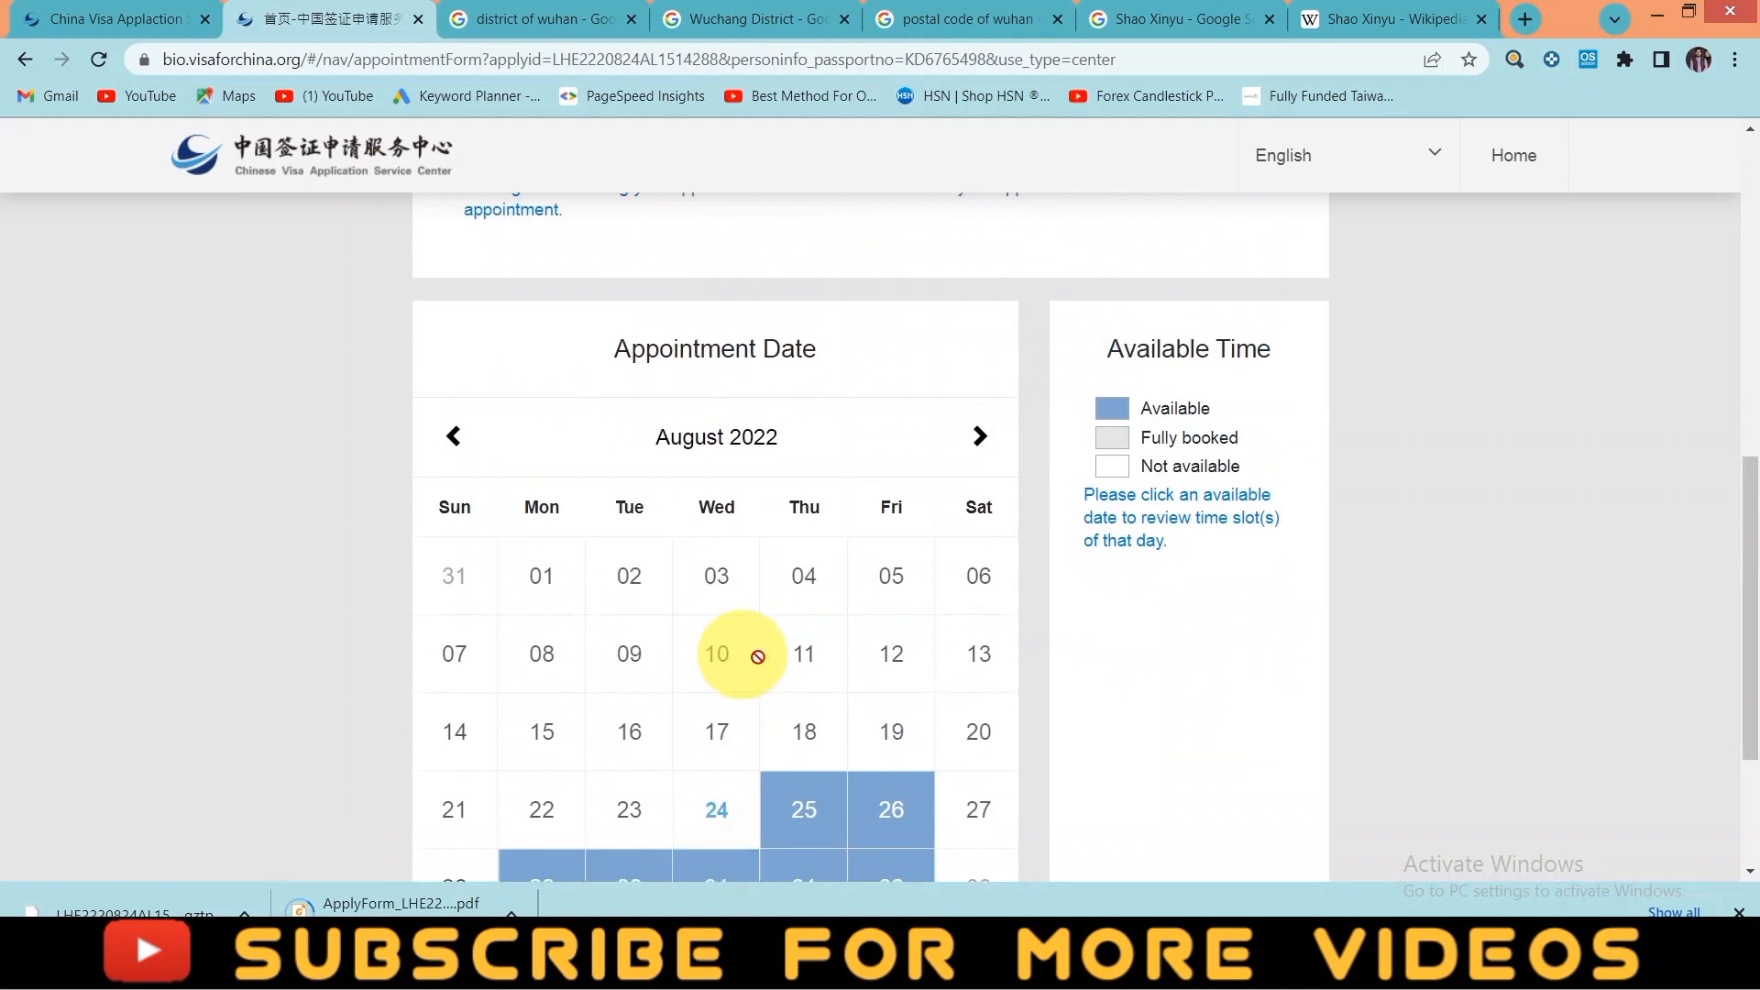
pyautogui.scroll(-1, 832, 619)
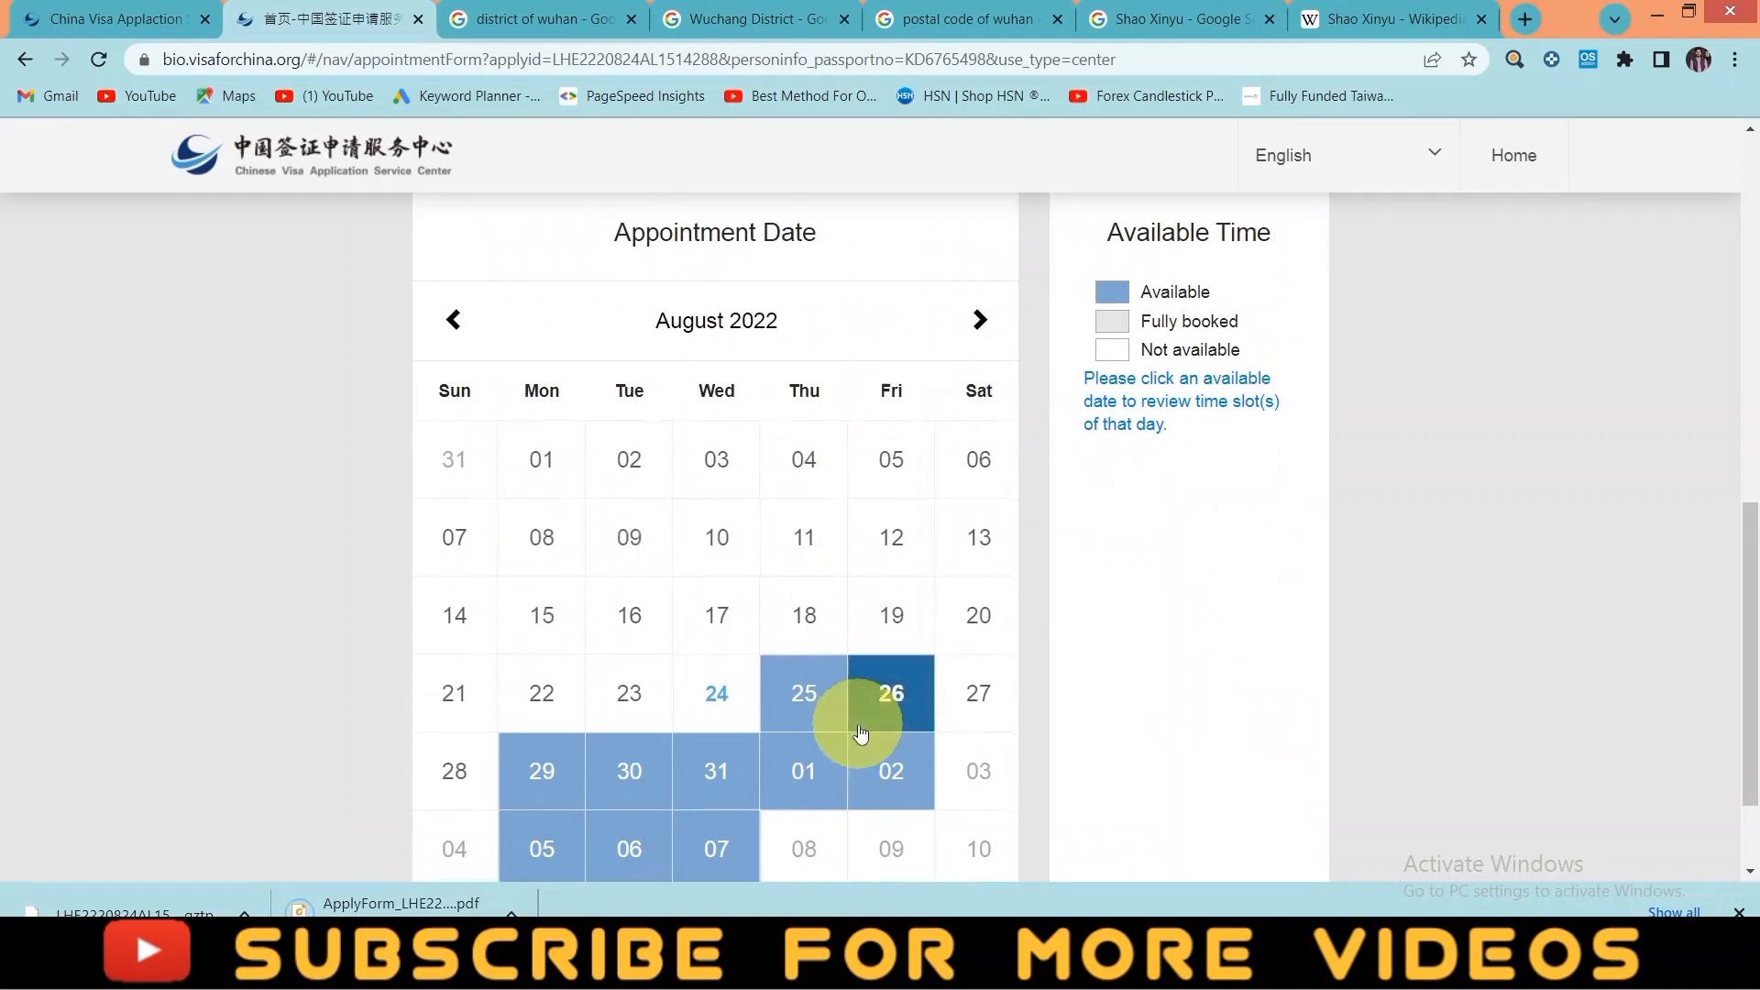
pyautogui.scroll(-2, 829, 678)
pyautogui.scroll(1, 814, 650)
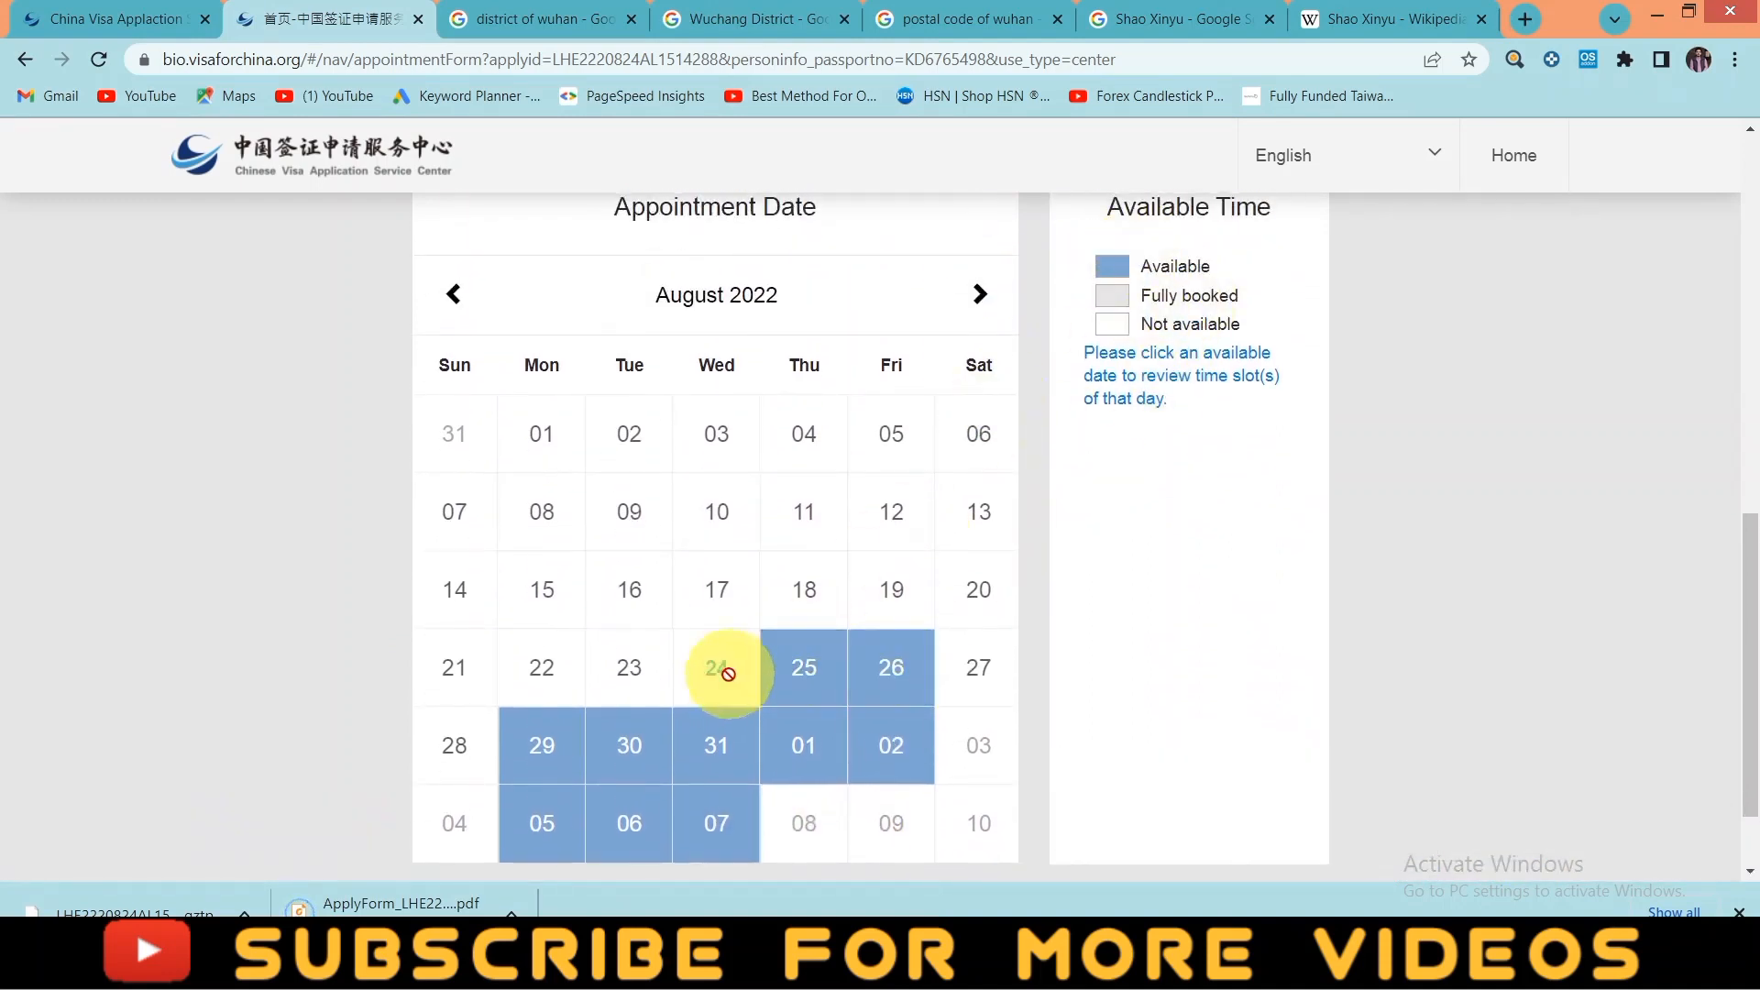
pyautogui.click(797, 684)
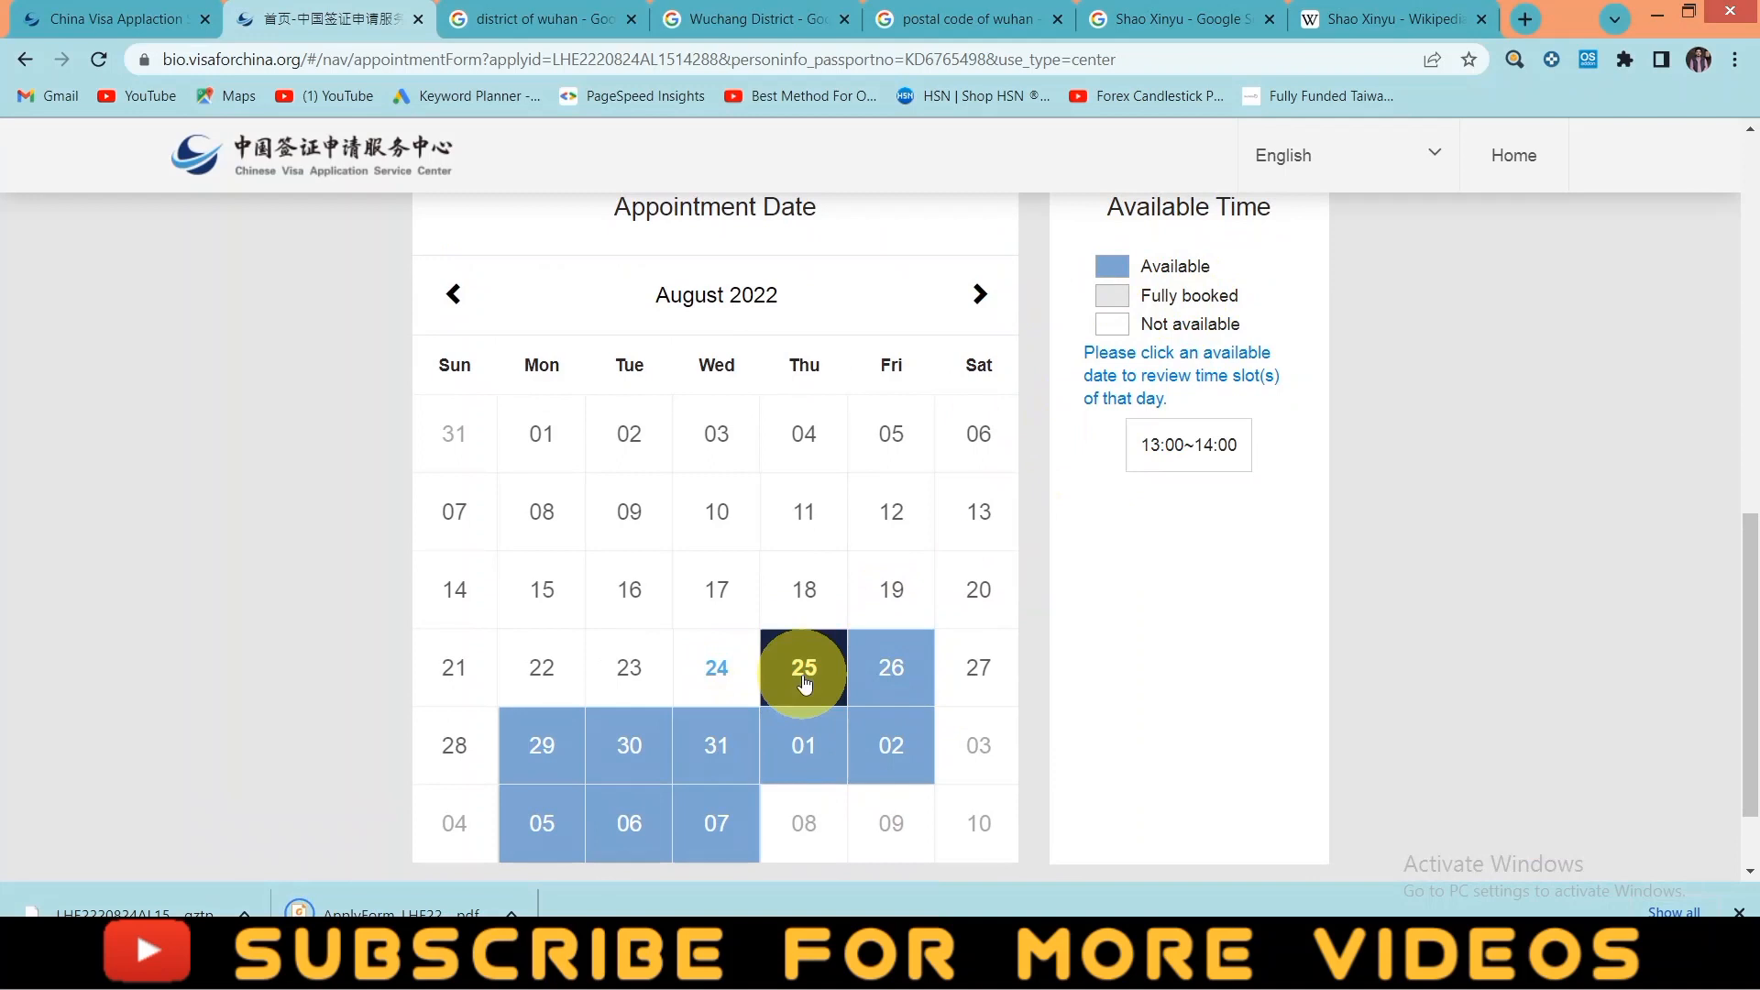
pyautogui.click(1146, 460)
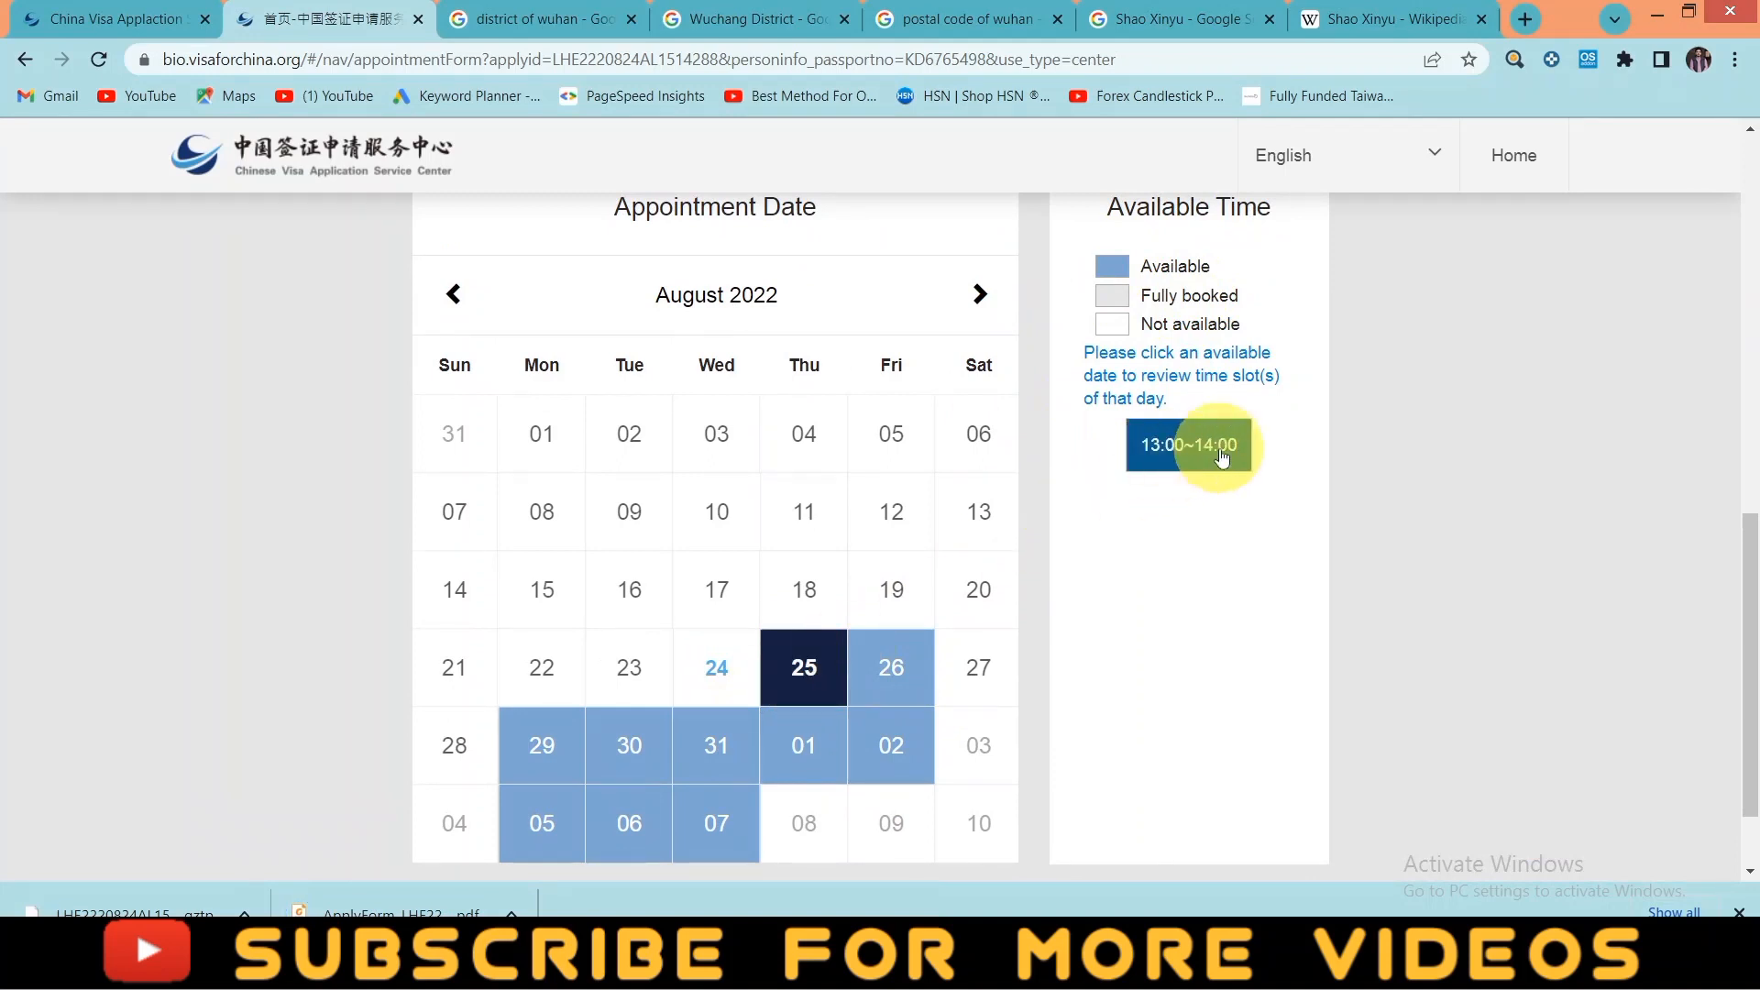
# - Compare slots on 26, 29 and 30 August, then book 25 August 13:00~14:00 and confirm
pyautogui.click(876, 669)
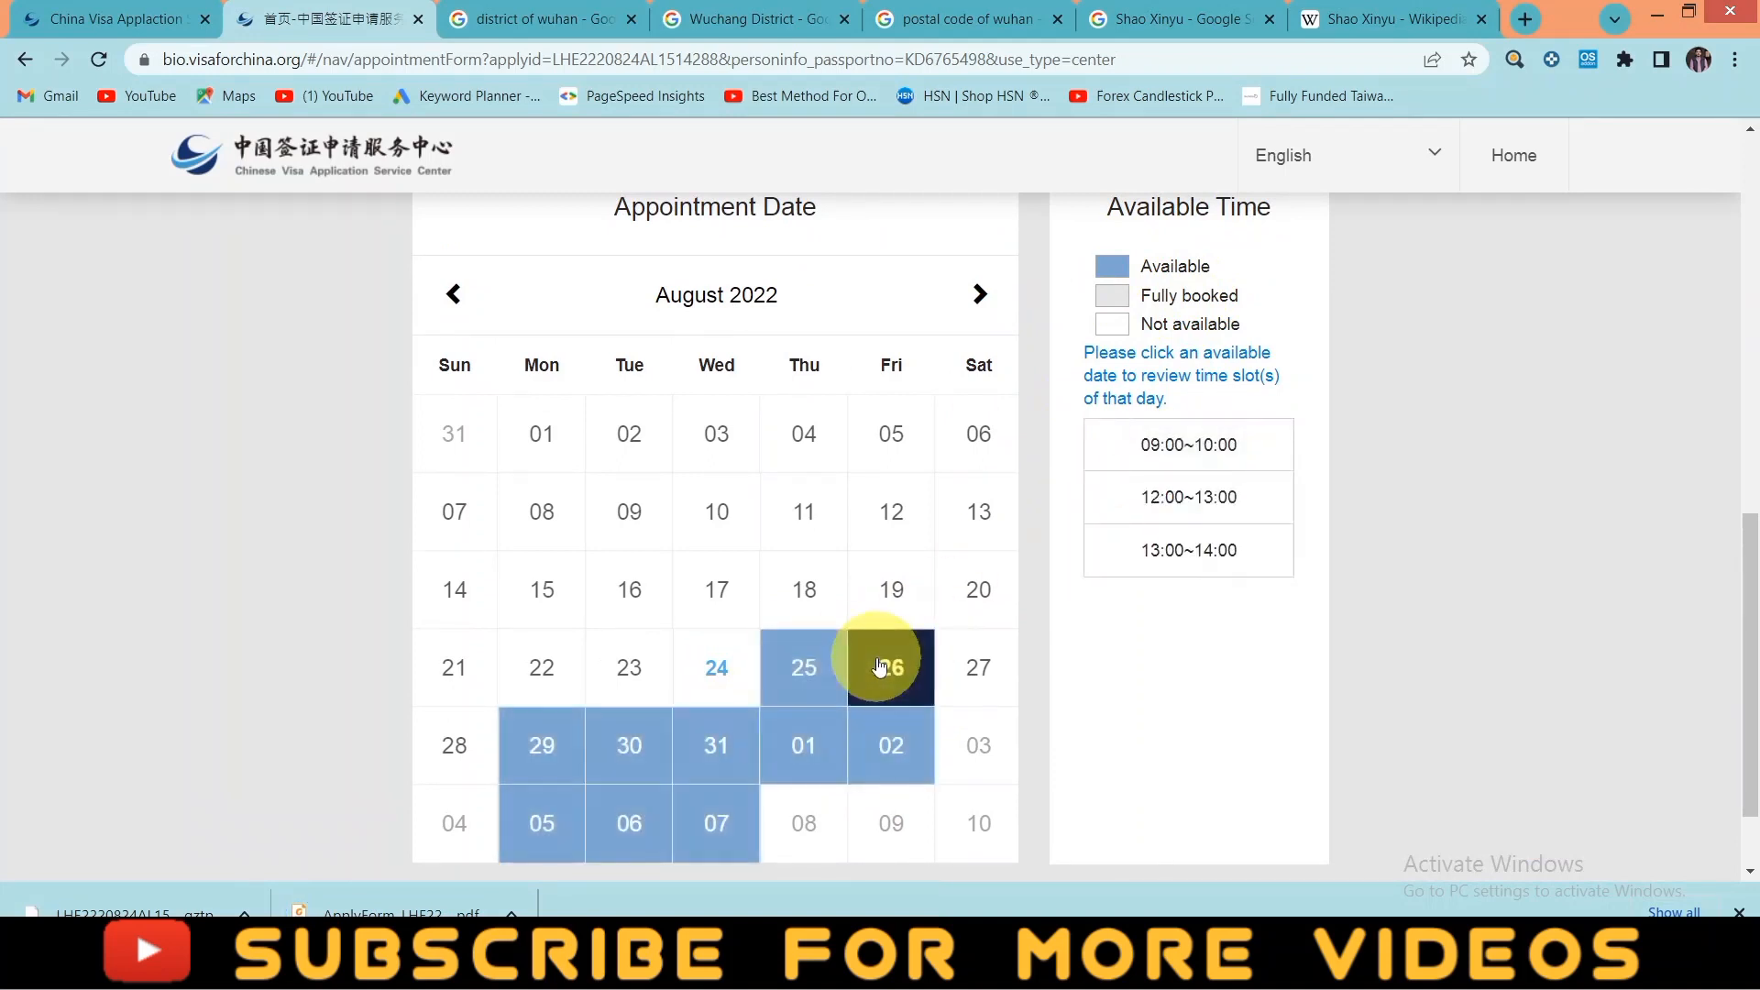
pyautogui.click(567, 750)
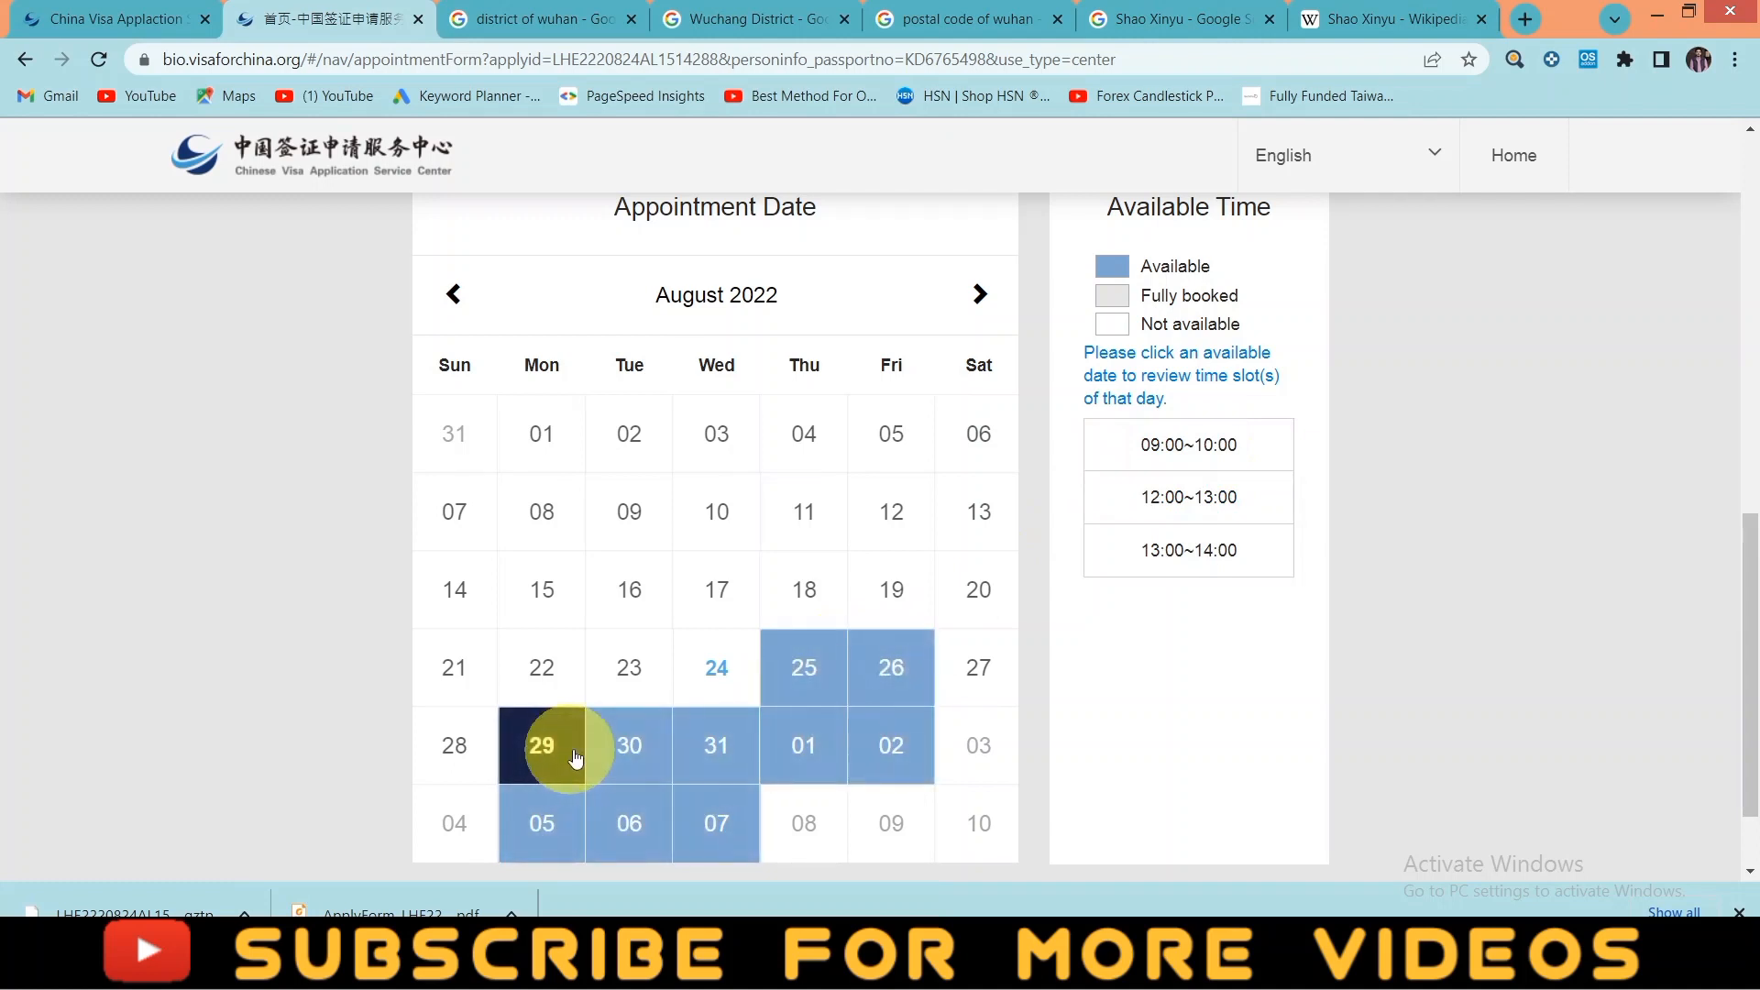
pyautogui.click(629, 747)
pyautogui.click(805, 668)
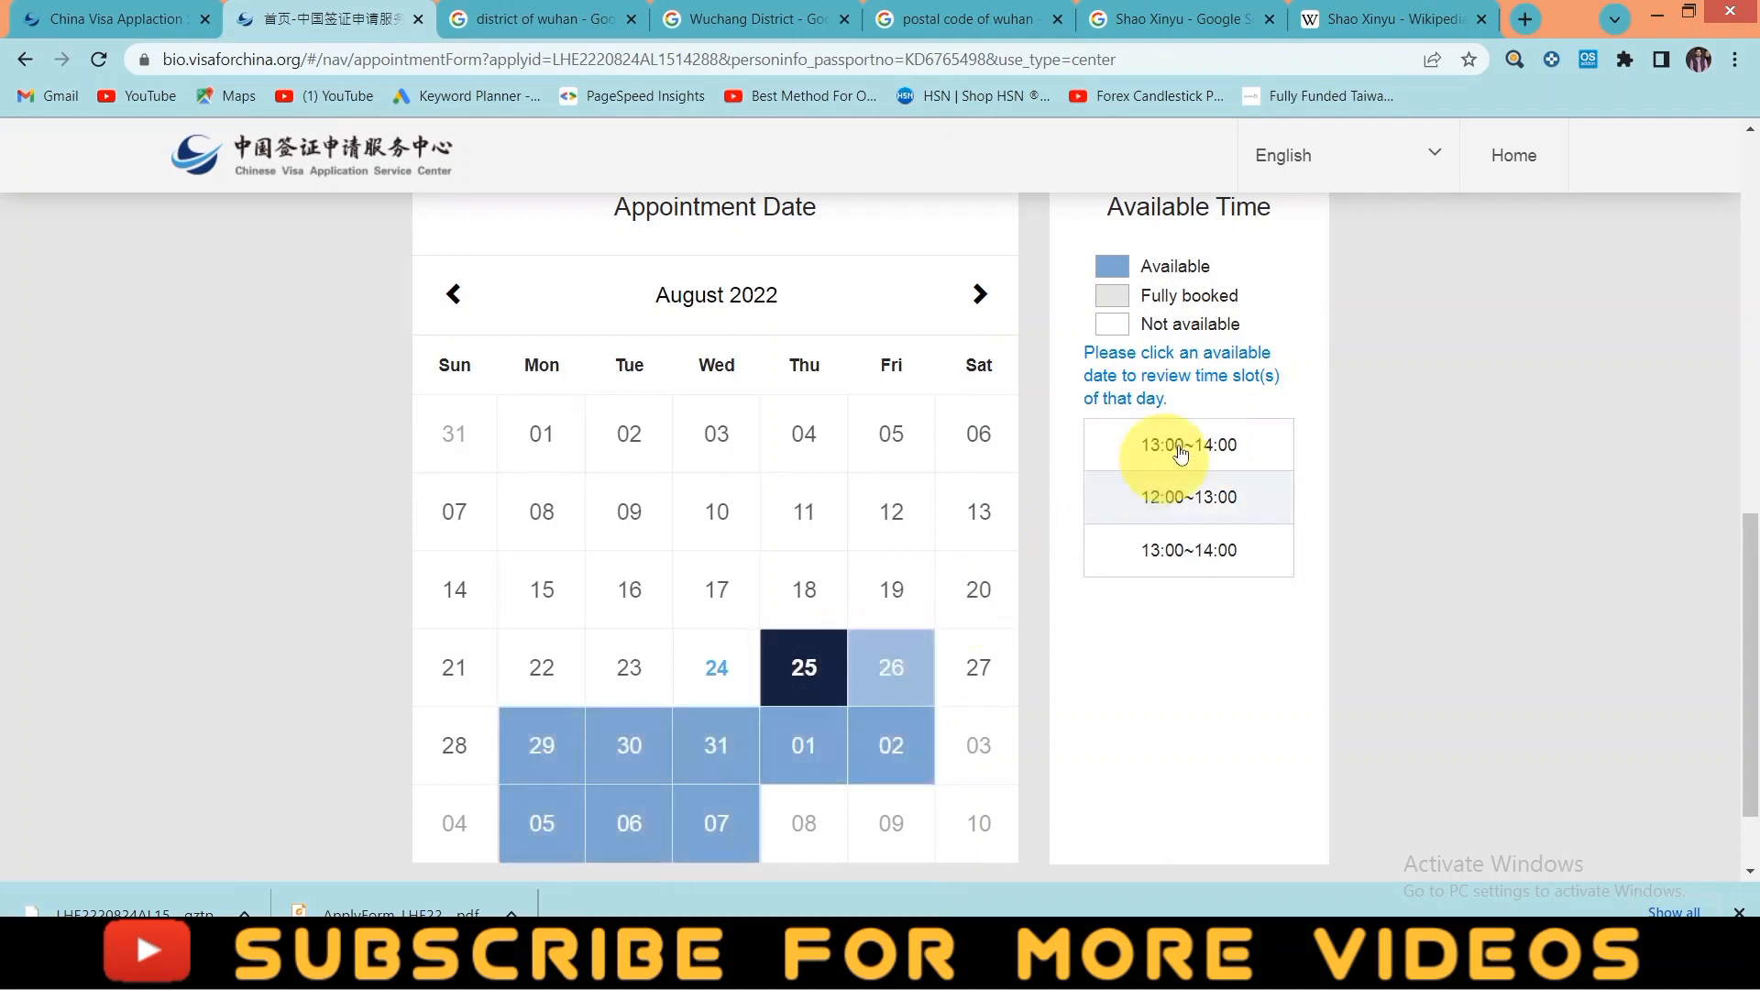
pyautogui.click(800, 669)
pyautogui.click(1209, 449)
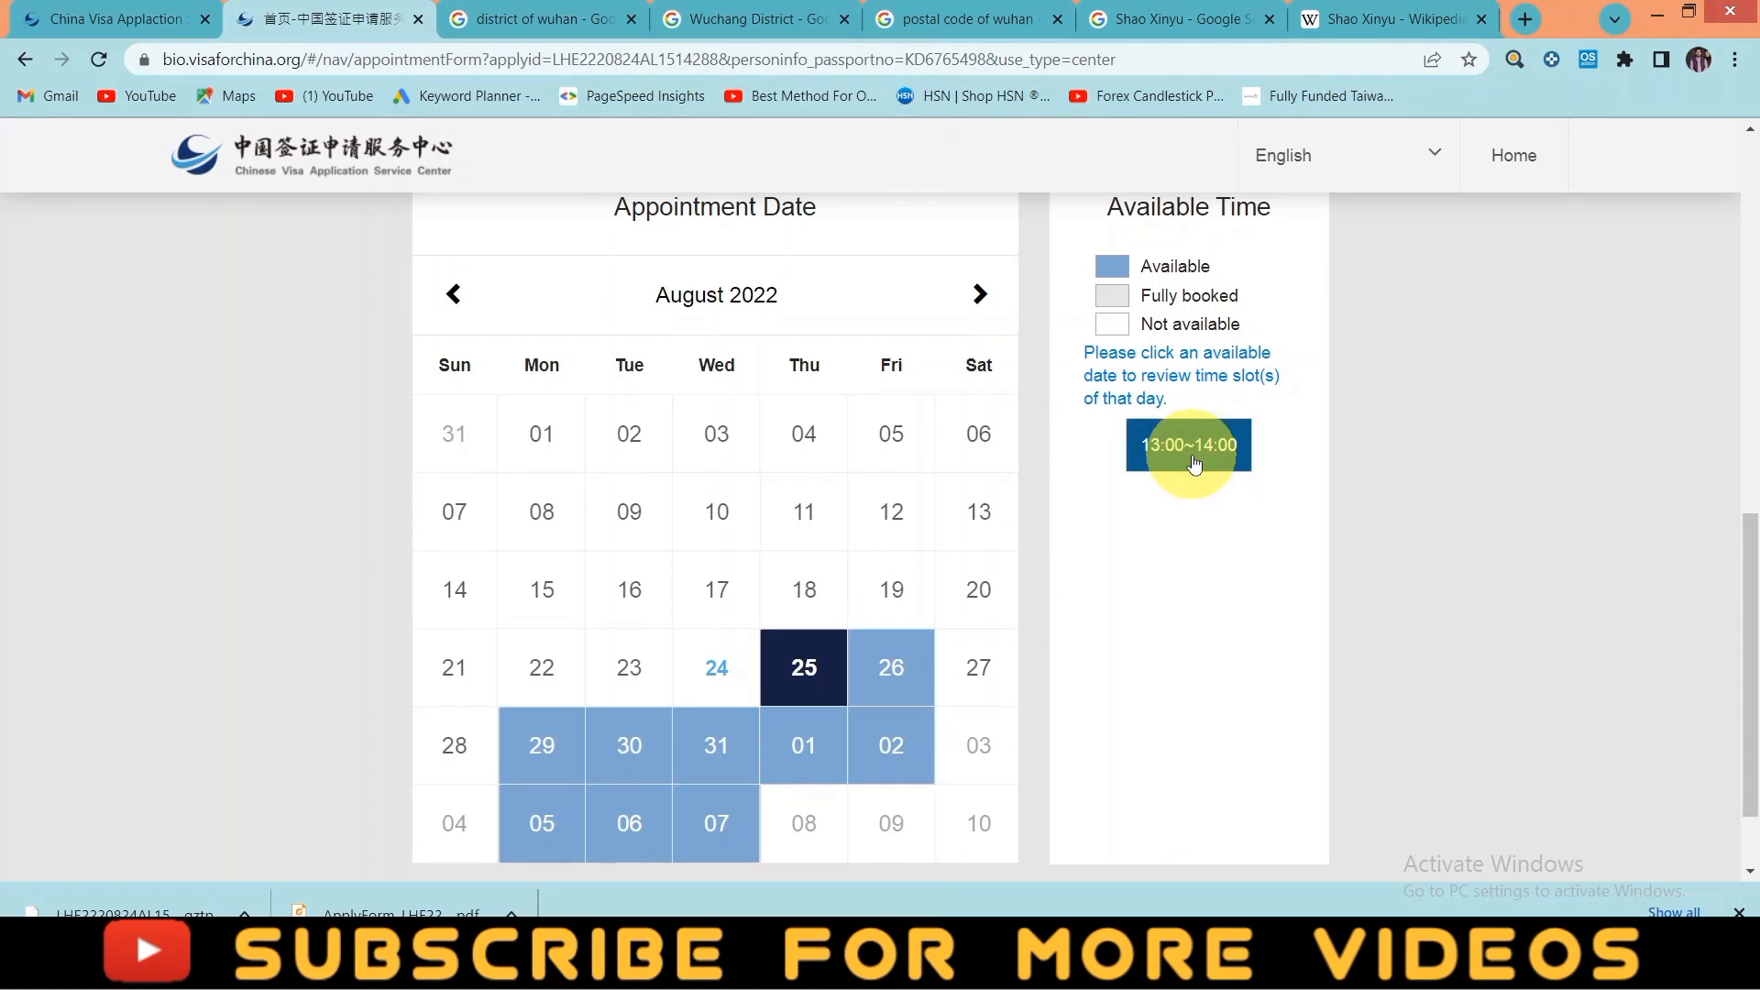
pyautogui.click(1186, 466)
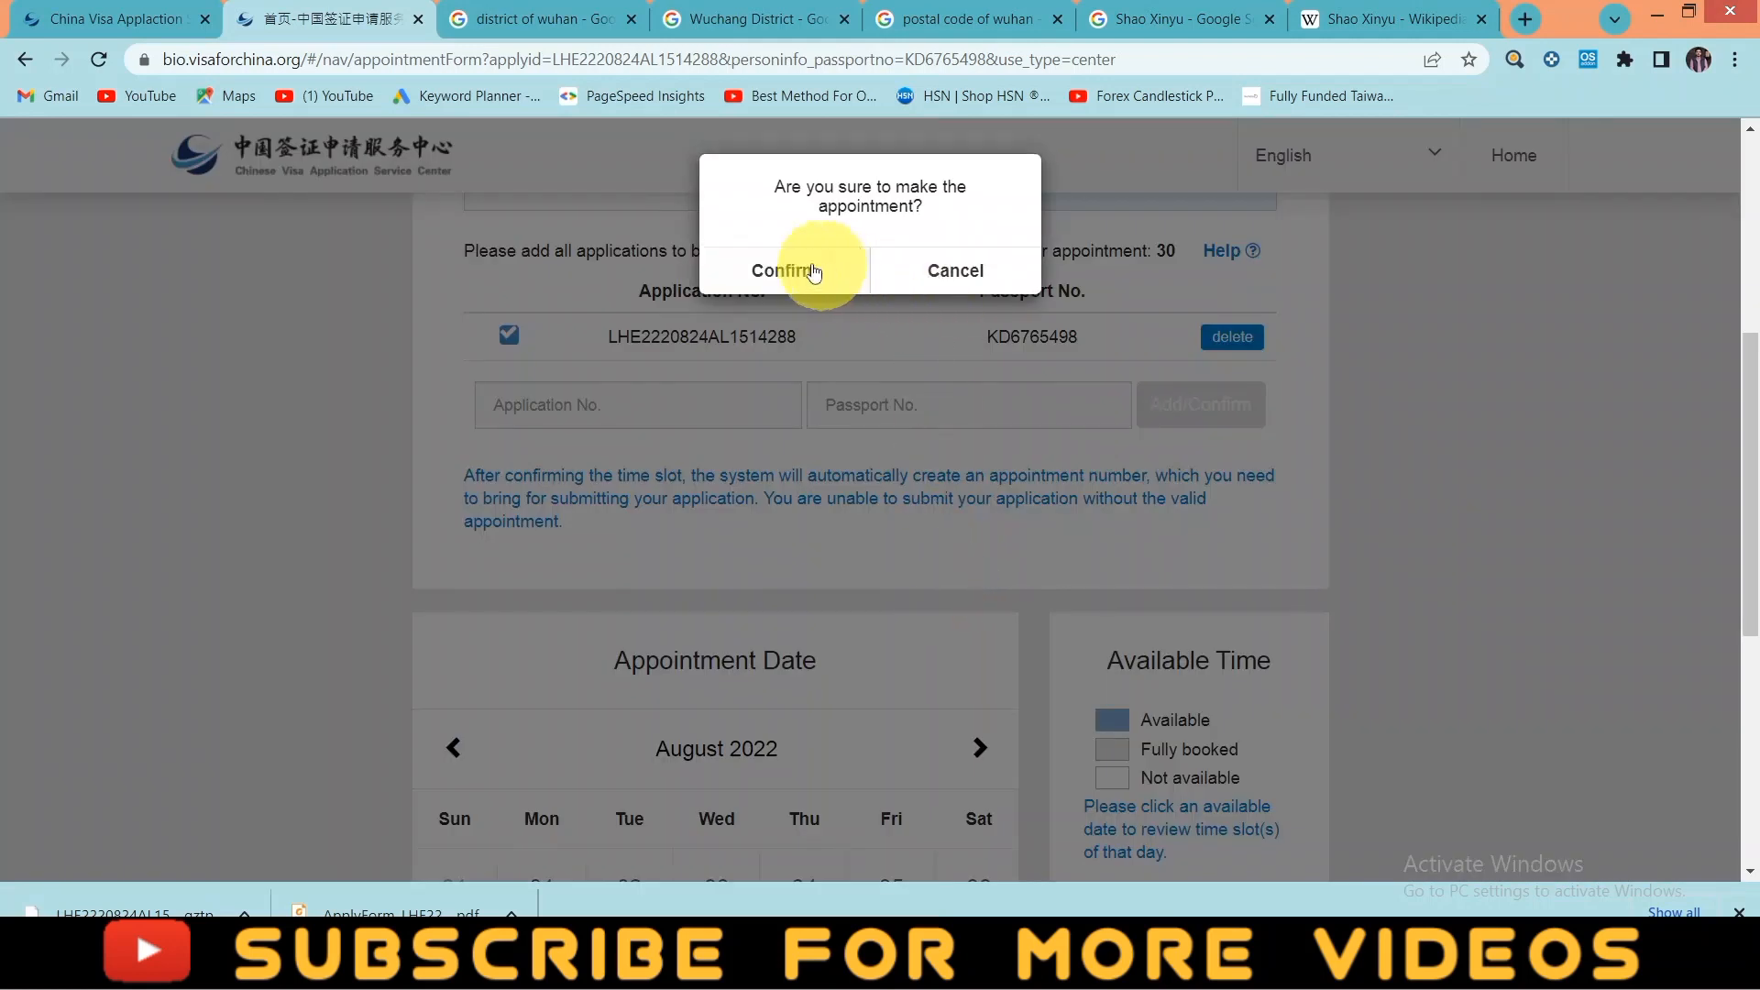
pyautogui.click(802, 264)
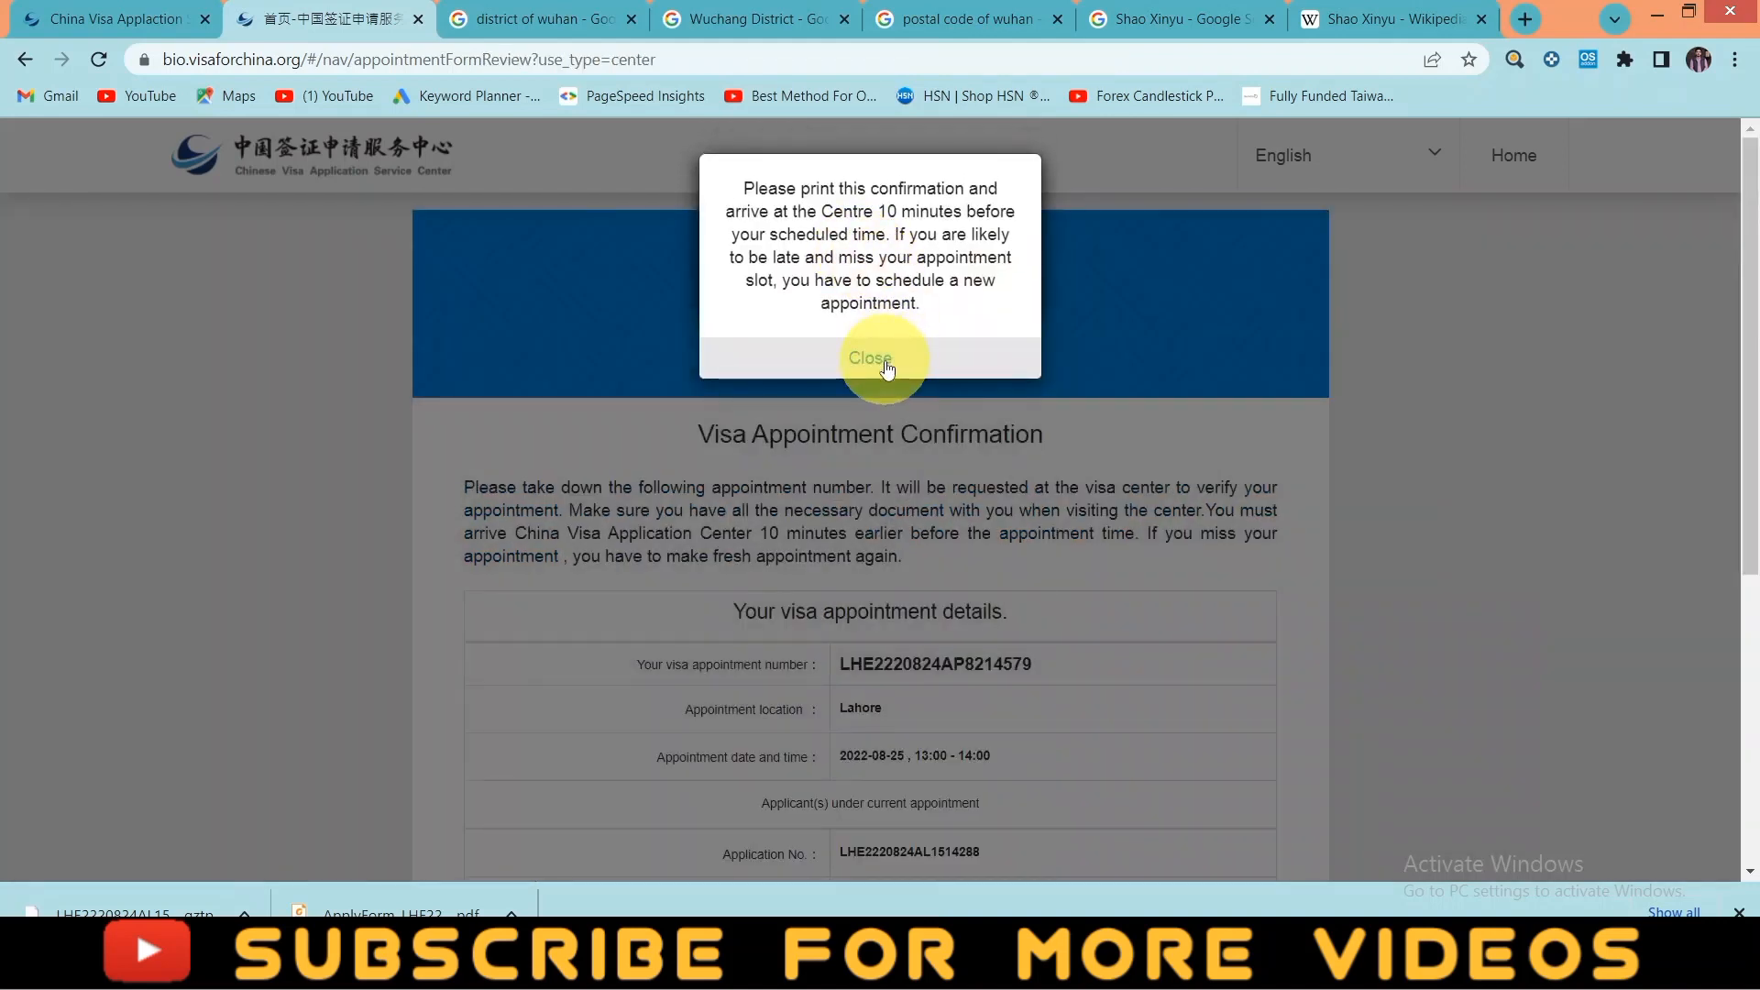
# - Dismiss the confirmation reminders and download the Lahore reservation form as a PDF
pyautogui.click(887, 366)
pyautogui.click(888, 313)
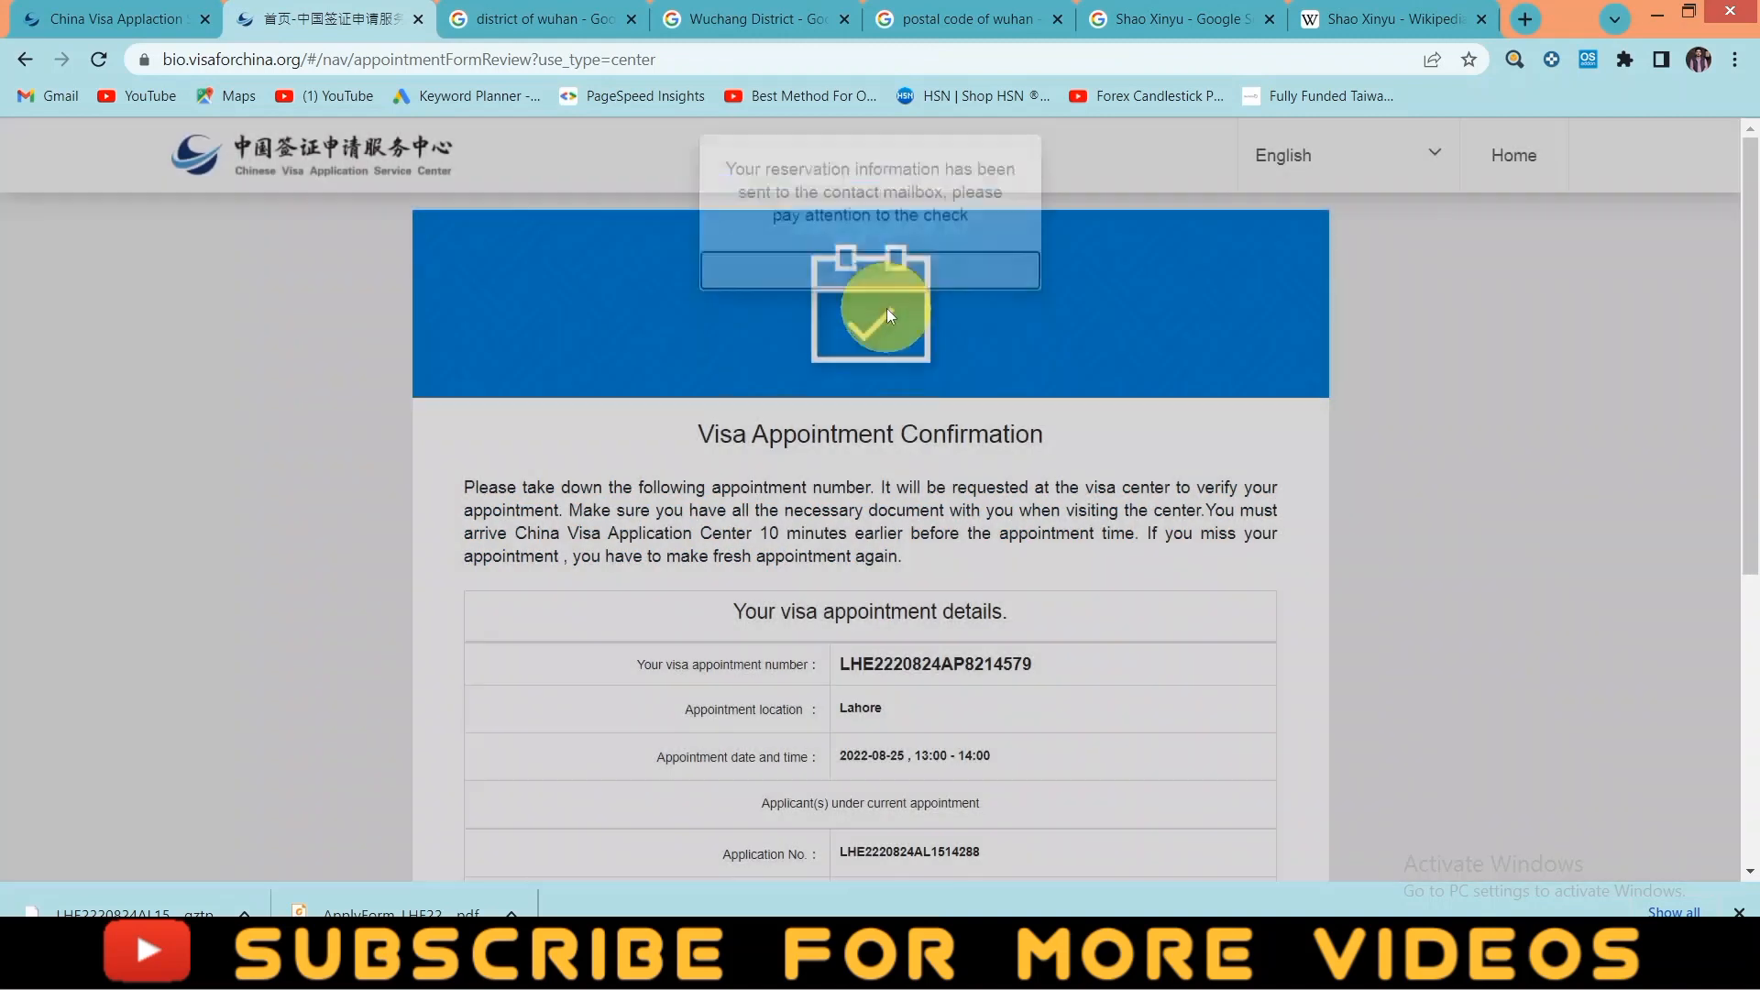
pyautogui.scroll(-4, 934, 442)
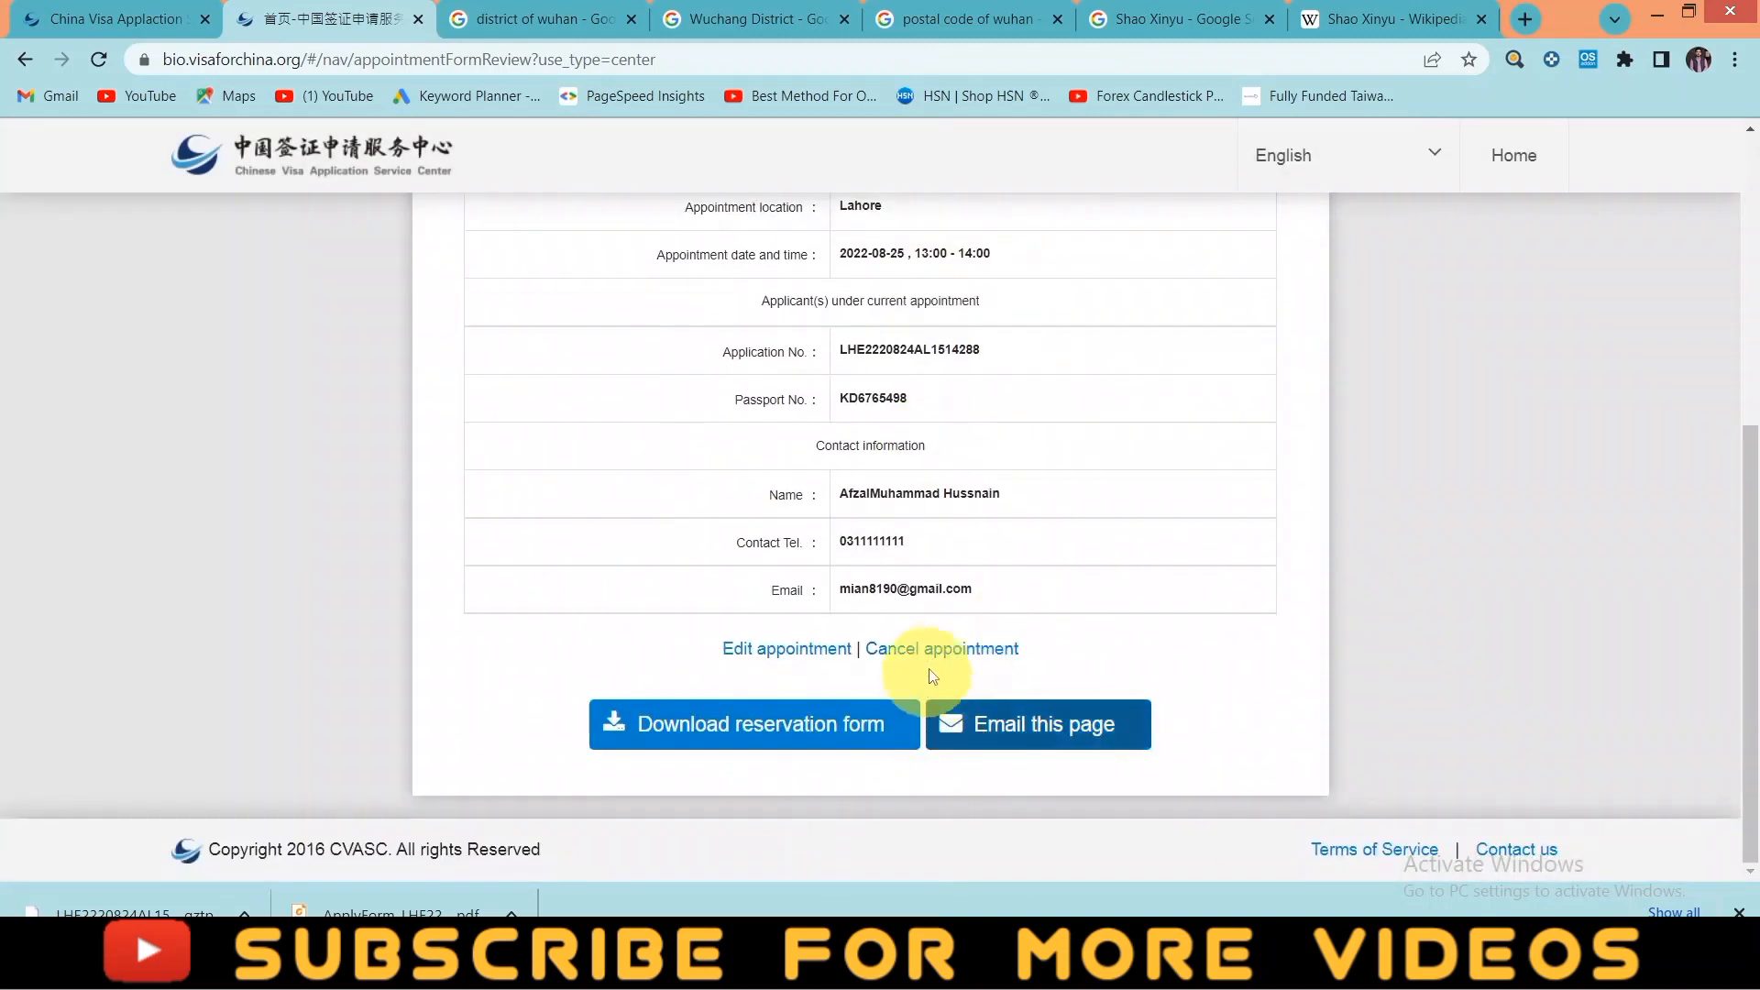
pyautogui.click(745, 729)
pyautogui.scroll(2, 825, 440)
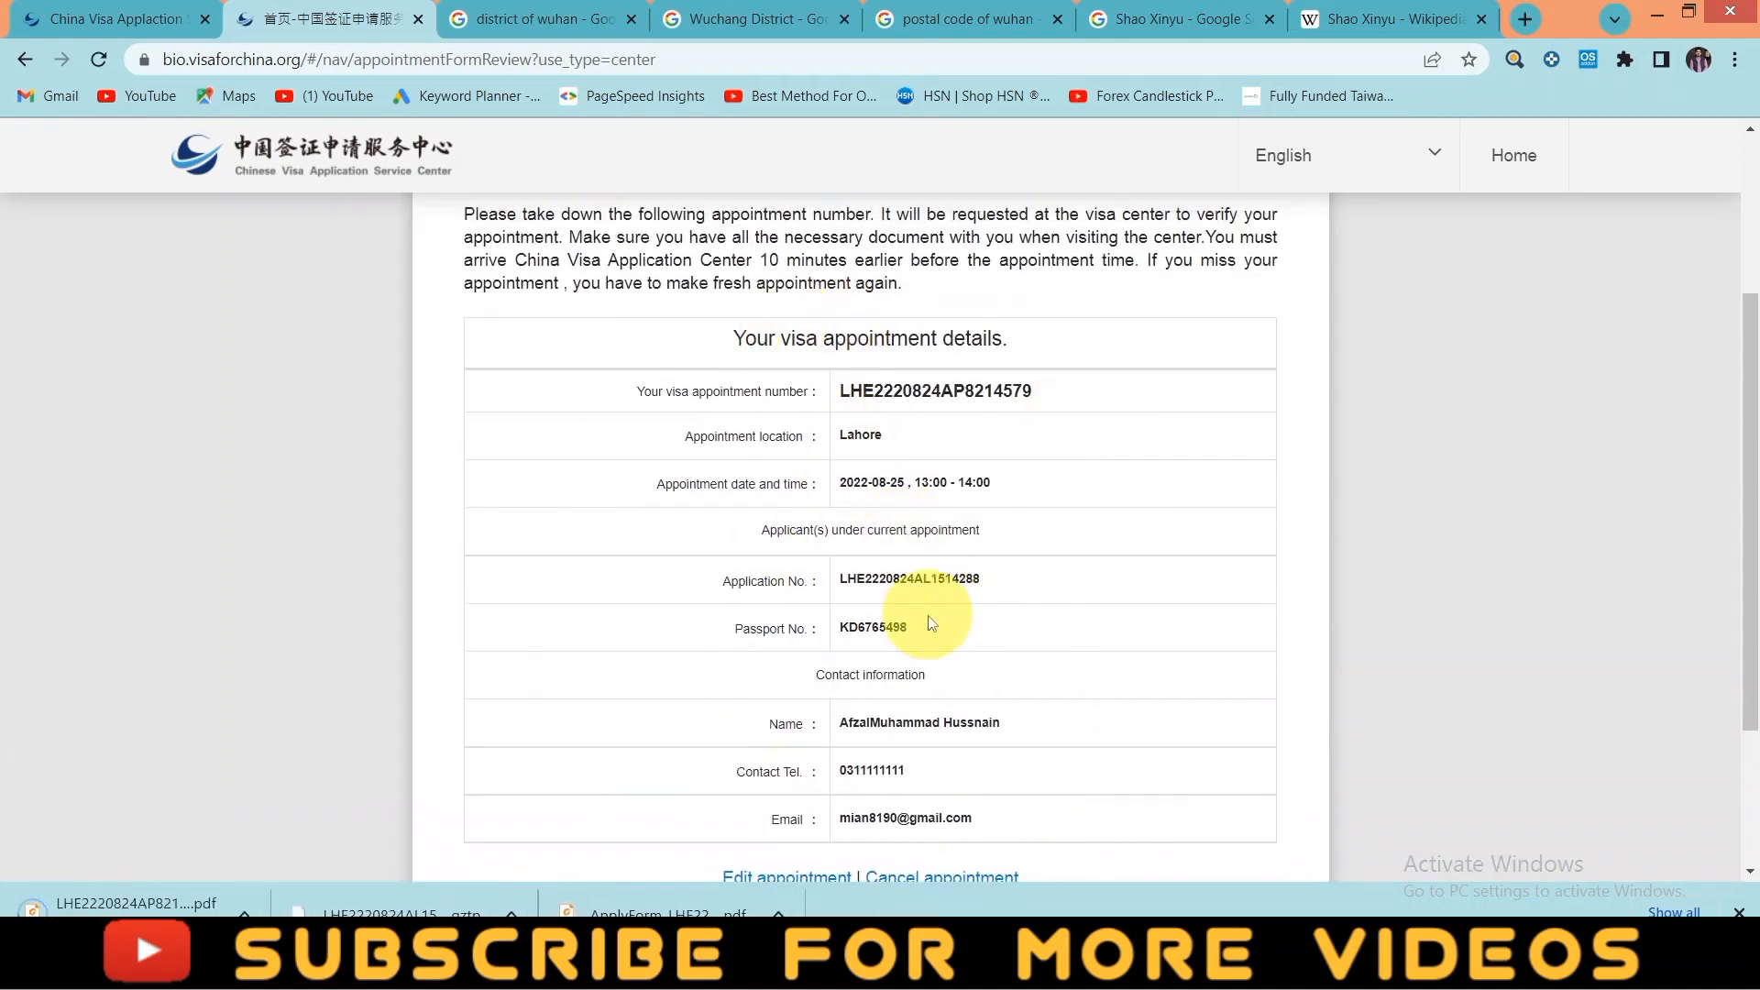
# - Email the appointment confirmation to the applicant's contact mailbox and close the sent notice
pyautogui.scroll(-2, 789, 770)
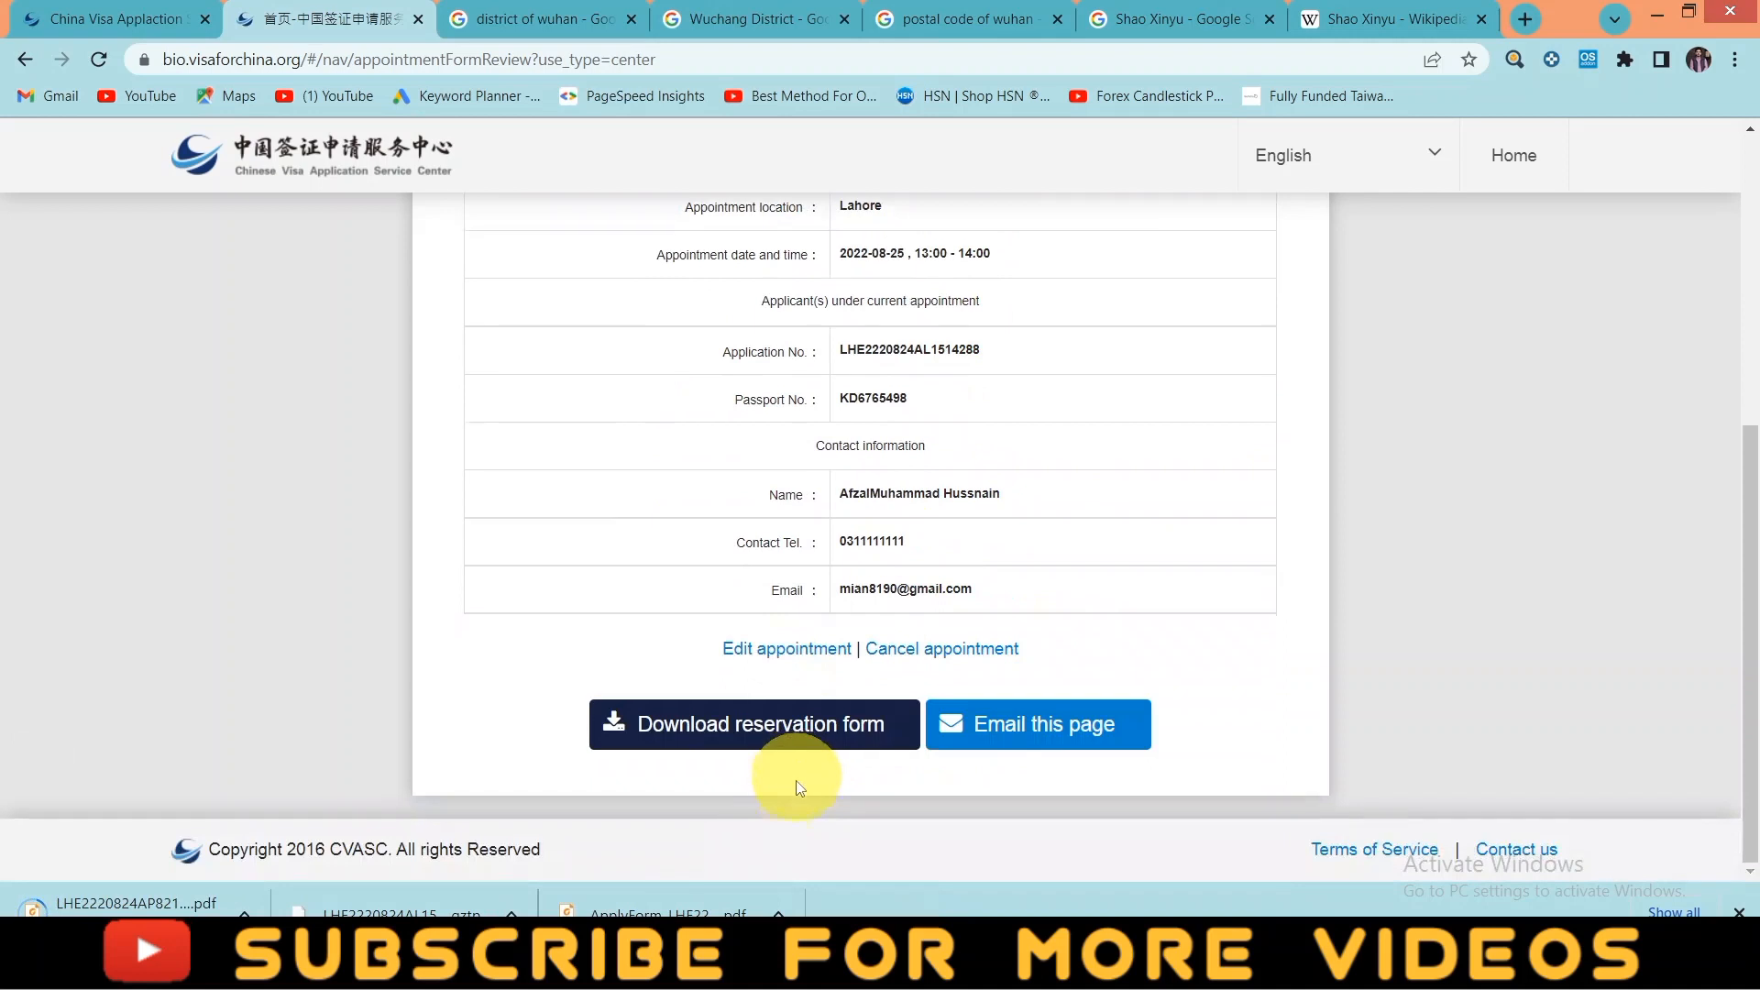
pyautogui.click(1042, 739)
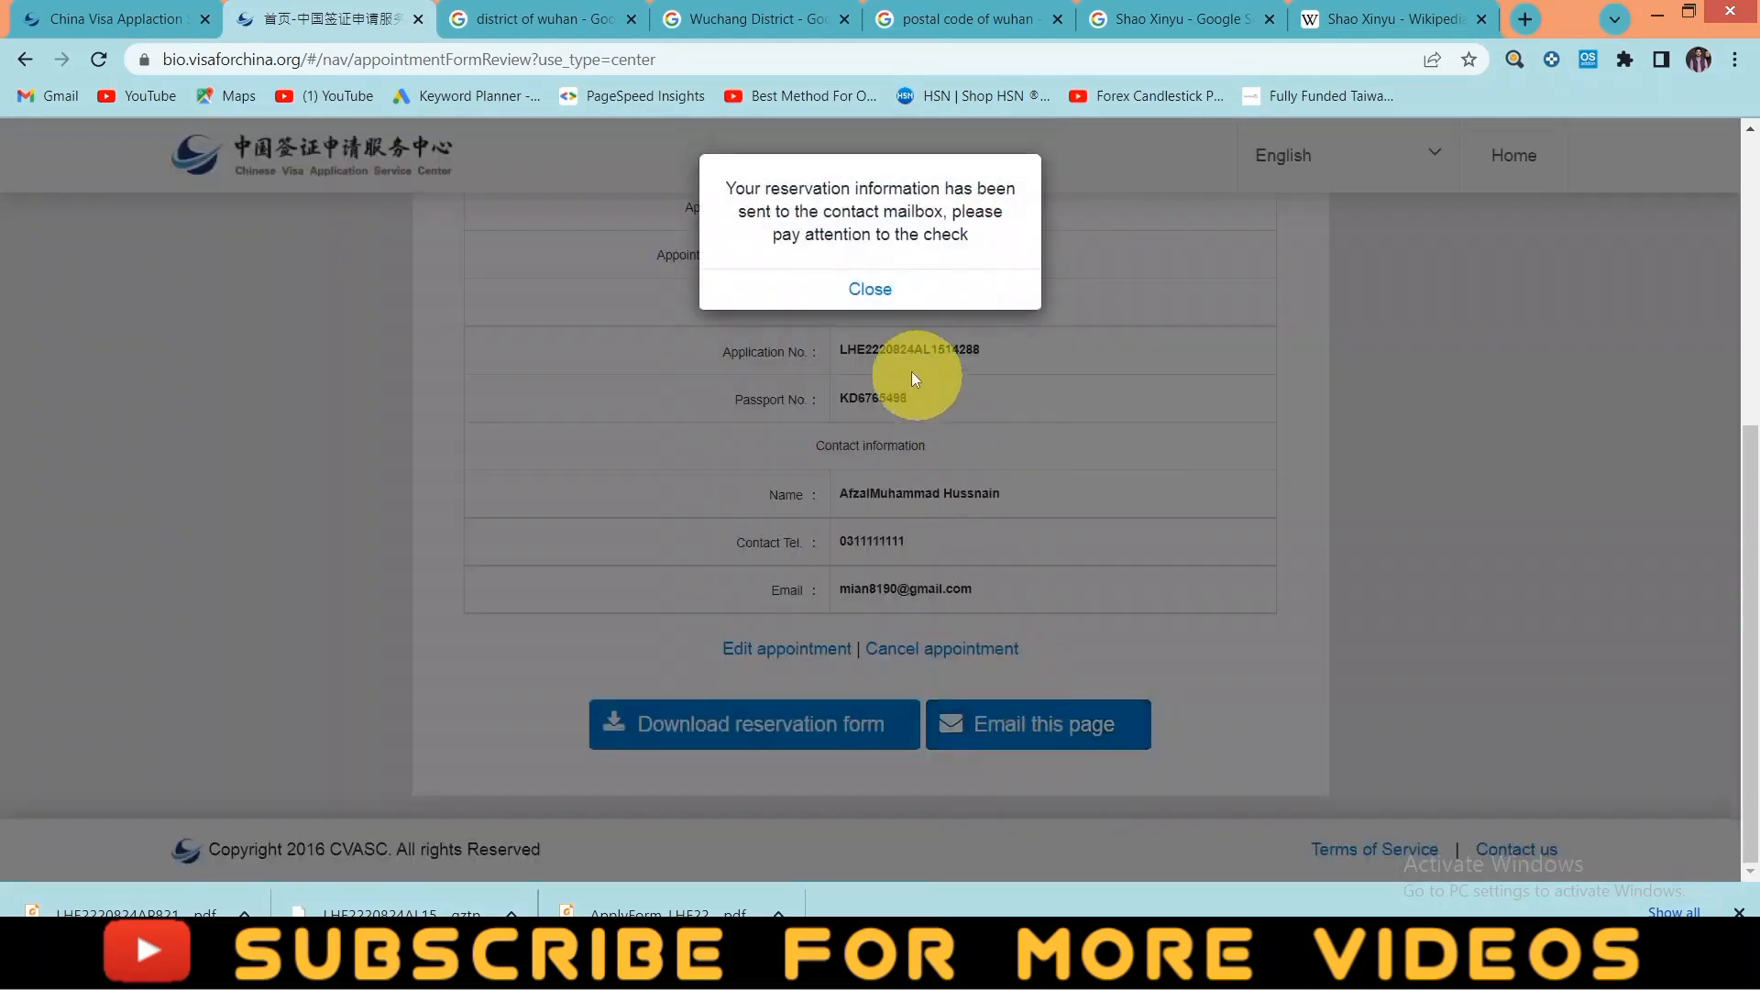
pyautogui.click(917, 288)
pyautogui.scroll(-4, 800, 704)
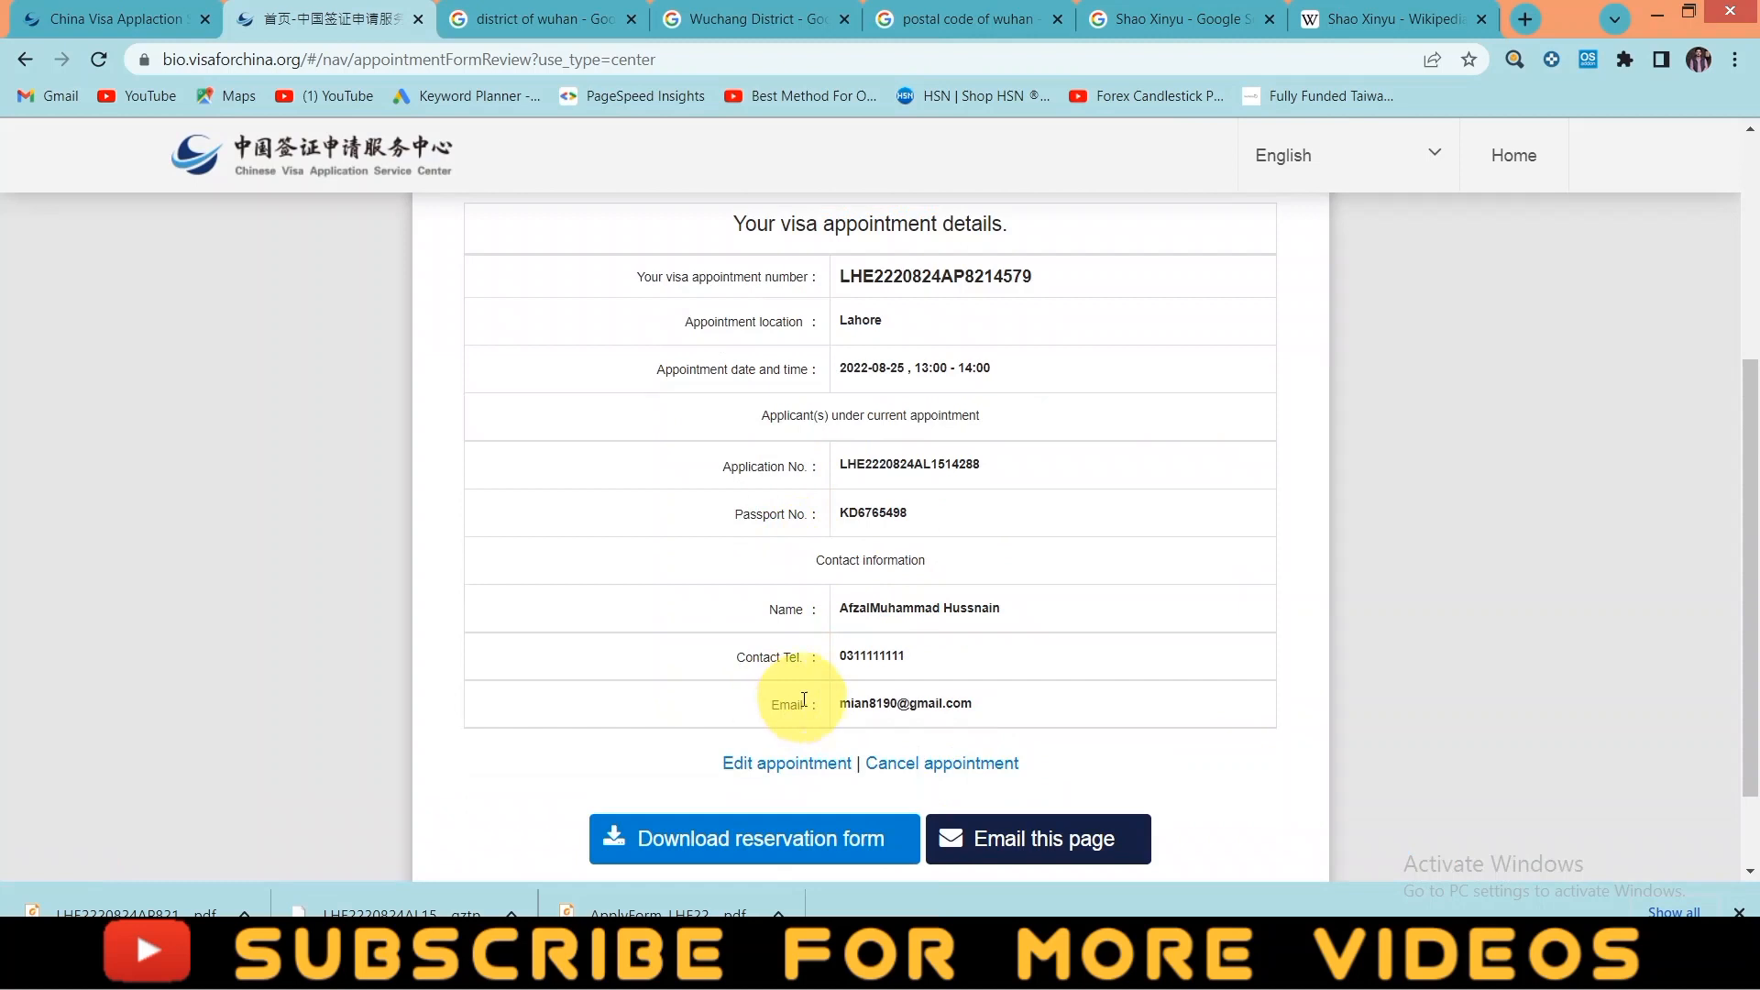
pyautogui.scroll(1, 800, 704)
pyautogui.scroll(-2, 800, 704)
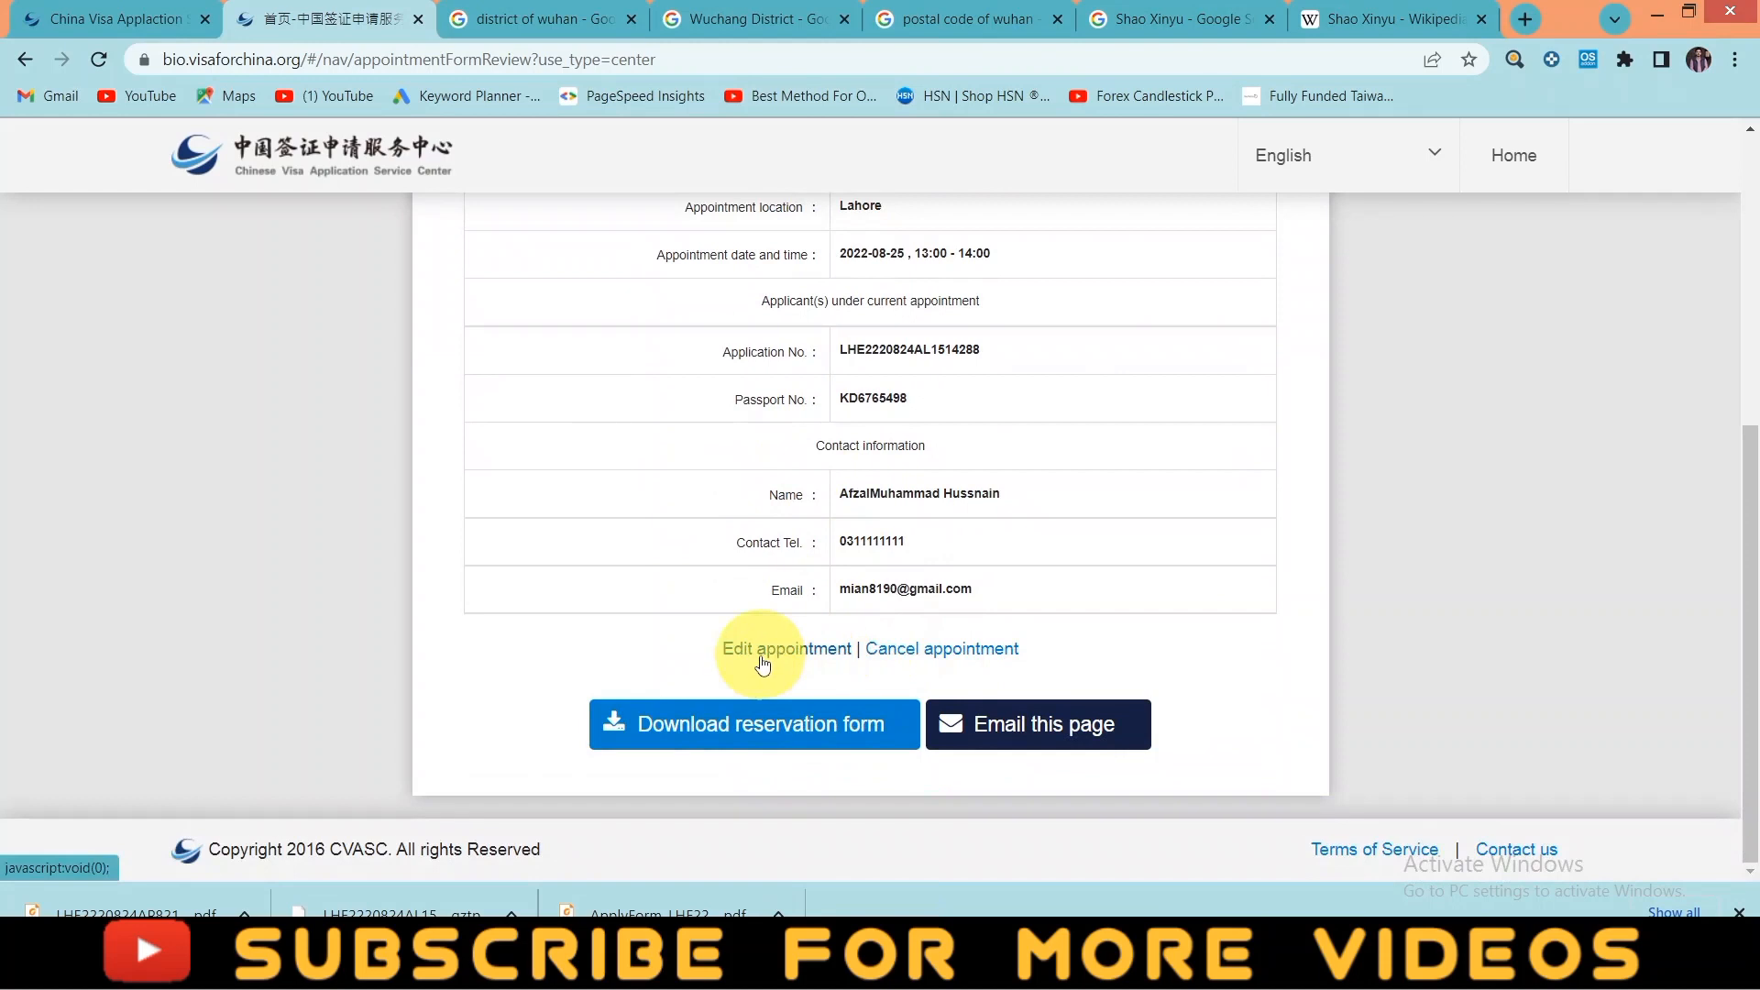
# - Cancel the 2022-08-25, 13:00–14:00 Lahore appointment, confirming the prompts and closing both cancellation notices
pyautogui.click(883, 653)
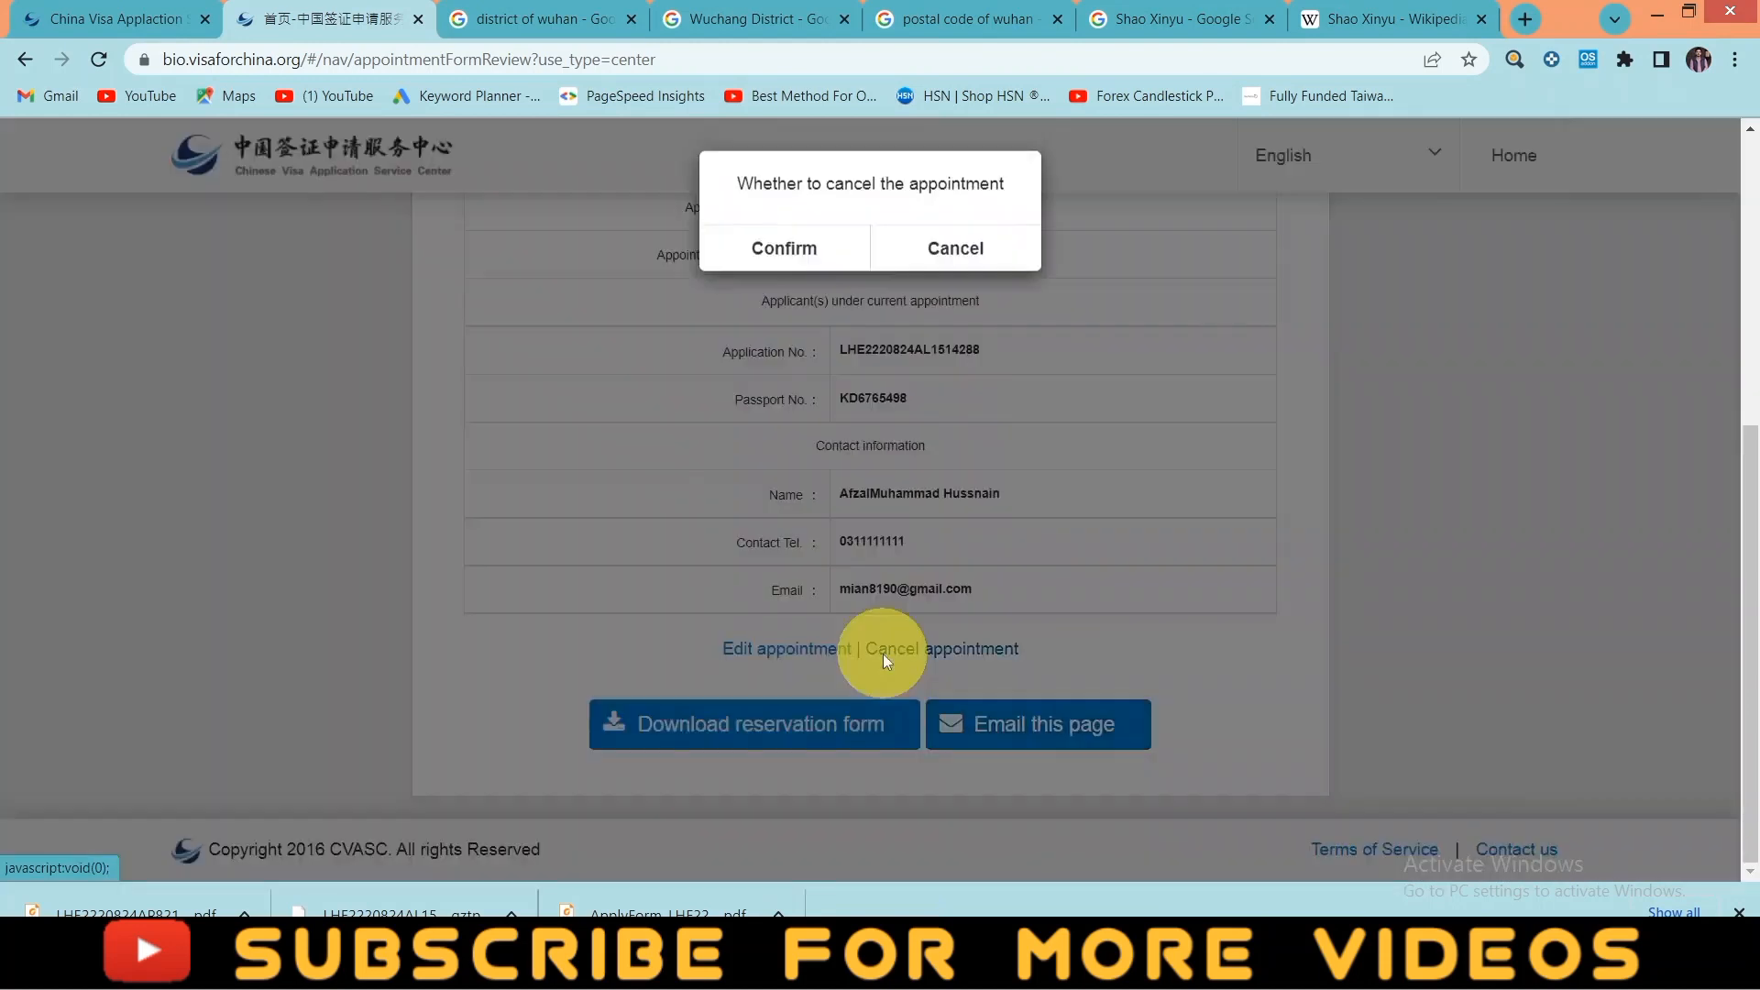
pyautogui.click(823, 253)
pyautogui.click(993, 183)
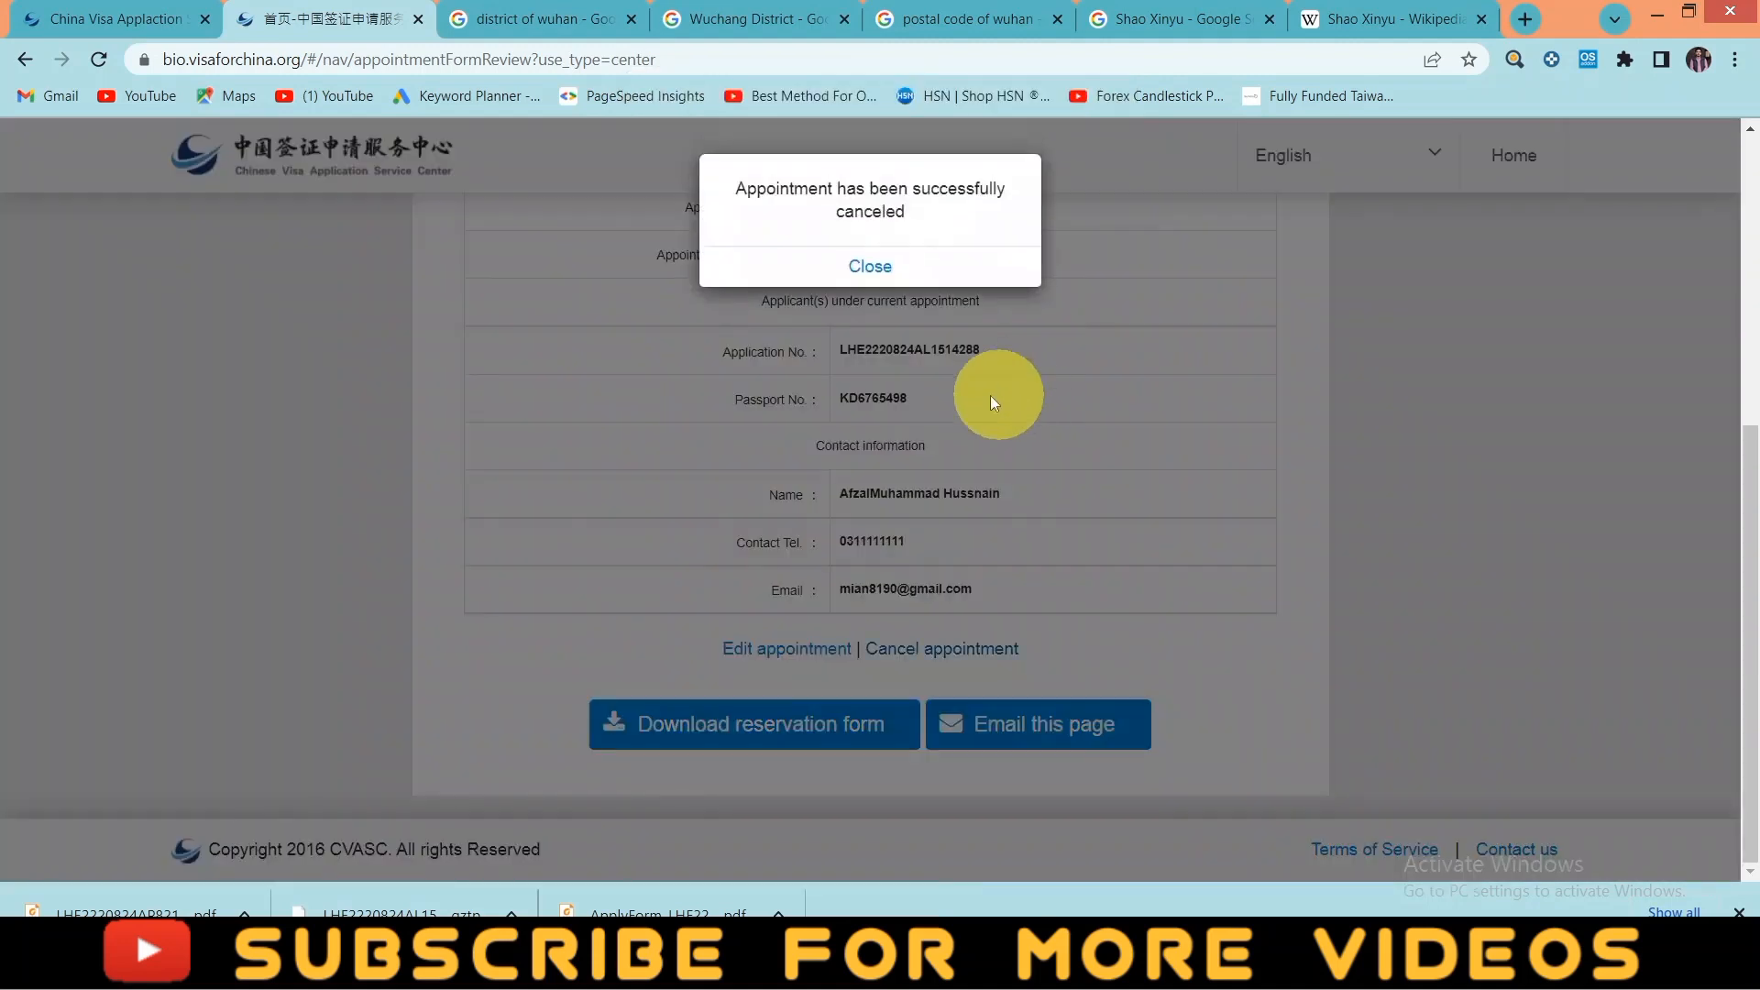
pyautogui.click(903, 274)
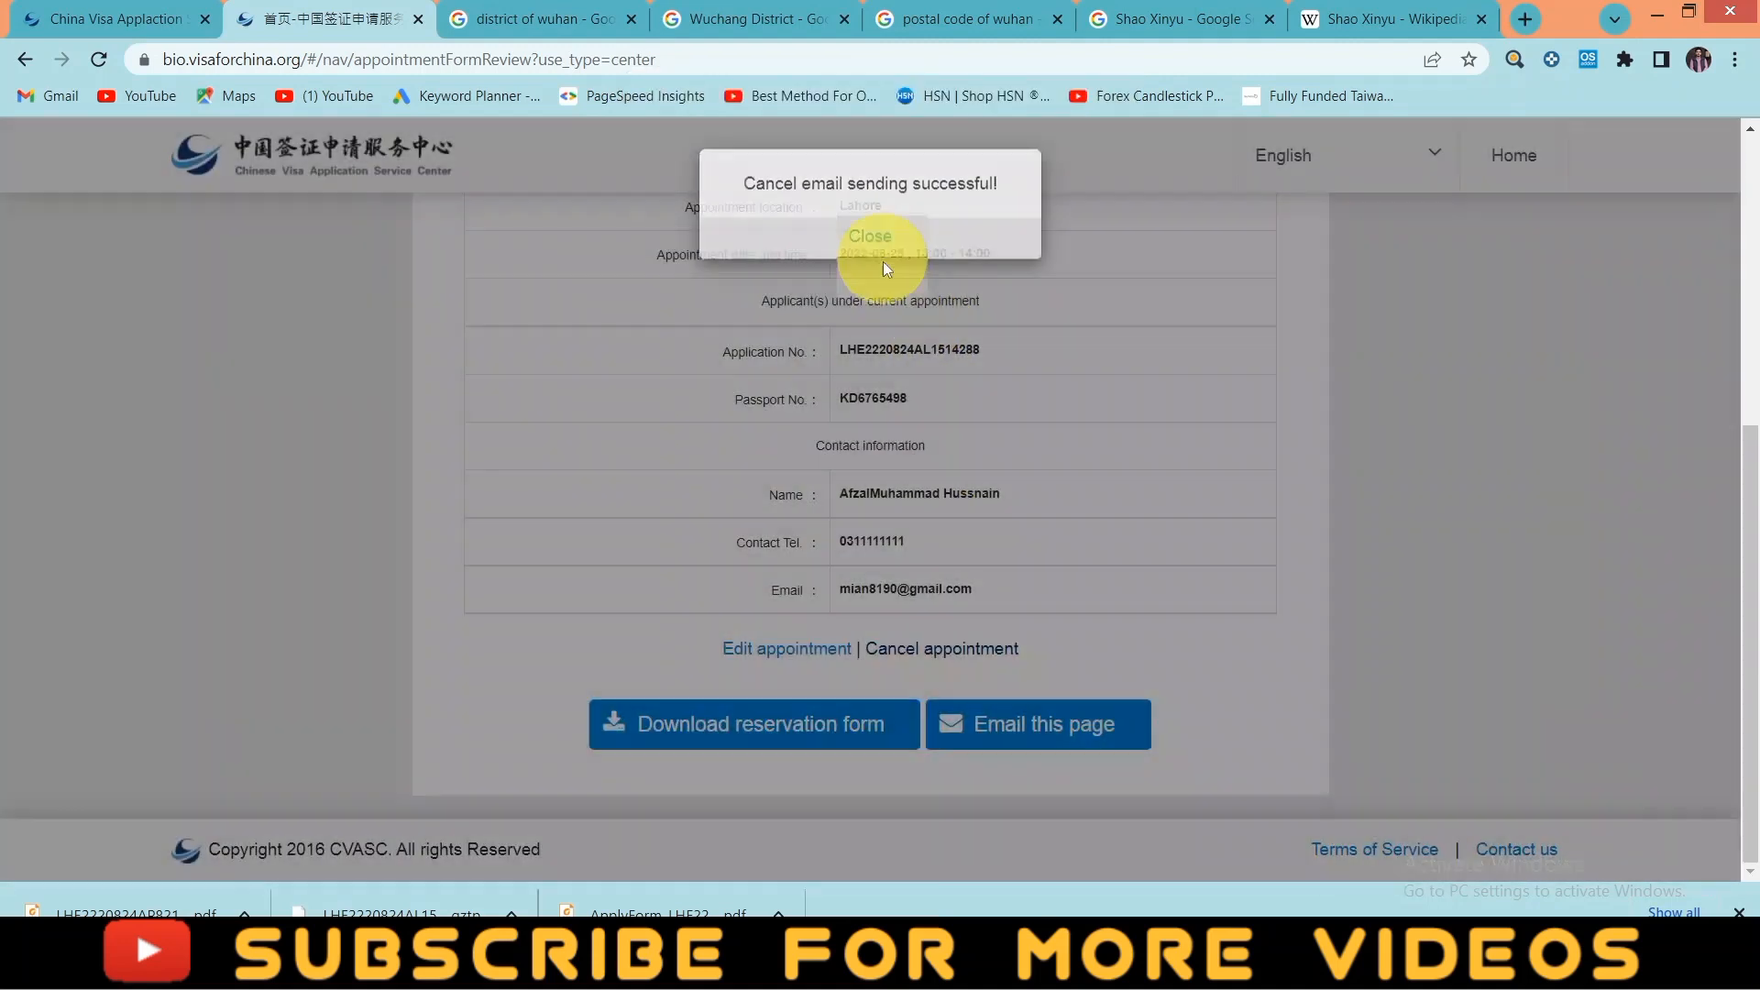
pyautogui.click(884, 259)
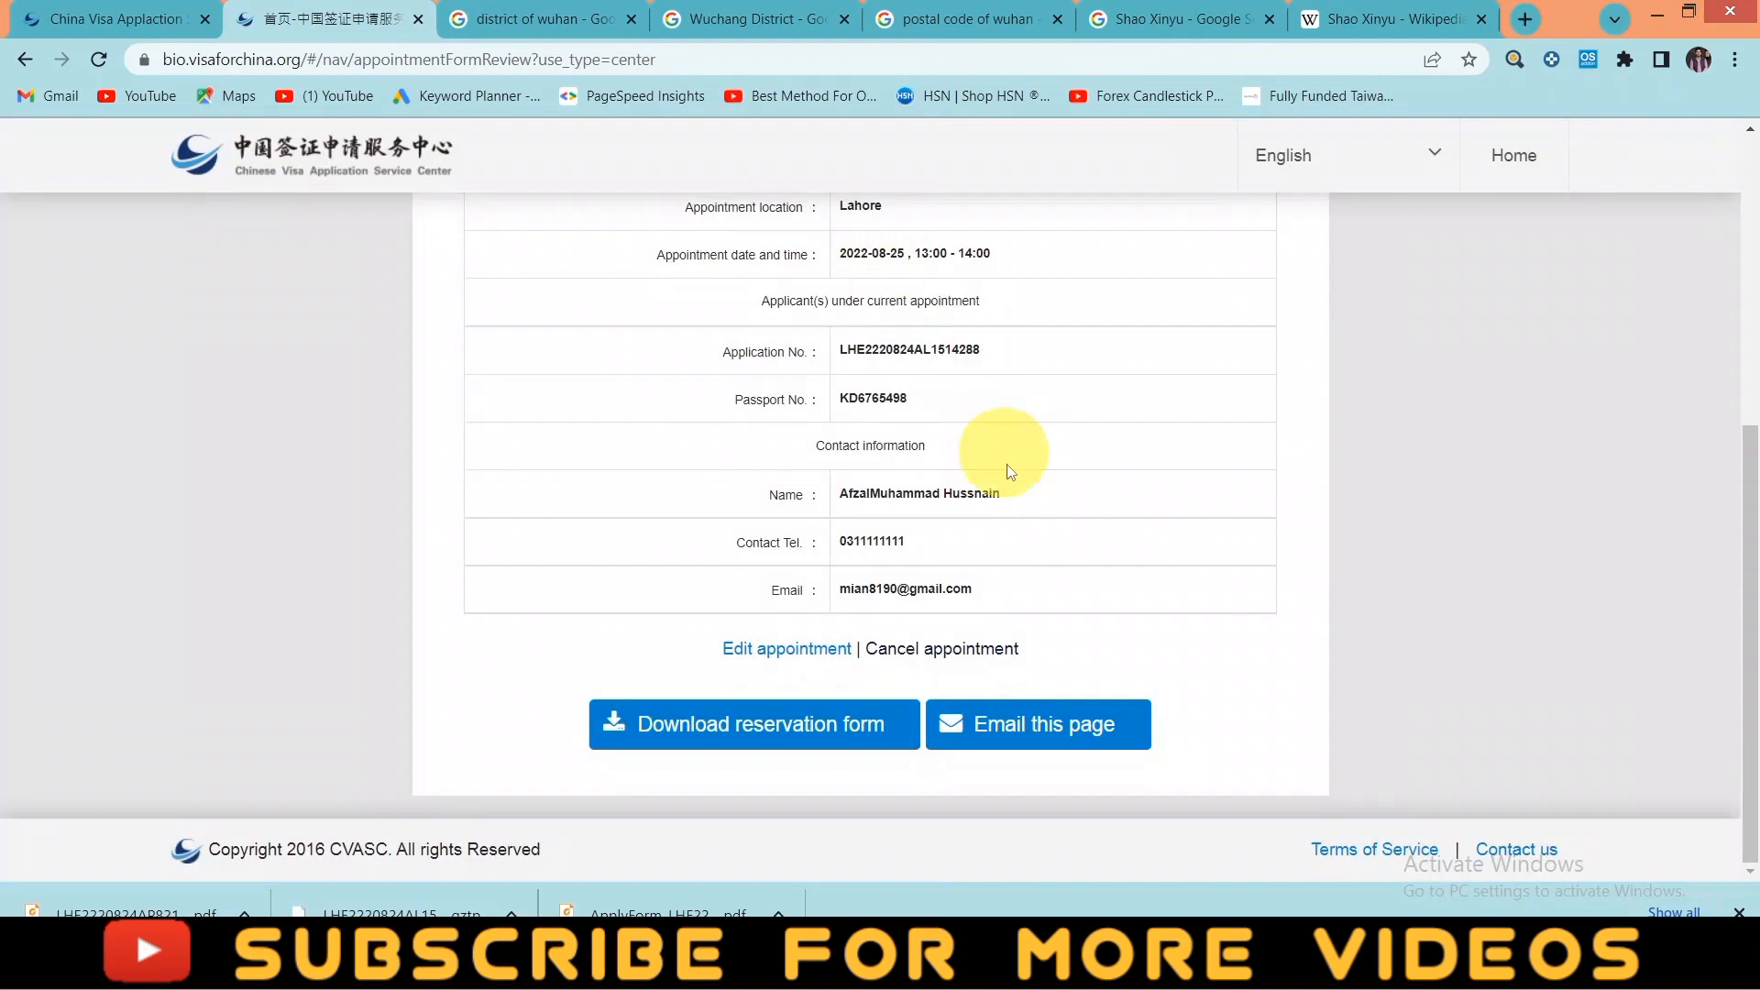
pyautogui.scroll(3, 807, 752)
pyautogui.scroll(2, 803, 752)
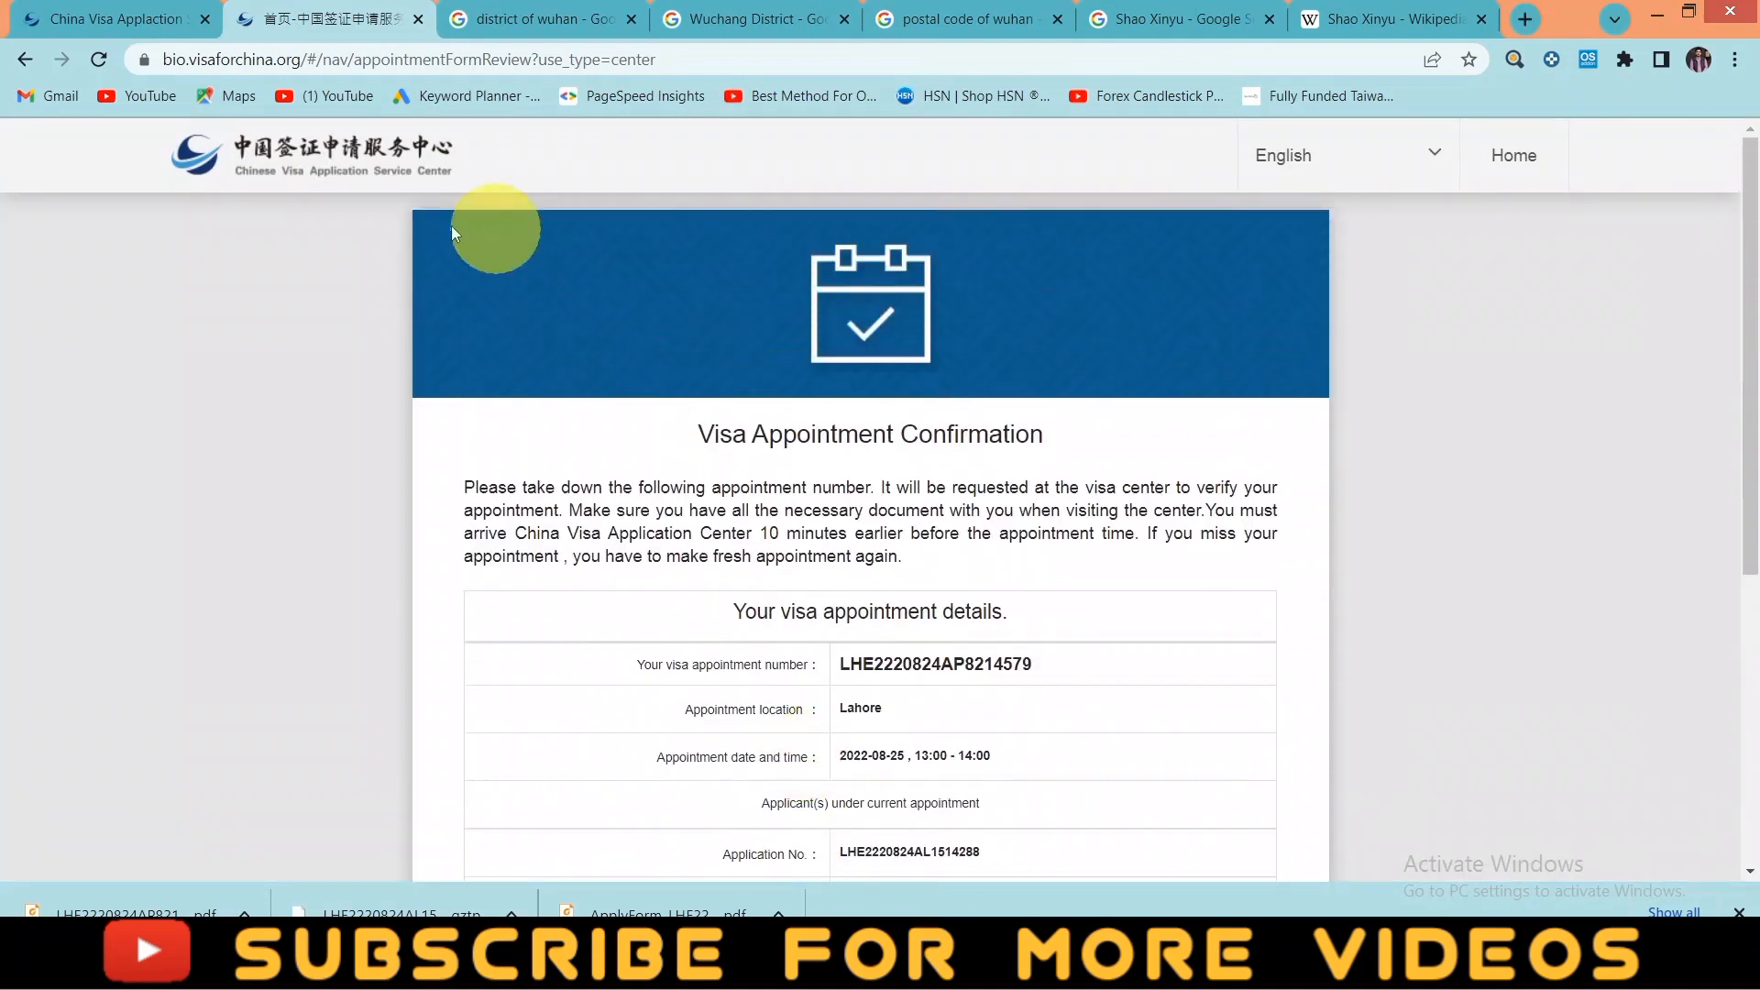
pyautogui.scroll(-5, 825, 629)
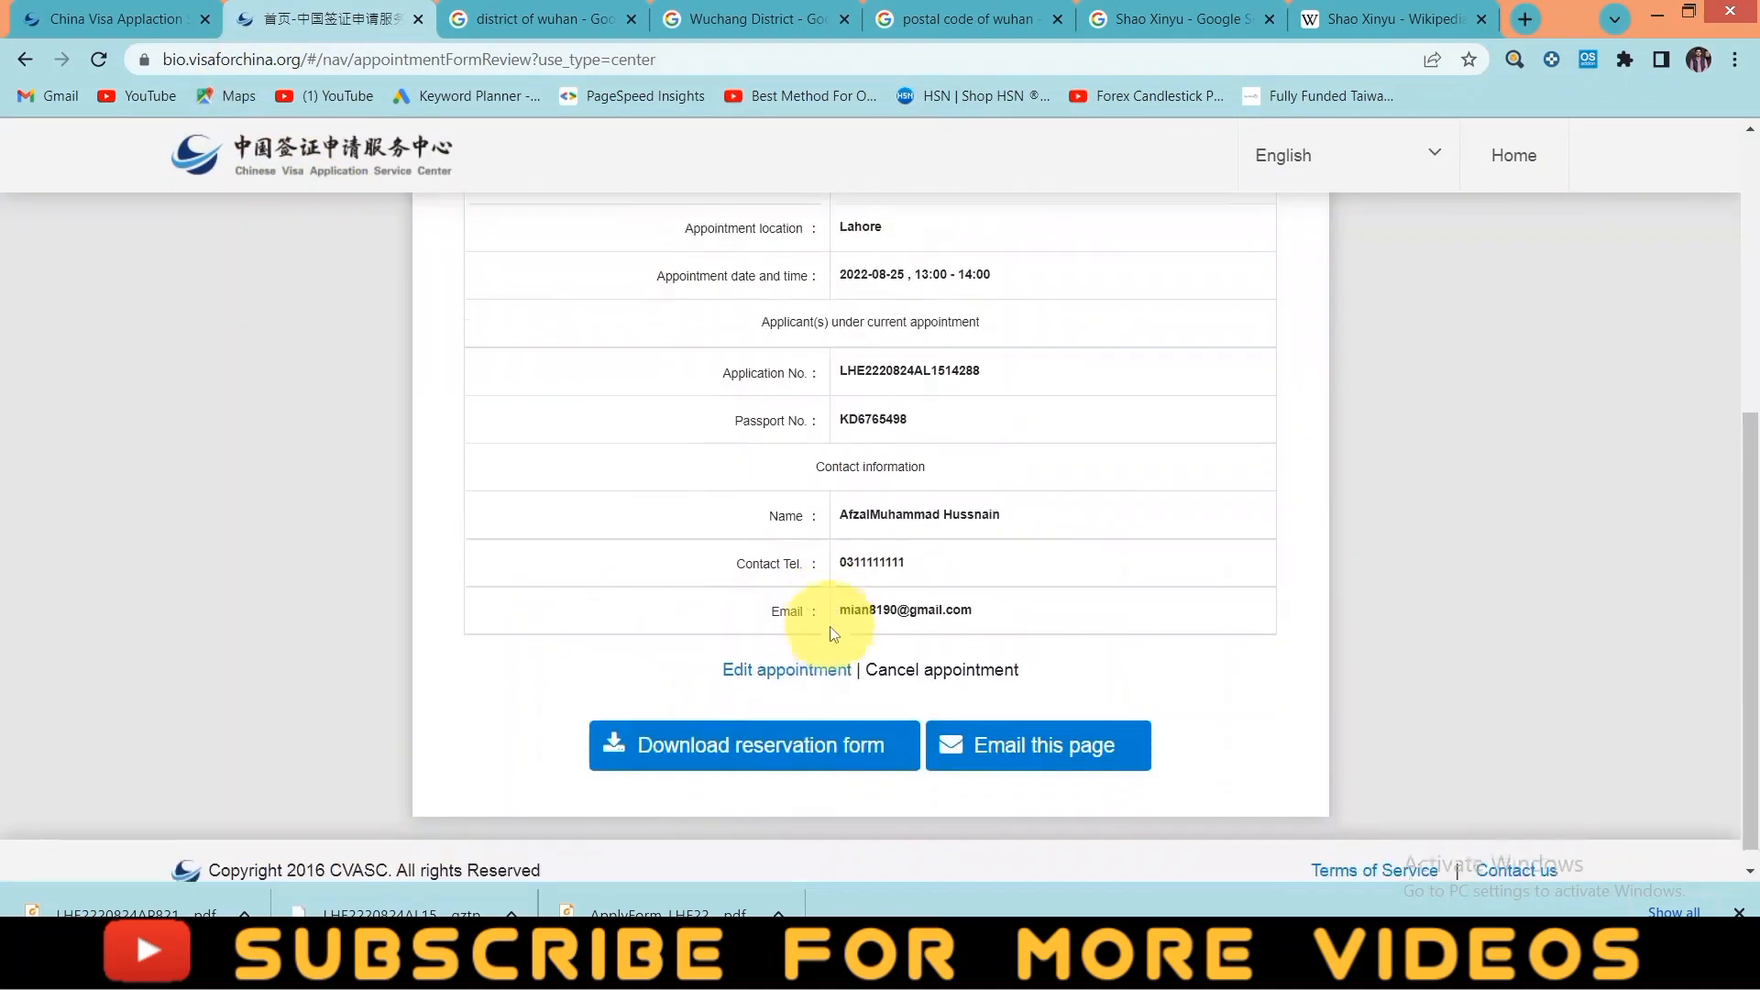
pyautogui.scroll(5, 884, 608)
# - Go from the visa centre home page via Quick Access to the Manage Appointment form
pyautogui.click(345, 177)
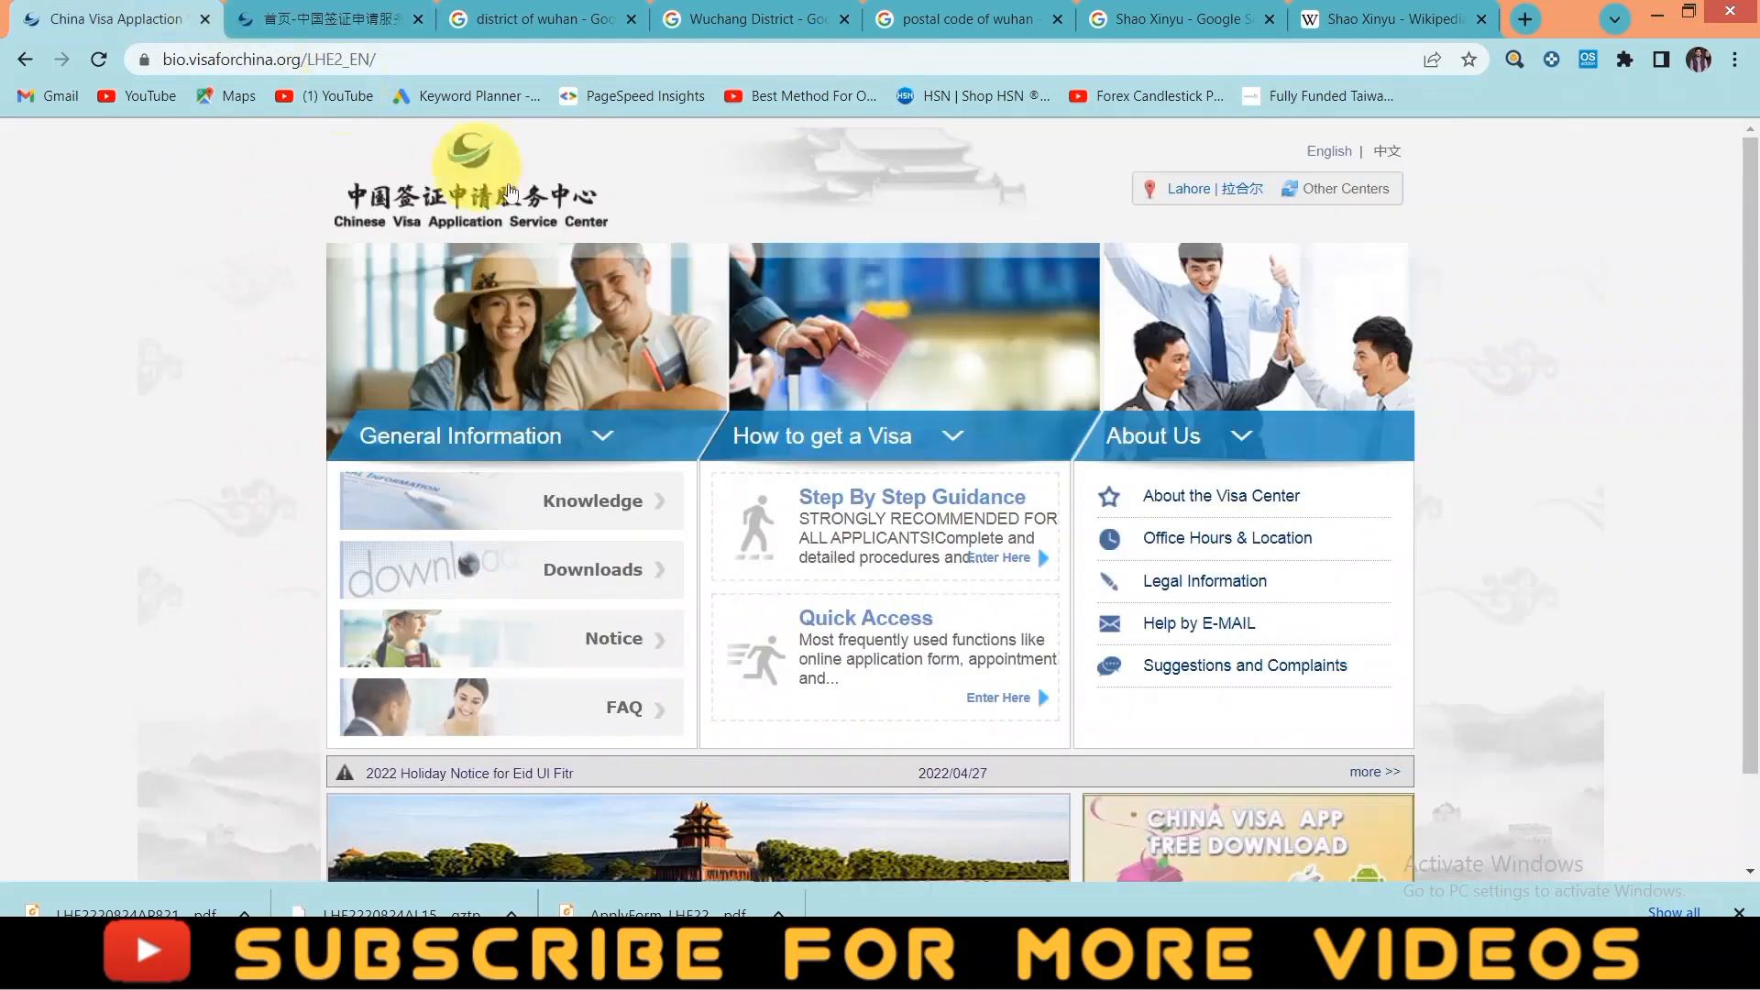
pyautogui.click(998, 698)
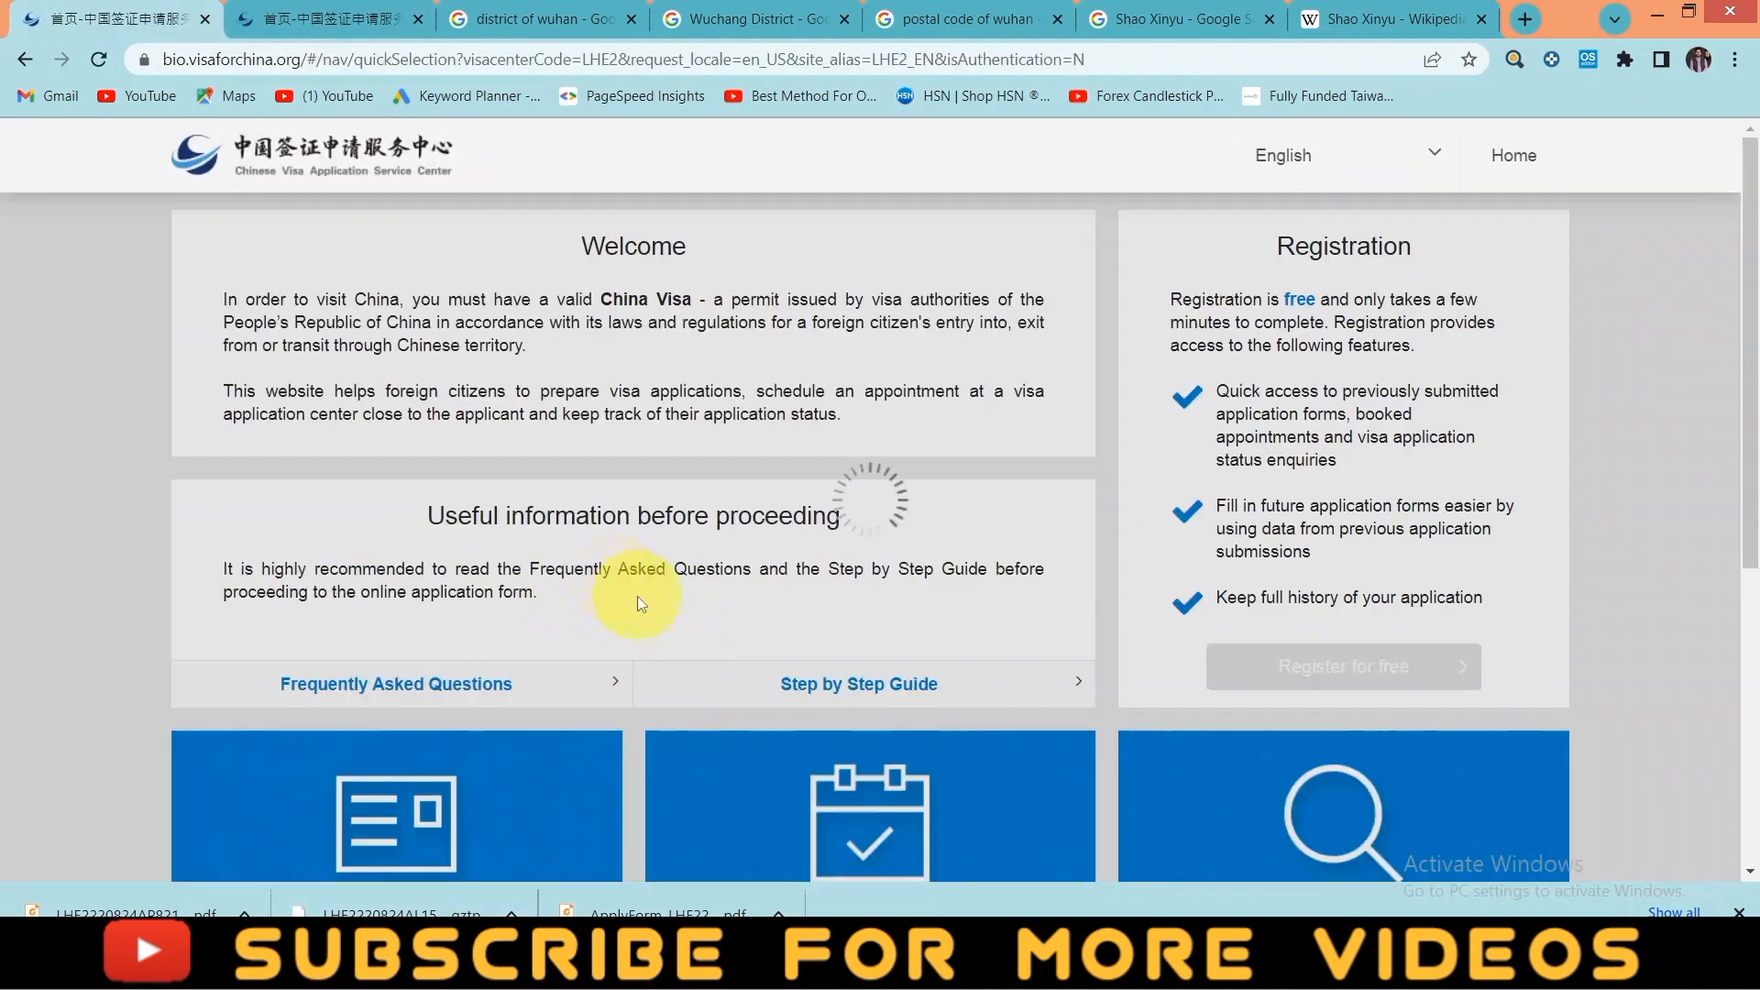
pyautogui.scroll(-5, 761, 615)
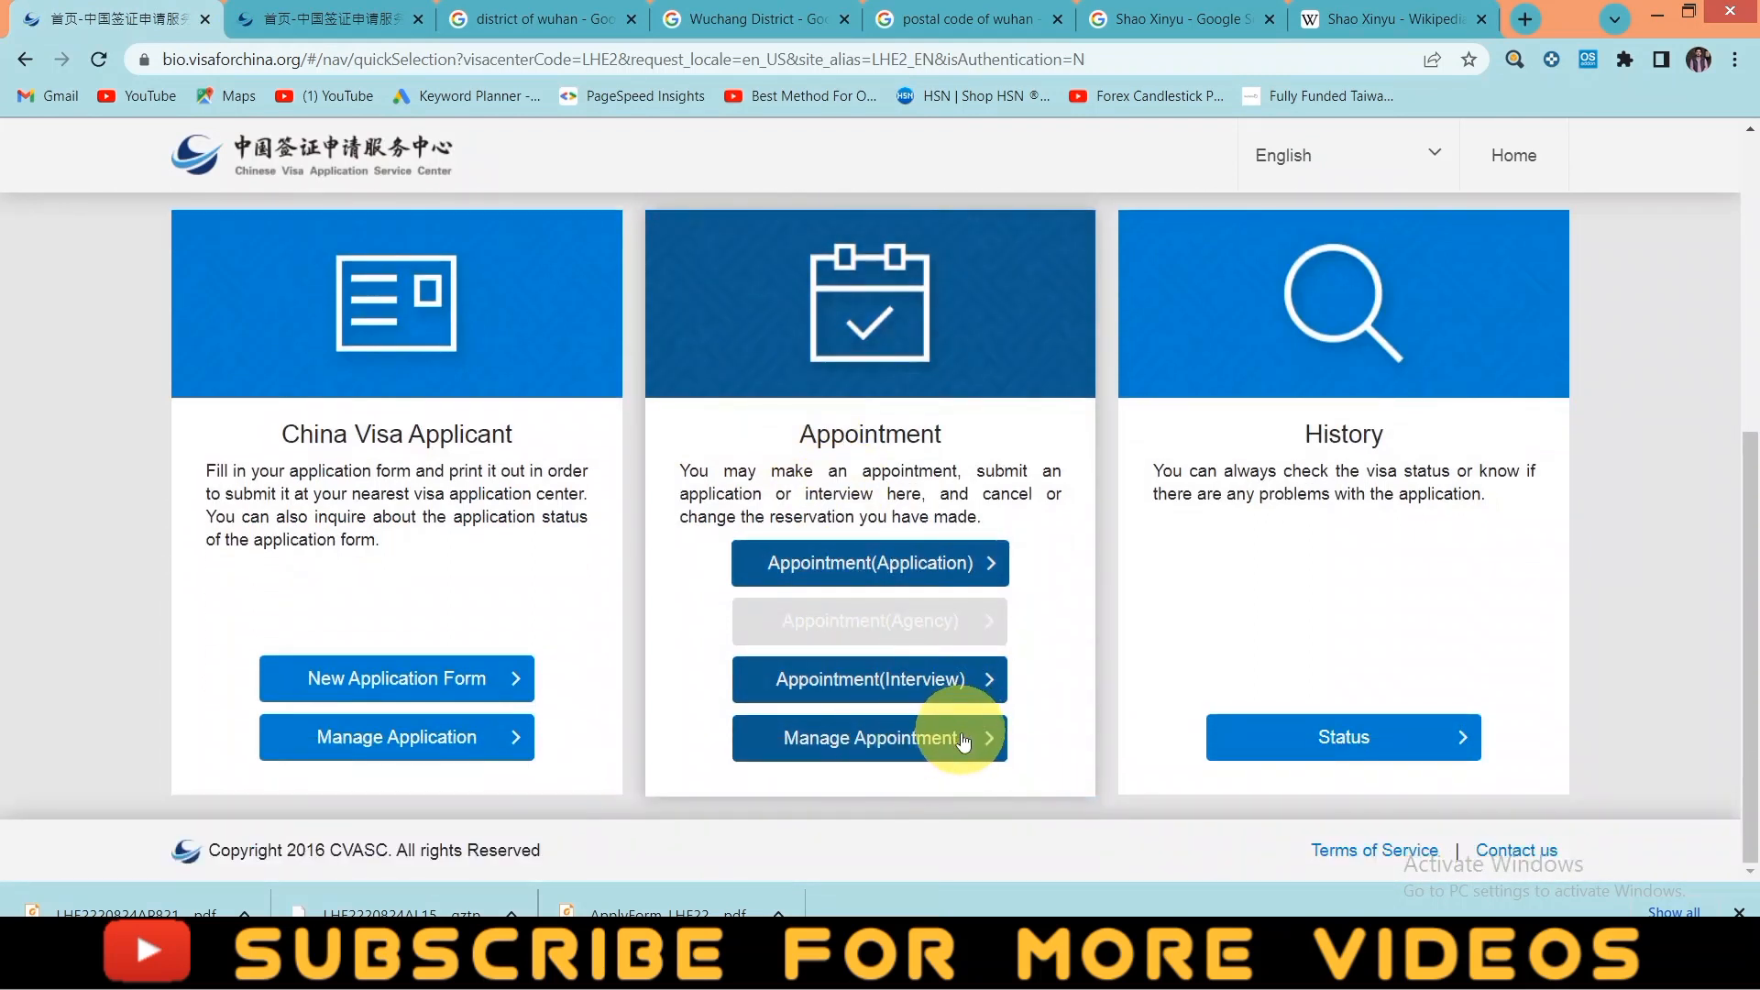
pyautogui.click(915, 738)
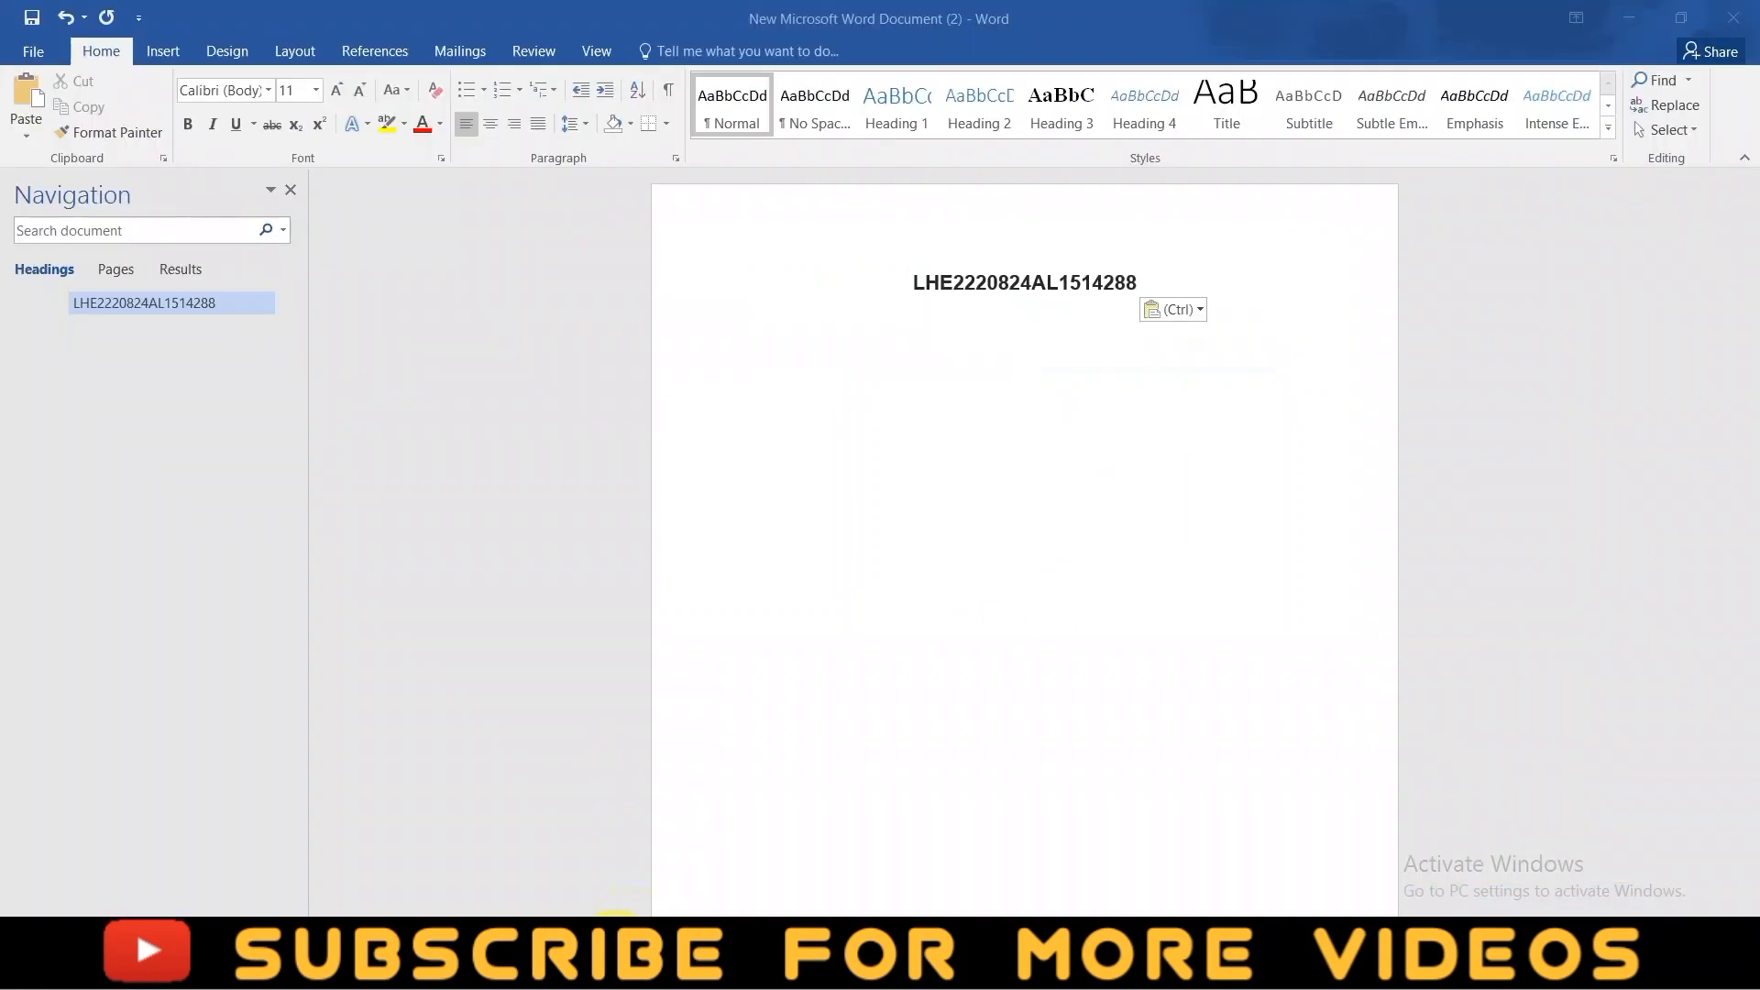
# - Paste the application number into Appointment No. and open the downloaded ApplyForm PDF
pyautogui.moveTo(973, 284); pyautogui.dragTo(1140, 270)
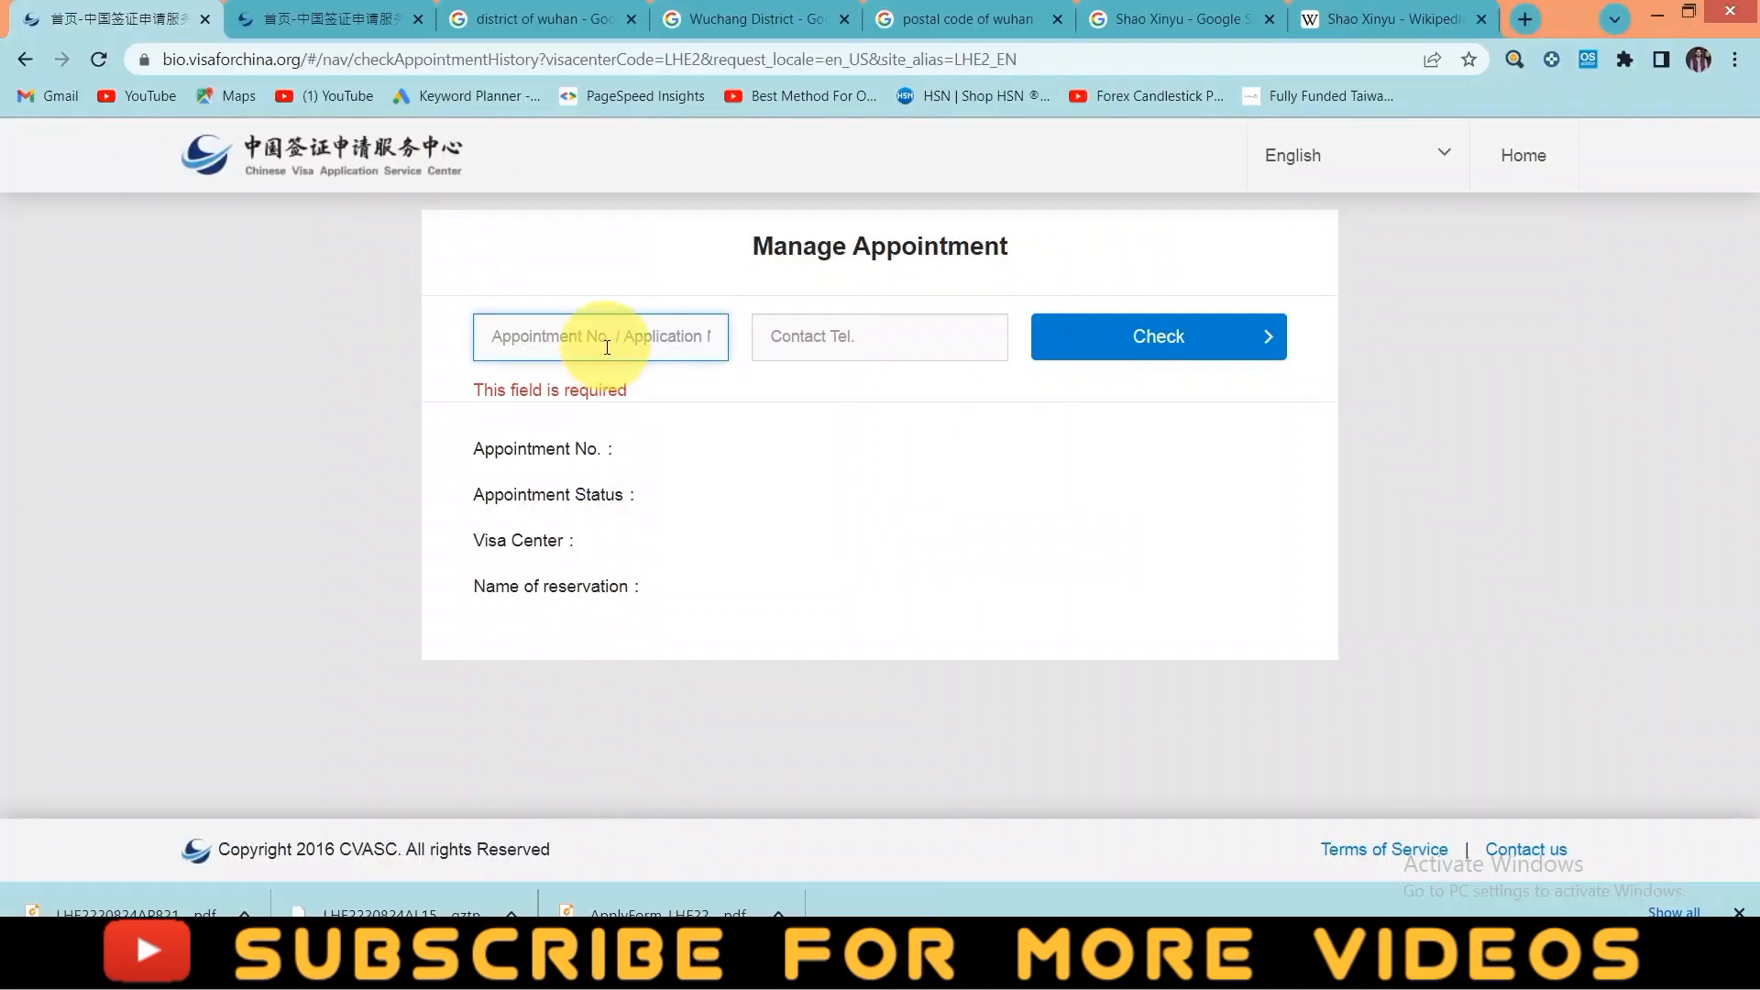
pyautogui.click(786, 337)
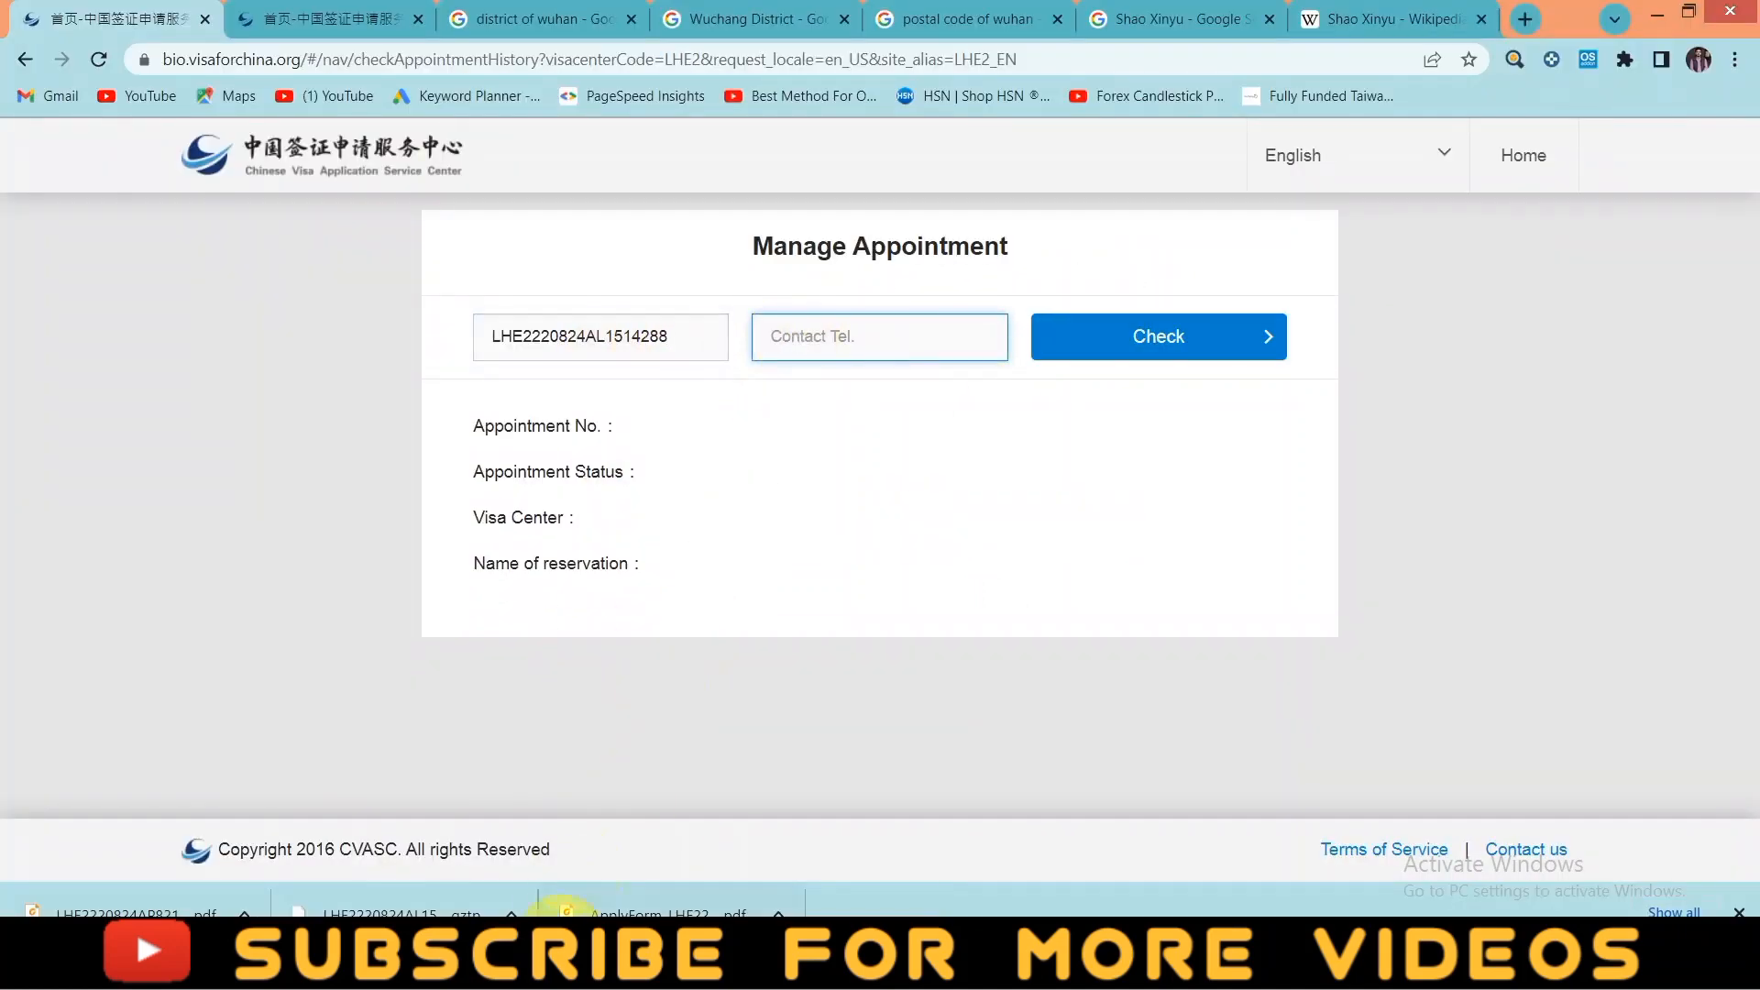
pyautogui.click(778, 912)
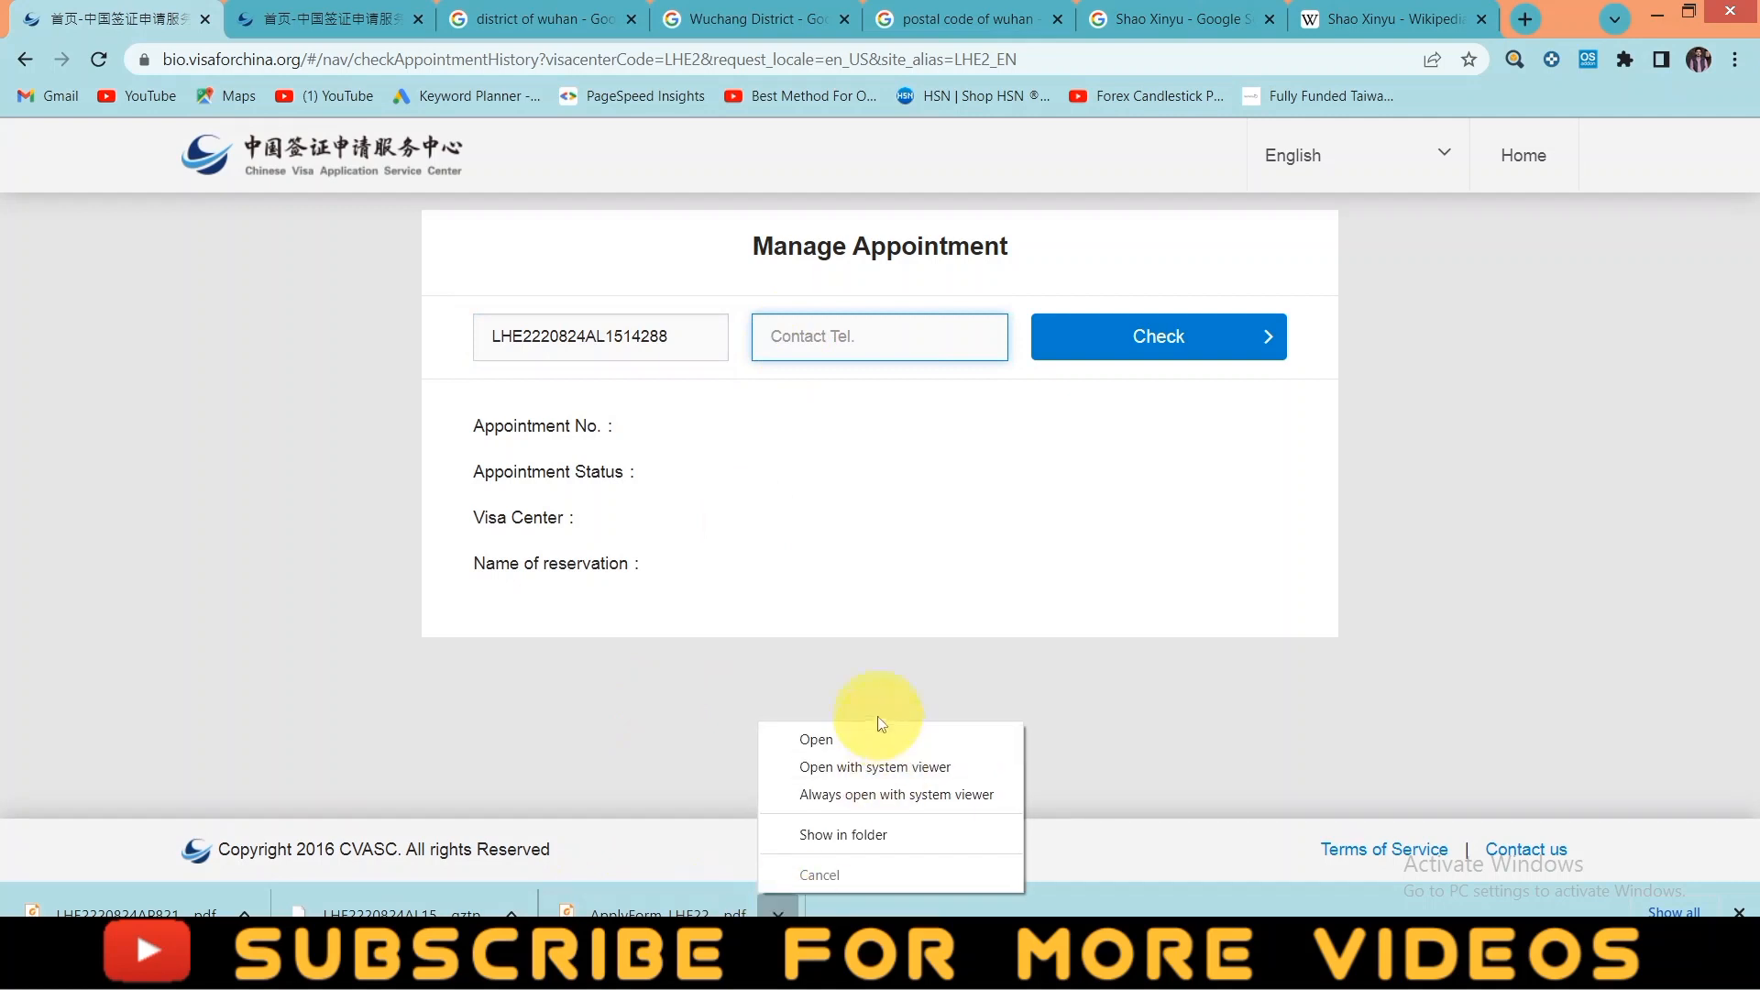
pyautogui.click(860, 743)
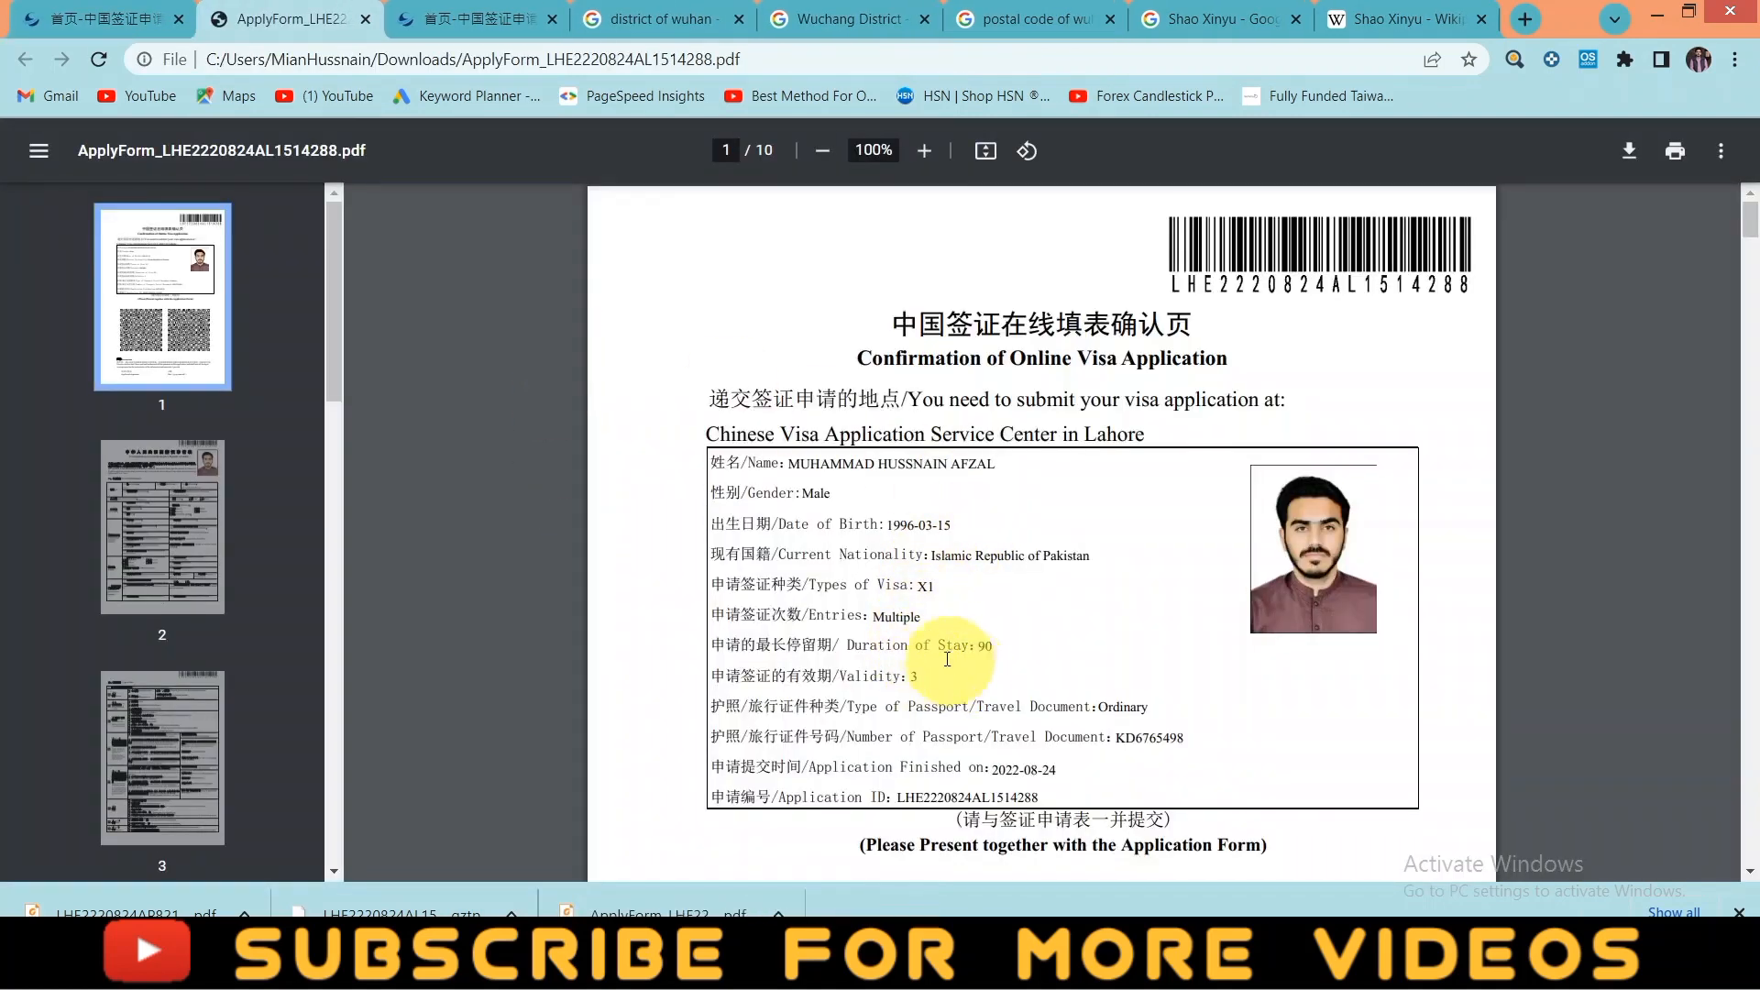
# - Review ApplyForm pages 1–4 down to the X1/X2 visa-type section, then show the appointment download's options
pyautogui.scroll(-10, 914, 558)
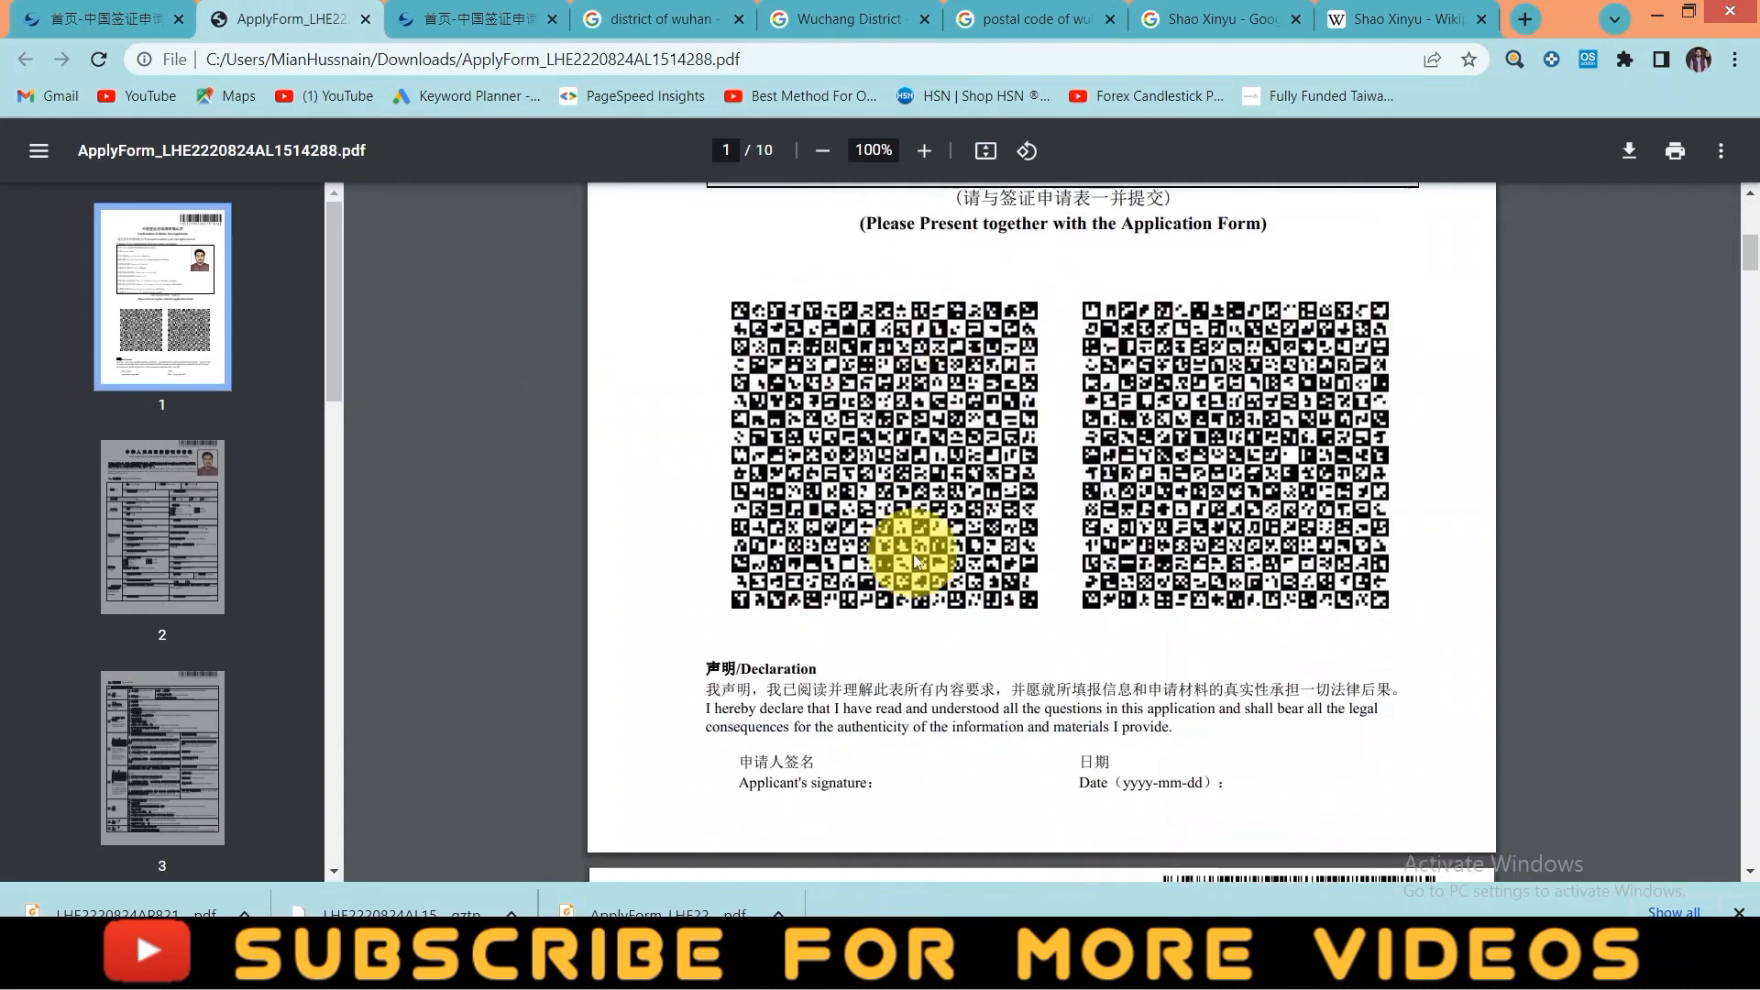
pyautogui.scroll(-5, 918, 561)
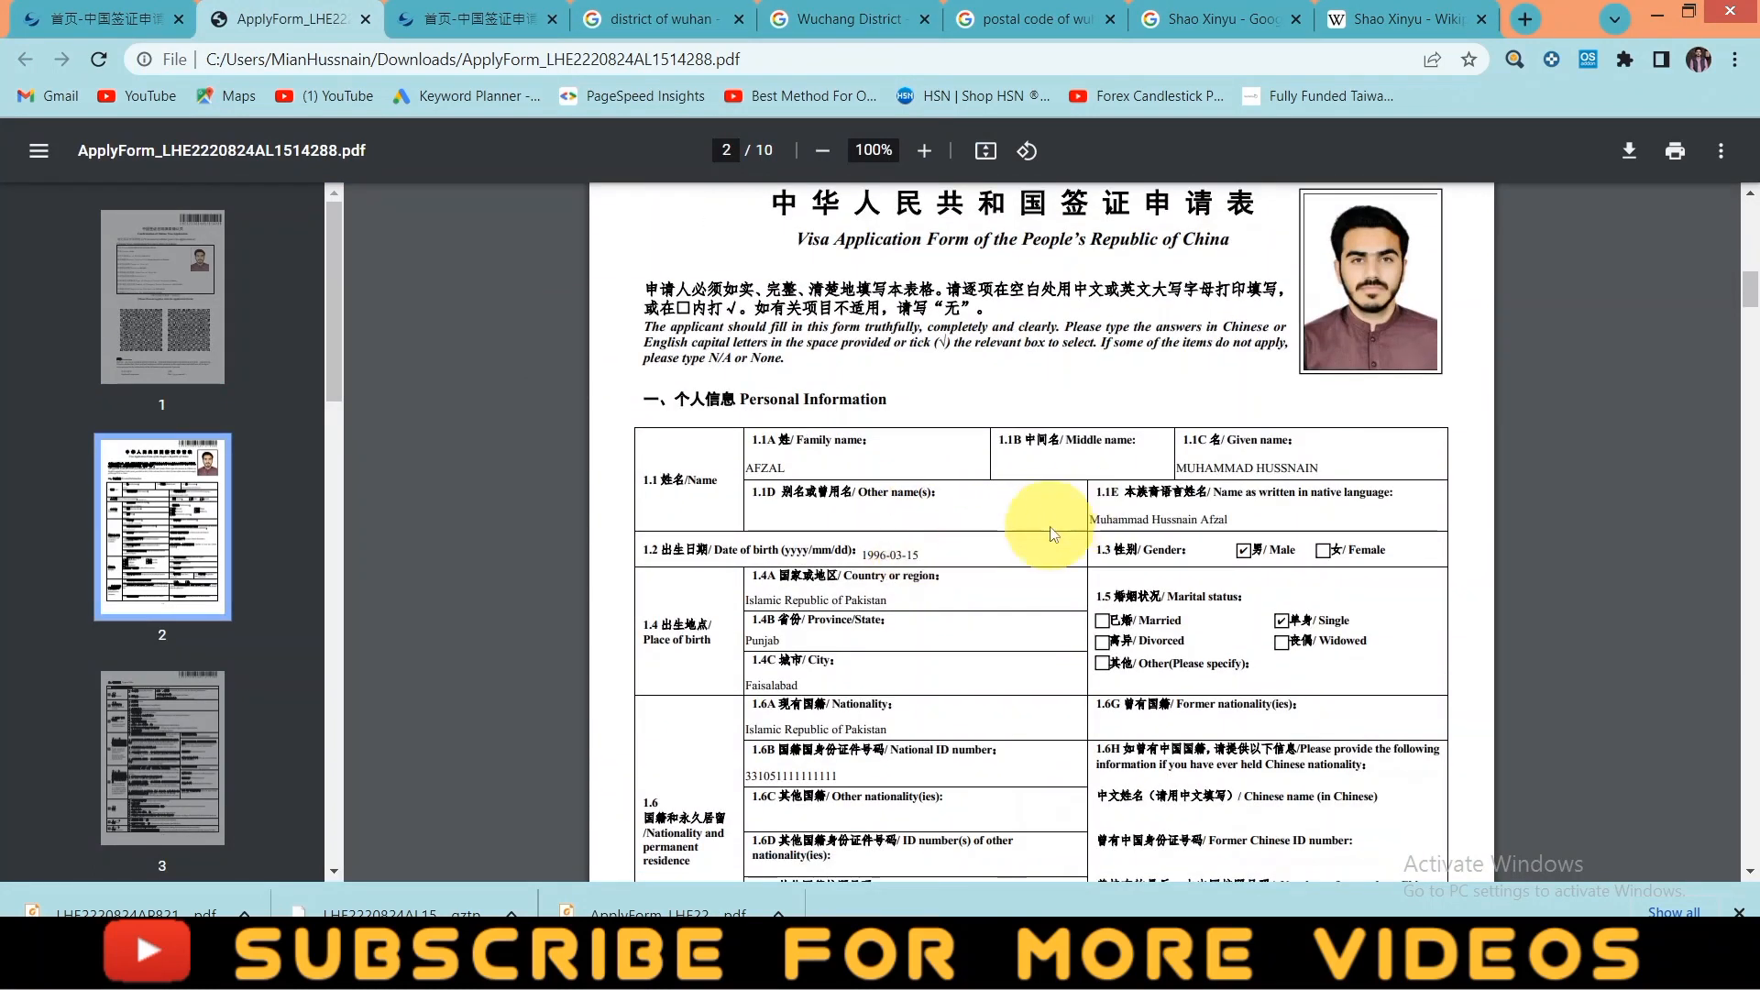
pyautogui.scroll(-1, 915, 551)
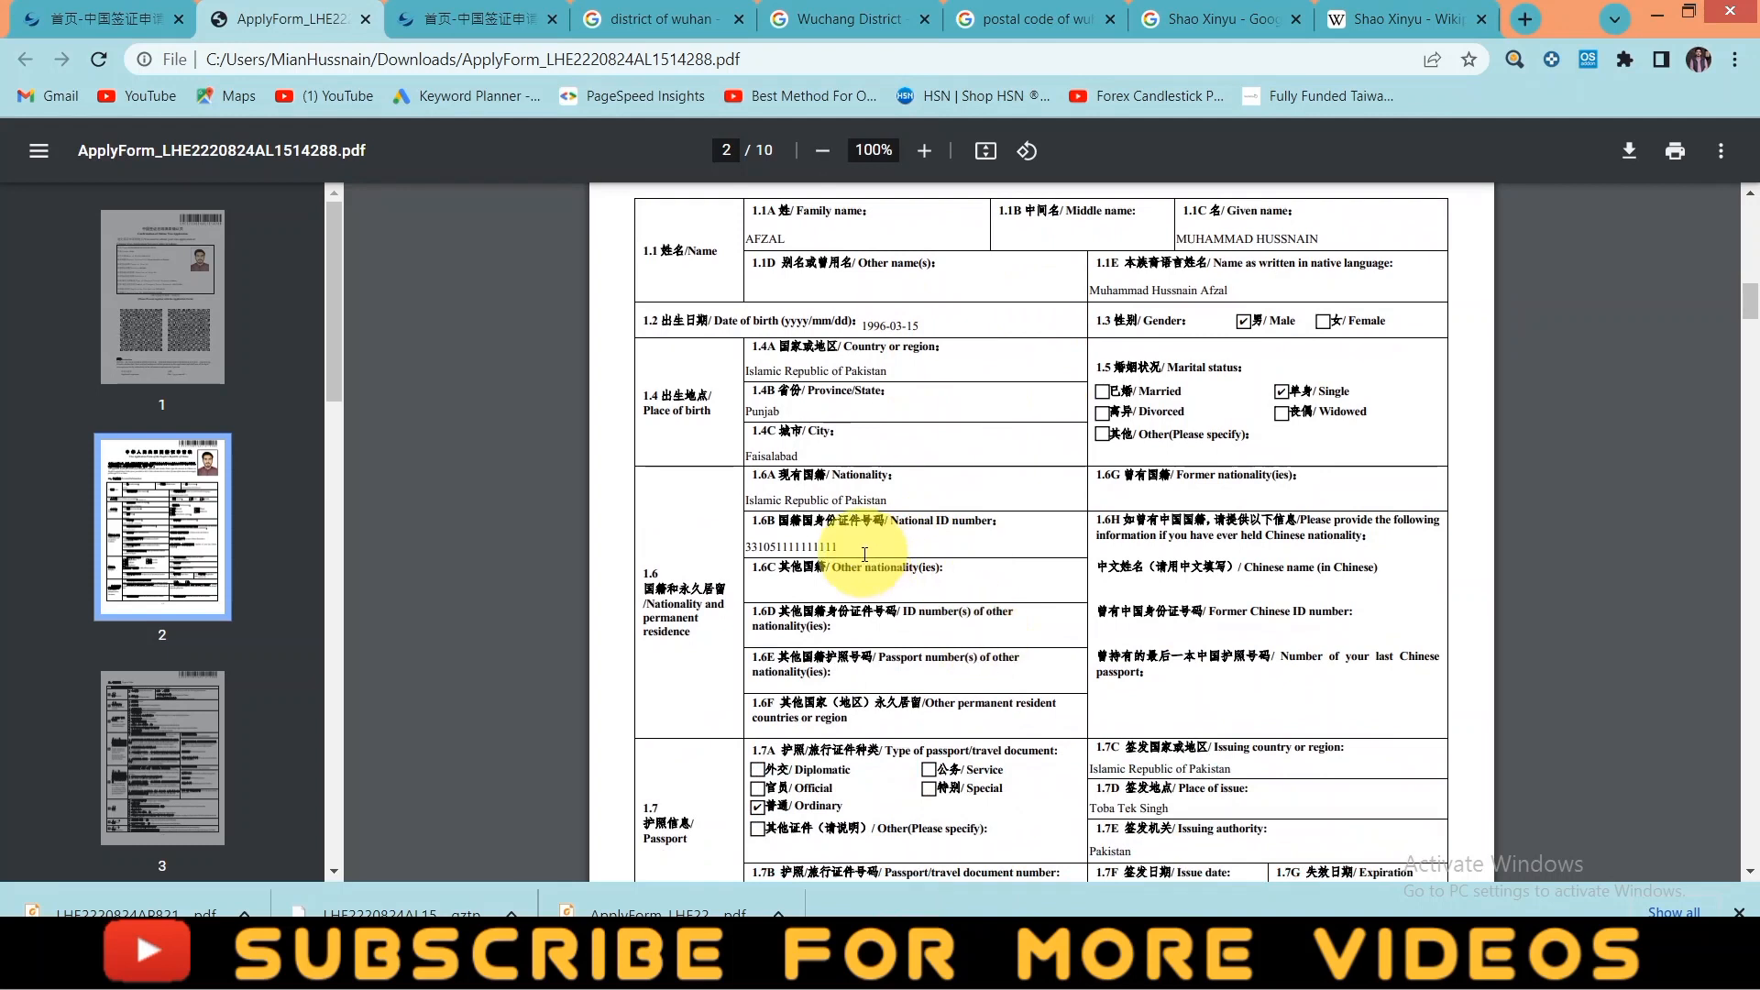
pyautogui.scroll(-10, 926, 610)
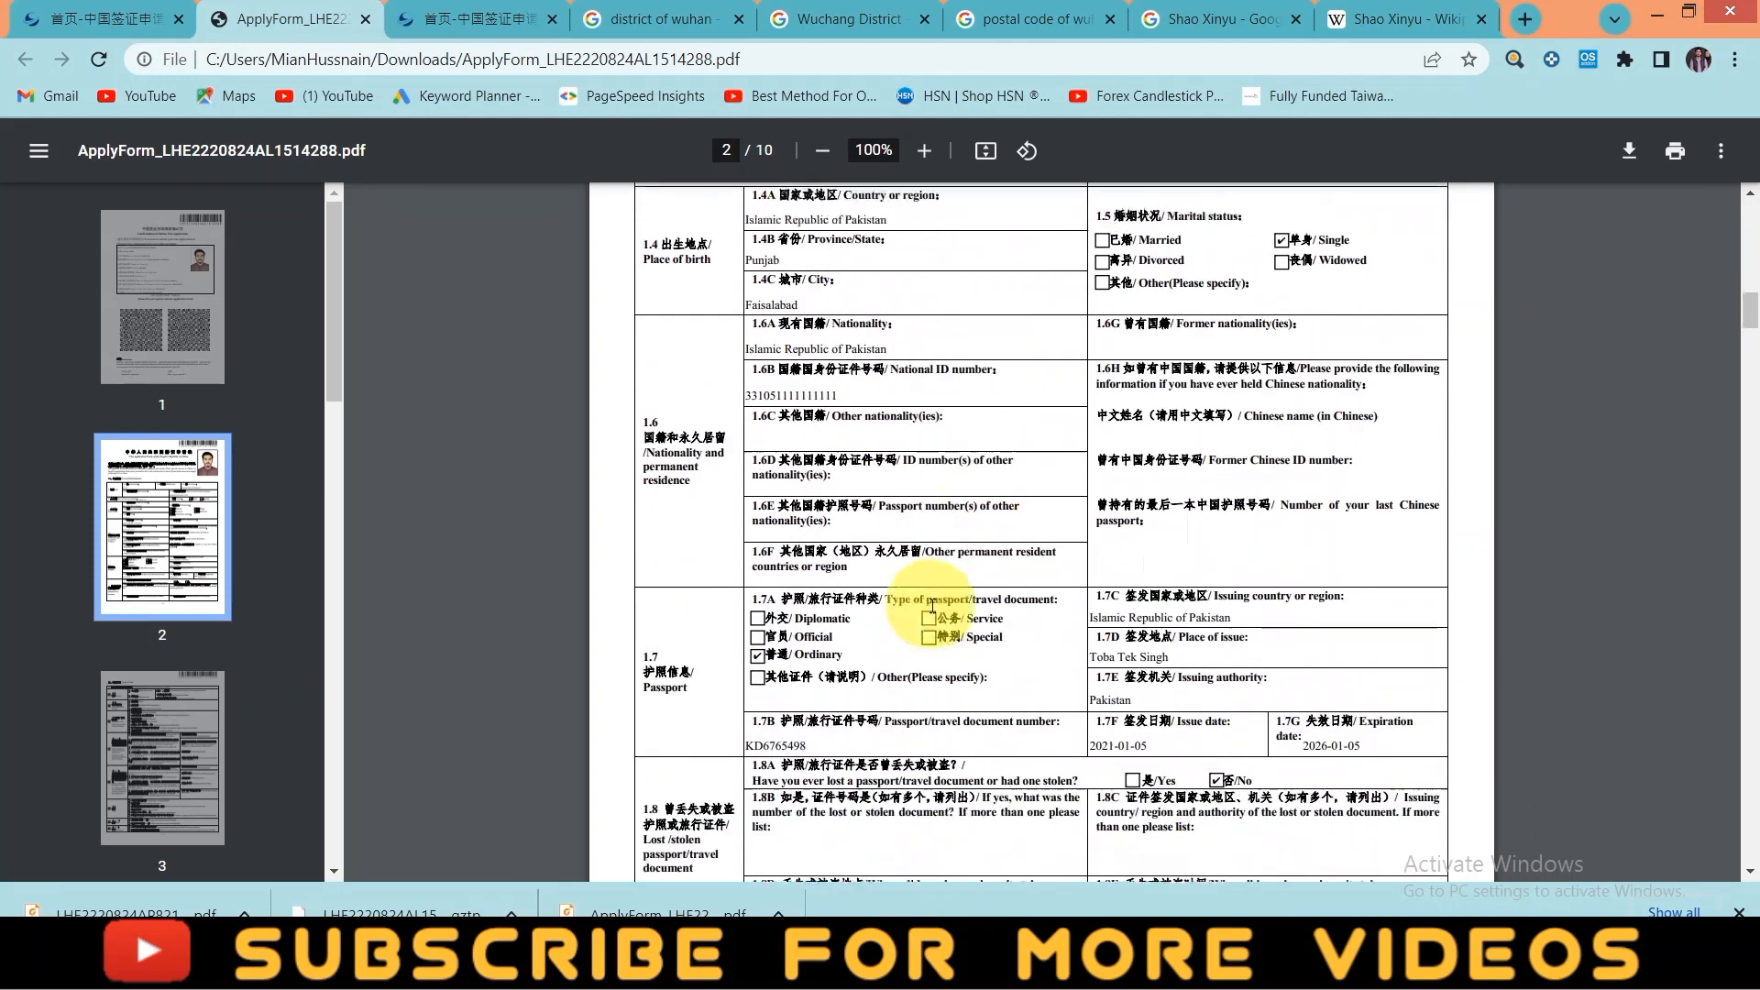
pyautogui.scroll(-10, 935, 612)
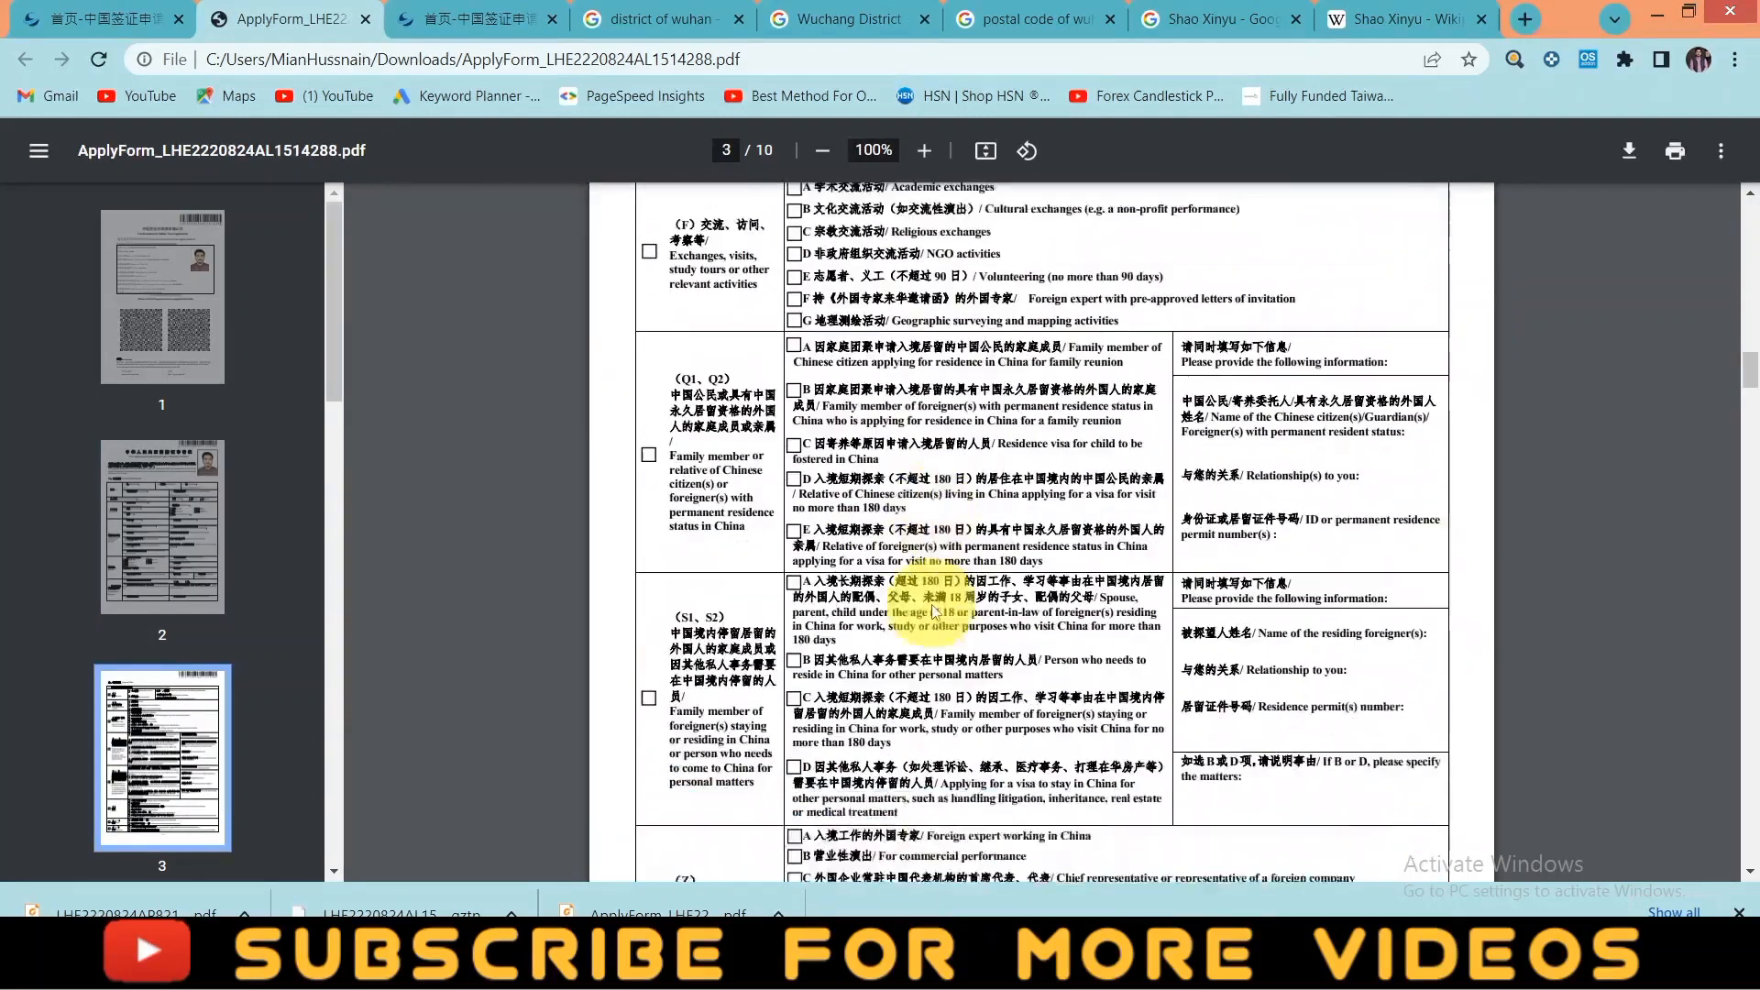
pyautogui.scroll(20, 934, 600)
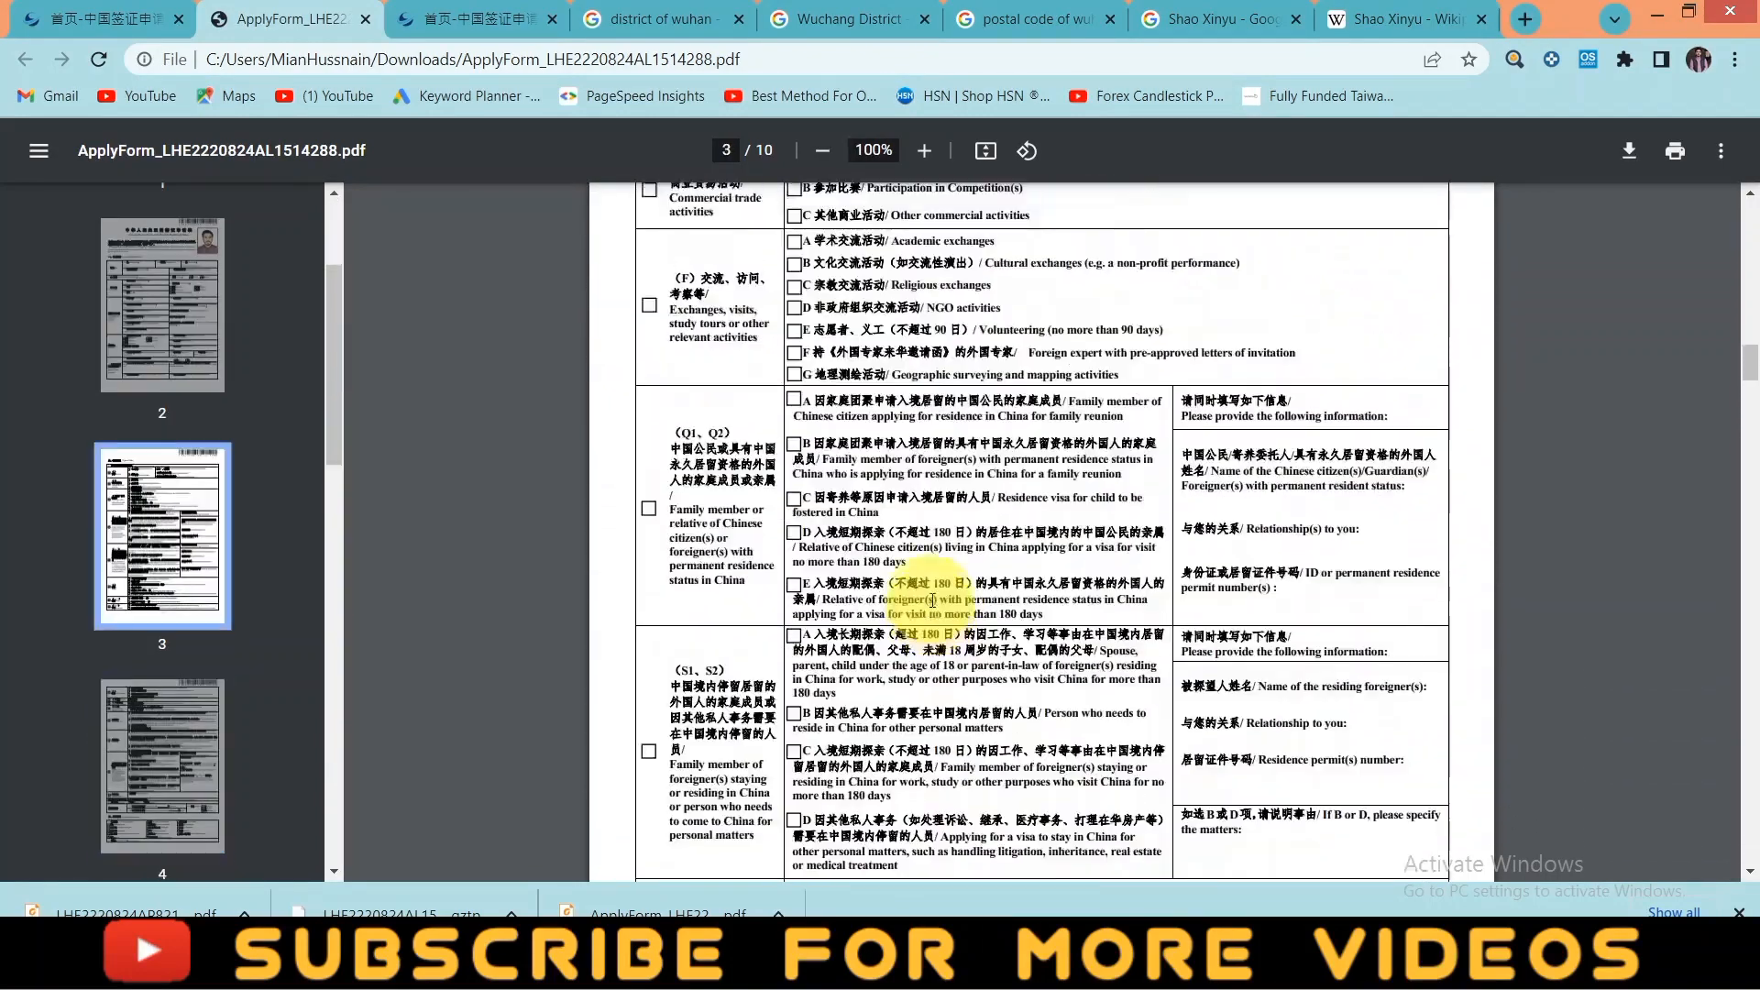
pyautogui.scroll(-3, 931, 599)
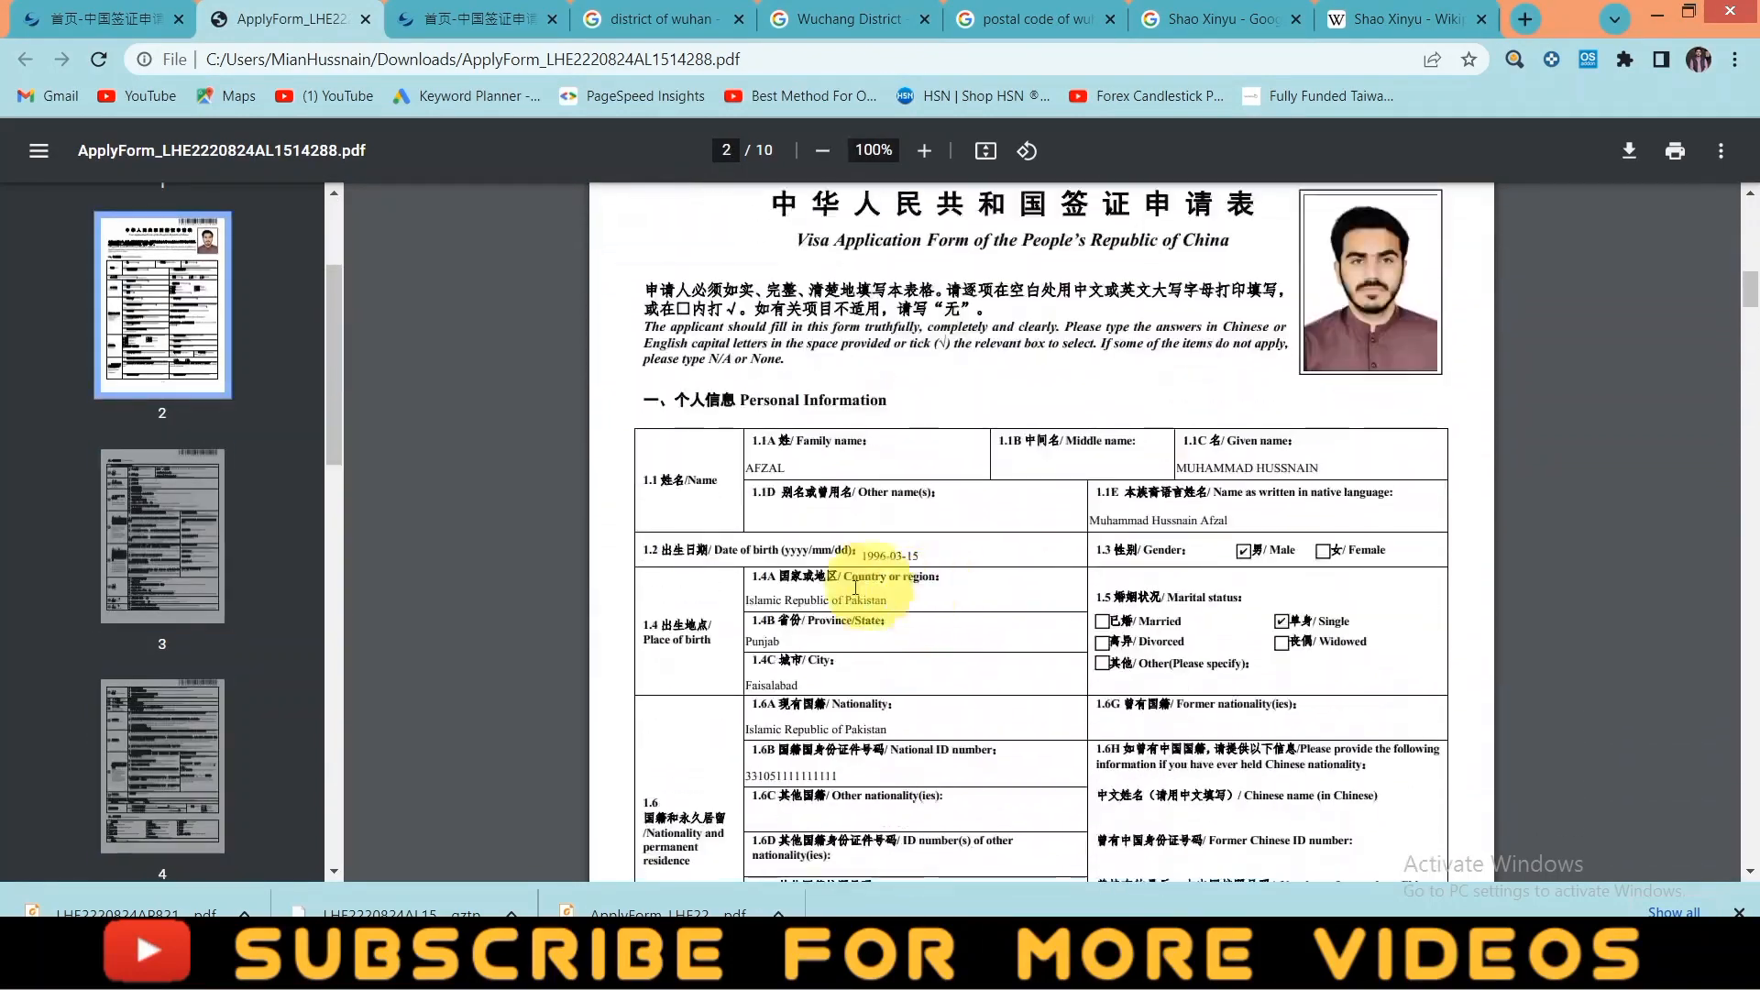
pyautogui.scroll(-3, 971, 601)
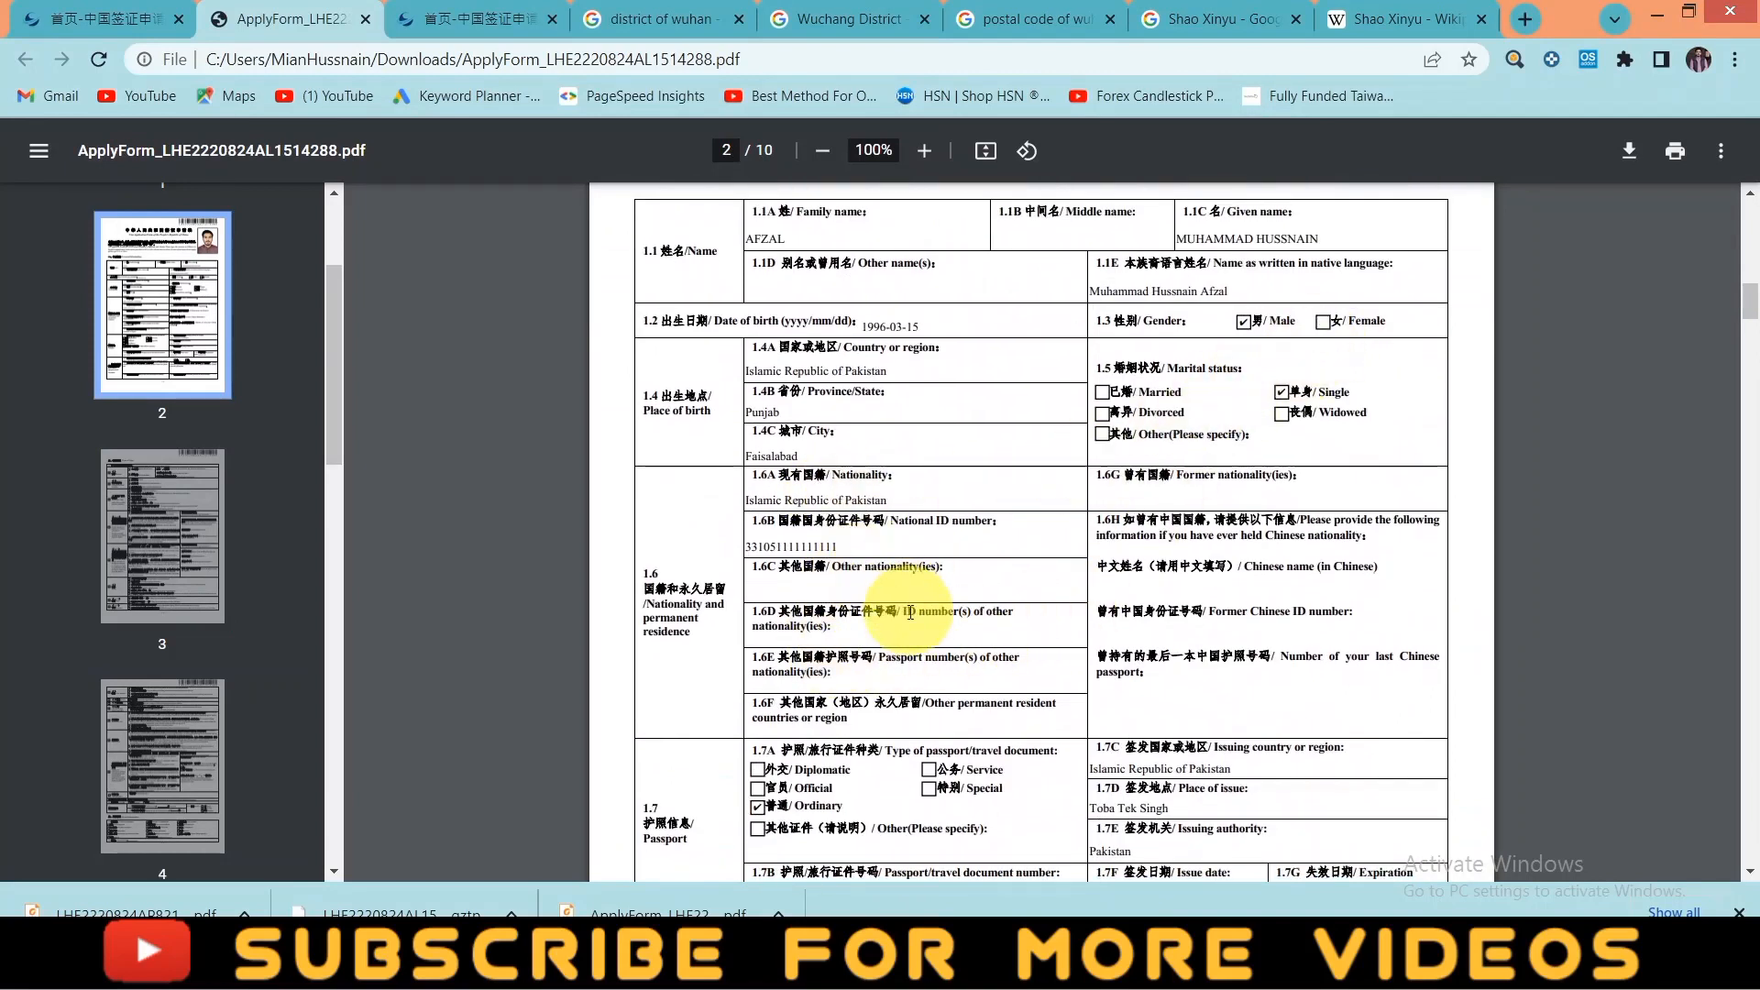
pyautogui.scroll(-3, 911, 613)
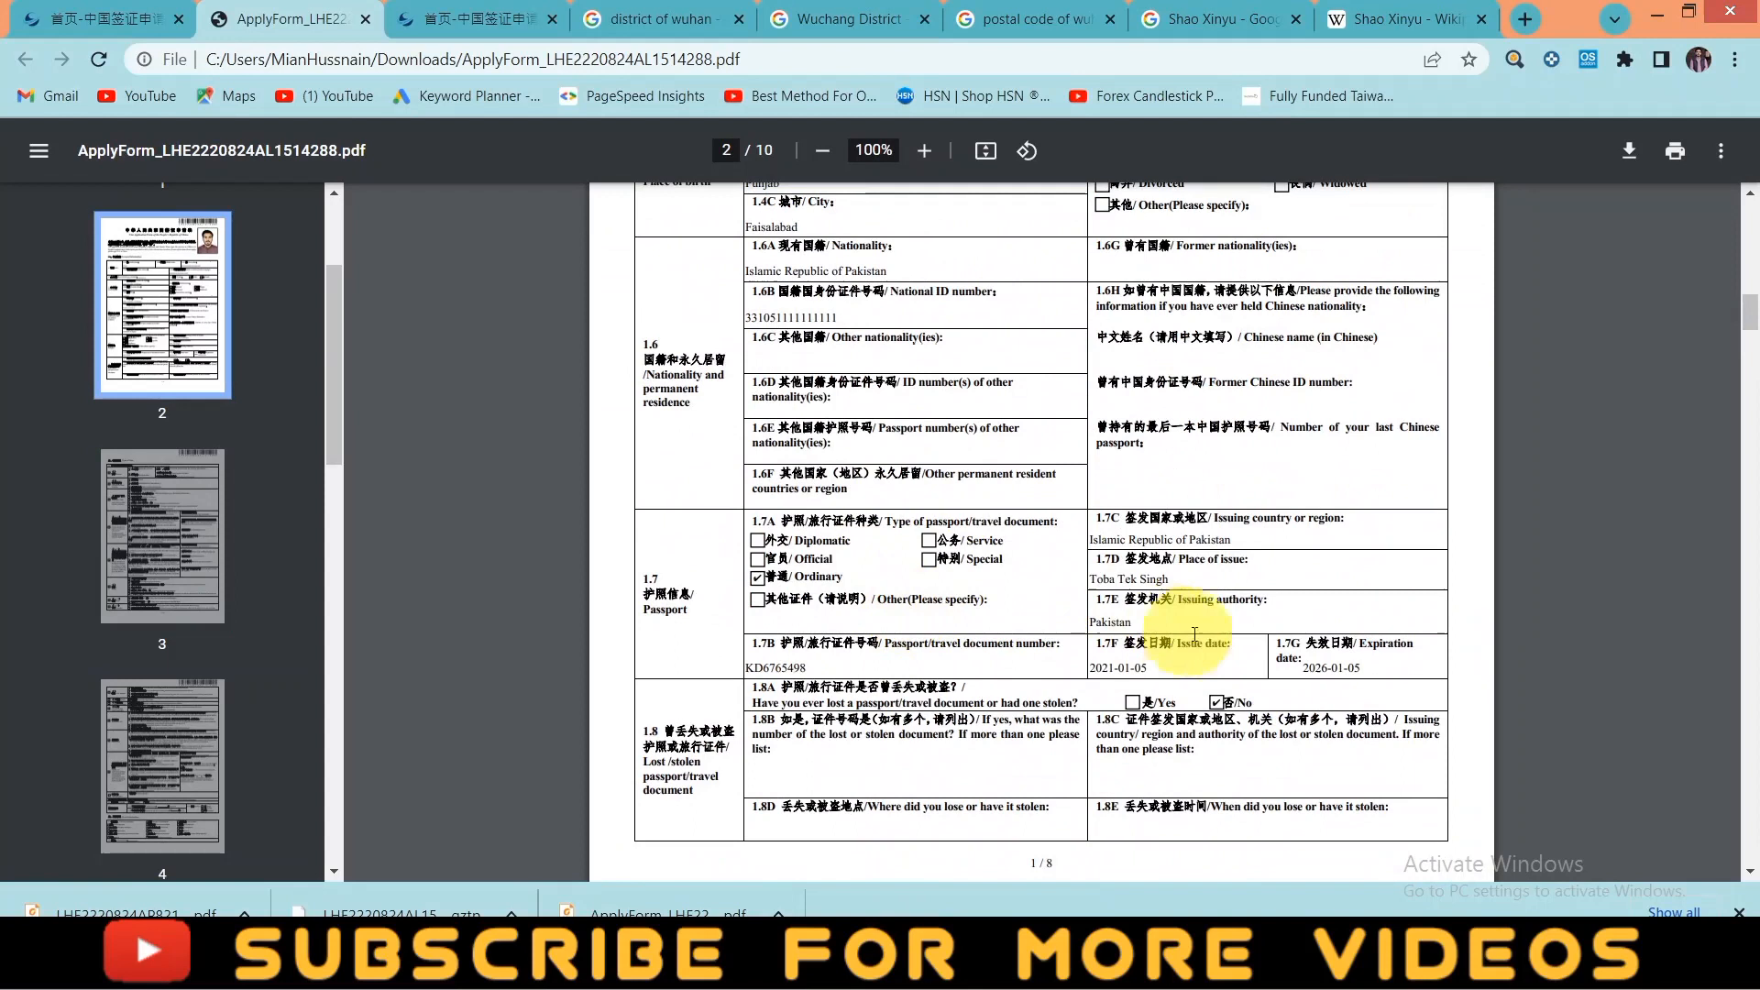
pyautogui.scroll(-1, 1219, 653)
pyautogui.scroll(-5, 1157, 667)
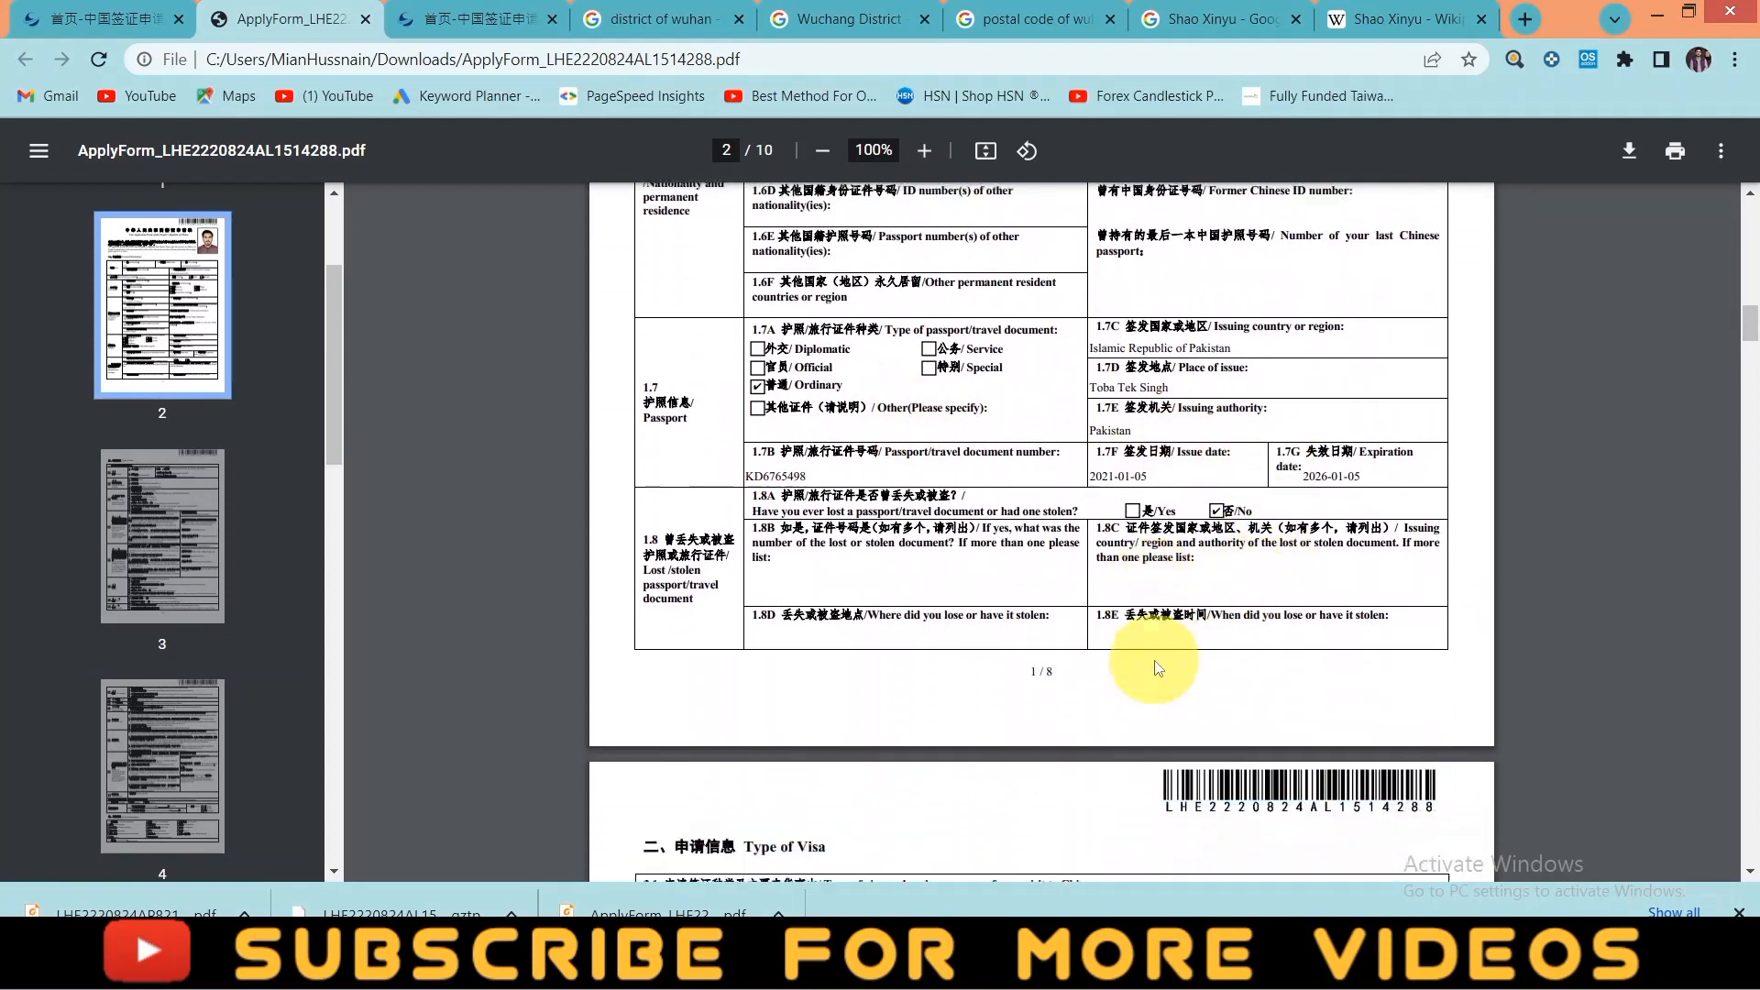
pyautogui.scroll(-9, 1157, 658)
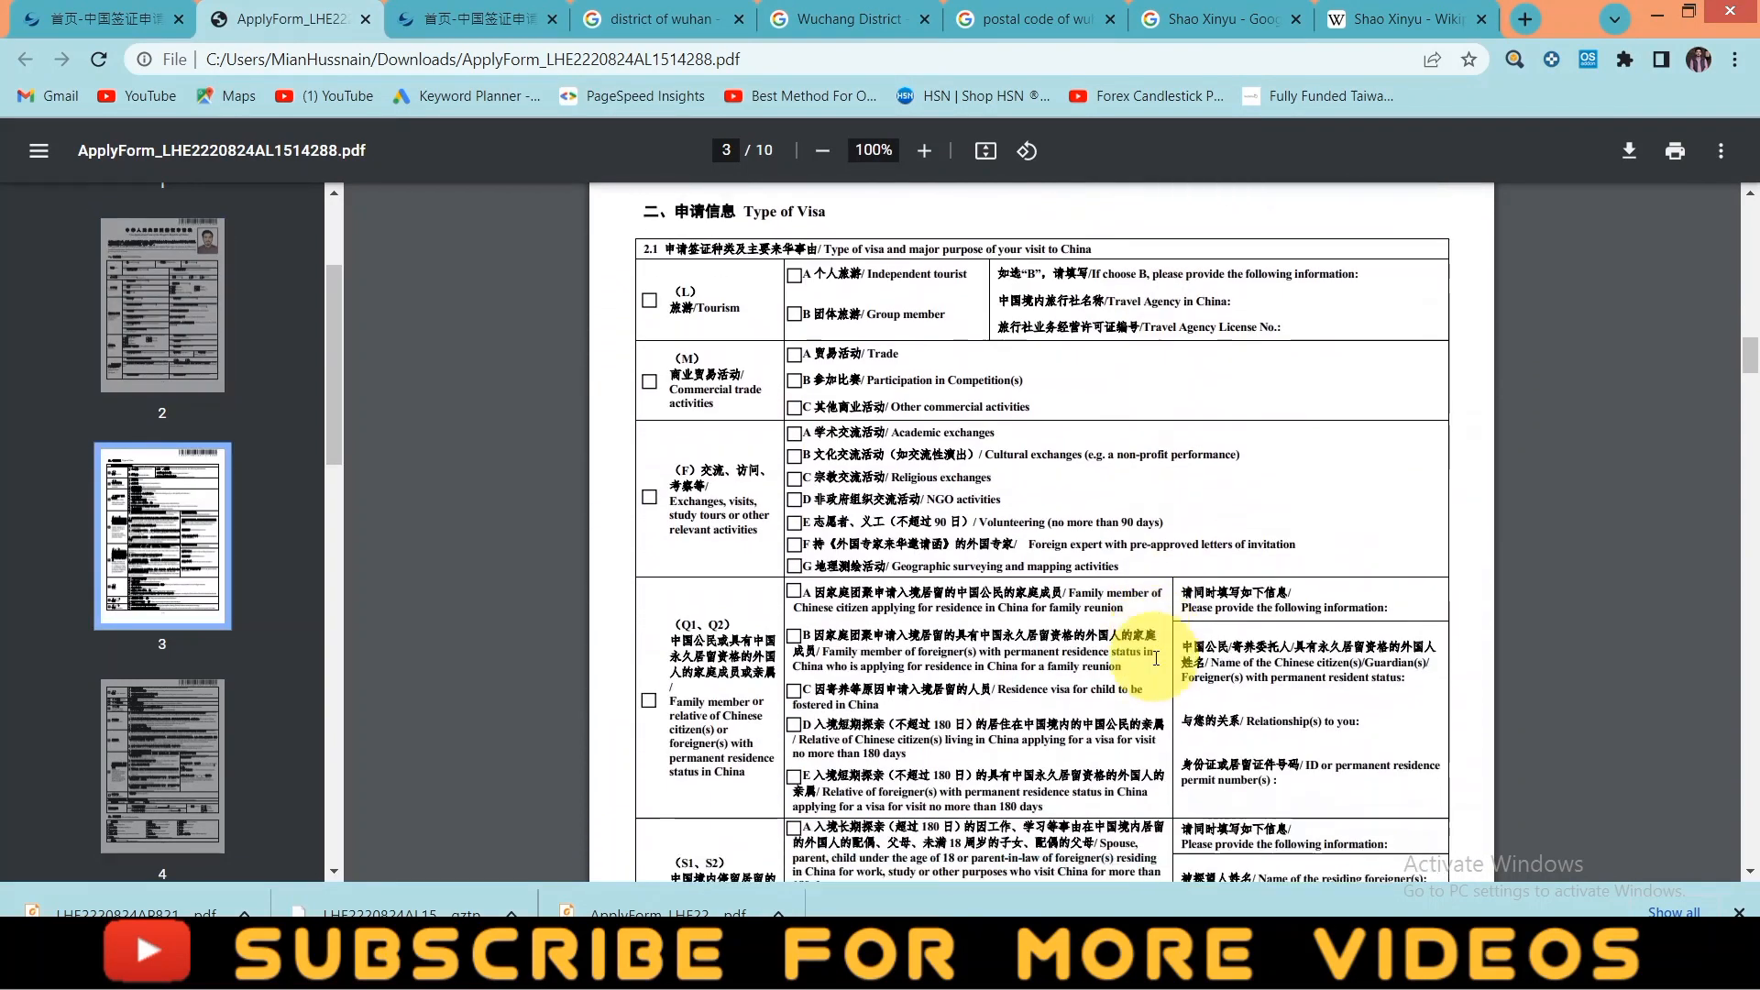
pyautogui.scroll(-4, 1157, 659)
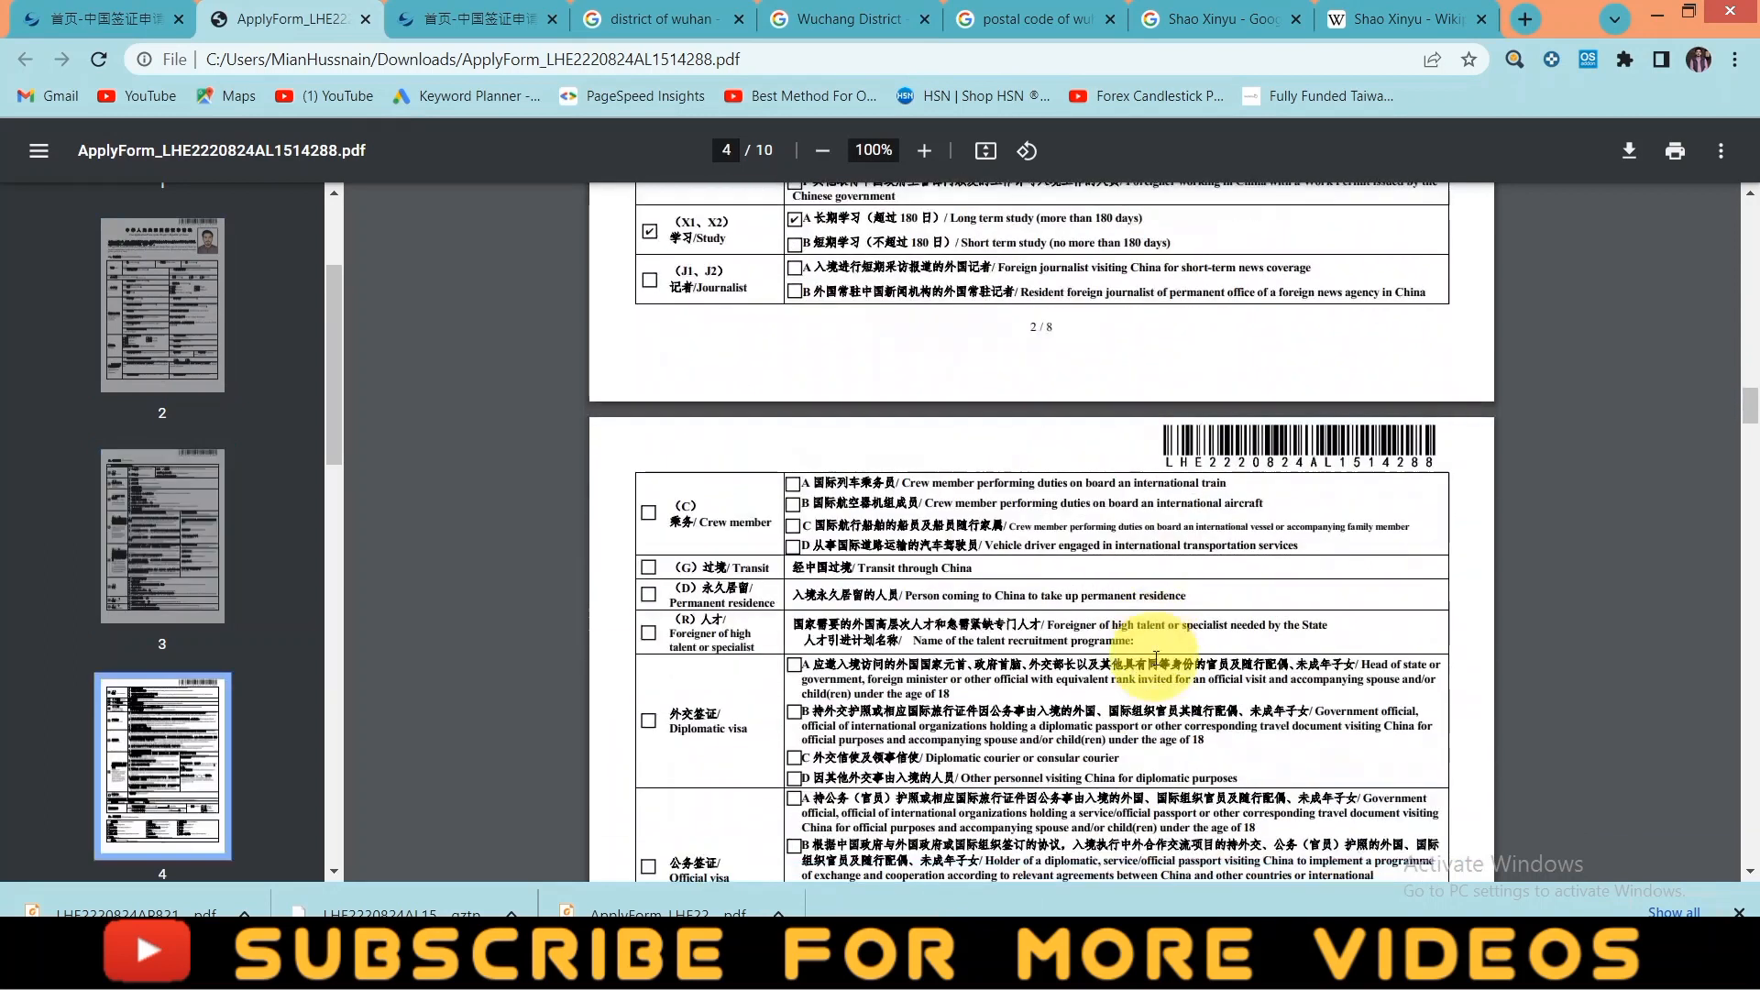
pyautogui.click(256, 914)
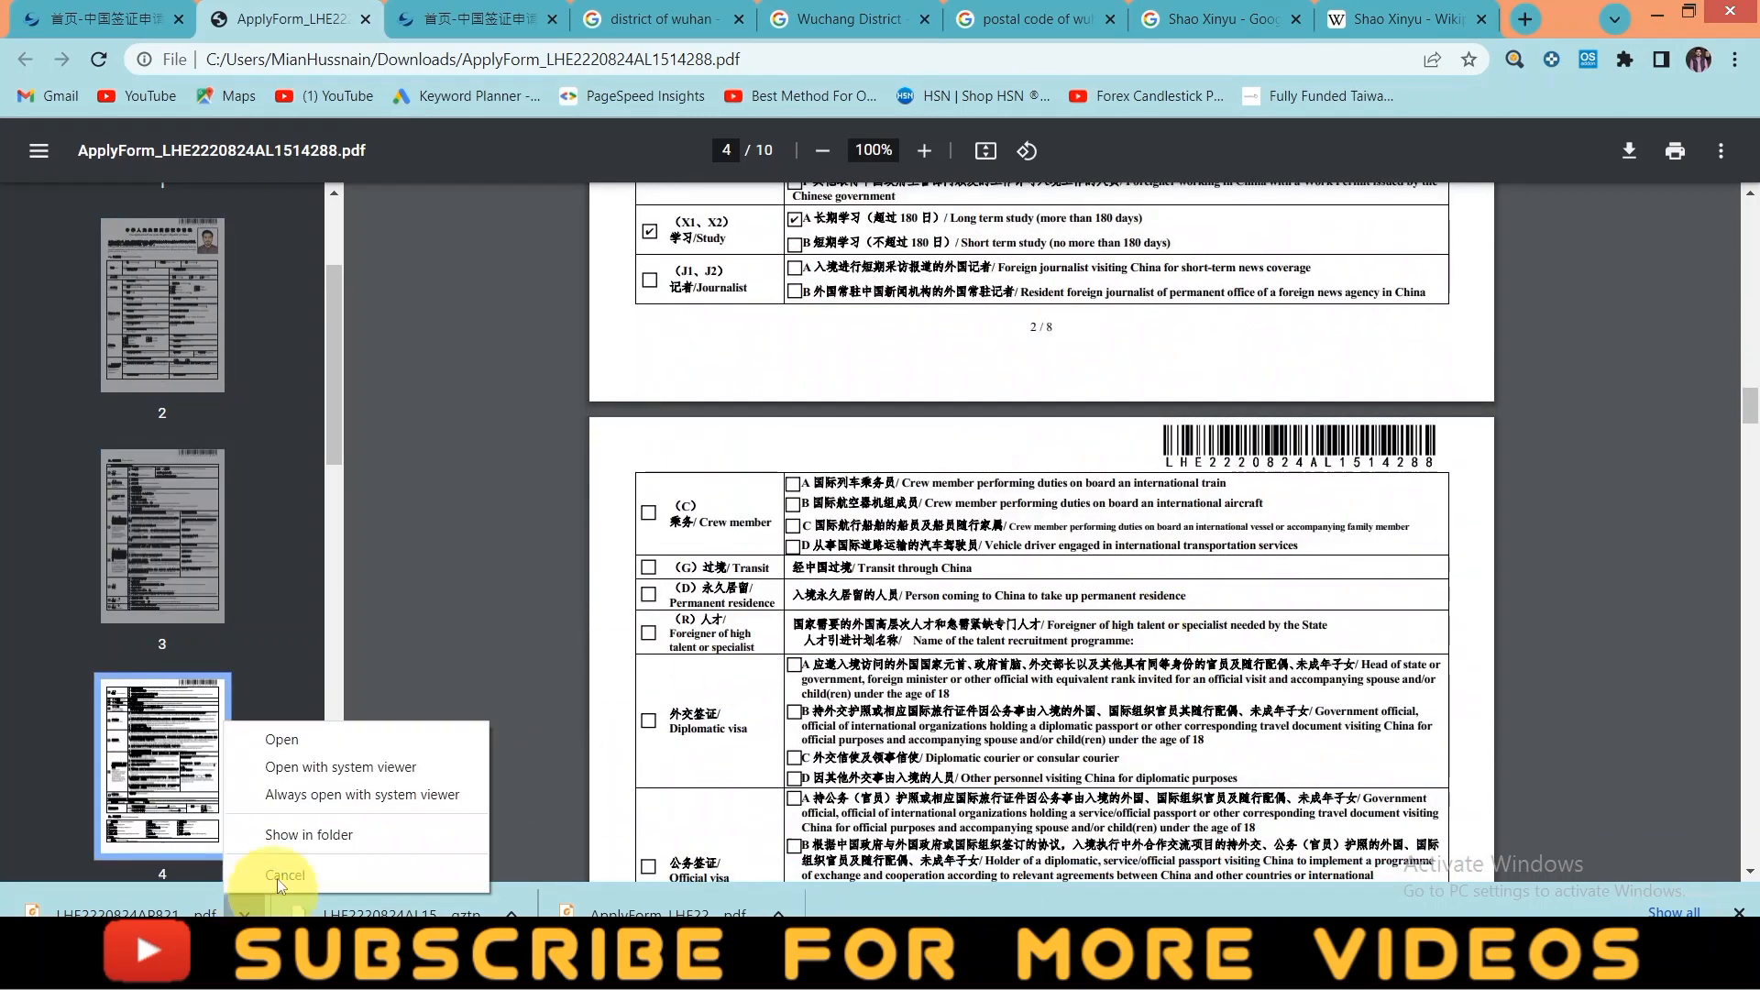
# - Open the appointment confirmation PDF, copy its contact Tel value and return to the ApplyForm tab
pyautogui.click(283, 741)
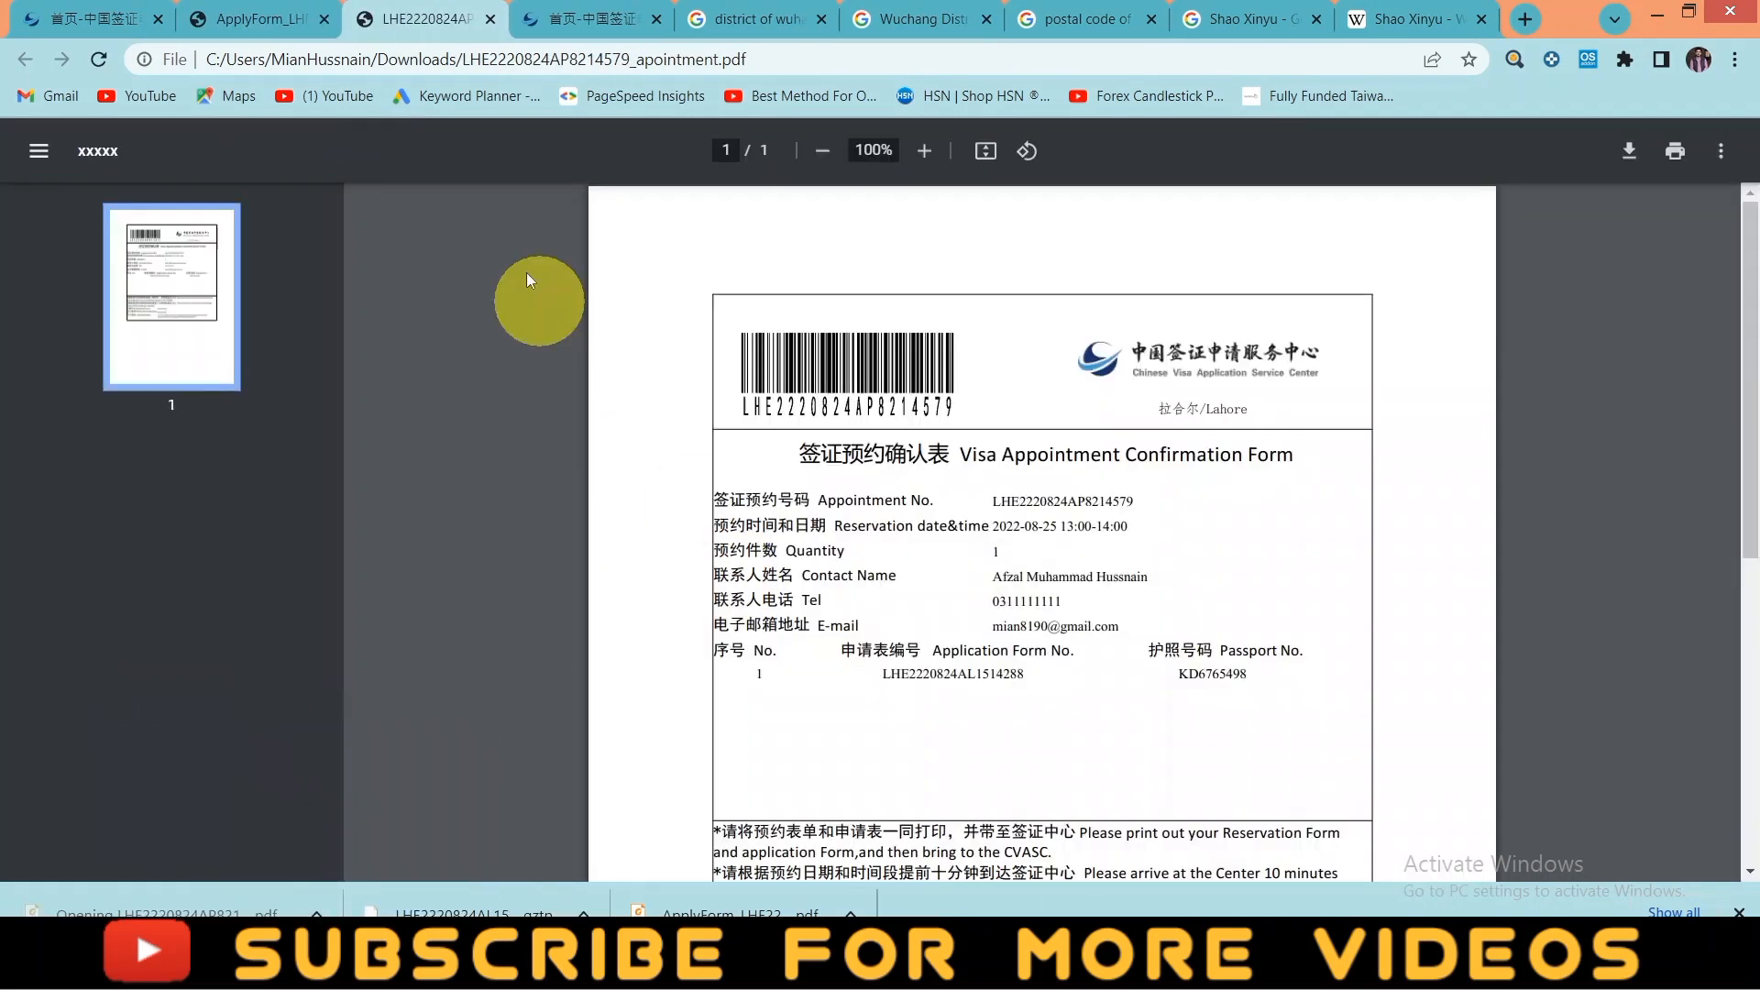
pyautogui.moveTo(1091, 628); pyautogui.dragTo(1002, 602)
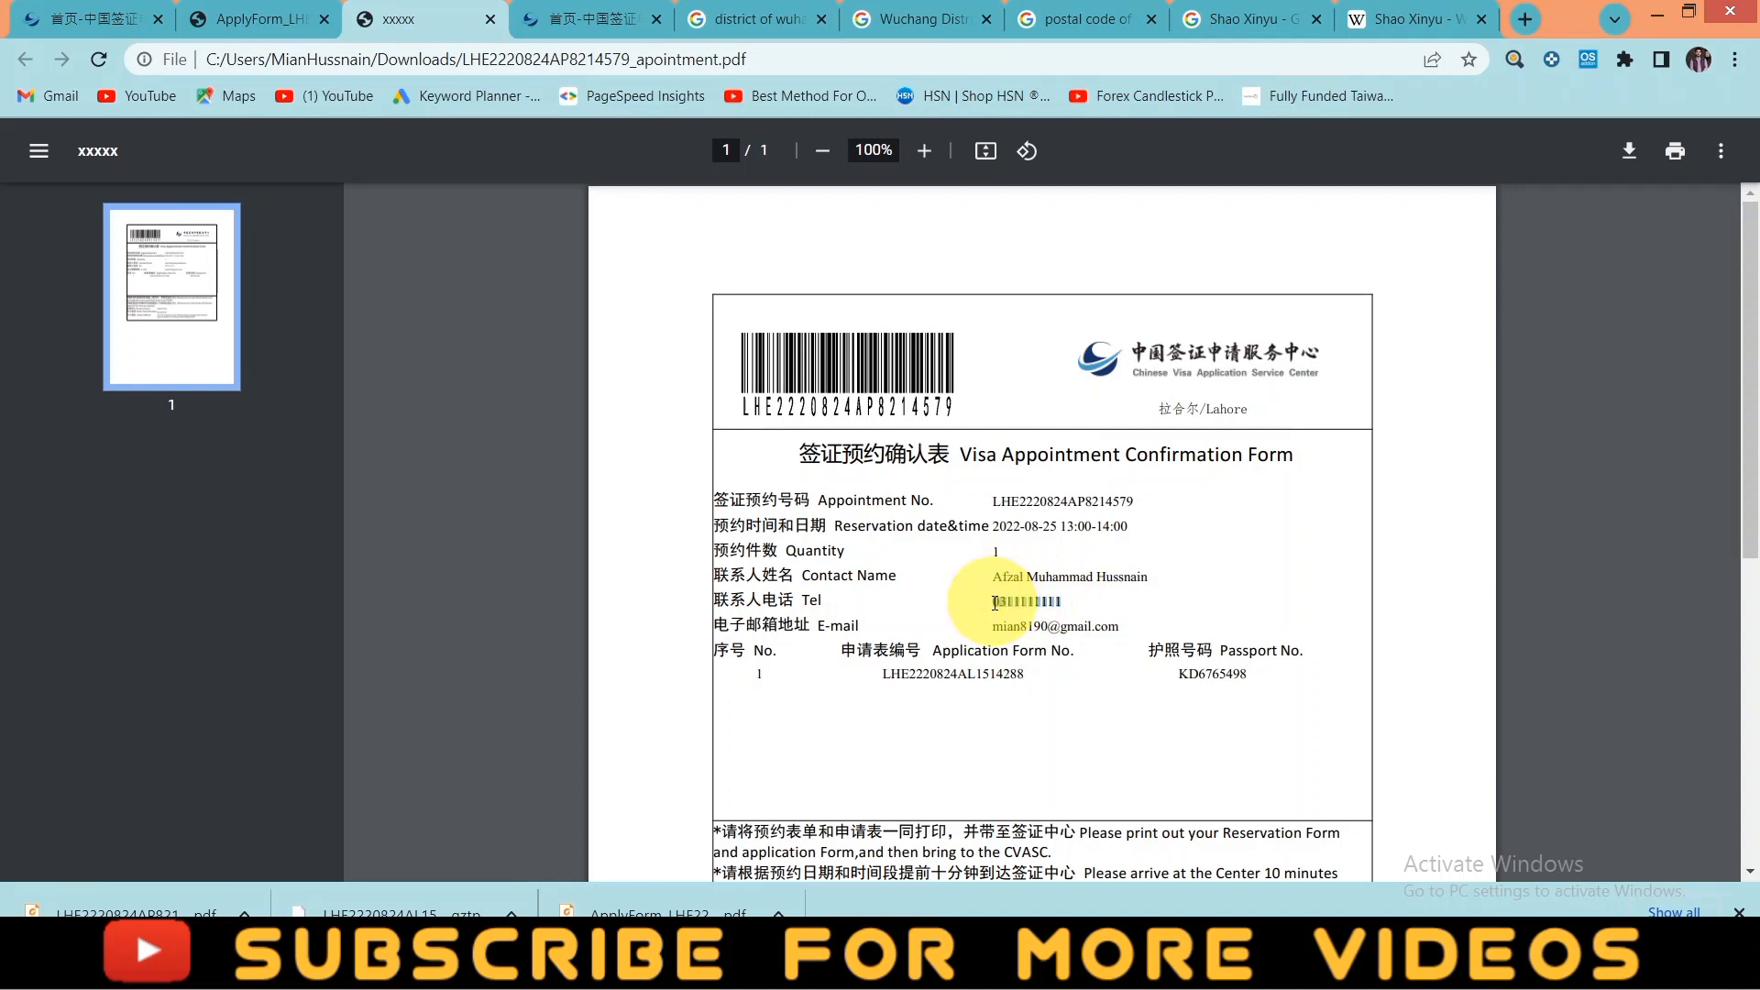
pyautogui.click(248, 18)
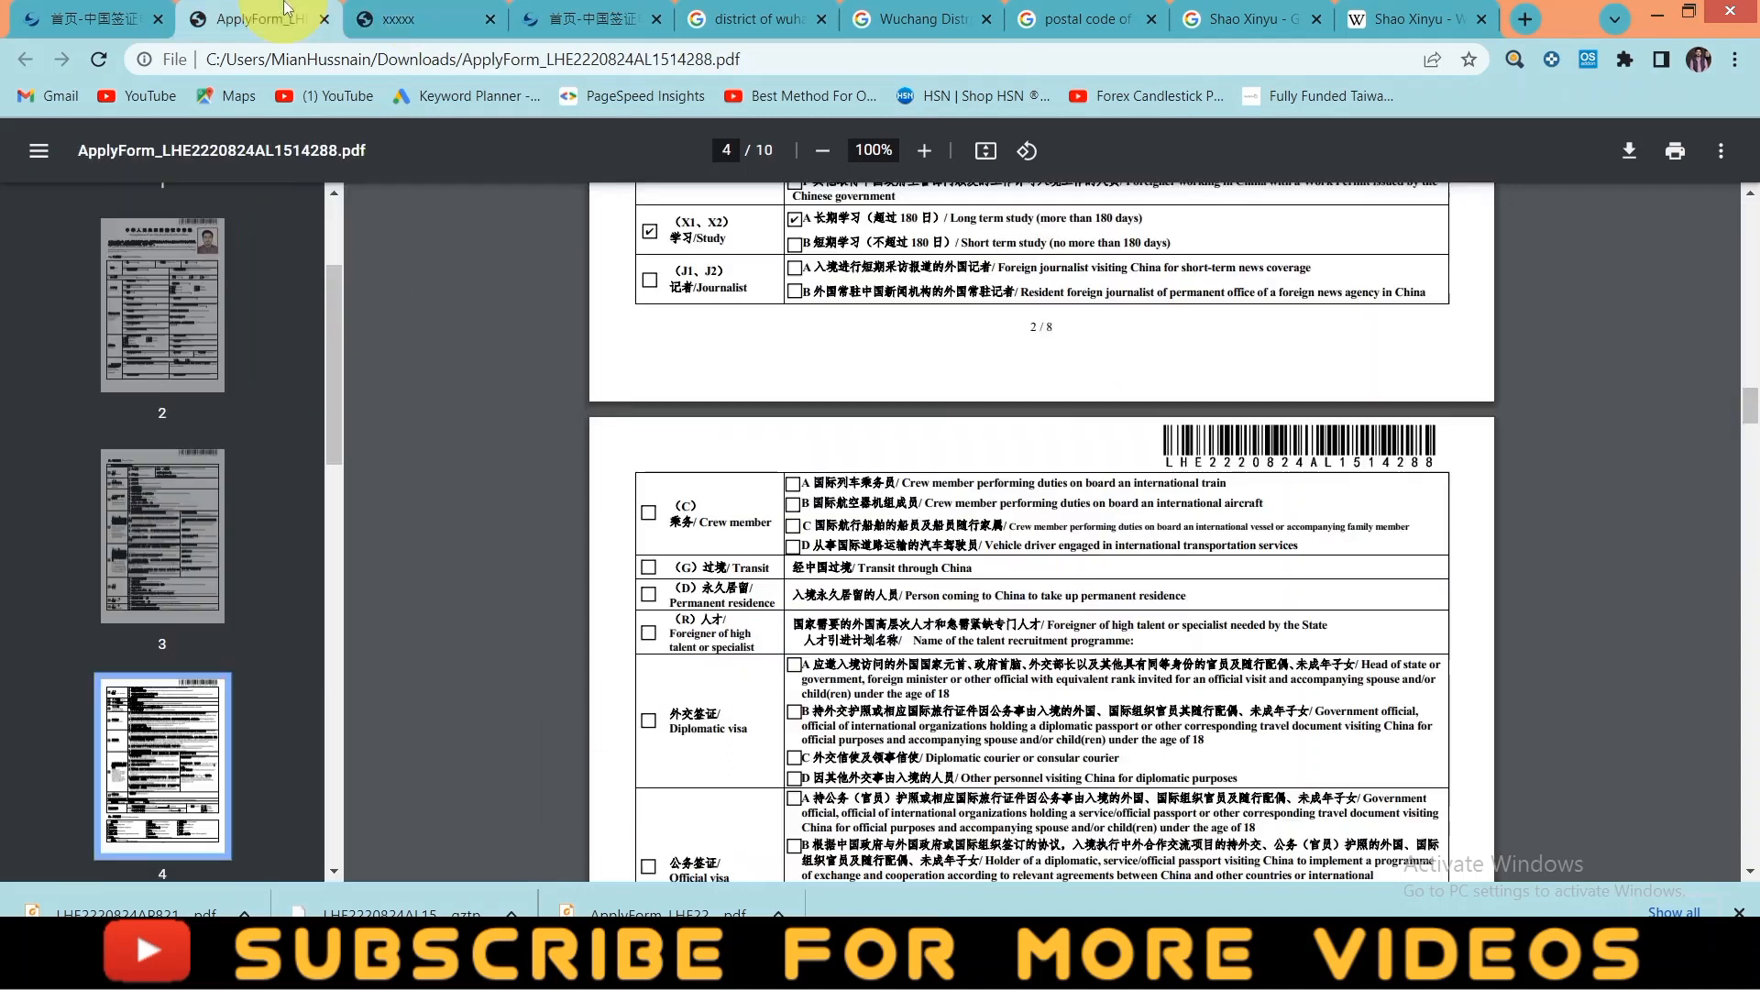
# - Clear the pasted value from Contact Tel., start typing the phone number with 0, then show the download options
pyautogui.click(129, 19)
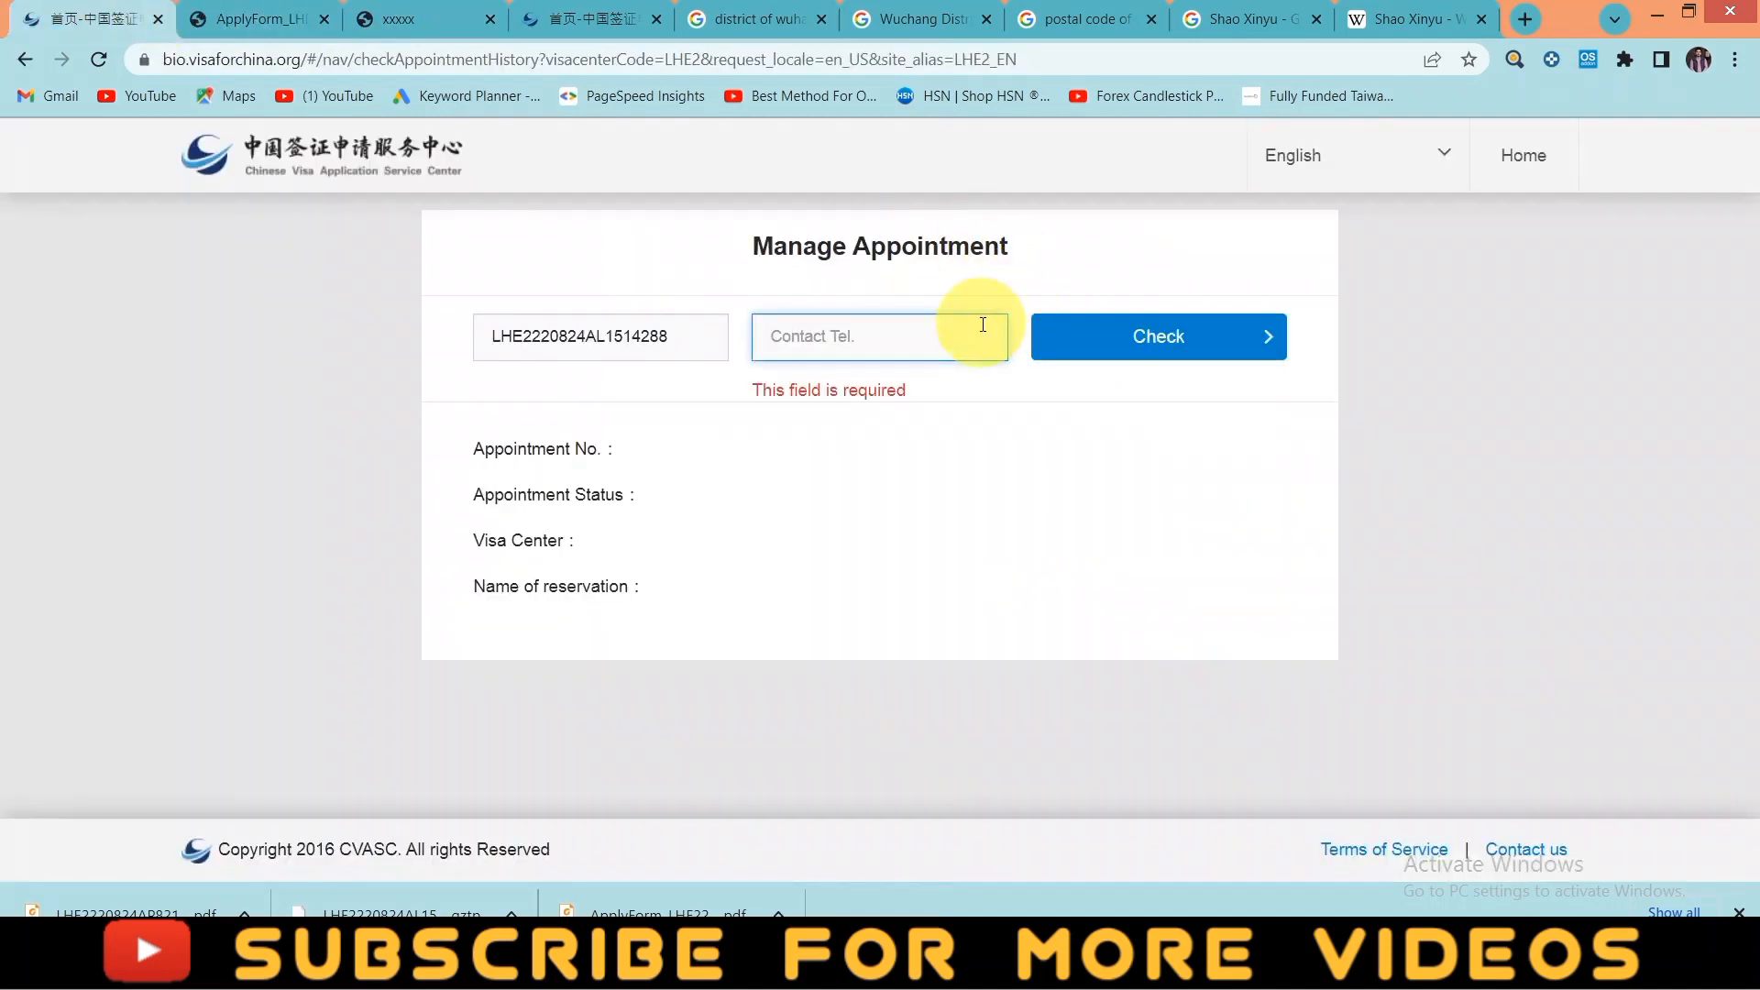
pyautogui.write('1-99999999')
pyautogui.moveTo(896, 343); pyautogui.dragTo(734, 344)
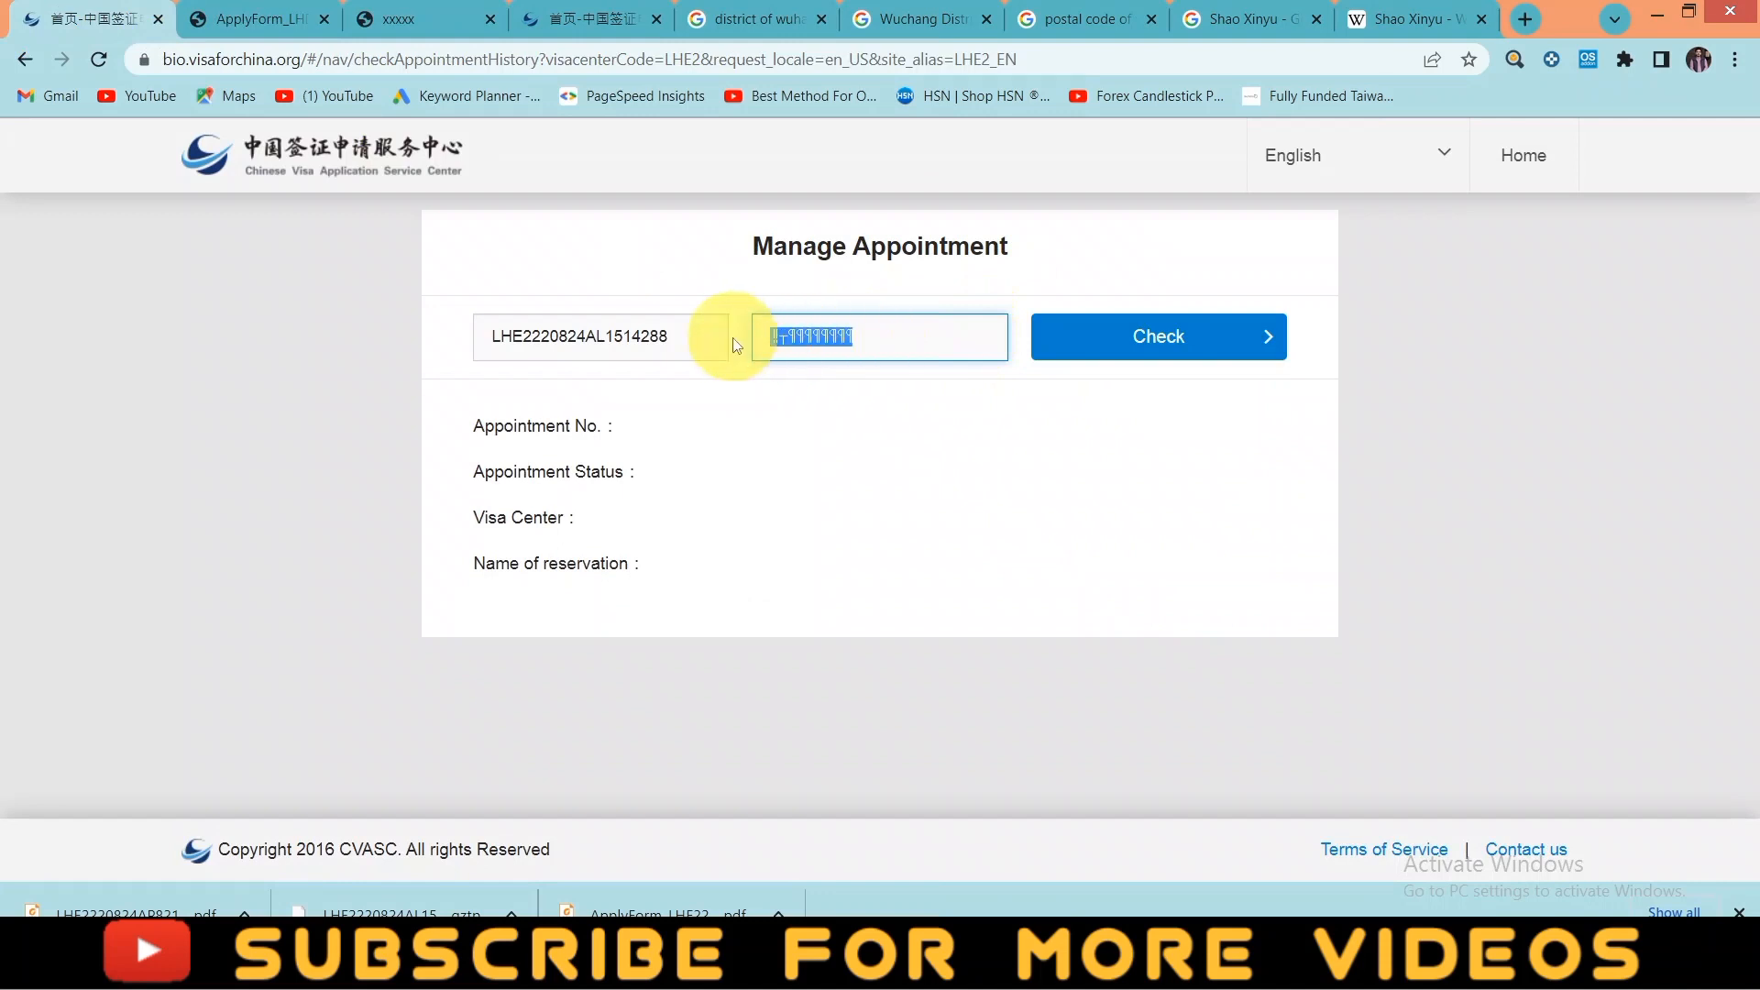
pyautogui.press('BackSpace')
pyautogui.write('0301')
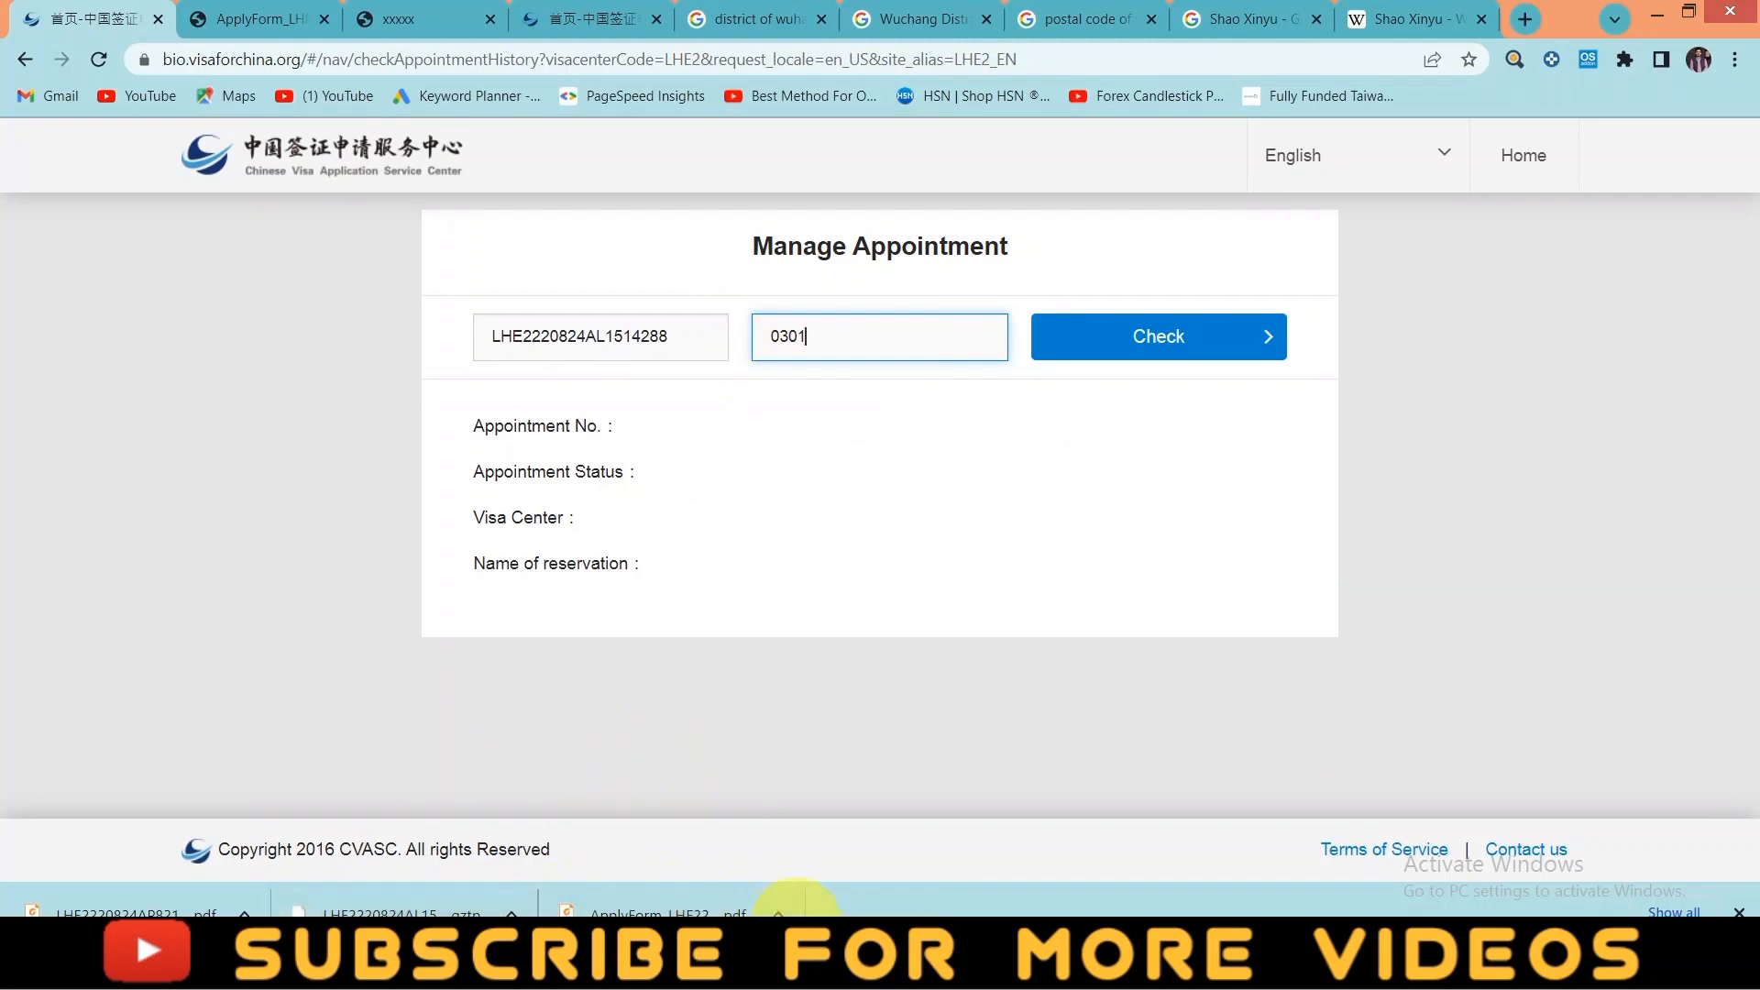
pyautogui.click(778, 912)
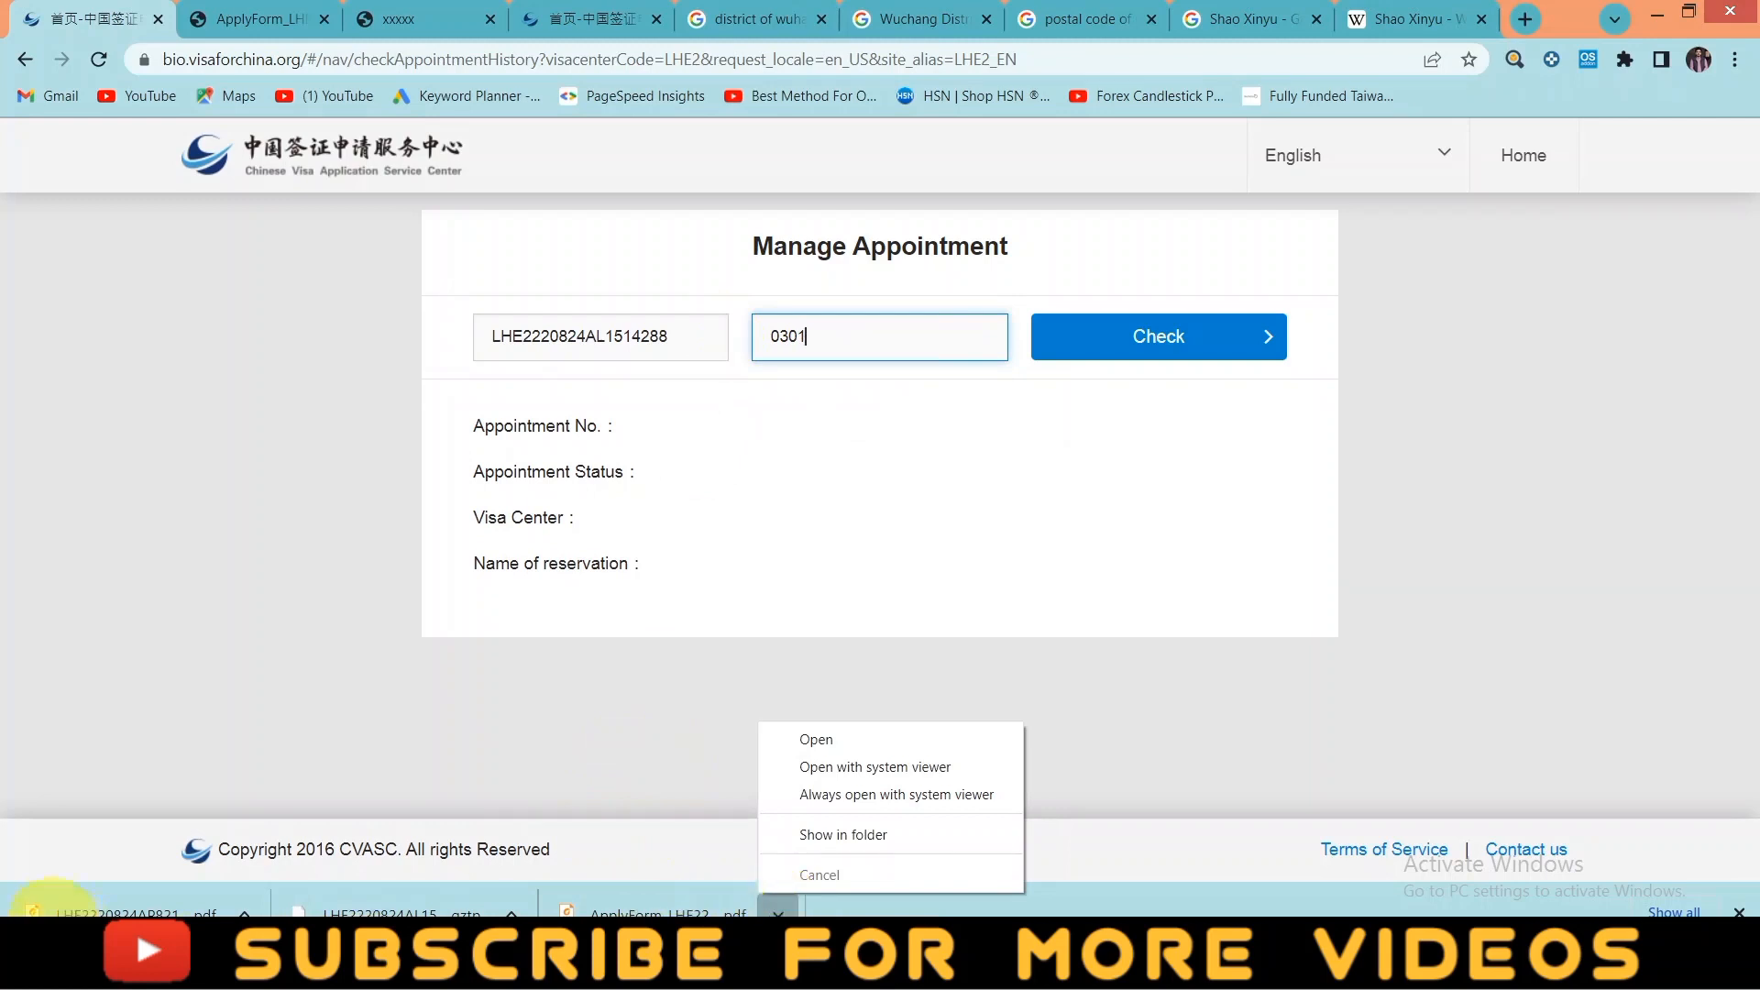
pyautogui.click(242, 912)
# - Reopen the appointment confirmation PDF, return to Manage Appointment and submit the status check
pyautogui.click(283, 736)
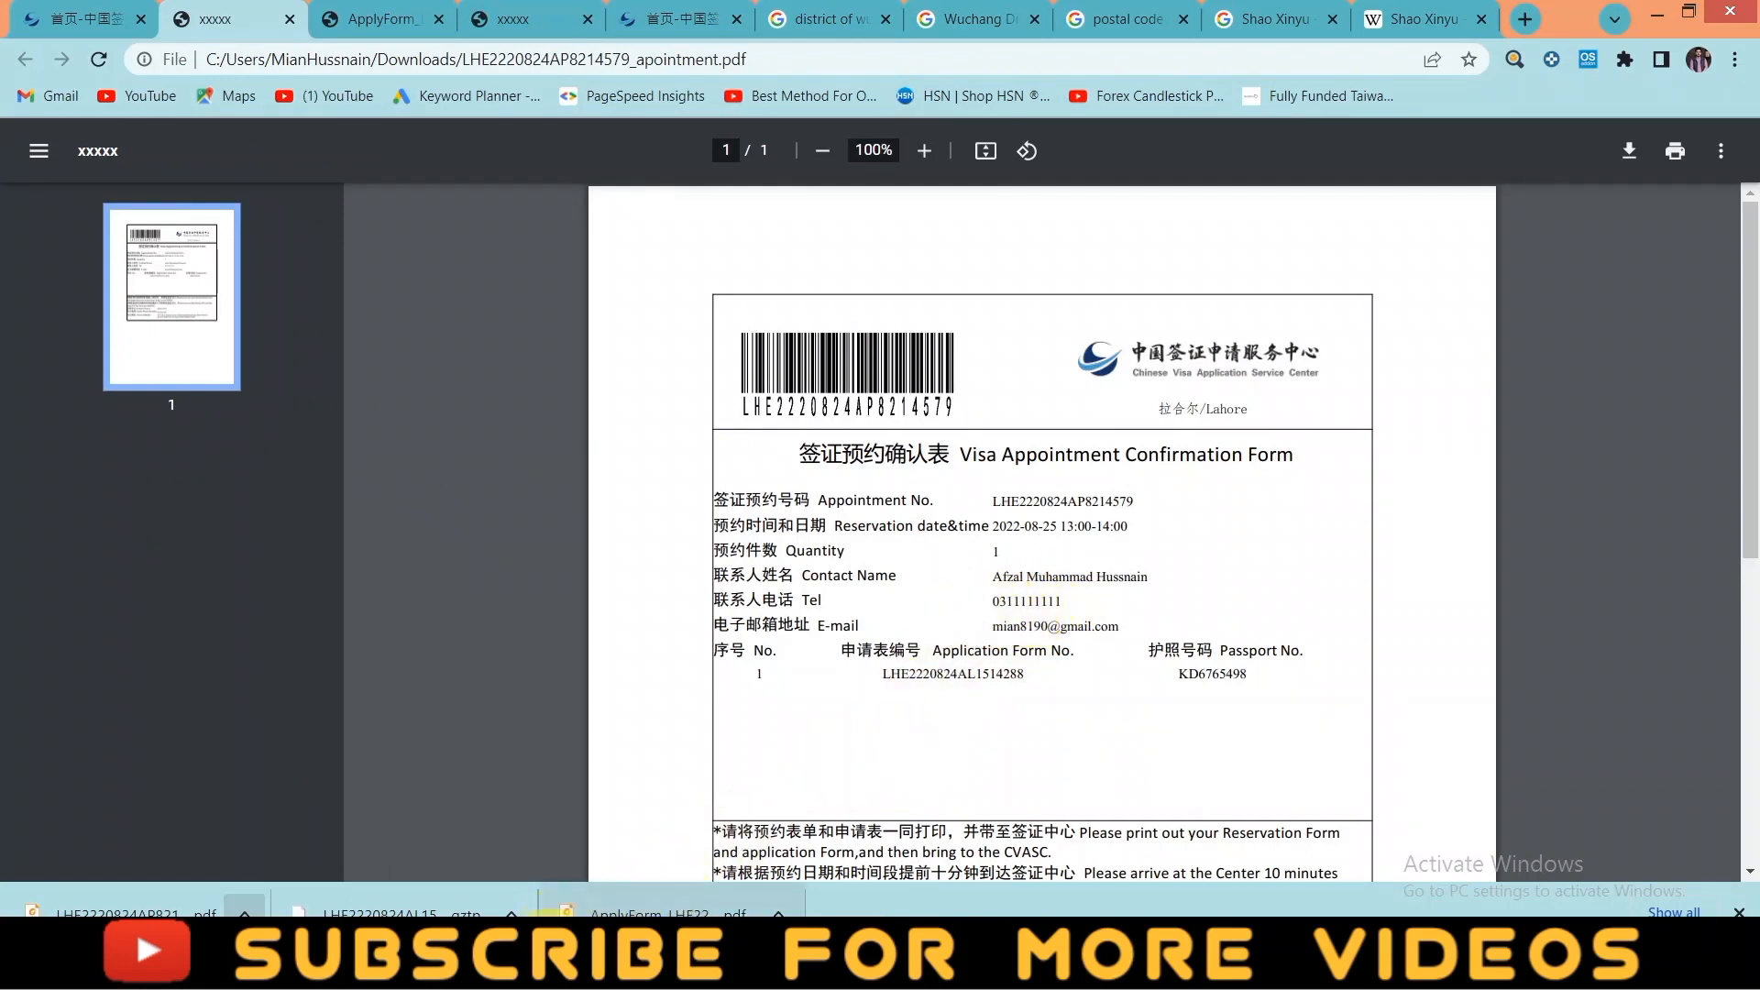
pyautogui.click(364, 9)
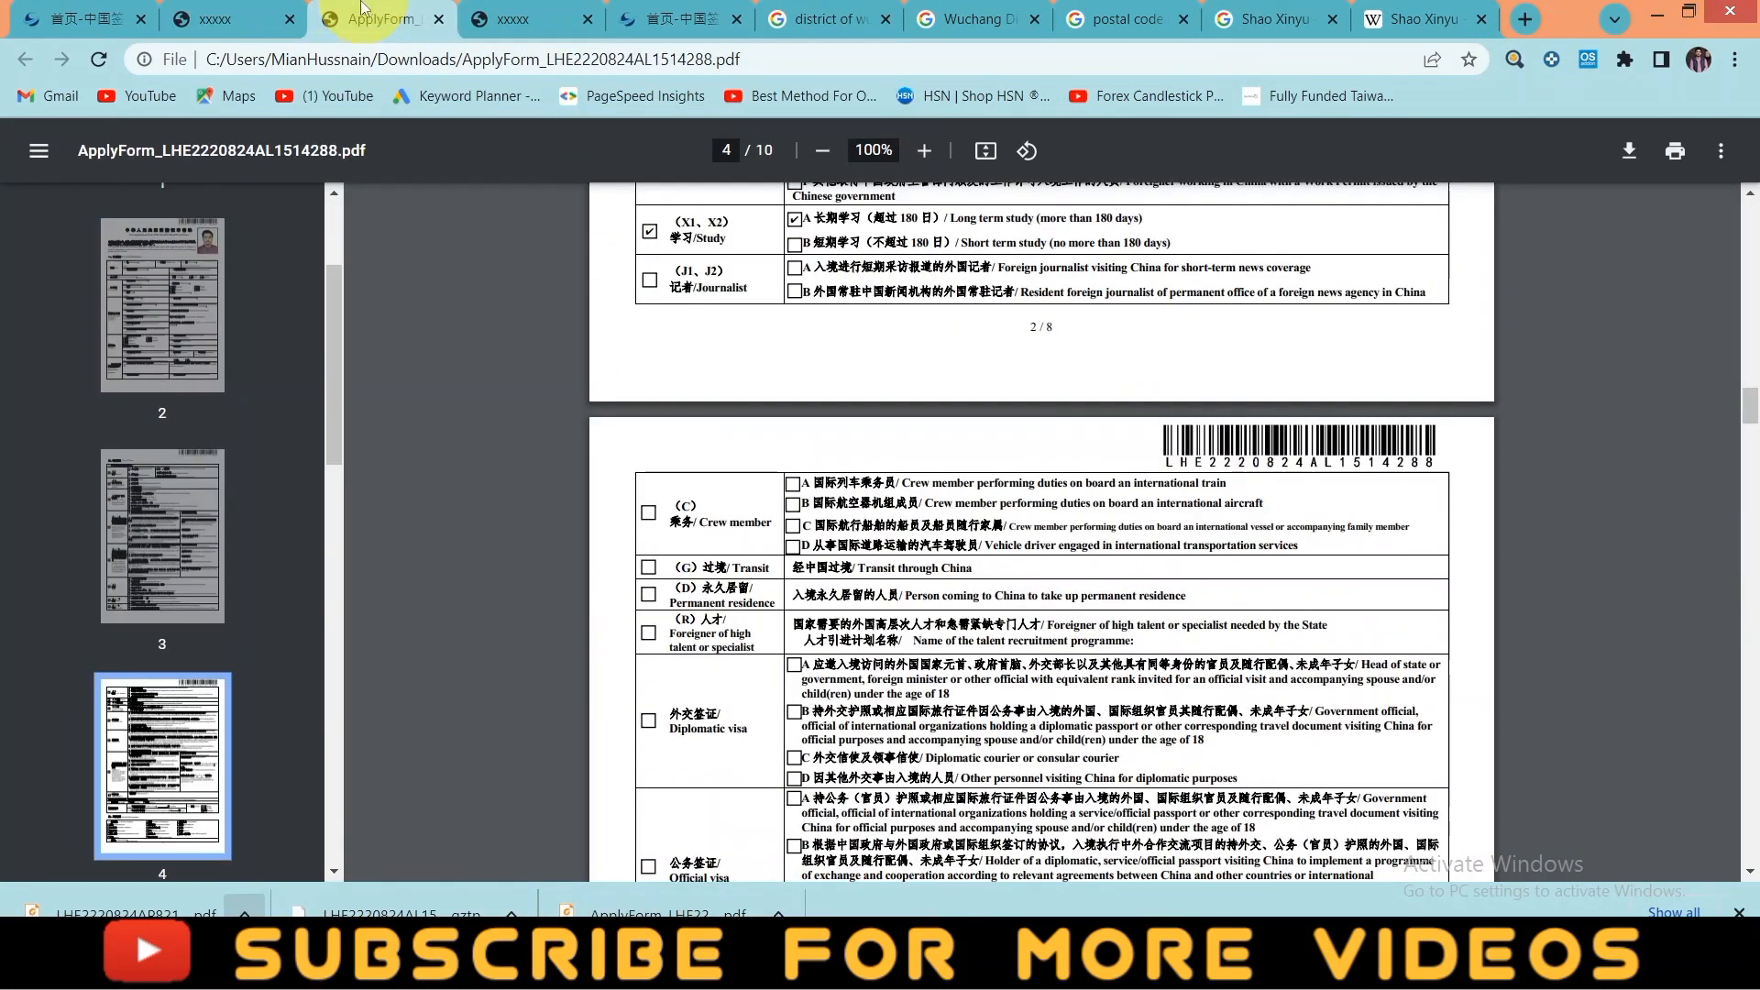
pyautogui.click(87, 18)
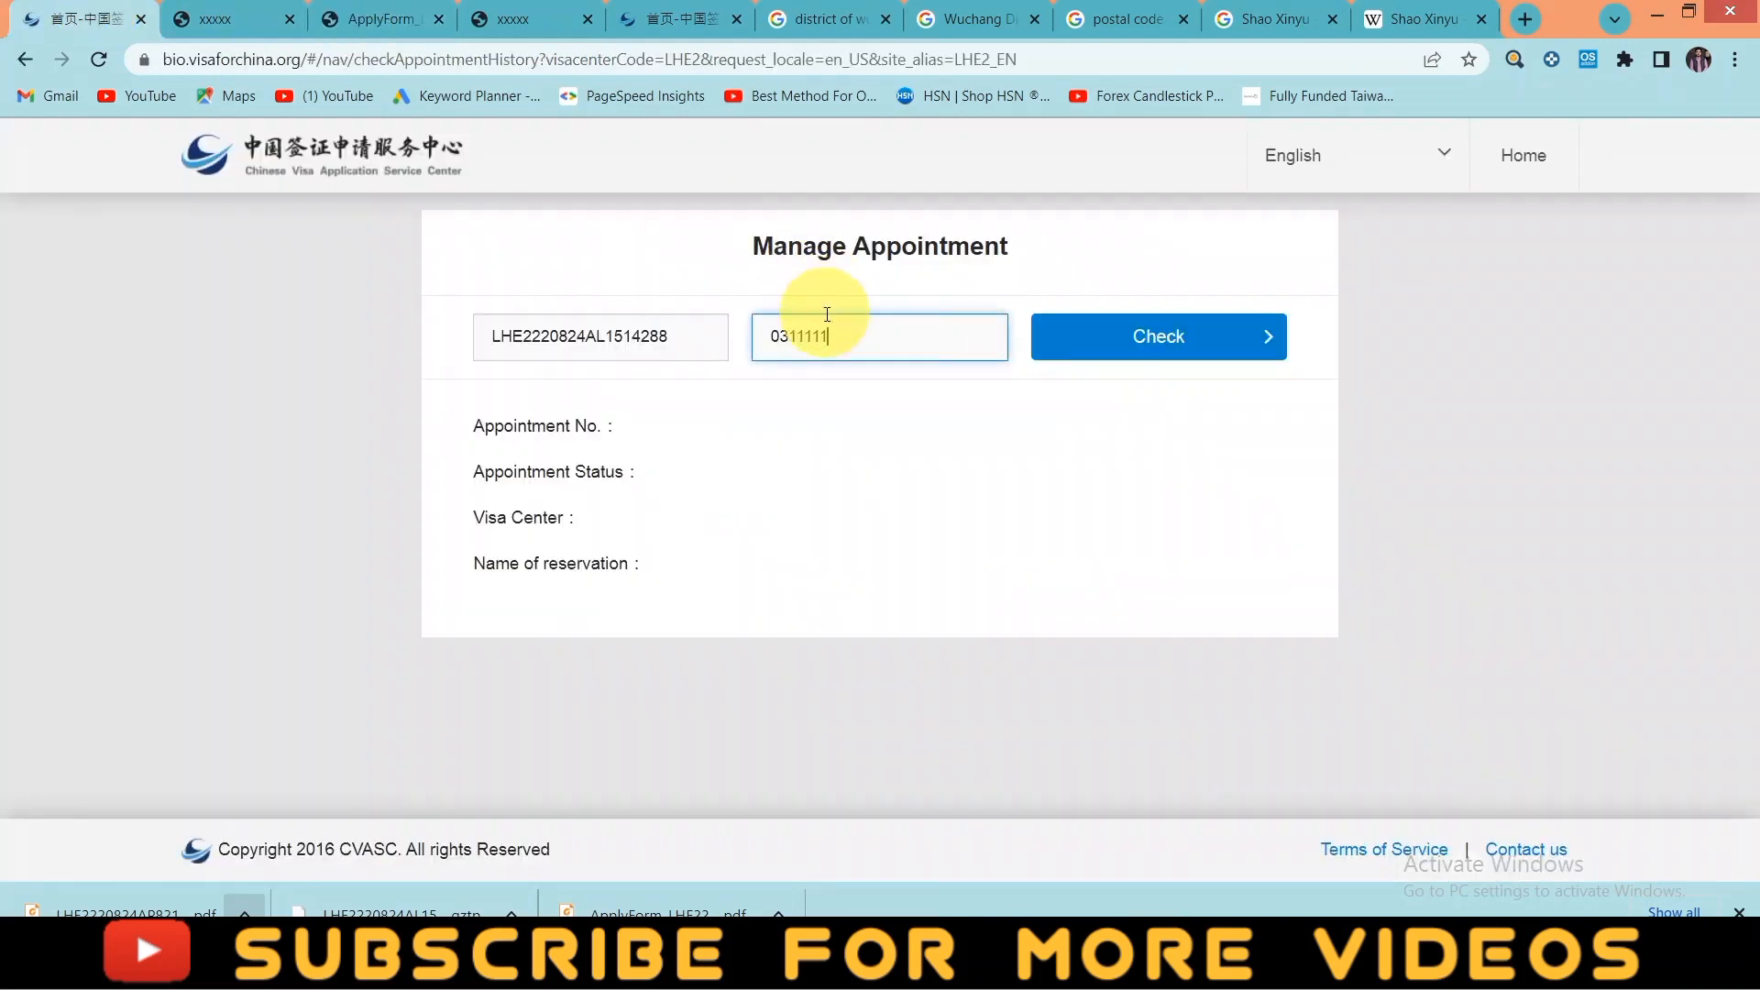
pyautogui.click(1146, 346)
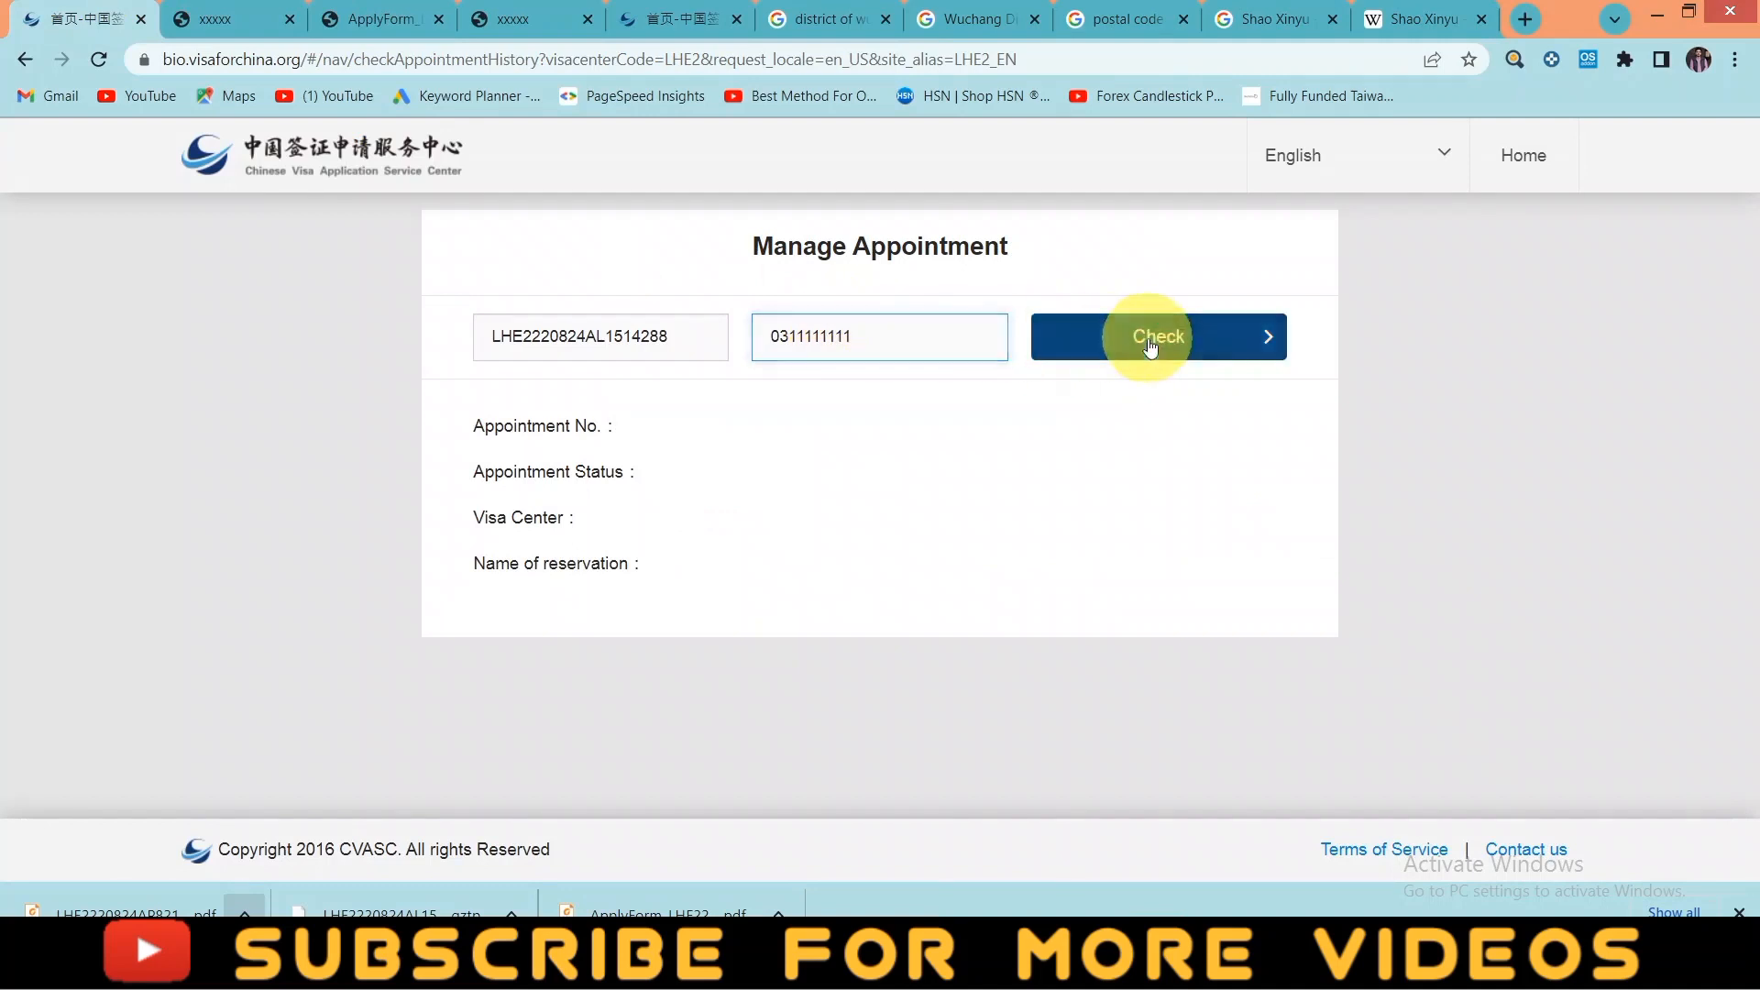